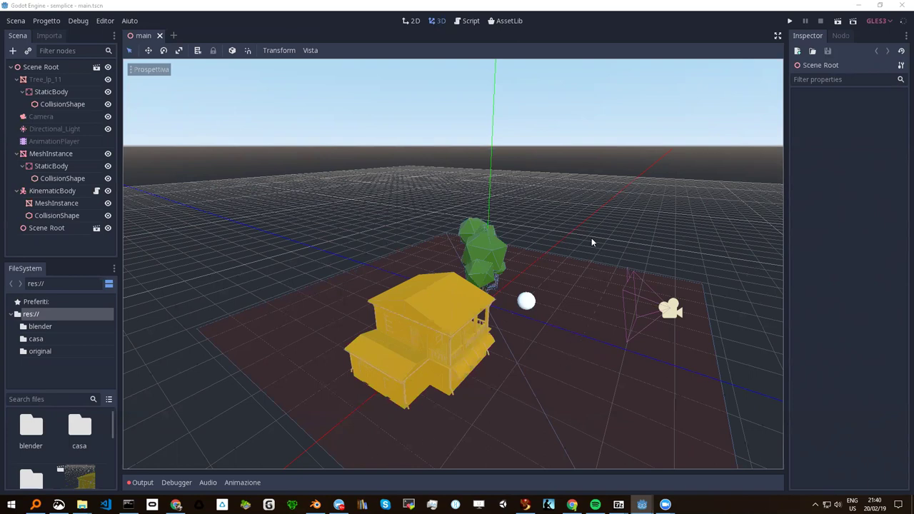
Orbit and zoom the 3D view to look at the house and tree from several angles
{"action": "scroll", "coordinate": [492, 321], "scroll_direction": "up", "scroll_amount": 1}
{"action": "scroll", "coordinate": [507, 327], "scroll_direction": "up", "scroll_amount": 3}
{"action": "scroll", "coordinate": [501, 345], "scroll_direction": "down", "scroll_amount": 2}
{"action": "mouse_move", "coordinate": [500, 345]}
{"action": "middle_mouse_down"}
{"action": "mouse_move", "coordinate": [421, 334]}
{"action": "mouse_move", "coordinate": [468, 331]}
{"action": "middle_mouse_up"}
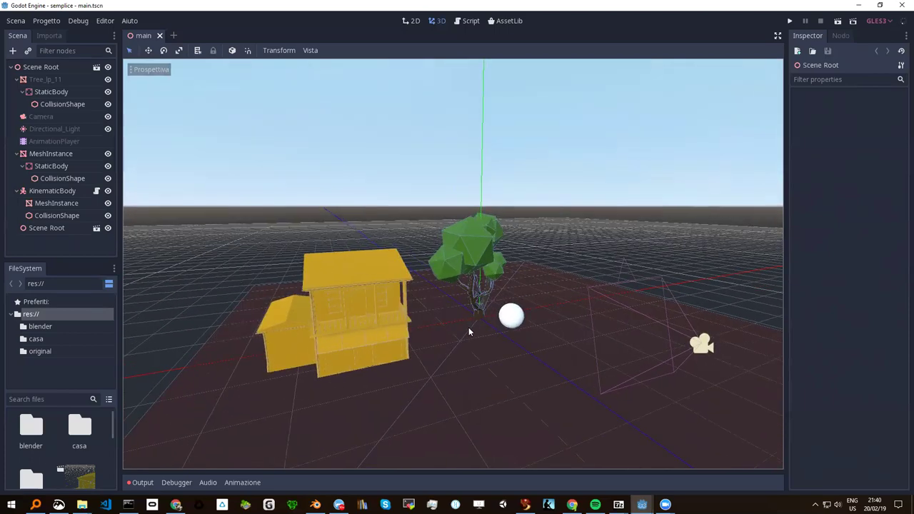
{"action": "scroll", "coordinate": [469, 331], "scroll_direction": "down", "scroll_amount": 2}
{"action": "scroll", "coordinate": [466, 339], "scroll_direction": "down", "scroll_amount": 1}
{"action": "mouse_move", "coordinate": [484, 340]}
{"action": "middle_mouse_down"}
{"action": "mouse_move", "coordinate": [501, 344]}
{"action": "mouse_move", "coordinate": [394, 352]}
{"action": "mouse_move", "coordinate": [454, 351]}
{"action": "middle_mouse_up"}
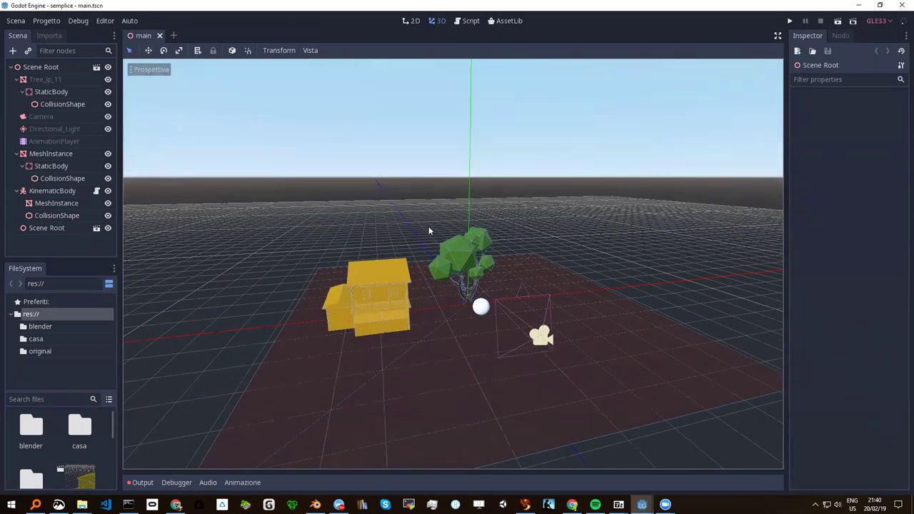
{"action": "mouse_move", "coordinate": [403, 366]}
{"action": "middle_mouse_down"}
{"action": "mouse_move", "coordinate": [421, 350]}
{"action": "mouse_move", "coordinate": [365, 373]}
{"action": "mouse_move", "coordinate": [426, 359]}
{"action": "middle_mouse_up"}
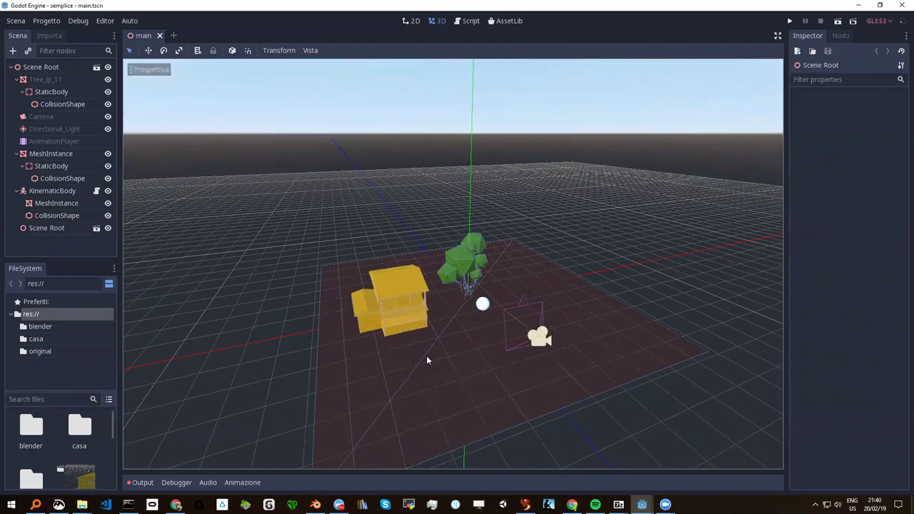
{"action": "scroll", "coordinate": [400, 319], "scroll_direction": "up", "scroll_amount": 3}
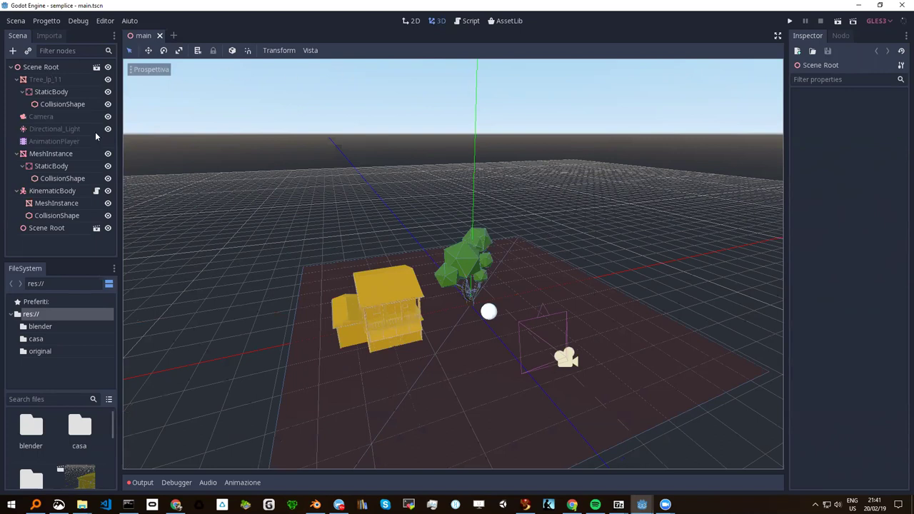
Undo a move of MeshInstance under Scene Root, then select the tree's StaticBody
{"action": "left_click_drag", "start_coordinate": [50, 154], "coordinate": [44, 227]}
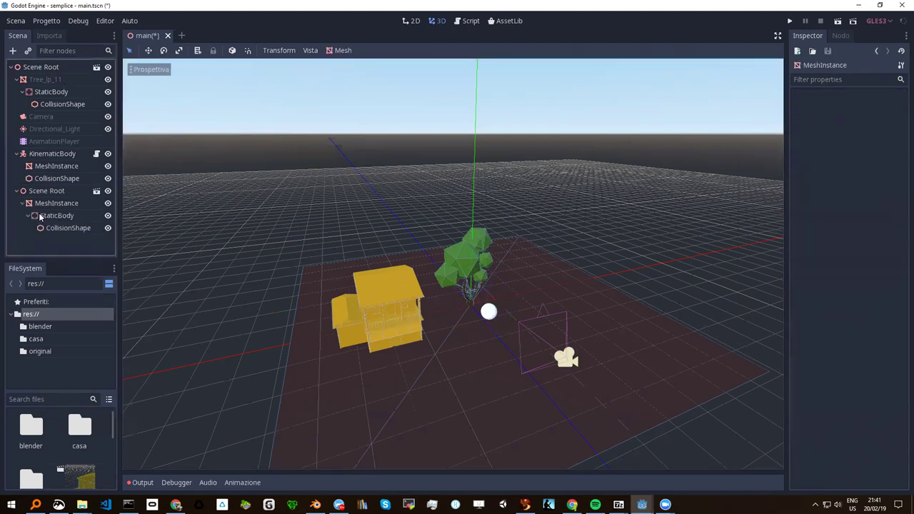
{"action": "key", "text": "ctrl+z"}
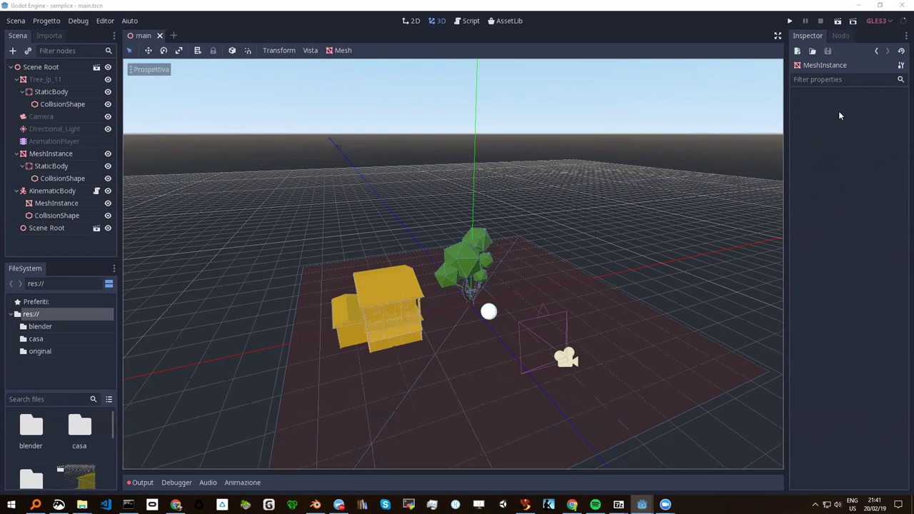
{"action": "left_click", "coordinate": [45, 92]}
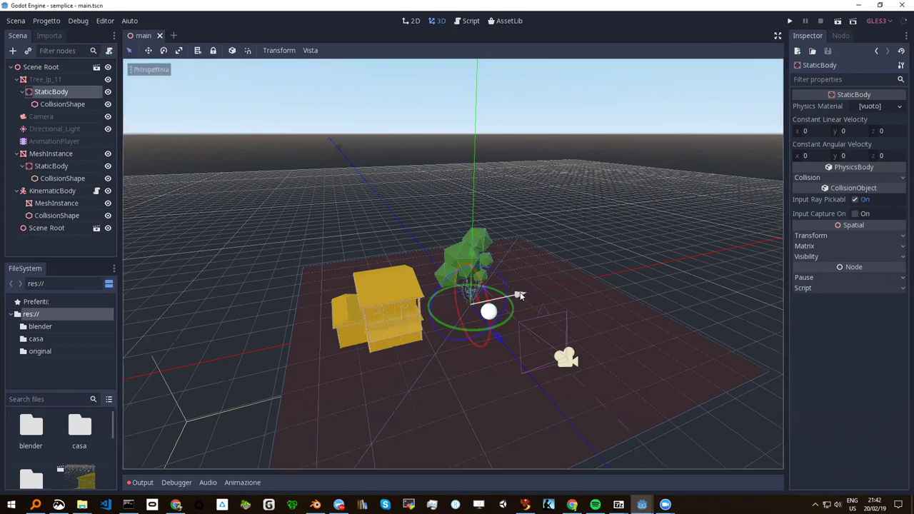
Revert an accidental shift of the tree's collision body and select Tree_lp_11
{"action": "left_click_drag", "start_coordinate": [519, 295], "coordinate": [542, 300]}
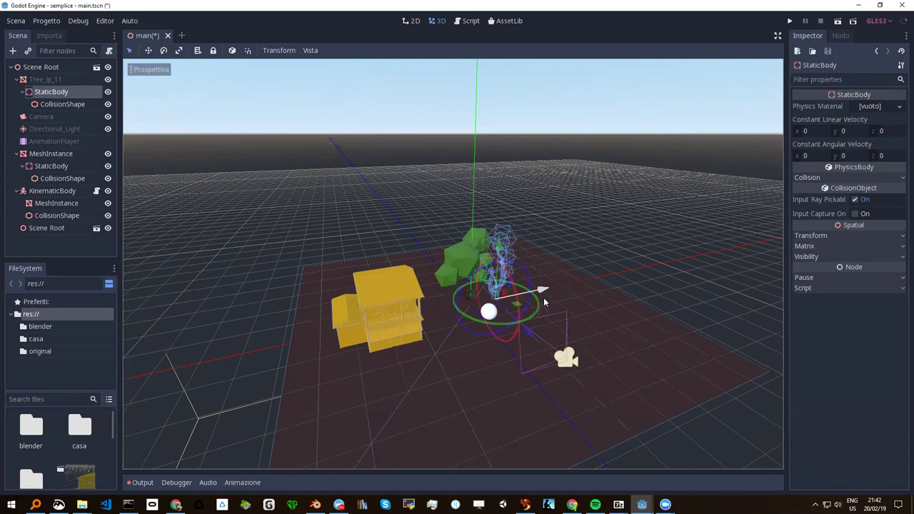
{"action": "key", "text": "ctrl+z"}
{"action": "left_click", "coordinate": [41, 80]}
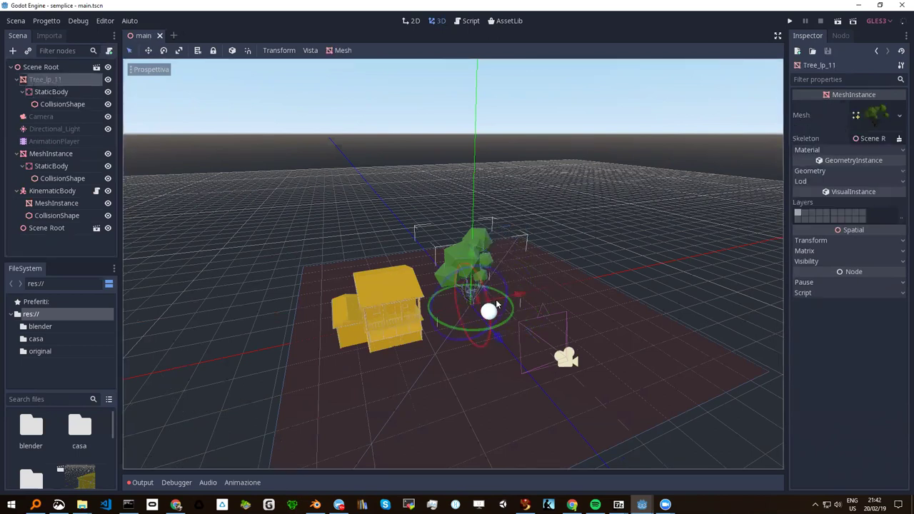
Cycle through the Move, Rotate and Scale tools
{"action": "left_click", "coordinate": [149, 51]}
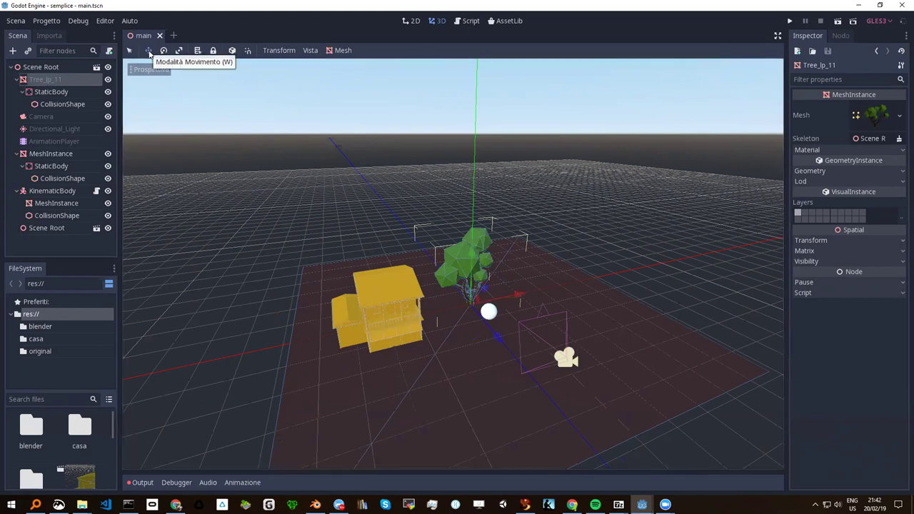
{"action": "left_click", "coordinate": [164, 54]}
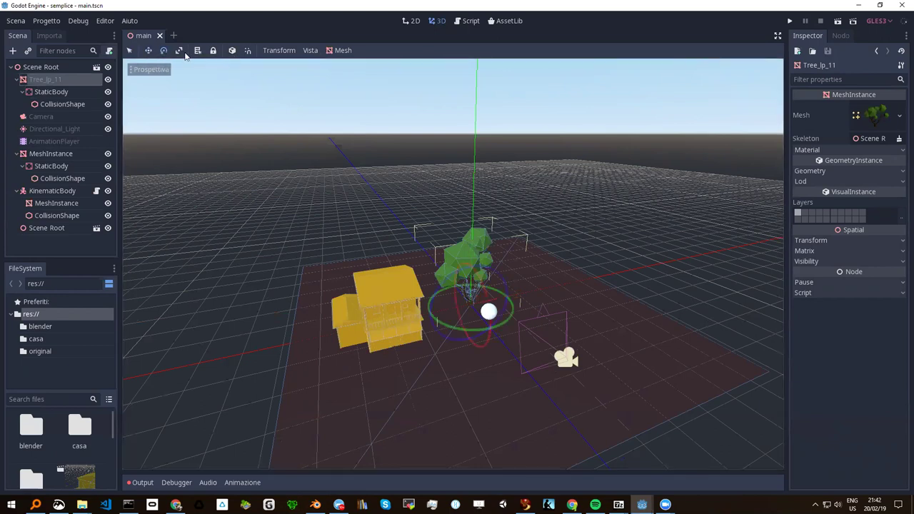
{"action": "left_click", "coordinate": [181, 52]}
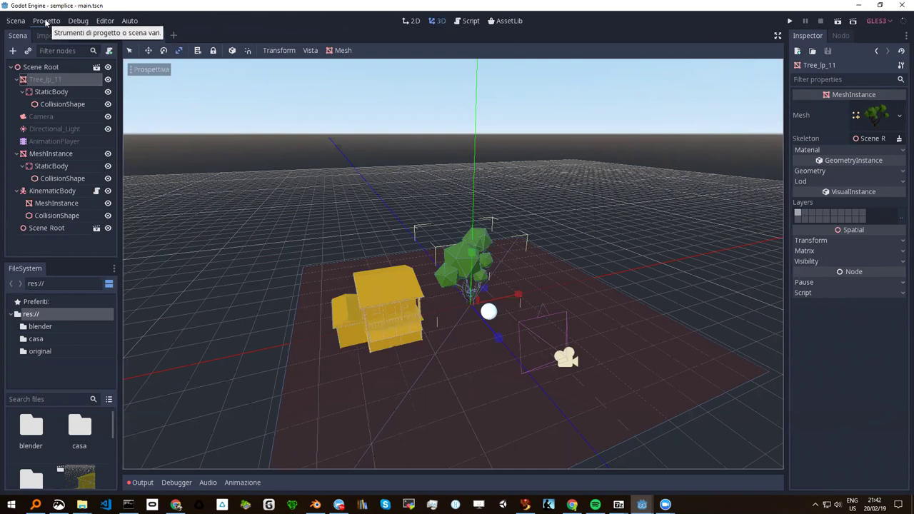
Exit to the project list via Progetto > Esci alla Lista Progetti, confirming the prompt
{"action": "left_click", "coordinate": [47, 21]}
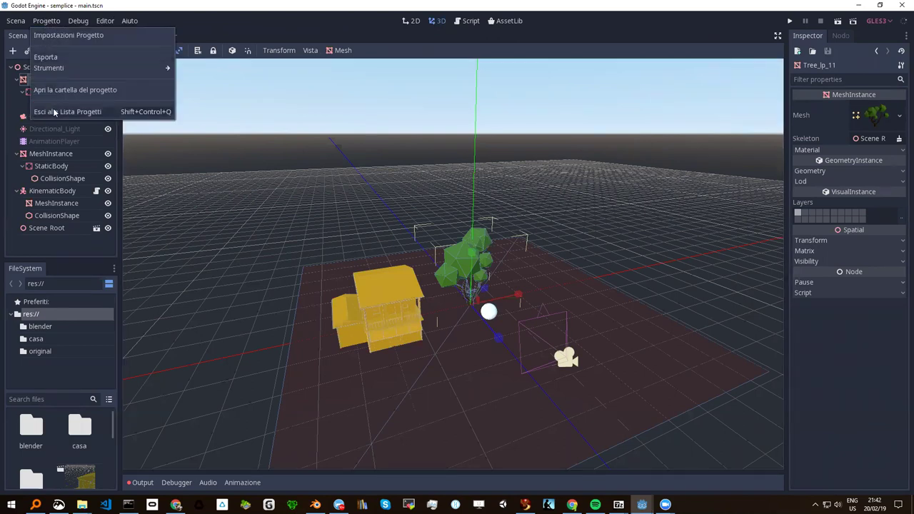
{"action": "left_click", "coordinate": [56, 111]}
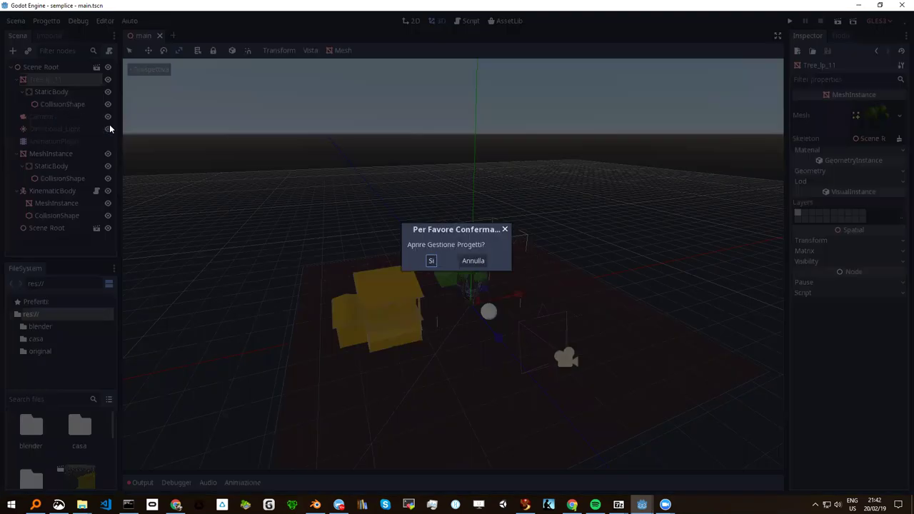
{"action": "left_click", "coordinate": [431, 260]}
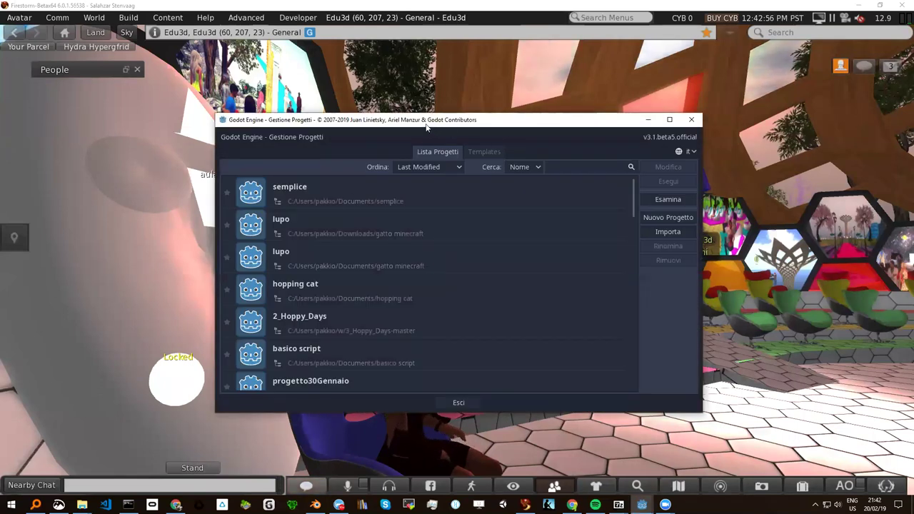
{"action": "left_click_drag", "start_coordinate": [431, 127], "coordinate": [306, 111]}
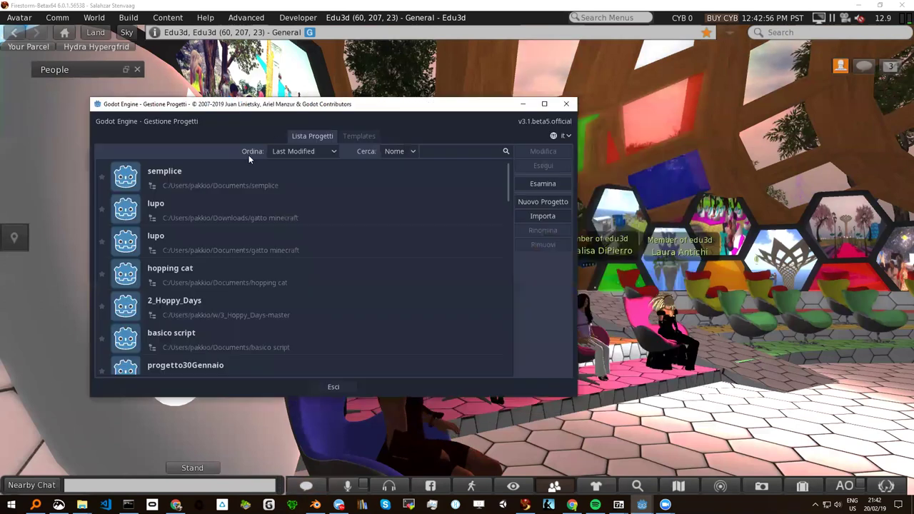
Start importing an existing project and browse to the Downloads folder
{"action": "left_click", "coordinate": [541, 217]}
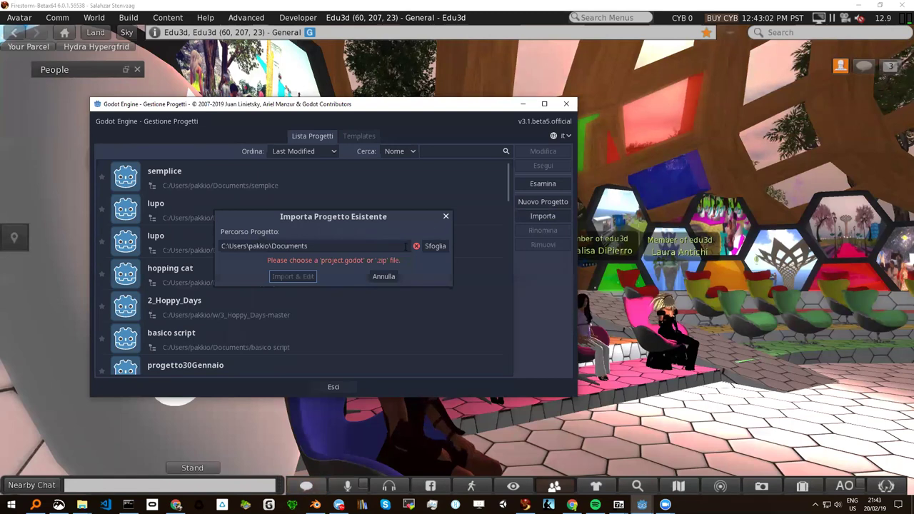
{"action": "left_click", "coordinate": [435, 245]}
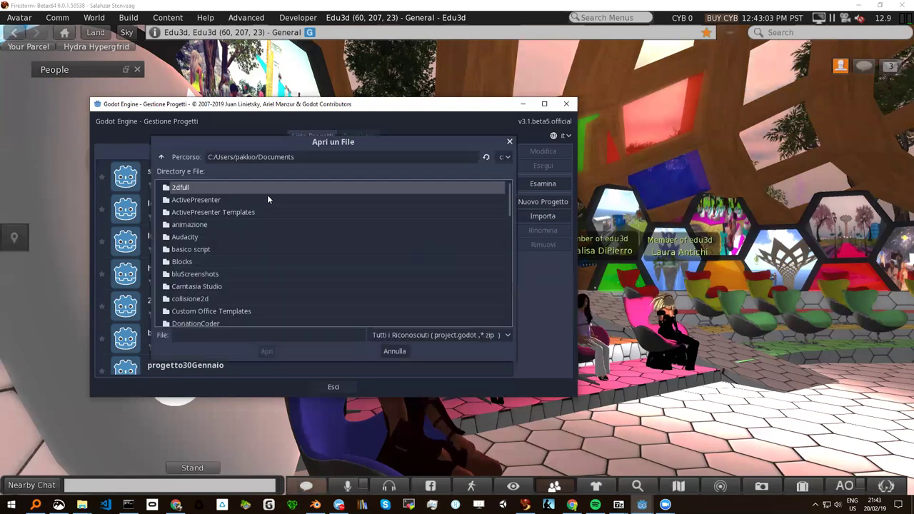
{"action": "left_click", "coordinate": [161, 157]}
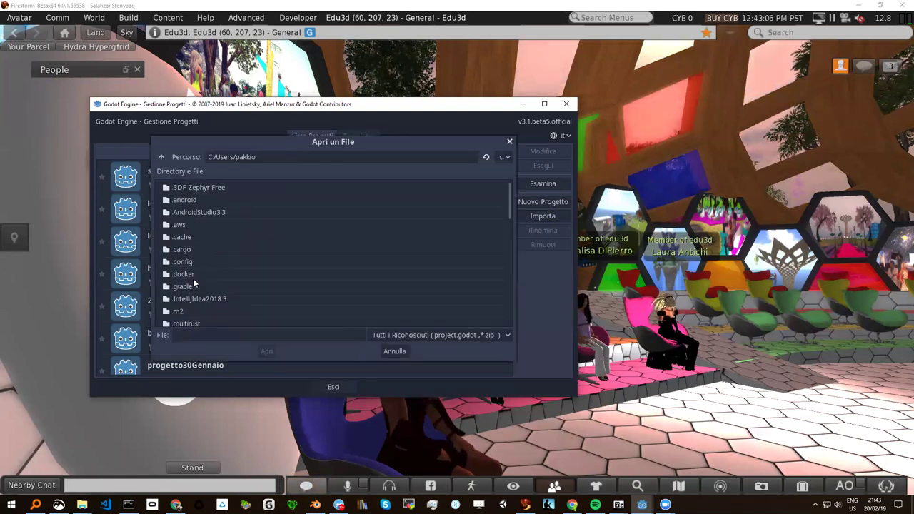
{"action": "scroll", "coordinate": [196, 271], "scroll_direction": "down", "scroll_amount": 5}
{"action": "scroll", "coordinate": [207, 257], "scroll_direction": "down", "scroll_amount": 3}
{"action": "scroll", "coordinate": [205, 261], "scroll_direction": "down", "scroll_amount": 2}
{"action": "left_click", "coordinate": [197, 275]}
{"action": "double_click", "coordinate": [196, 275]}
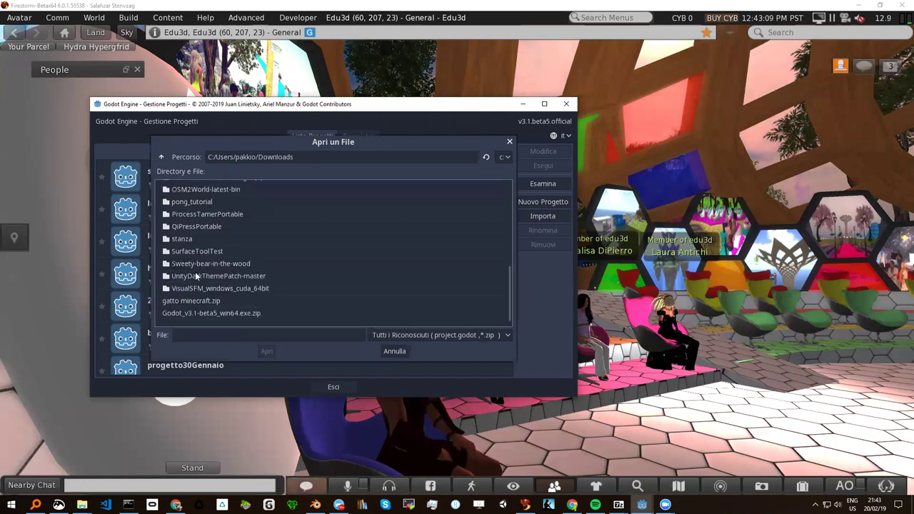
Pick gatto minecraft/project.godot and choose Import & Edit
{"action": "scroll", "coordinate": [199, 207], "scroll_direction": "down", "scroll_amount": 3}
{"action": "scroll", "coordinate": [197, 206], "scroll_direction": "up", "scroll_amount": 2}
{"action": "scroll", "coordinate": [196, 206], "scroll_direction": "up", "scroll_amount": 1}
{"action": "scroll", "coordinate": [197, 206], "scroll_direction": "up", "scroll_amount": 2}
{"action": "scroll", "coordinate": [197, 205], "scroll_direction": "up", "scroll_amount": 2}
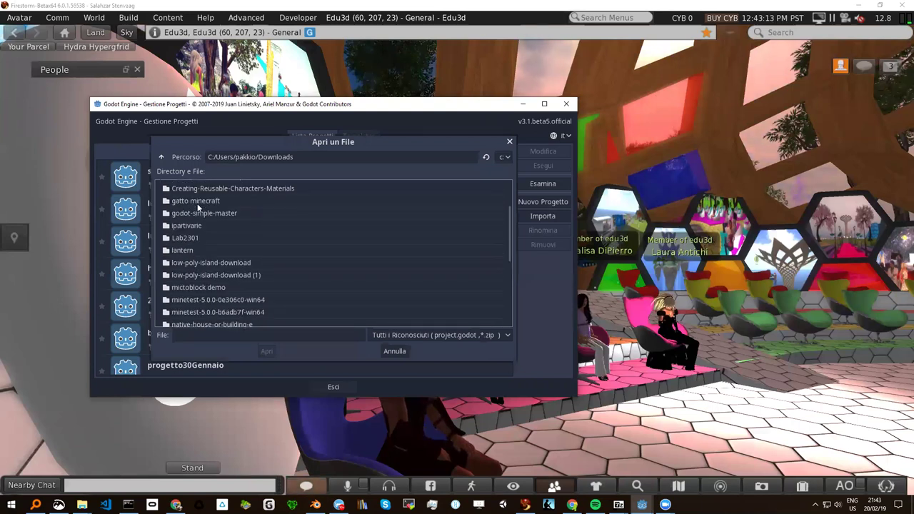
{"action": "double_click", "coordinate": [196, 202]}
{"action": "left_click", "coordinate": [183, 211]}
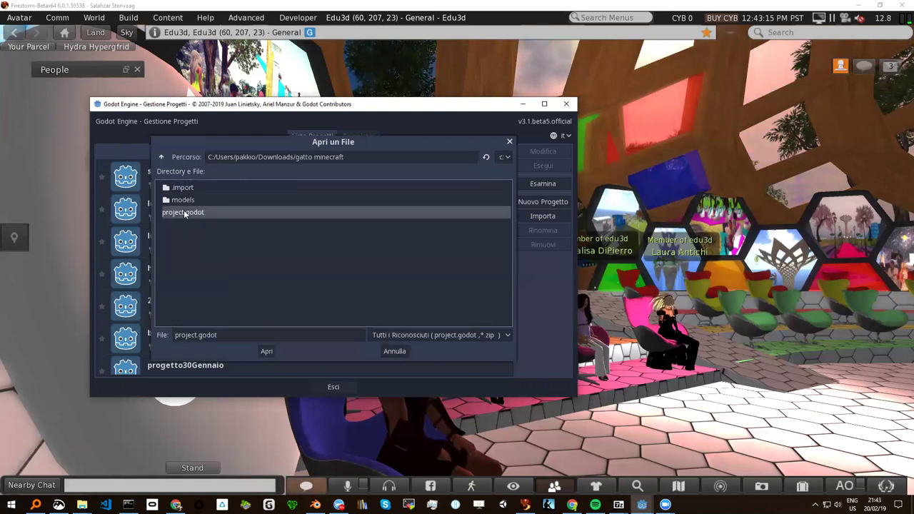
{"action": "left_click", "coordinate": [267, 350]}
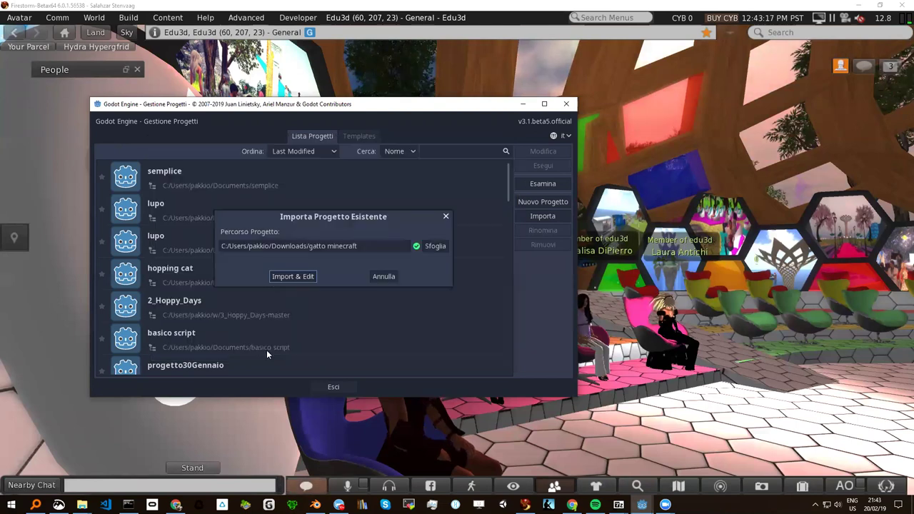
{"action": "left_click", "coordinate": [297, 276]}
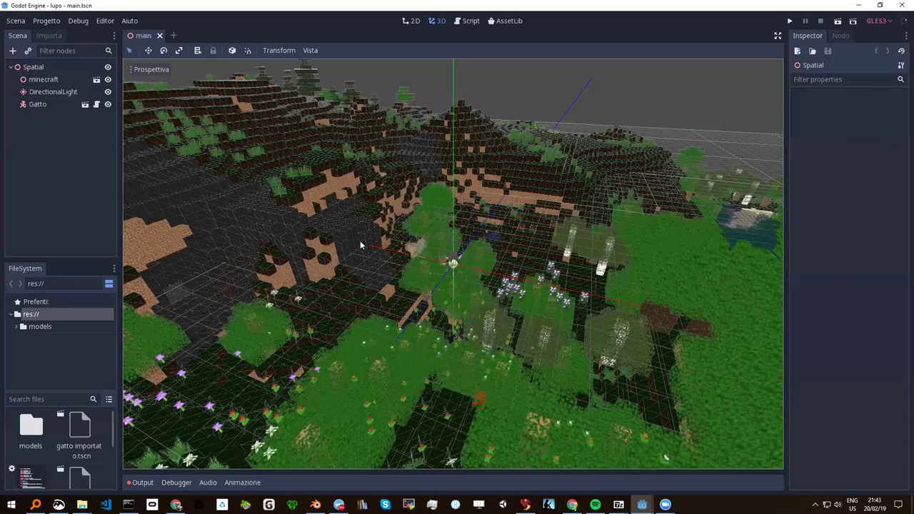
{"action": "scroll", "coordinate": [375, 256], "scroll_direction": "down", "scroll_amount": 2}
{"action": "scroll", "coordinate": [375, 256], "scroll_direction": "down", "scroll_amount": 2}
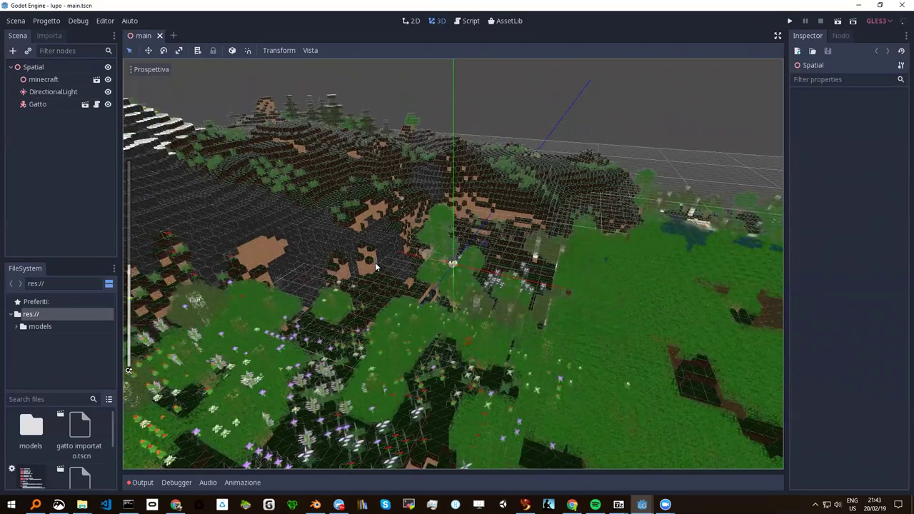
{"action": "scroll", "coordinate": [374, 262], "scroll_direction": "down", "scroll_amount": 2}
{"action": "scroll", "coordinate": [375, 268], "scroll_direction": "down", "scroll_amount": 2}
{"action": "scroll", "coordinate": [374, 273], "scroll_direction": "down", "scroll_amount": 2}
{"action": "scroll", "coordinate": [373, 277], "scroll_direction": "down", "scroll_amount": 2}
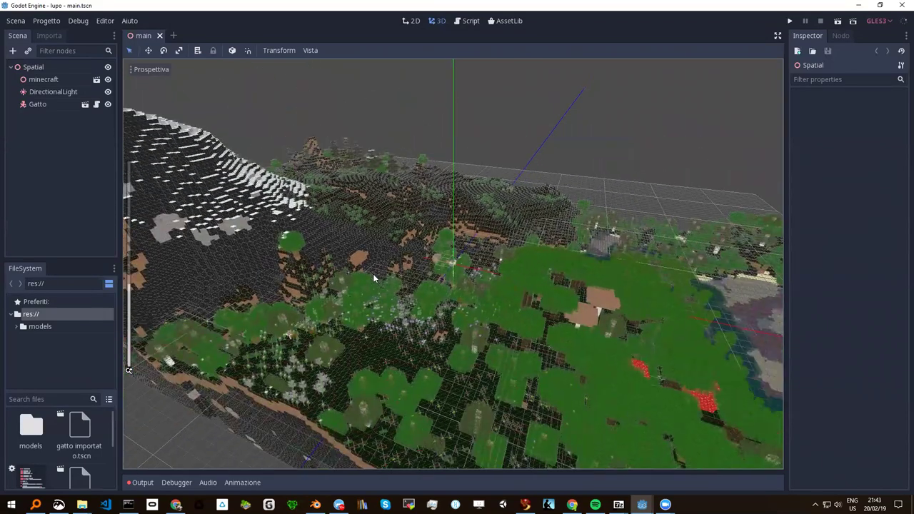
{"action": "scroll", "coordinate": [373, 278], "scroll_direction": "up", "scroll_amount": 2}
{"action": "scroll", "coordinate": [372, 278], "scroll_direction": "up", "scroll_amount": 2}
{"action": "scroll", "coordinate": [372, 278], "scroll_direction": "up", "scroll_amount": 2}
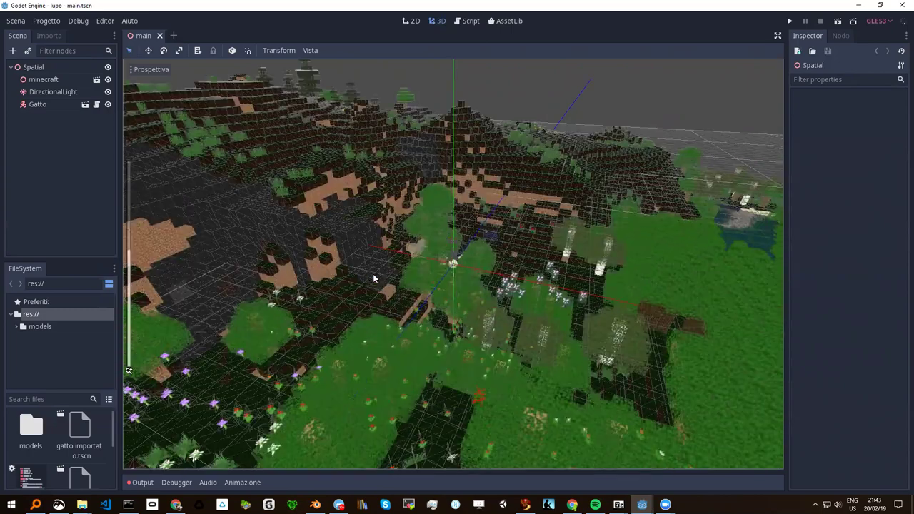
{"action": "scroll", "coordinate": [373, 279], "scroll_direction": "up", "scroll_amount": 2}
{"action": "scroll", "coordinate": [373, 278], "scroll_direction": "up", "scroll_amount": 2}
{"action": "scroll", "coordinate": [373, 279], "scroll_direction": "up", "scroll_amount": 2}
{"action": "scroll", "coordinate": [372, 278], "scroll_direction": "up", "scroll_amount": 2}
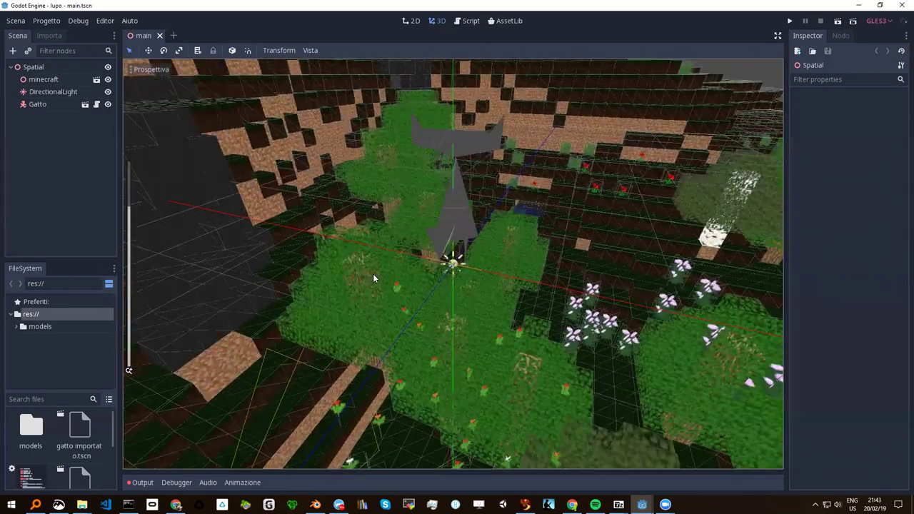
{"action": "scroll", "coordinate": [373, 278], "scroll_direction": "up", "scroll_amount": 2}
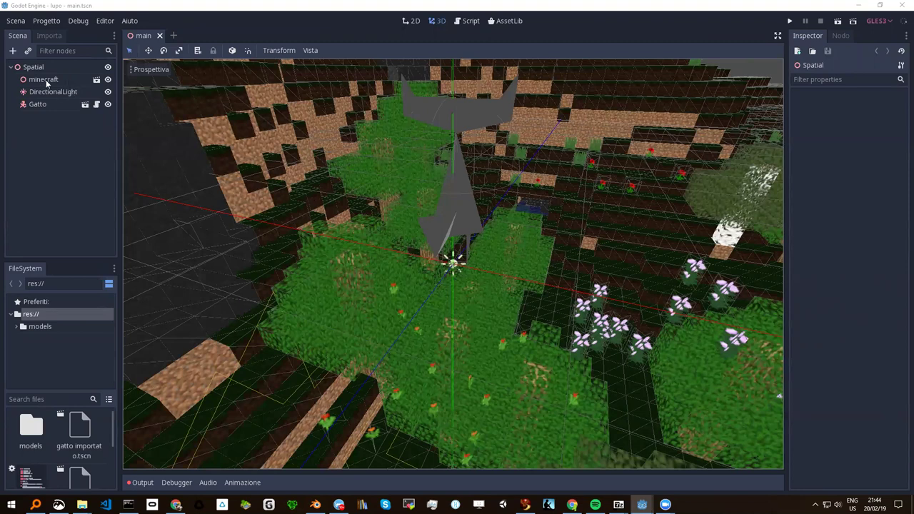
Inspect the minecraft, DirectionalLight, Gatto and Spatial nodes, then run the lupo game
{"action": "left_click", "coordinate": [45, 80]}
{"action": "left_click", "coordinate": [50, 92]}
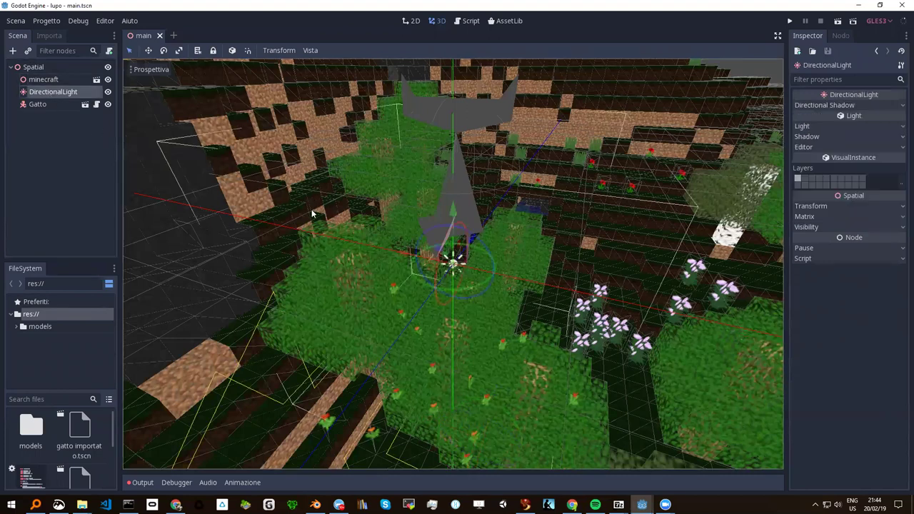
{"action": "left_click", "coordinate": [39, 104]}
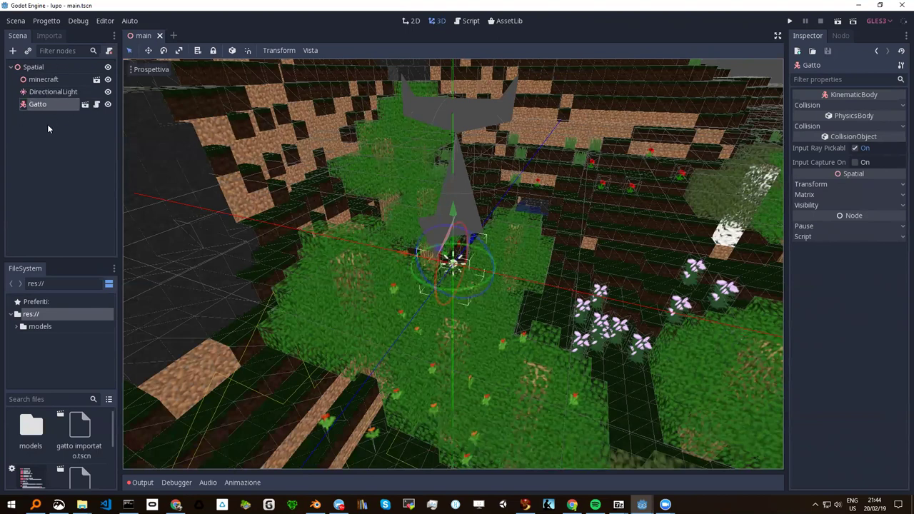
{"action": "left_click", "coordinate": [453, 265]}
{"action": "left_click", "coordinate": [36, 67]}
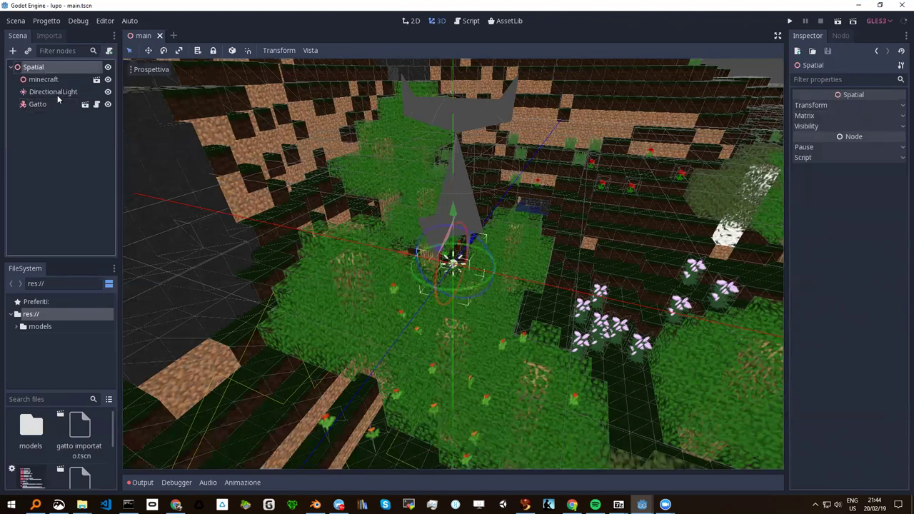
{"action": "left_click", "coordinate": [789, 21]}
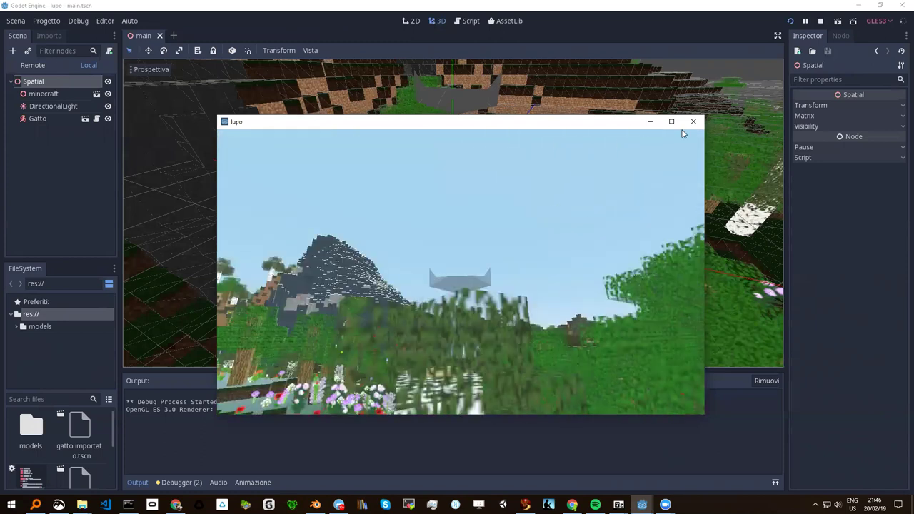
Close the running lupo game window
{"action": "left_click", "coordinate": [693, 121]}
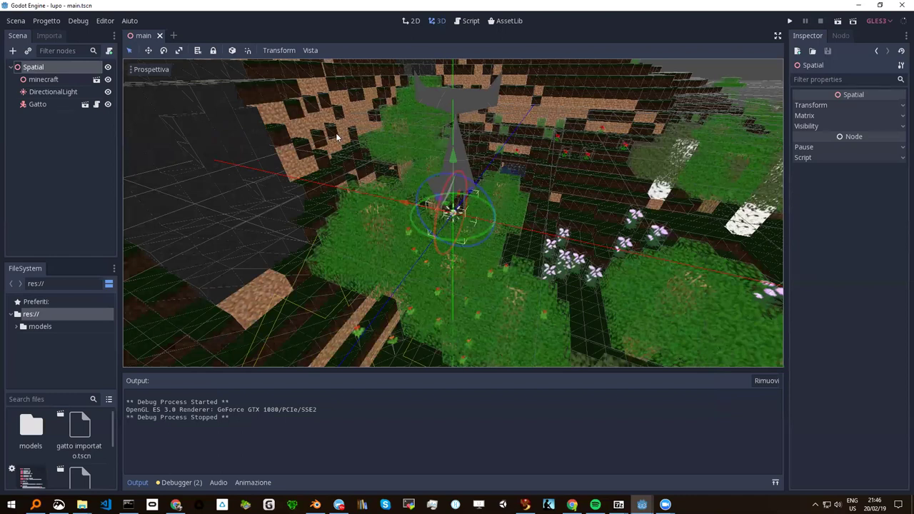
Choose Progetto > Esci alla Lista Progetti and confirm with Sì
{"action": "left_click", "coordinate": [44, 24]}
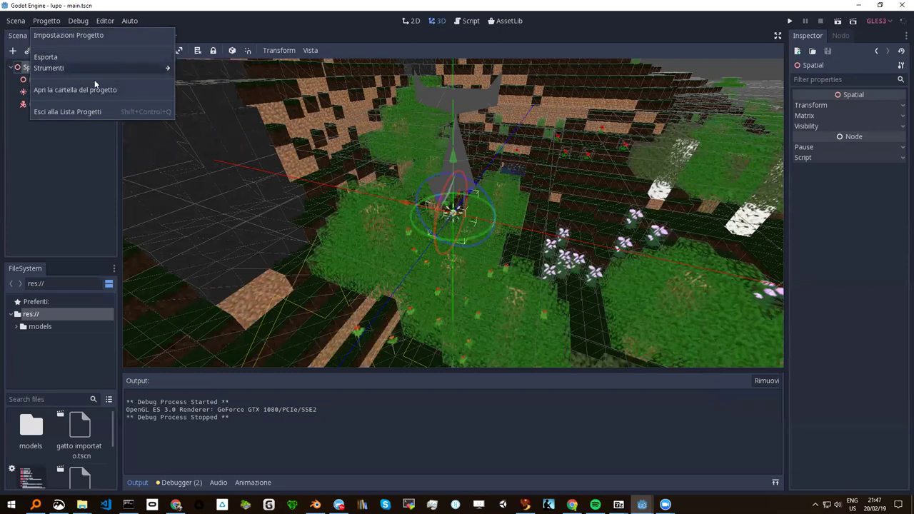
{"action": "left_click", "coordinate": [58, 111]}
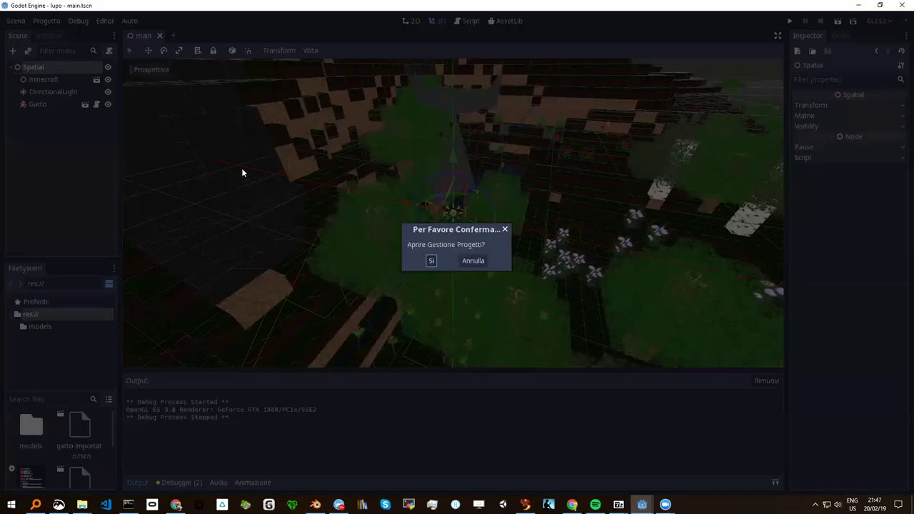
{"action": "left_click", "coordinate": [431, 261]}
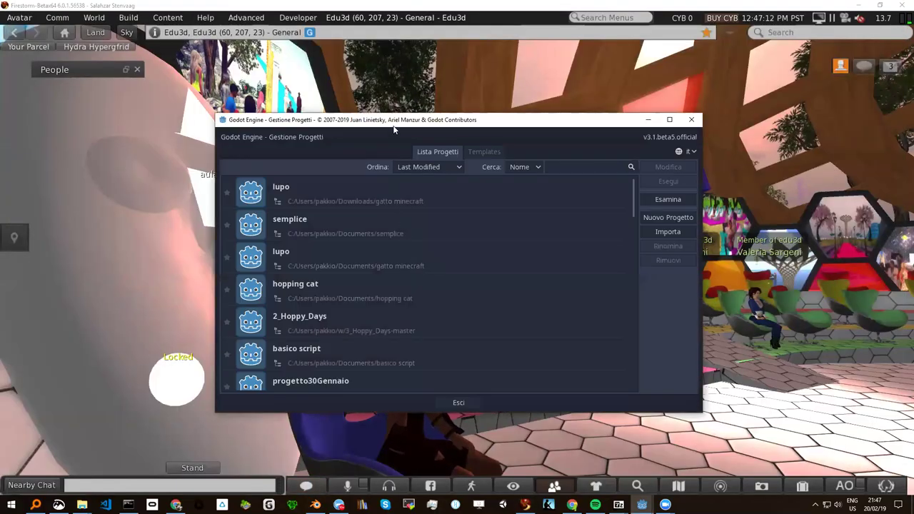
Reposition the Project Manager window and double-click the semplice project to open it
{"action": "left_click_drag", "start_coordinate": [387, 135], "coordinate": [305, 121]}
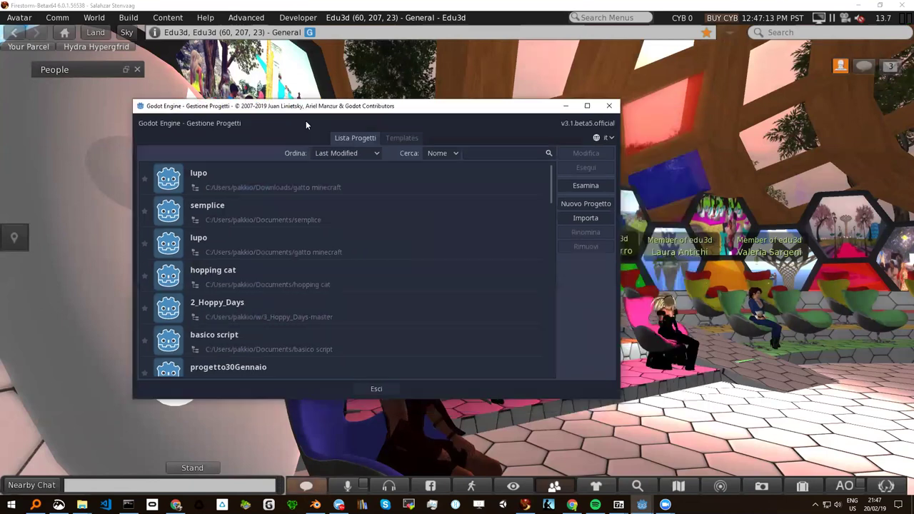
{"action": "left_click", "coordinate": [212, 211]}
{"action": "double_click", "coordinate": [227, 208]}
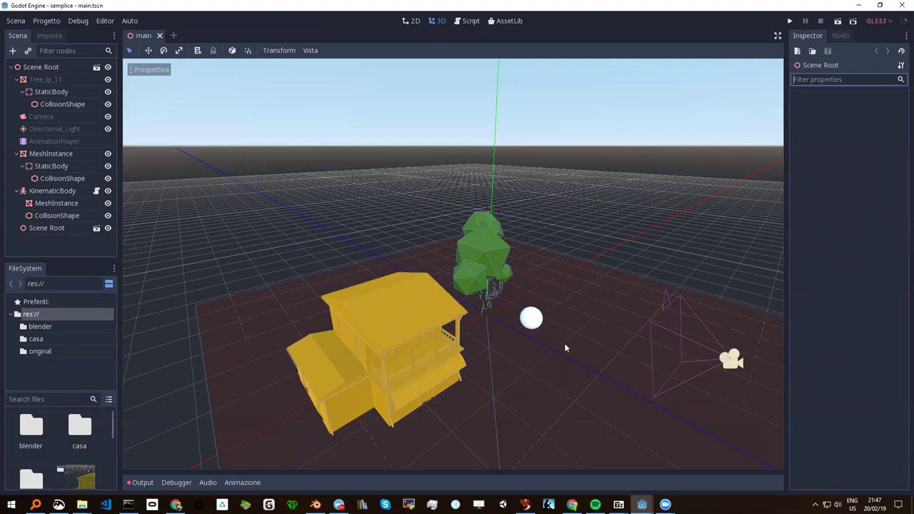
{"action": "scroll", "coordinate": [501, 331], "scroll_direction": "down", "scroll_amount": 5}
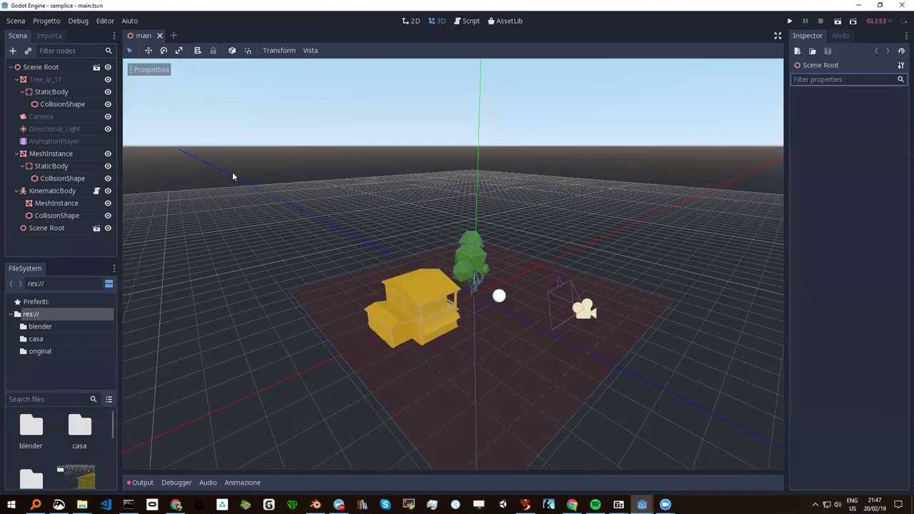
{"action": "scroll", "coordinate": [514, 282], "scroll_direction": "up", "scroll_amount": 3}
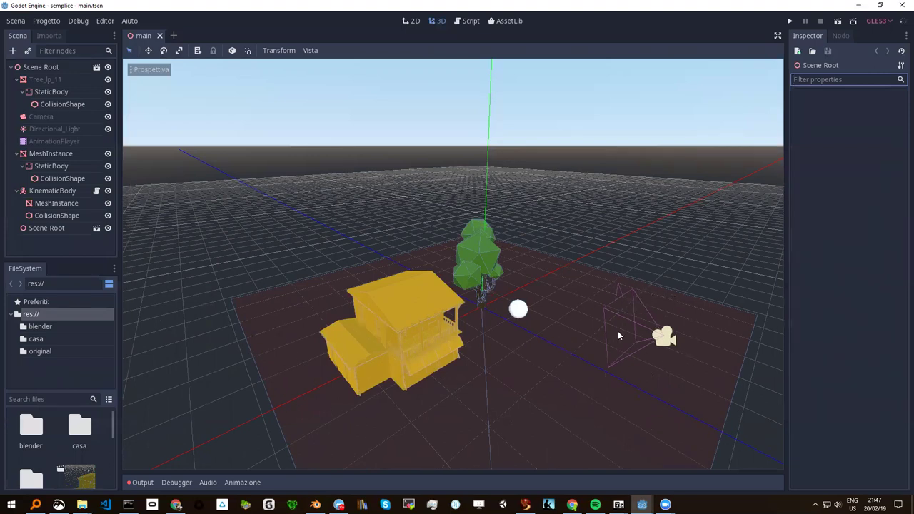
{"action": "left_click", "coordinate": [518, 311]}
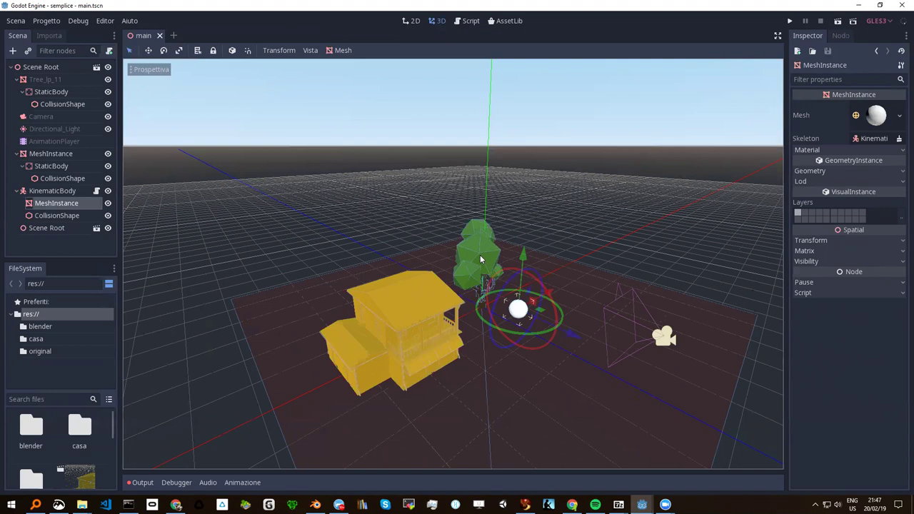
{"action": "left_click", "coordinate": [479, 254]}
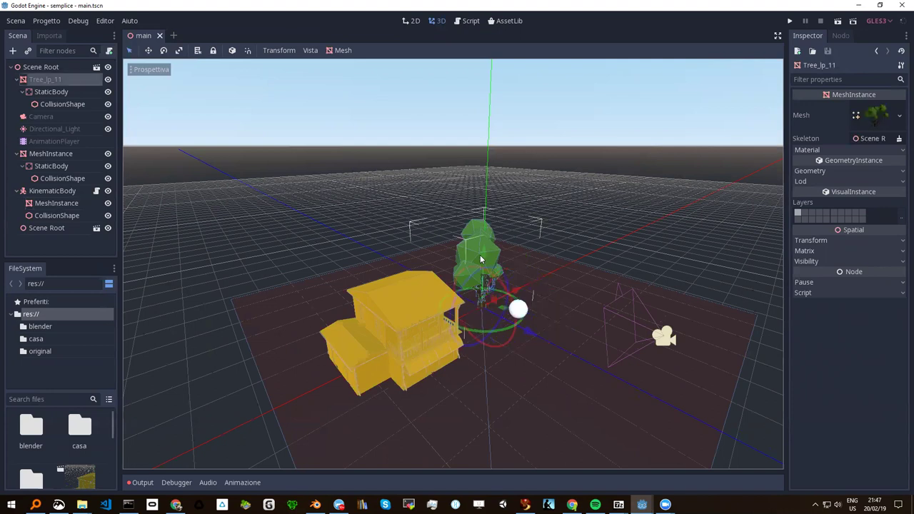
{"action": "left_click", "coordinate": [381, 318]}
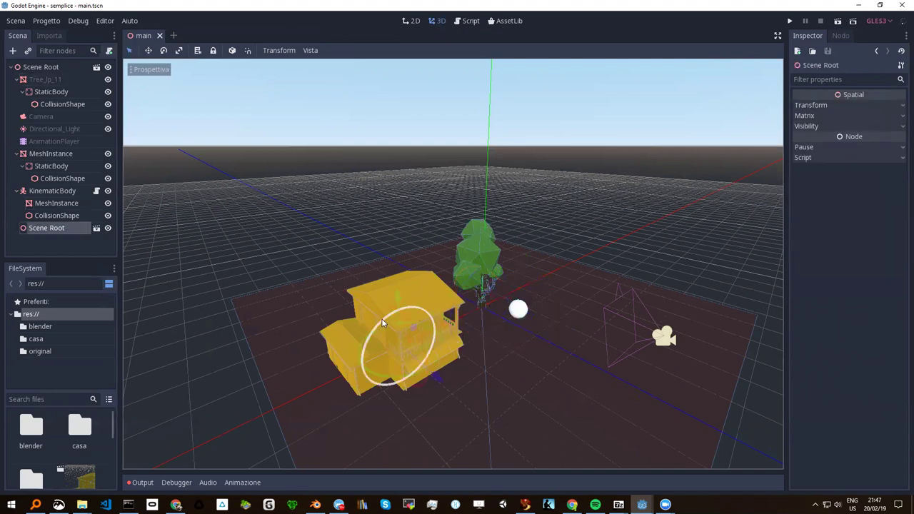
{"action": "left_click", "coordinate": [541, 384]}
{"action": "scroll", "coordinate": [450, 341], "scroll_direction": "down", "scroll_amount": 5}
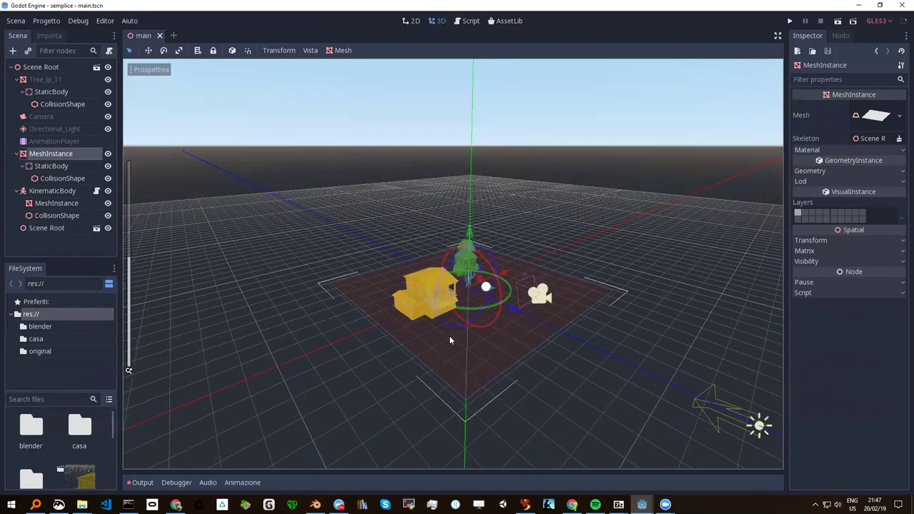
{"action": "scroll", "coordinate": [449, 341], "scroll_direction": "down", "scroll_amount": 3}
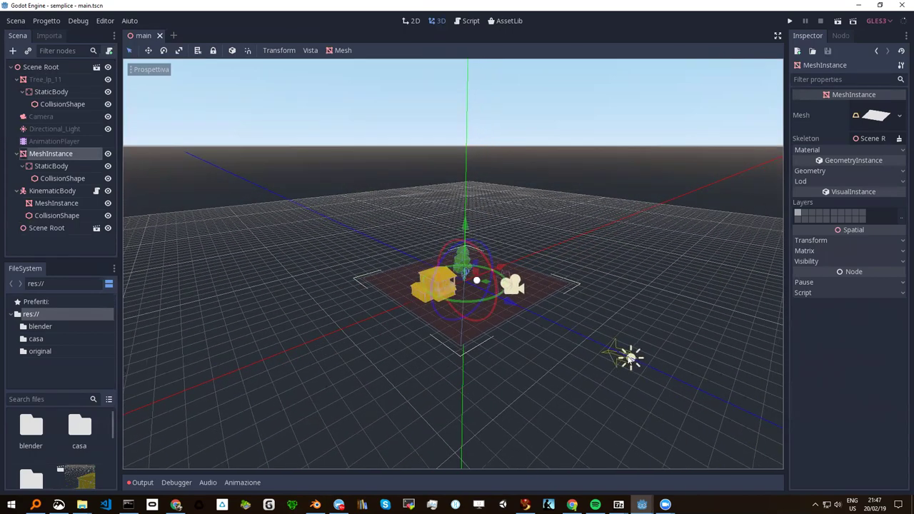
{"action": "scroll", "coordinate": [494, 327], "scroll_direction": "up", "scroll_amount": 2}
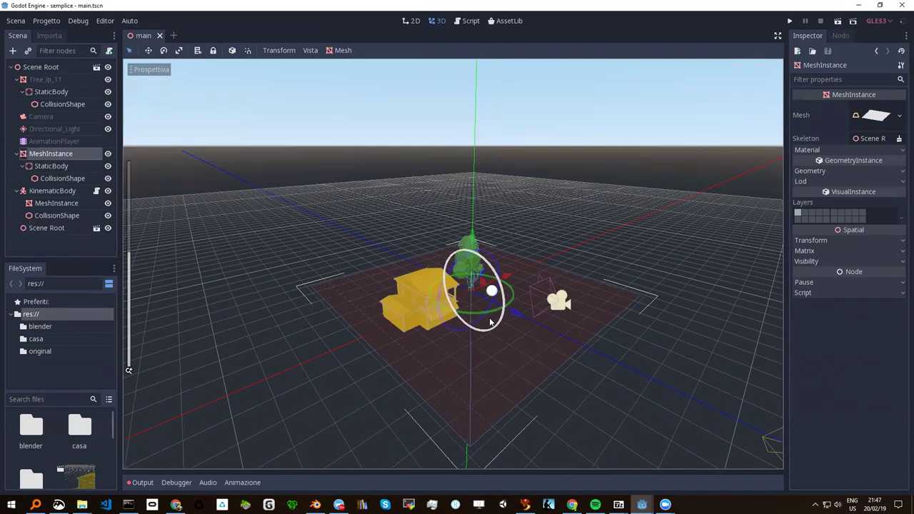
{"action": "scroll", "coordinate": [491, 321], "scroll_direction": "up", "scroll_amount": 3}
{"action": "scroll", "coordinate": [489, 317], "scroll_direction": "up", "scroll_amount": 3}
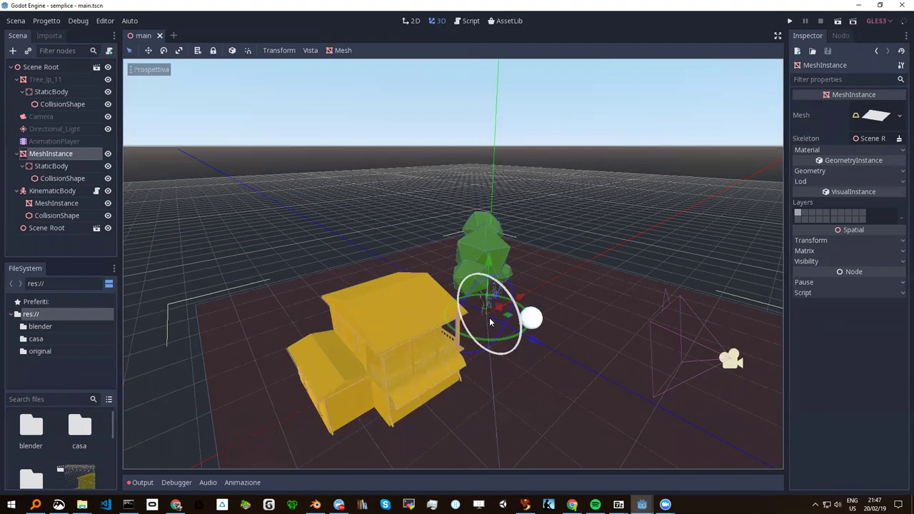
{"action": "scroll", "coordinate": [489, 317], "scroll_direction": "up", "scroll_amount": 2}
{"action": "scroll", "coordinate": [493, 318], "scroll_direction": "up", "scroll_amount": 2}
{"action": "scroll", "coordinate": [494, 318], "scroll_direction": "down", "scroll_amount": 2}
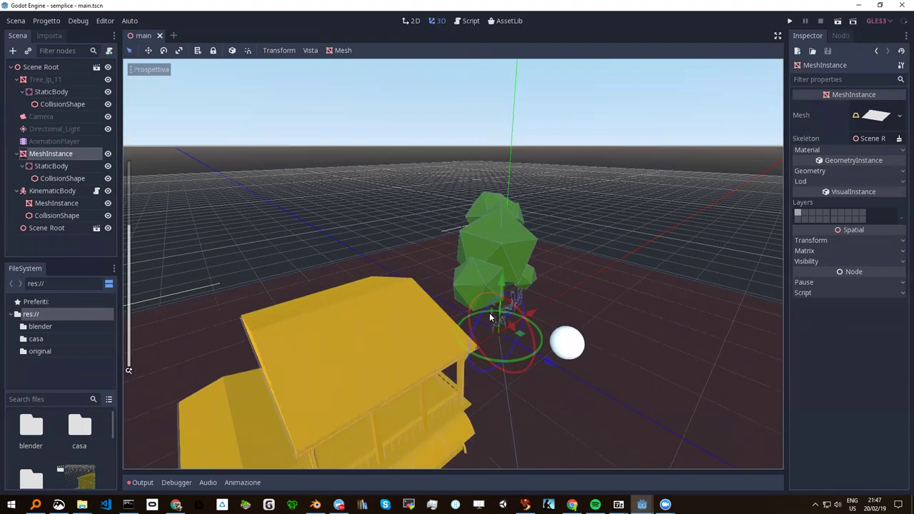
{"action": "scroll", "coordinate": [484, 324], "scroll_direction": "down", "scroll_amount": 3}
{"action": "scroll", "coordinate": [479, 325], "scroll_direction": "down", "scroll_amount": 3}
{"action": "middle_click_drag", "start_coordinate": [460, 327], "coordinate": [378, 317]}
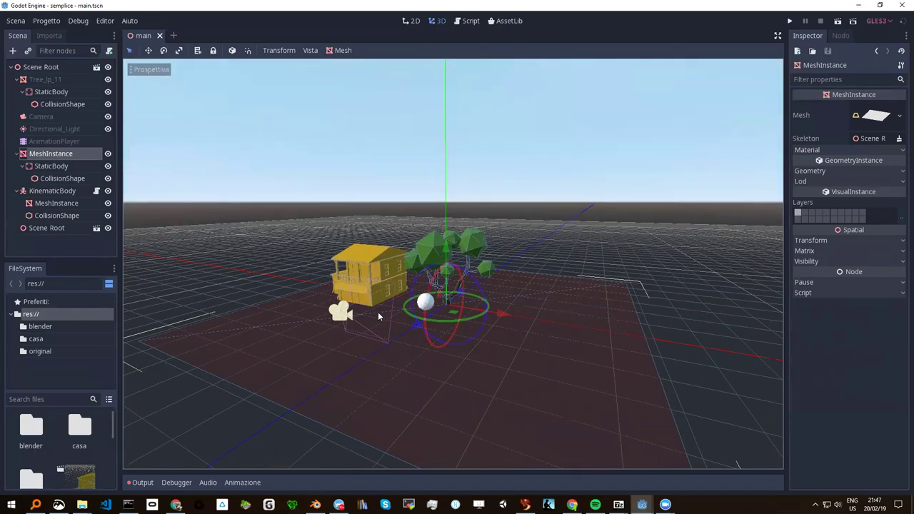
{"action": "scroll", "coordinate": [378, 312], "scroll_direction": "up", "scroll_amount": 2}
{"action": "scroll", "coordinate": [378, 311], "scroll_direction": "up", "scroll_amount": 2}
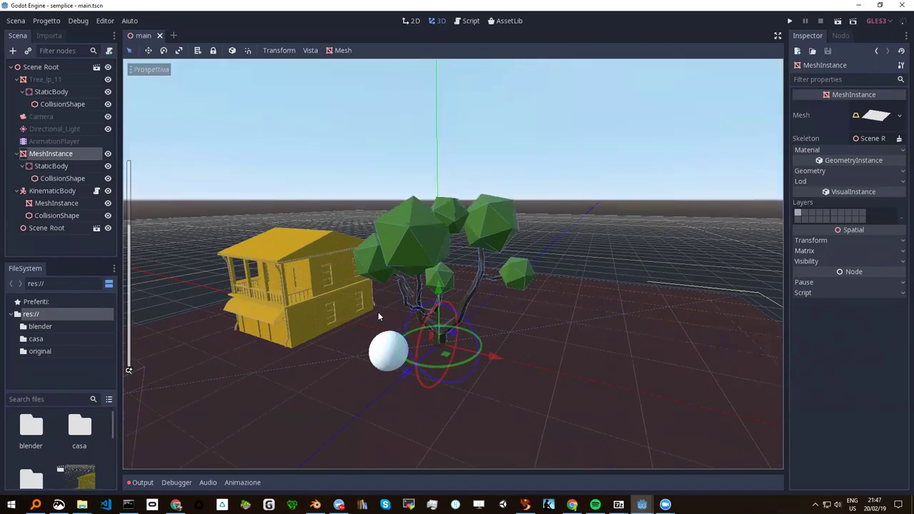
{"action": "scroll", "coordinate": [269, 293], "scroll_direction": "up", "scroll_amount": 3}
{"action": "mouse_move", "coordinate": [324, 282]}
{"action": "middle_mouse_down"}
{"action": "mouse_move", "coordinate": [309, 282]}
{"action": "mouse_move", "coordinate": [319, 282]}
{"action": "middle_mouse_up"}
{"action": "scroll", "coordinate": [289, 286], "scroll_direction": "down", "scroll_amount": 3}
{"action": "scroll", "coordinate": [314, 282], "scroll_direction": "up", "scroll_amount": 2}
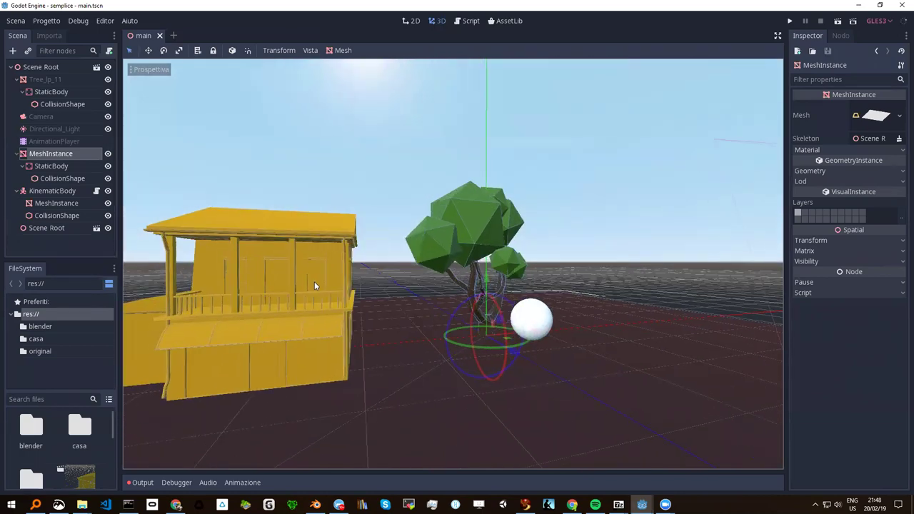
{"action": "scroll", "coordinate": [297, 282], "scroll_direction": "down", "scroll_amount": 2}
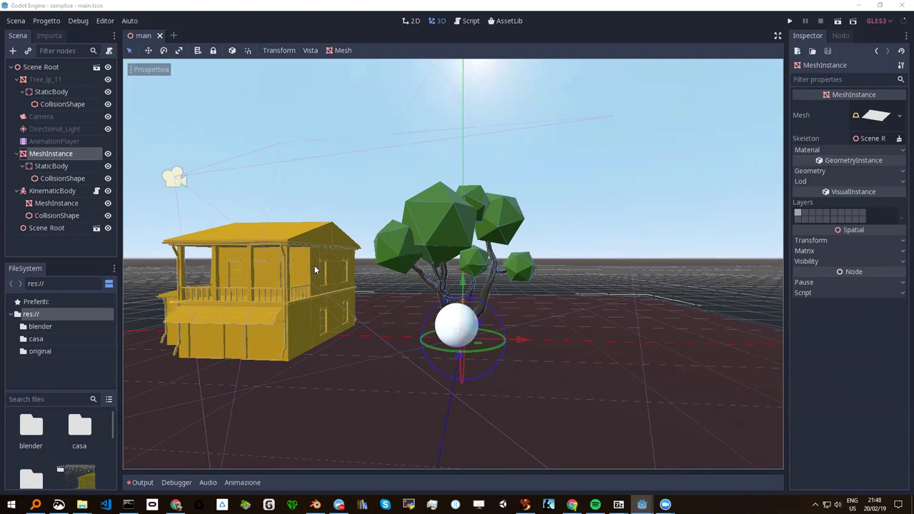
{"action": "scroll", "coordinate": [319, 279], "scroll_direction": "down", "scroll_amount": 3}
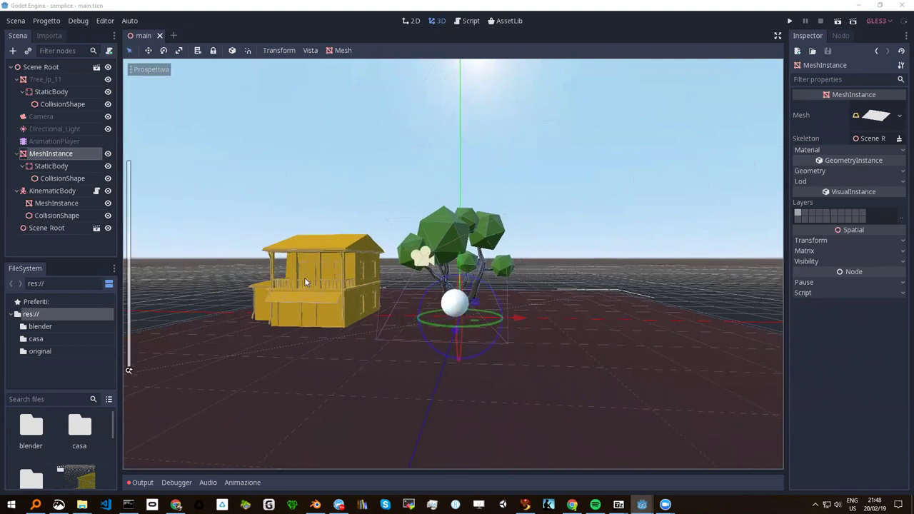
{"action": "middle_click_drag", "start_coordinate": [295, 259], "coordinate": [297, 281]}
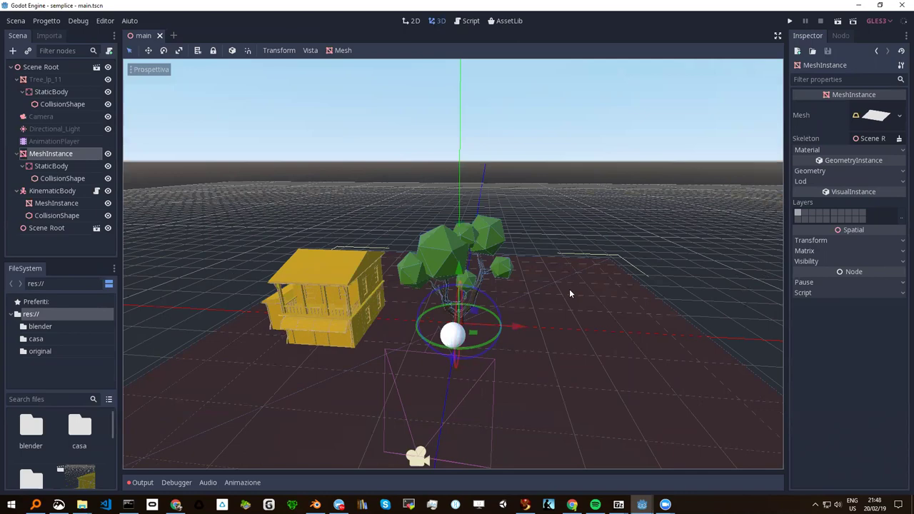
{"action": "mouse_move", "coordinate": [457, 328]}
{"action": "middle_mouse_down"}
{"action": "mouse_move", "coordinate": [467, 311]}
{"action": "mouse_move", "coordinate": [416, 305]}
{"action": "mouse_move", "coordinate": [428, 312]}
{"action": "middle_mouse_up"}
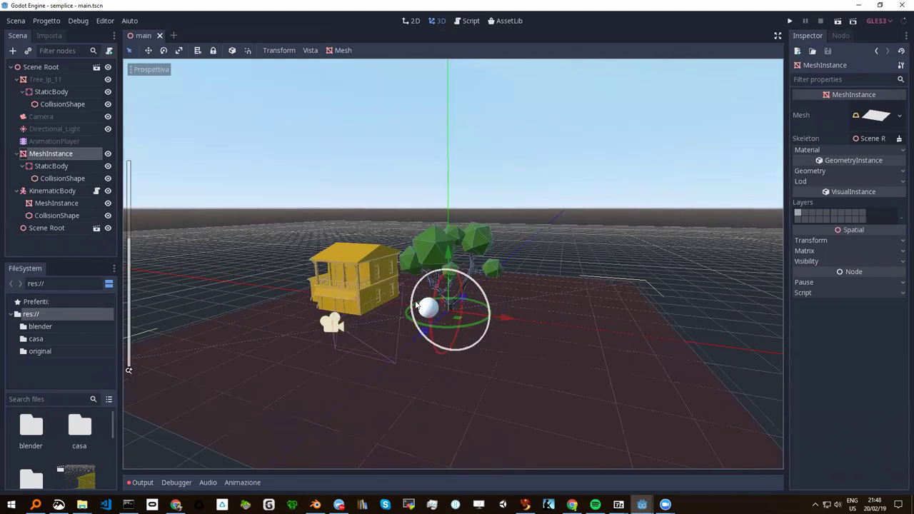
{"action": "scroll", "coordinate": [428, 312], "scroll_direction": "up", "scroll_amount": 3}
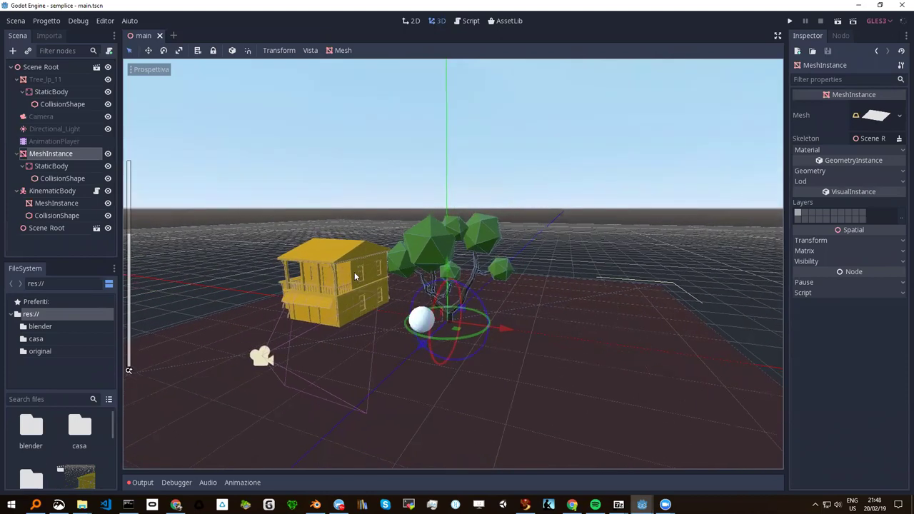
{"action": "mouse_move", "coordinate": [367, 282]}
{"action": "middle_mouse_down"}
{"action": "mouse_move", "coordinate": [376, 273]}
{"action": "mouse_move", "coordinate": [352, 272]}
{"action": "middle_mouse_up"}
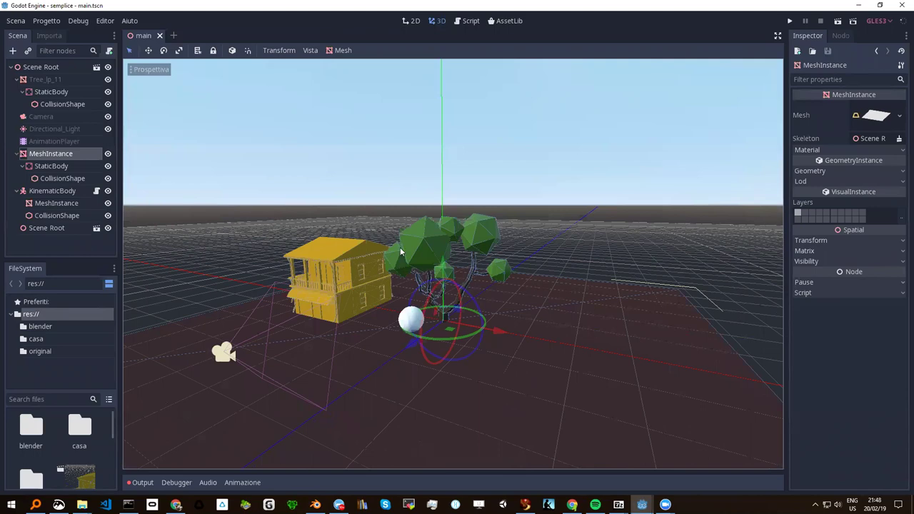
{"action": "mouse_move", "coordinate": [331, 224]}
{"action": "middle_mouse_down"}
{"action": "mouse_move", "coordinate": [403, 246]}
{"action": "mouse_move", "coordinate": [407, 350]}
{"action": "middle_mouse_up"}
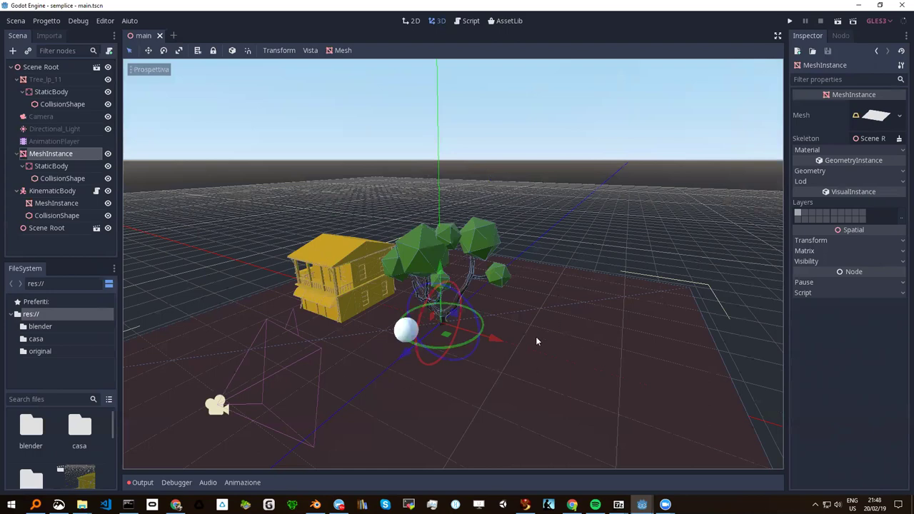
{"action": "scroll", "coordinate": [317, 314], "scroll_direction": "down", "scroll_amount": 3}
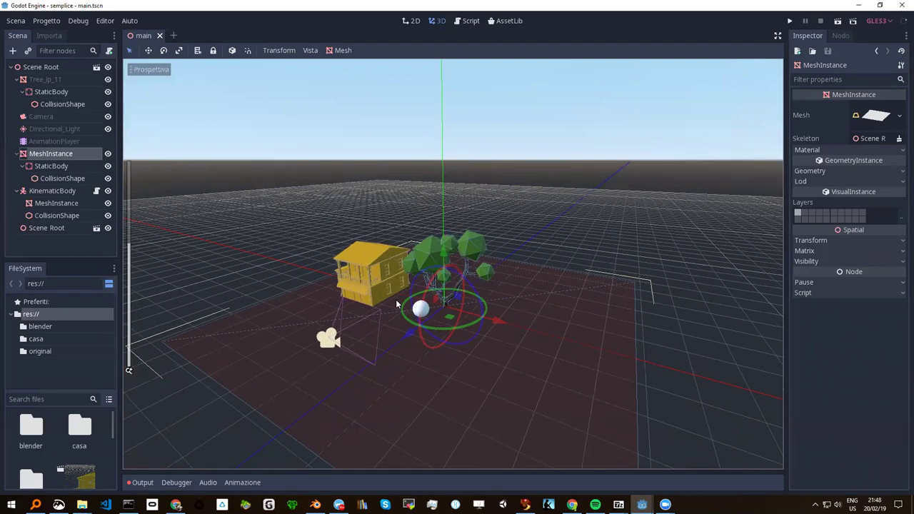
{"action": "mouse_move", "coordinate": [389, 275]}
{"action": "middle_mouse_down"}
{"action": "mouse_move", "coordinate": [437, 268]}
{"action": "mouse_move", "coordinate": [417, 267]}
{"action": "middle_mouse_up"}
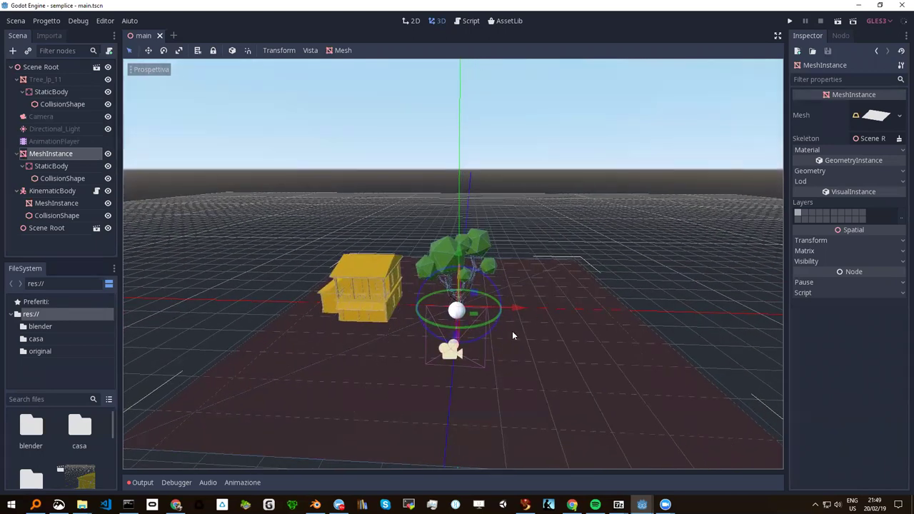
{"action": "mouse_move", "coordinate": [471, 331]}
{"action": "middle_mouse_down"}
{"action": "mouse_move", "coordinate": [428, 285]}
{"action": "mouse_move", "coordinate": [465, 294]}
{"action": "mouse_move", "coordinate": [443, 315]}
{"action": "middle_mouse_up"}
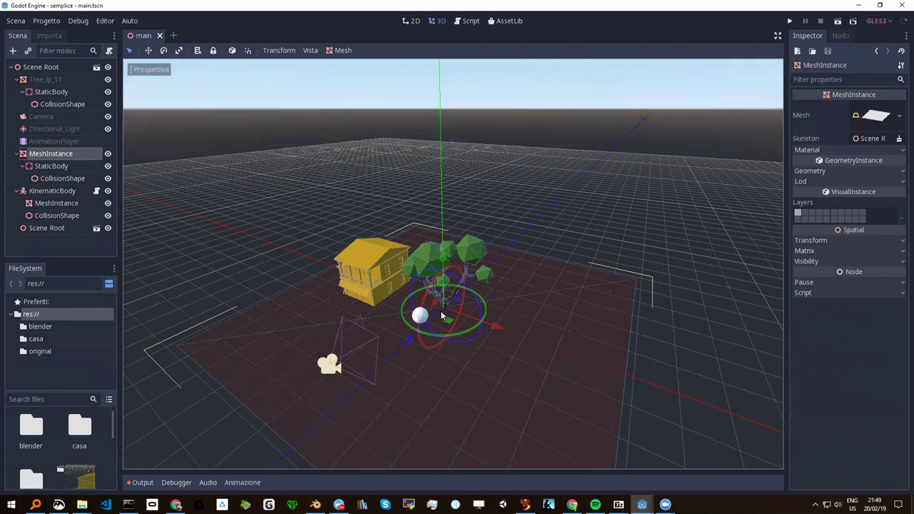
{"action": "mouse_move", "coordinate": [492, 309]}
{"action": "middle_mouse_down"}
{"action": "mouse_move", "coordinate": [374, 303]}
{"action": "mouse_move", "coordinate": [412, 315]}
{"action": "middle_mouse_up"}
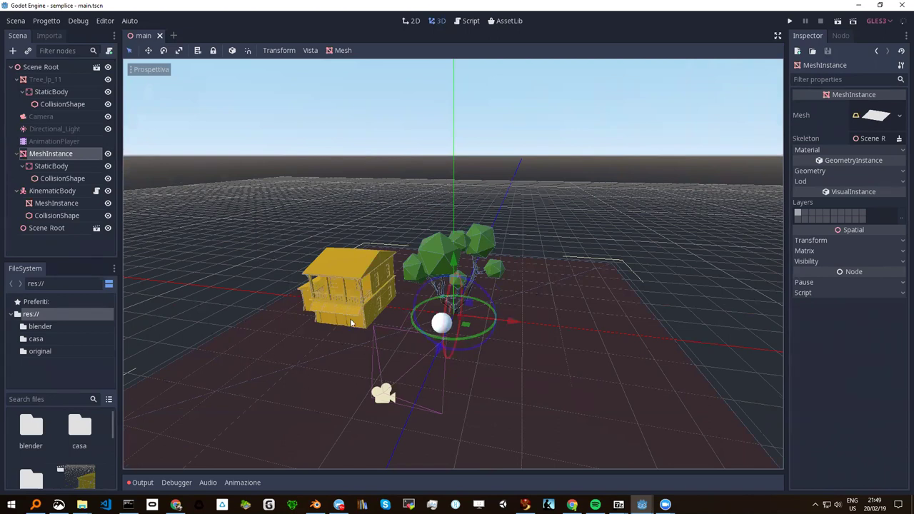
Launch the game and roll the white ball left toward the house and back and forth
{"action": "left_click", "coordinate": [790, 23]}
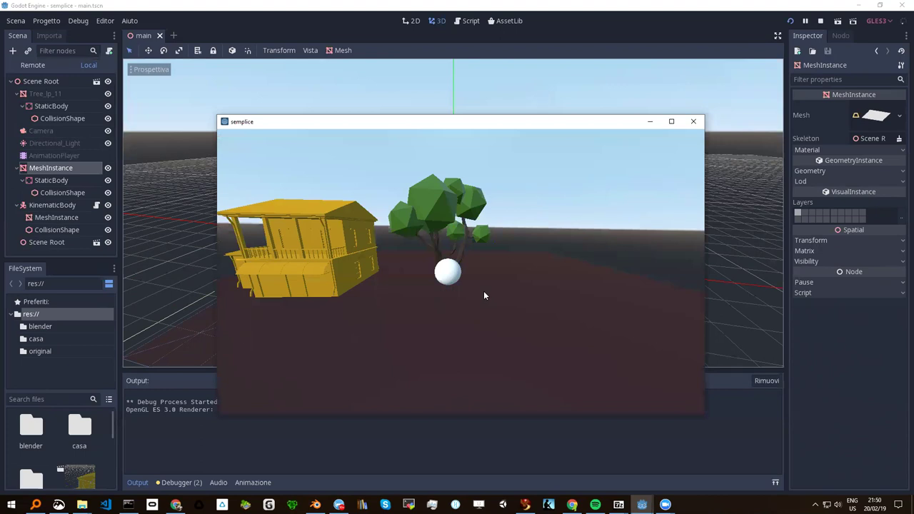
{"action": "key", "text": "Left"}
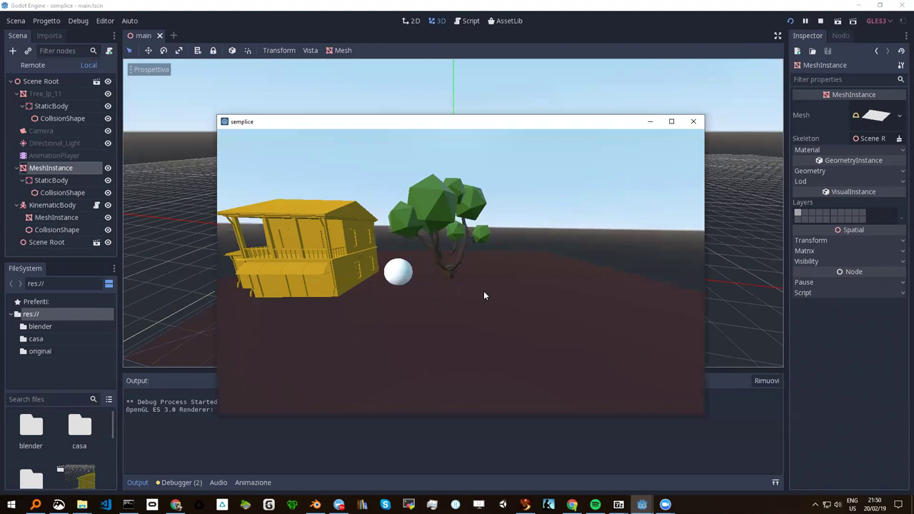
{"action": "key", "text": "Left"}
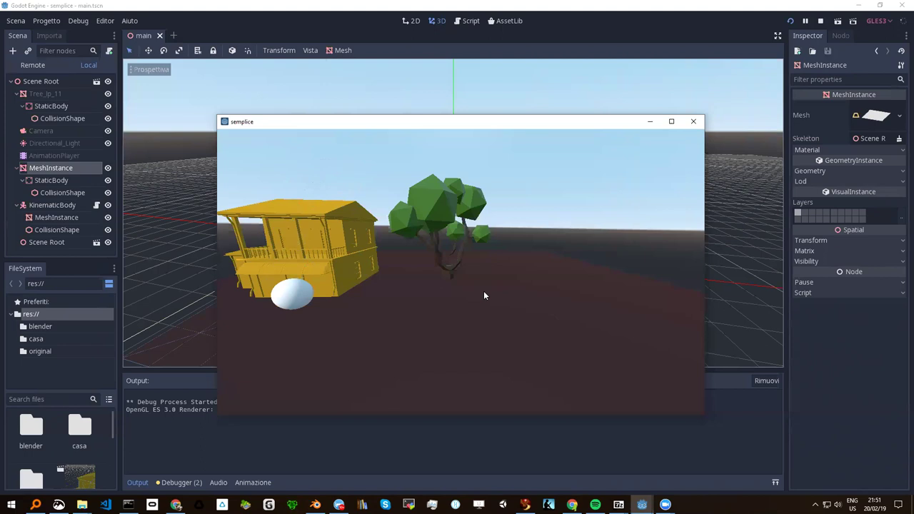
{"action": "key", "text": "Right"}
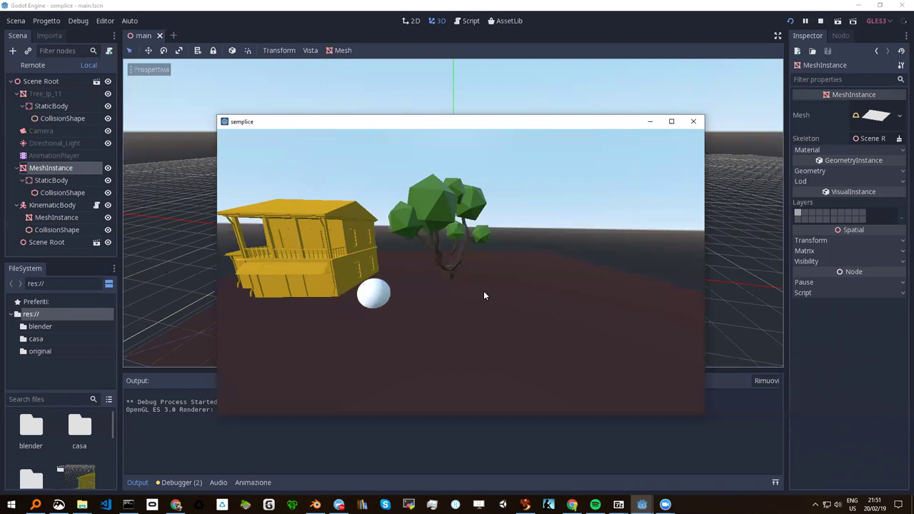
{"action": "key", "text": "Left"}
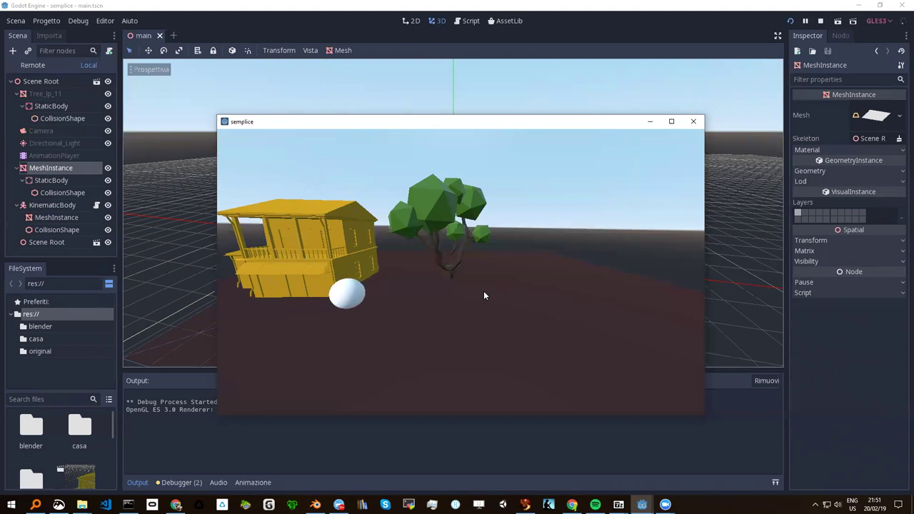
{"action": "key", "text": "Right"}
{"action": "key", "text": "Left"}
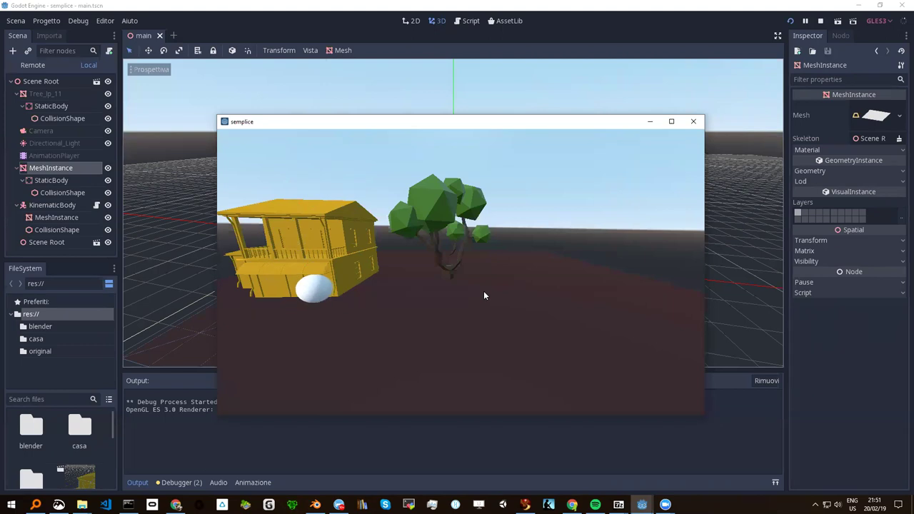
Steer the ball behind the house, across the roof, then down and right along the ground
{"action": "key", "text": "Up"}
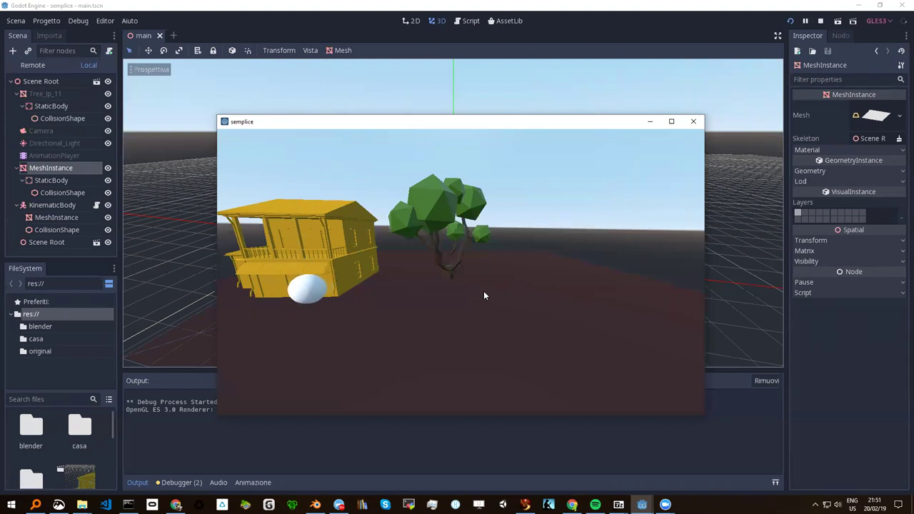
{"action": "key", "text": "Up"}
{"action": "key", "text": "Right"}
{"action": "key", "text": "Left"}
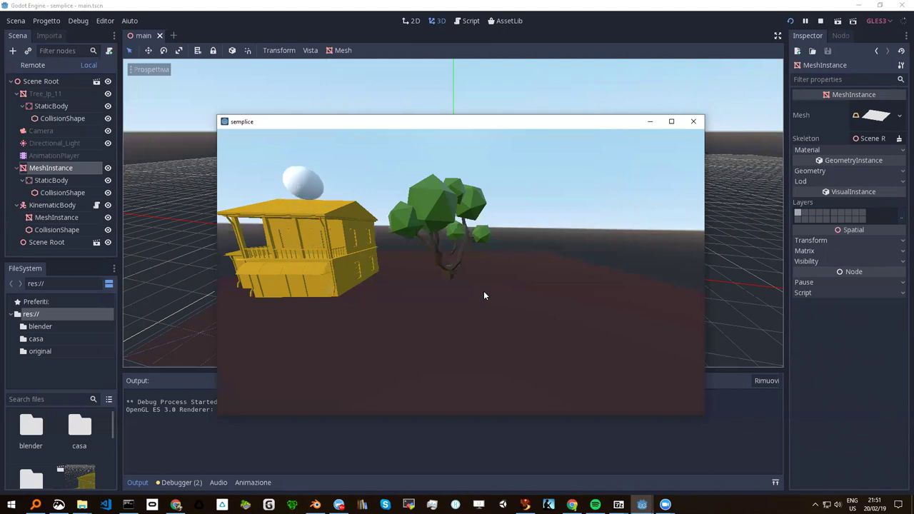
{"action": "key", "text": "Down"}
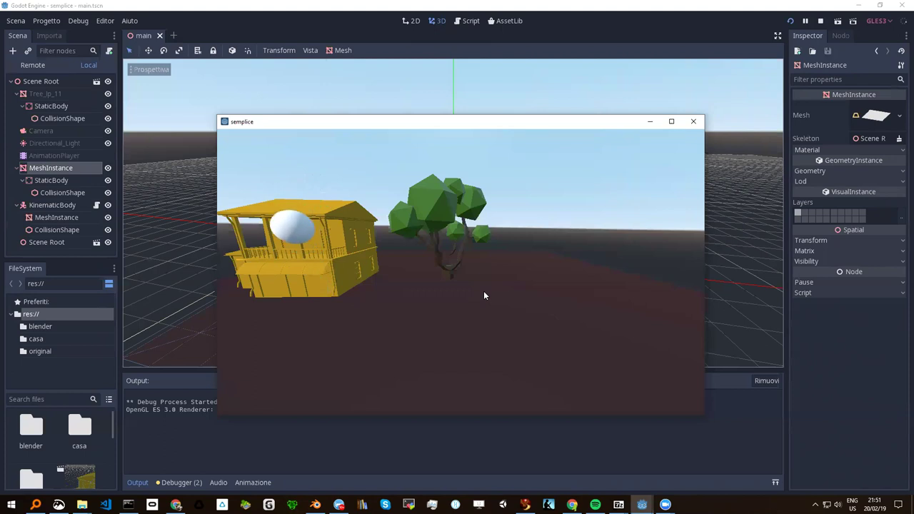
{"action": "key", "text": "Right"}
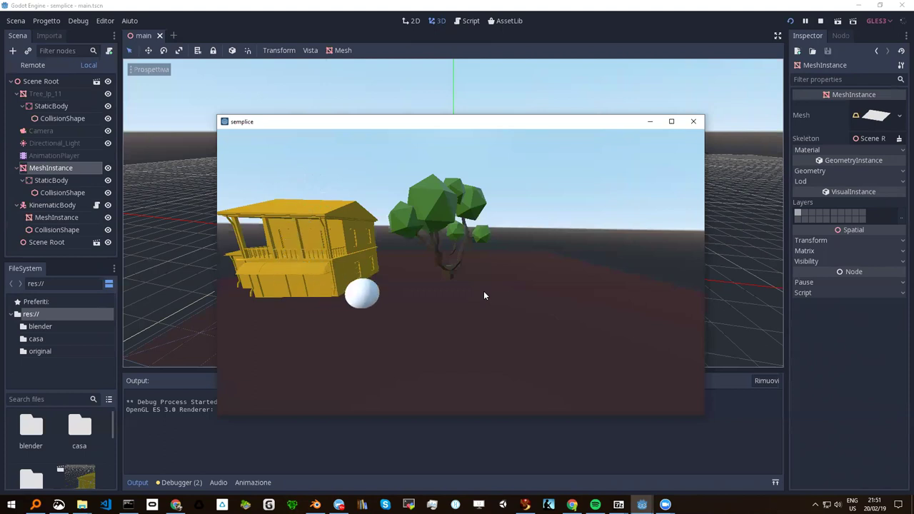
{"action": "key", "text": "Up"}
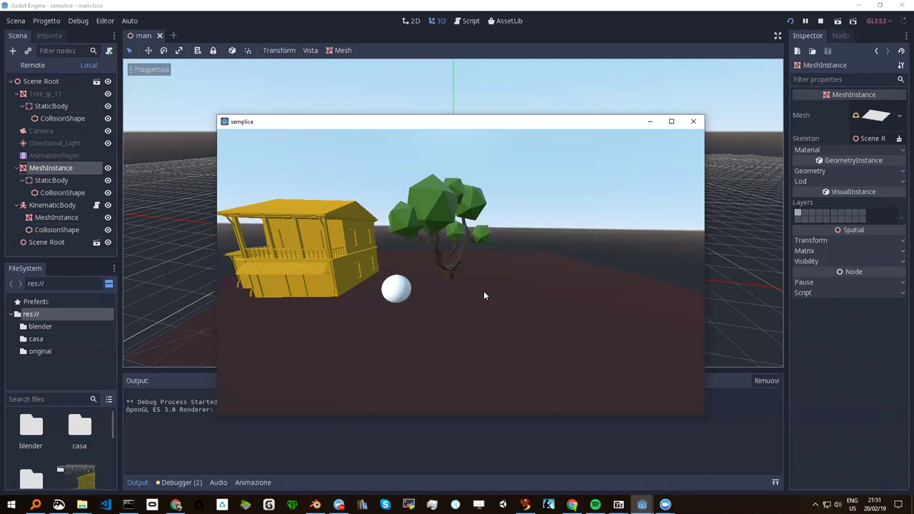
{"action": "key", "text": "Right"}
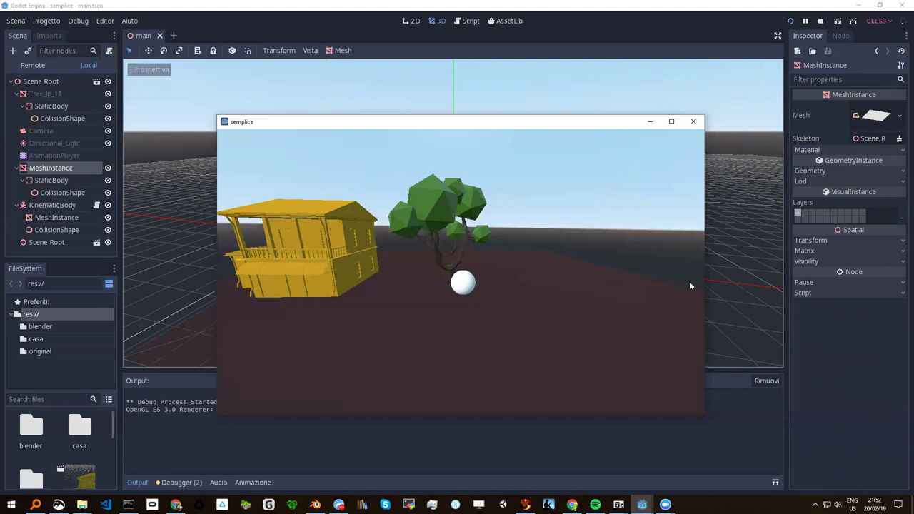
Refocus the semplice game window and drag it up and to the left over the editor
{"action": "left_click", "coordinate": [718, 303]}
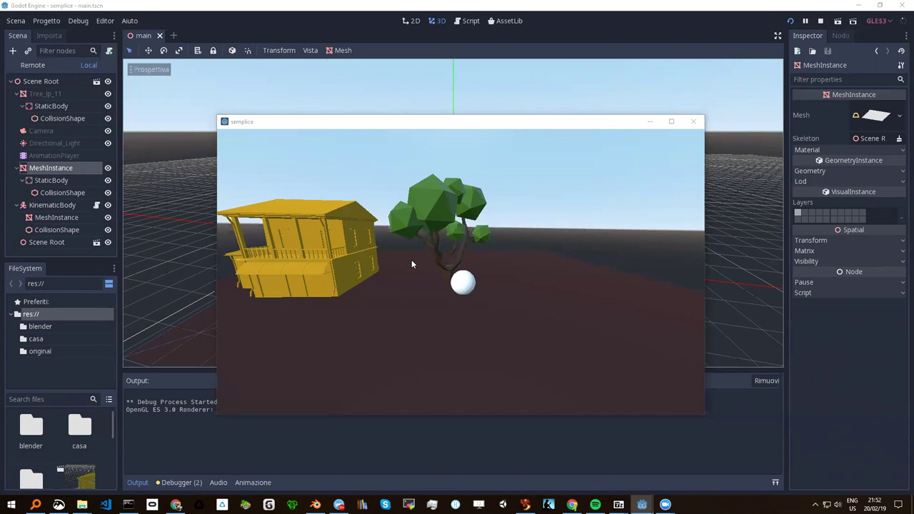
{"action": "left_click", "coordinate": [550, 124]}
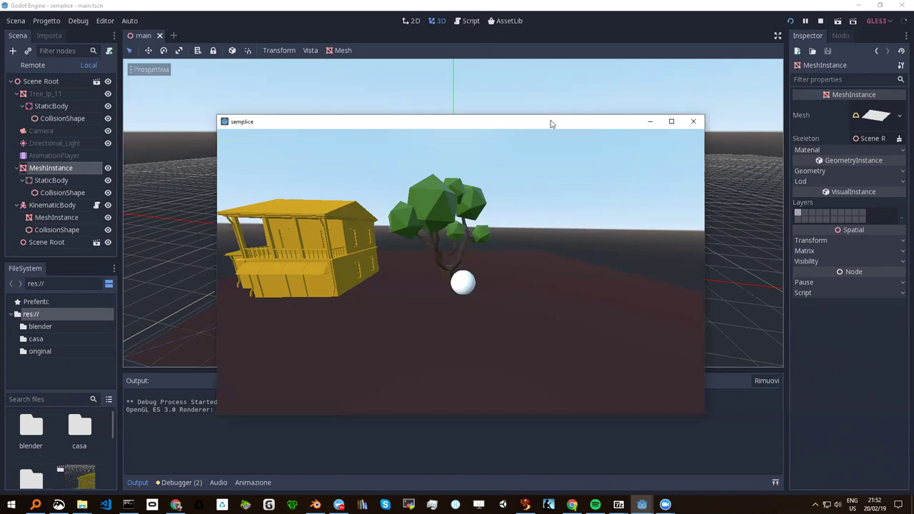
{"action": "left_click_drag", "start_coordinate": [546, 124], "coordinate": [532, 113]}
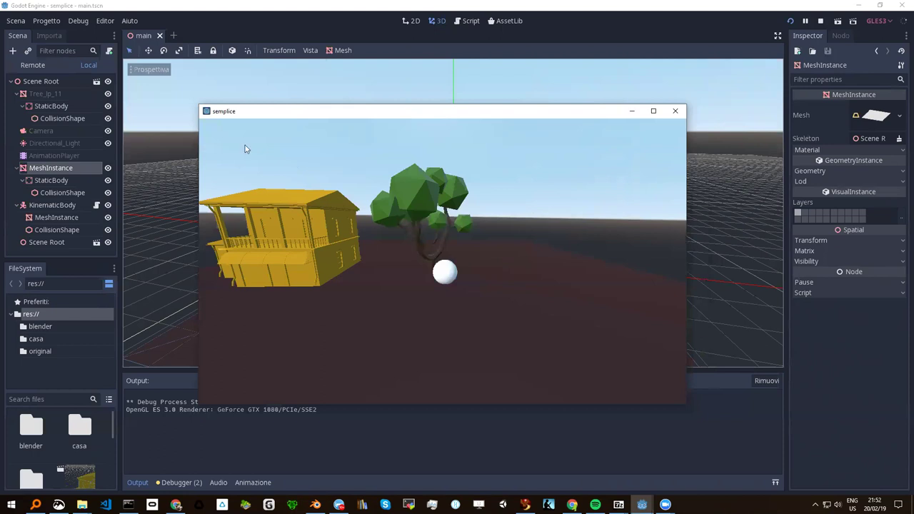
{"action": "left_click_drag", "start_coordinate": [328, 112], "coordinate": [251, 84]}
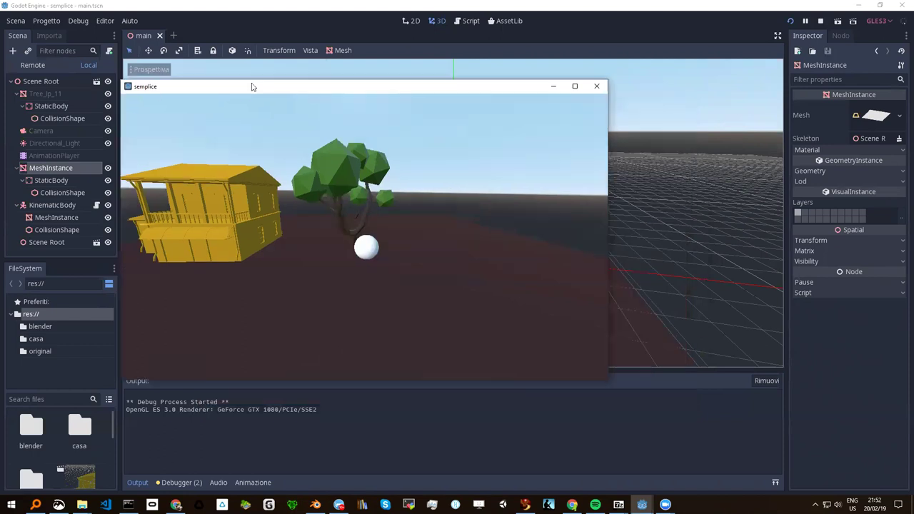
{"action": "left_click_drag", "start_coordinate": [459, 92], "coordinate": [452, 83]}
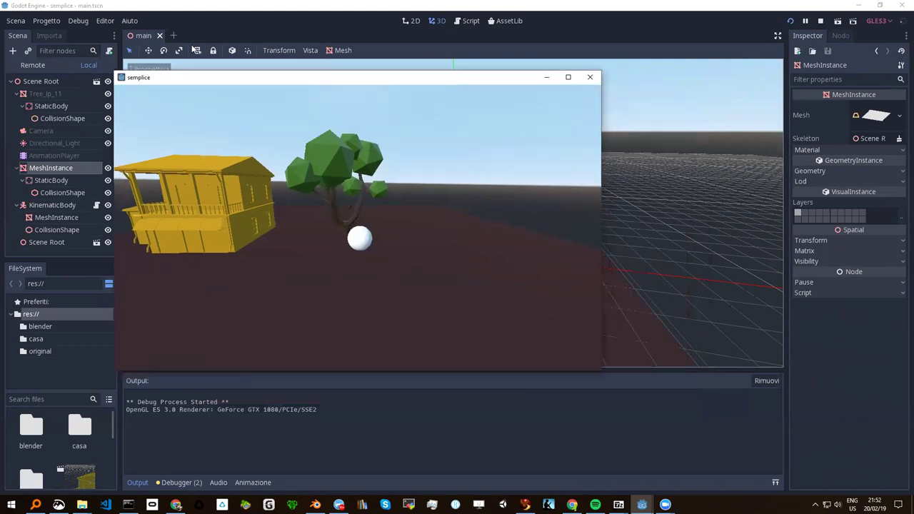
Exit to the project list, start a new project and name it casettaalbero
{"action": "left_click", "coordinate": [54, 21]}
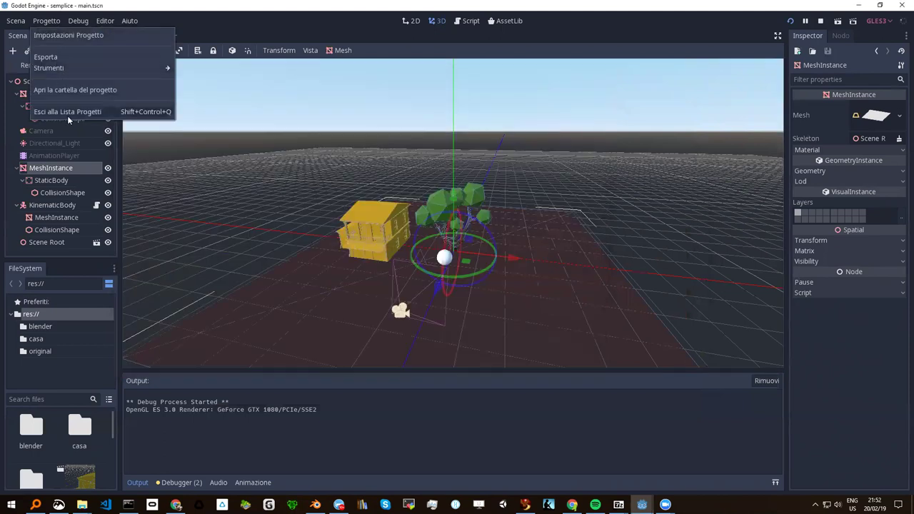
{"action": "left_click", "coordinate": [69, 112]}
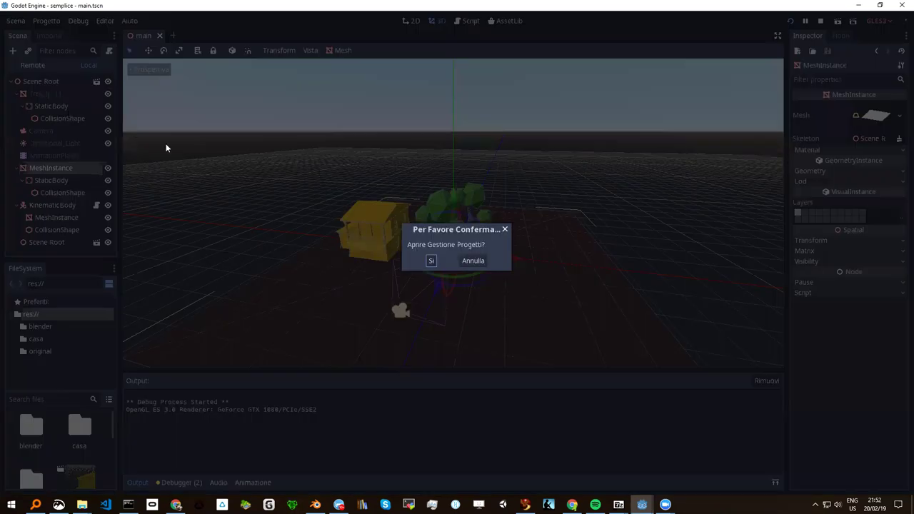
{"action": "left_click", "coordinate": [430, 261]}
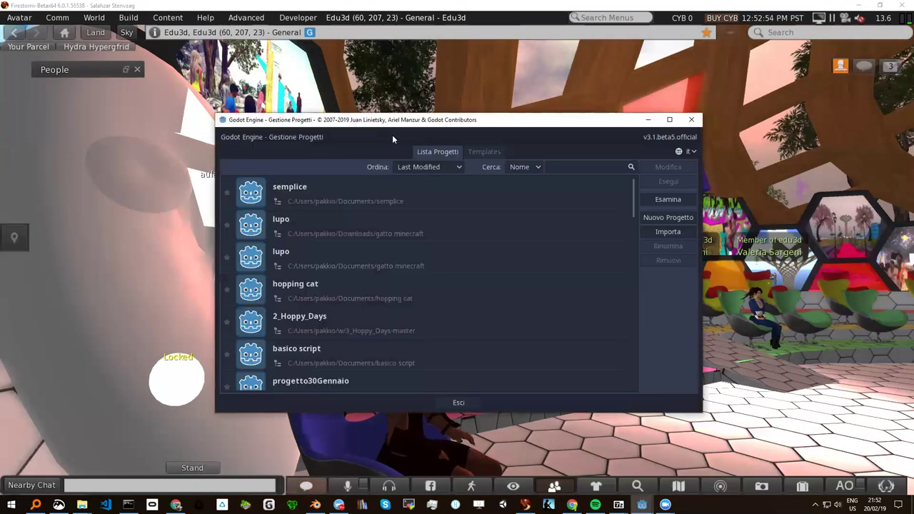
{"action": "left_click", "coordinate": [655, 217]}
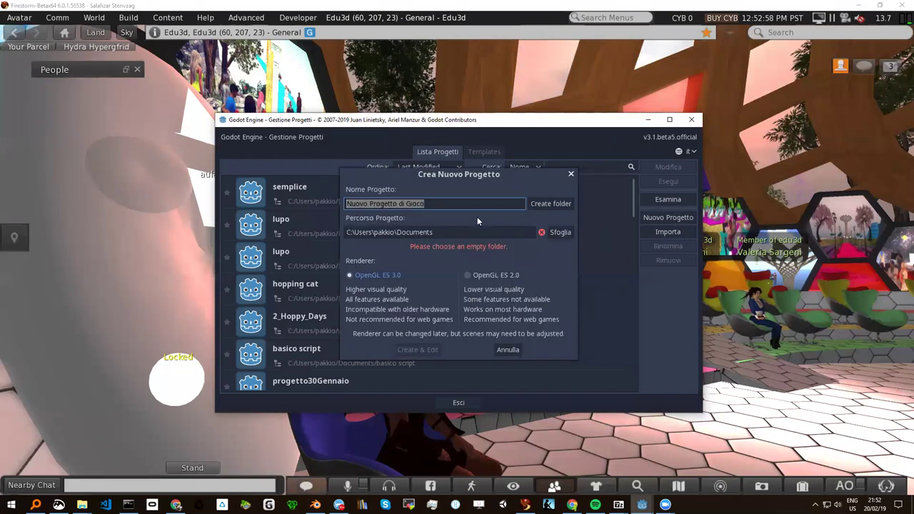
{"action": "type", "text": "c"}
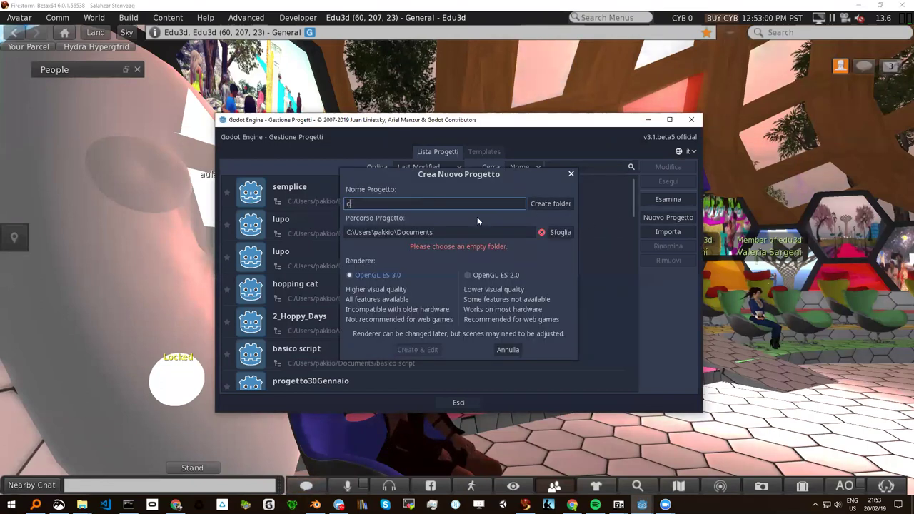
{"action": "type", "text": "asetta"}
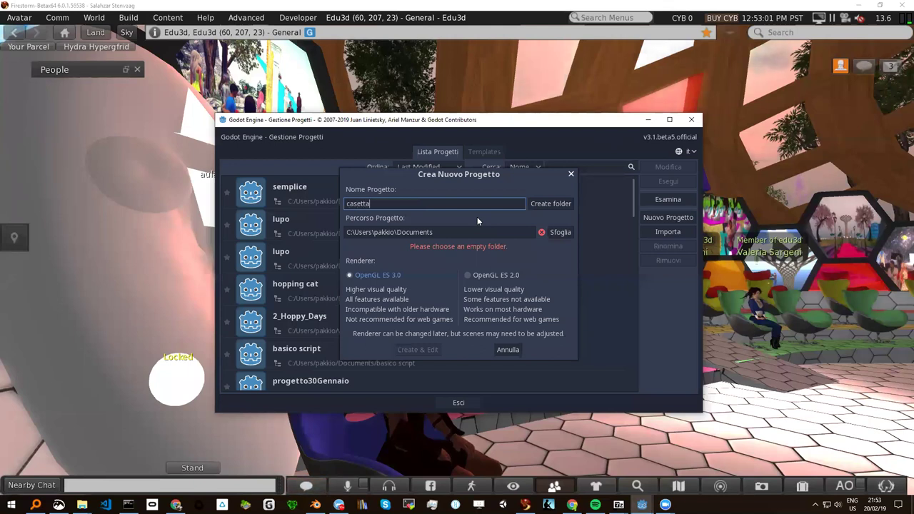
{"action": "type", "text": "albero"}
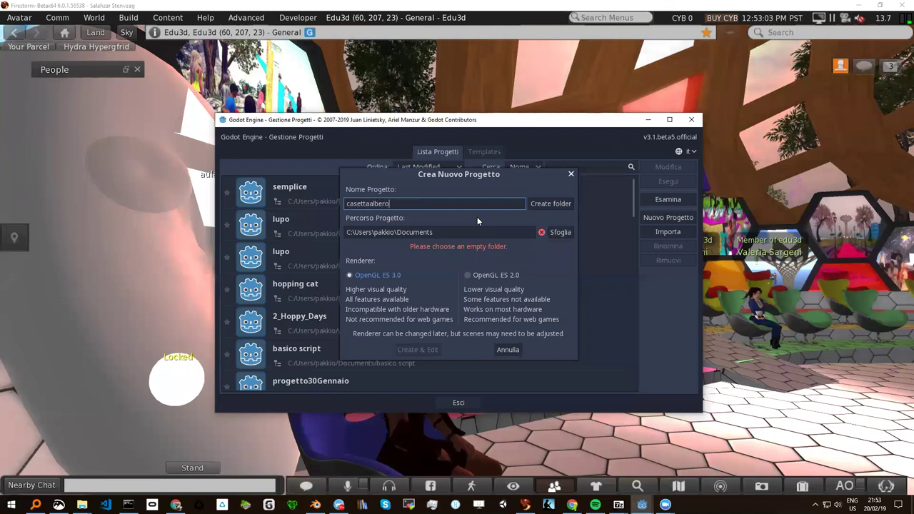
Create the casettaalbero folder so the project path ends in Documents/casettaalbero
{"action": "left_click", "coordinate": [546, 206]}
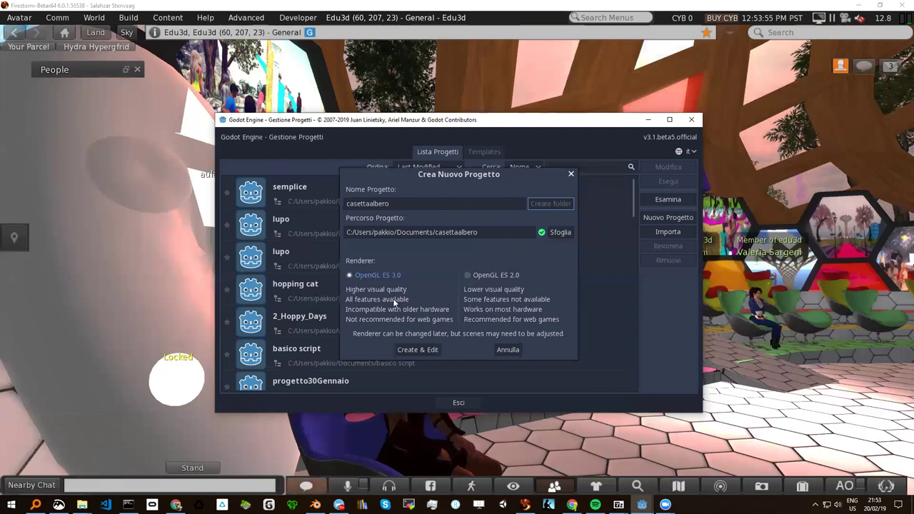
Create and open the casettaalbero project with the OpenGL ES 3.0 renderer, then return to Chrome
{"action": "left_click", "coordinate": [470, 277]}
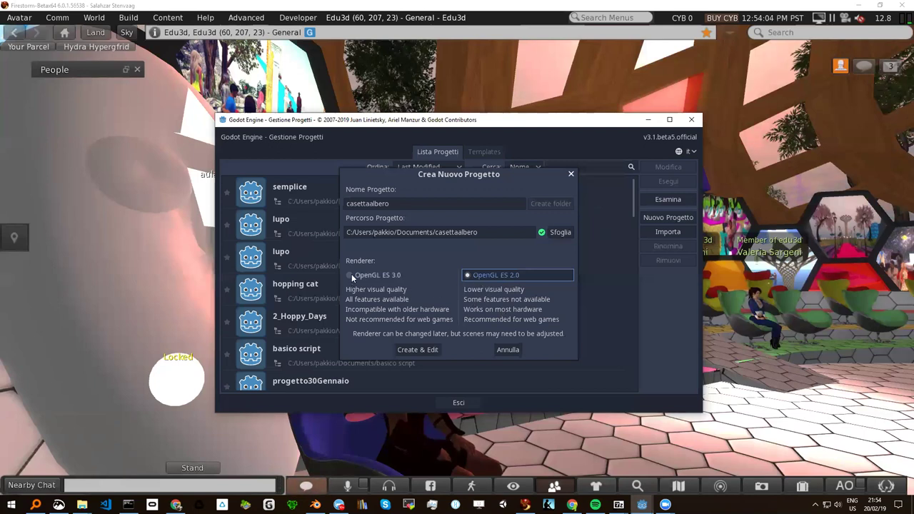
{"action": "left_click", "coordinate": [351, 277]}
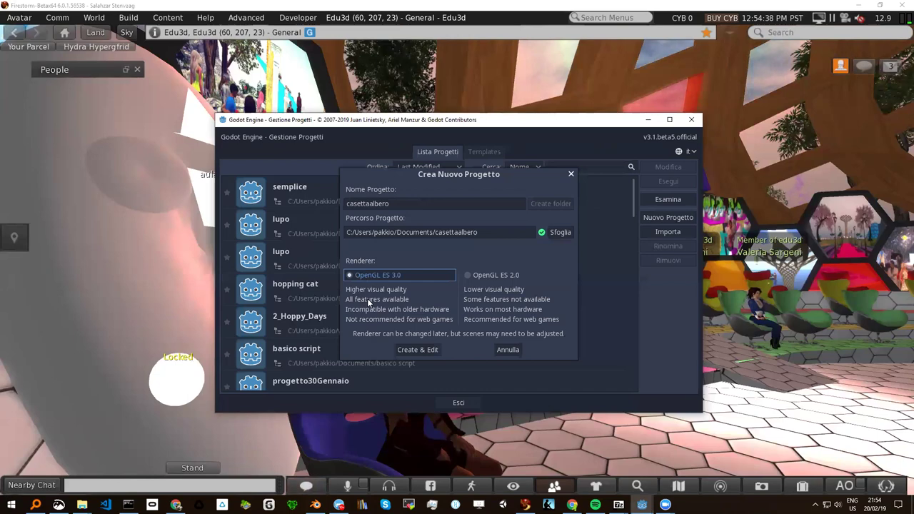
{"action": "left_click", "coordinate": [421, 349]}
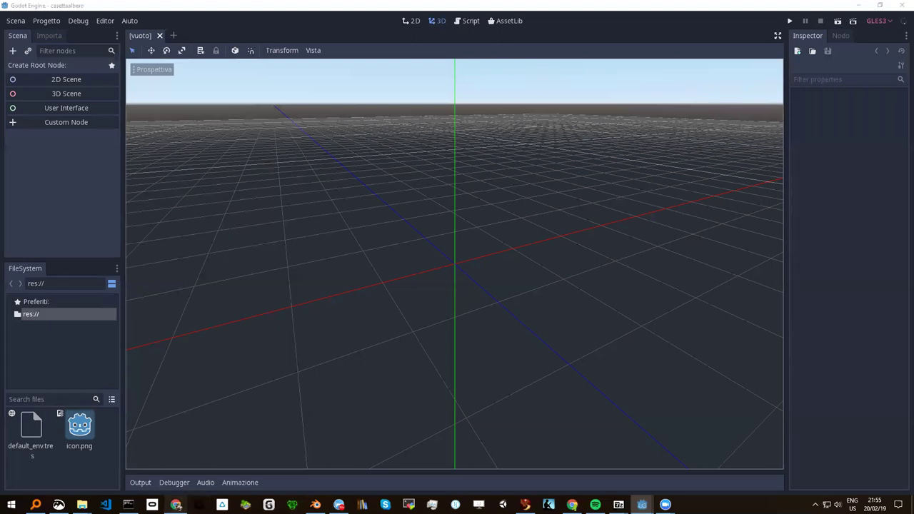
{"action": "left_click", "coordinate": [175, 504]}
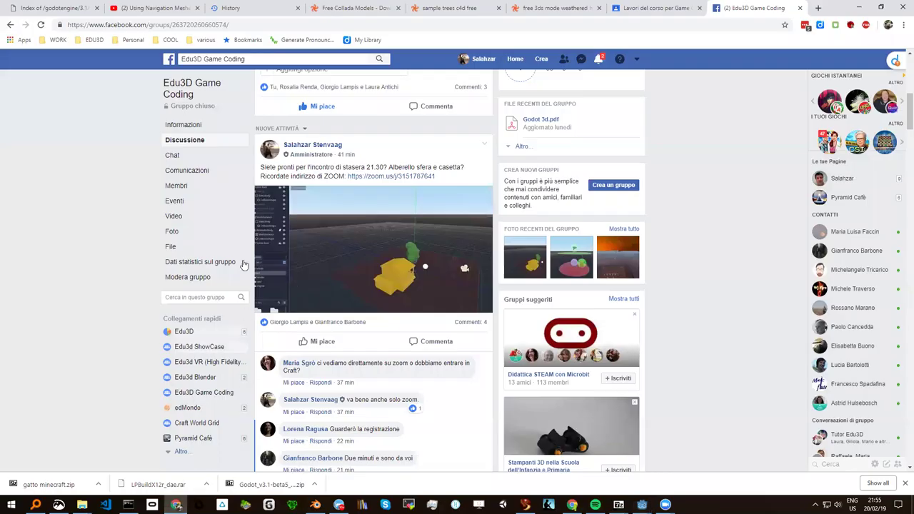
Go back from TurboSquid's Free Collada Models grid to the 'collada download' Google results
{"action": "left_click", "coordinate": [349, 15]}
{"action": "scroll", "coordinate": [198, 138], "scroll_direction": "up", "scroll_amount": 2}
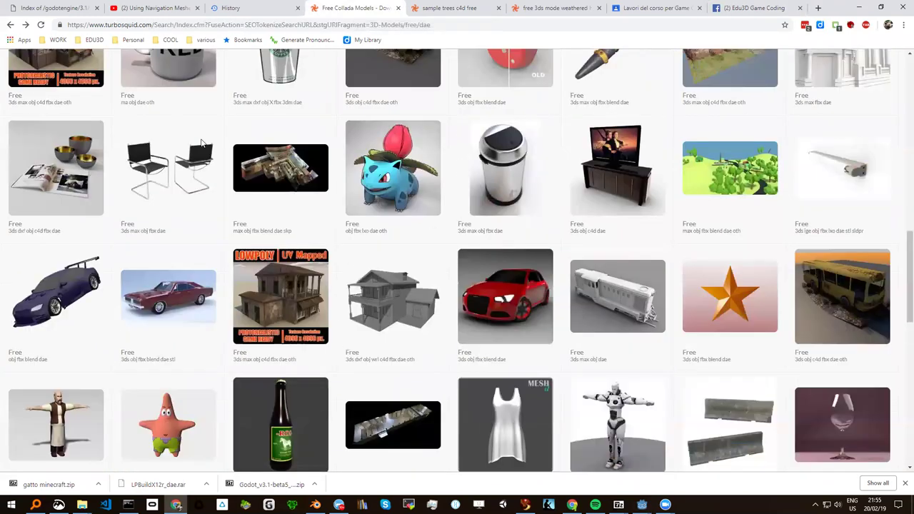
{"action": "scroll", "coordinate": [200, 143], "scroll_direction": "up", "scroll_amount": 5}
{"action": "scroll", "coordinate": [200, 142], "scroll_direction": "up", "scroll_amount": 3}
{"action": "scroll", "coordinate": [201, 143], "scroll_direction": "up", "scroll_amount": 4}
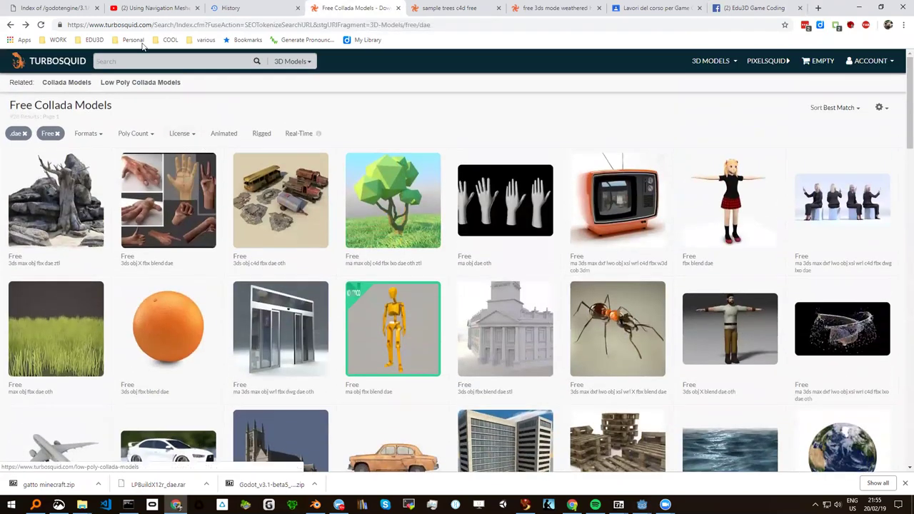
{"action": "left_click", "coordinate": [11, 25]}
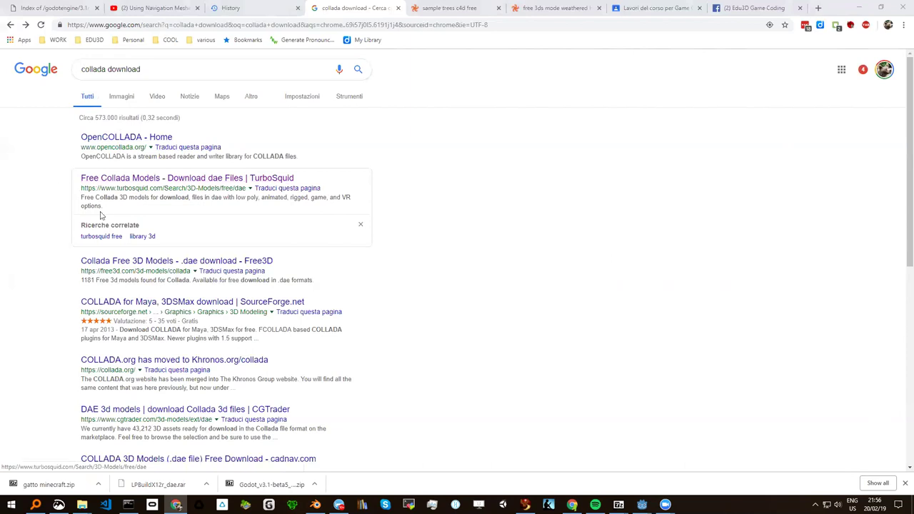
Open the TurboSquid Free Collada Models result, copy its address and open the account menu
{"action": "left_click", "coordinate": [134, 180]}
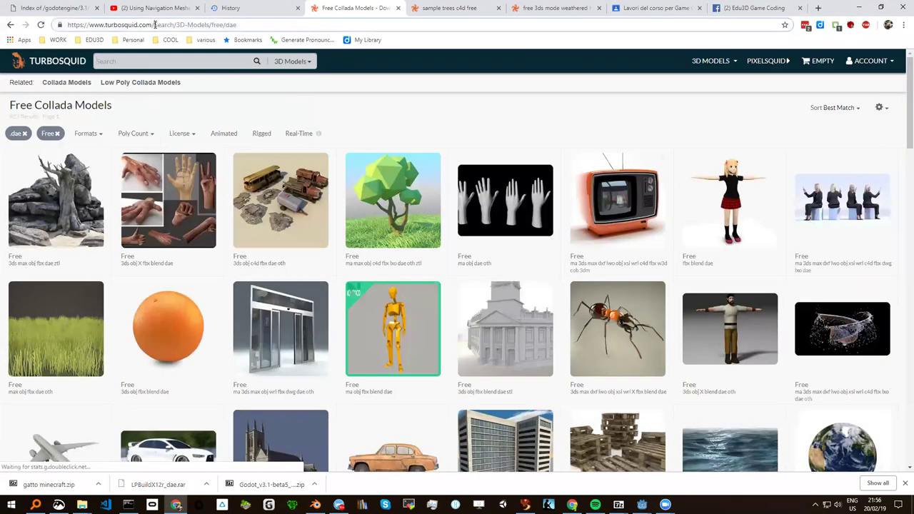
{"action": "left_click", "coordinate": [153, 25]}
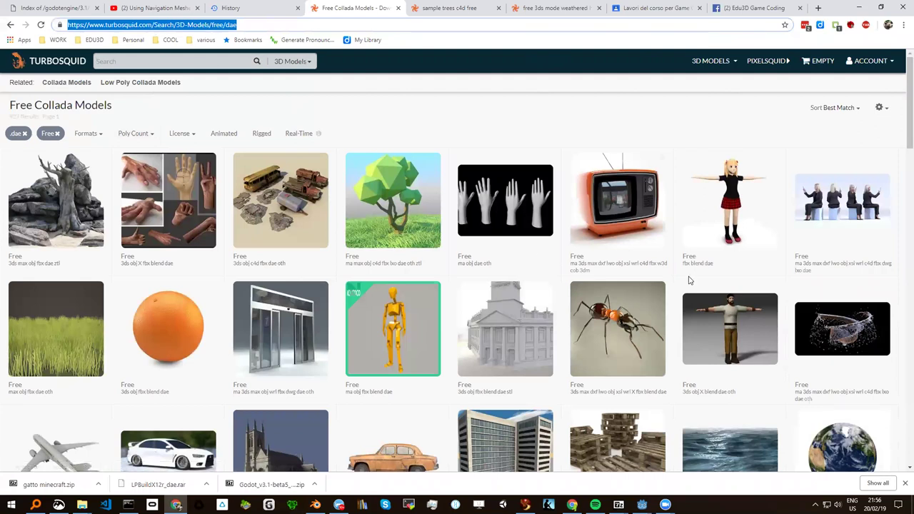
{"action": "key", "text": "alt+Tab"}
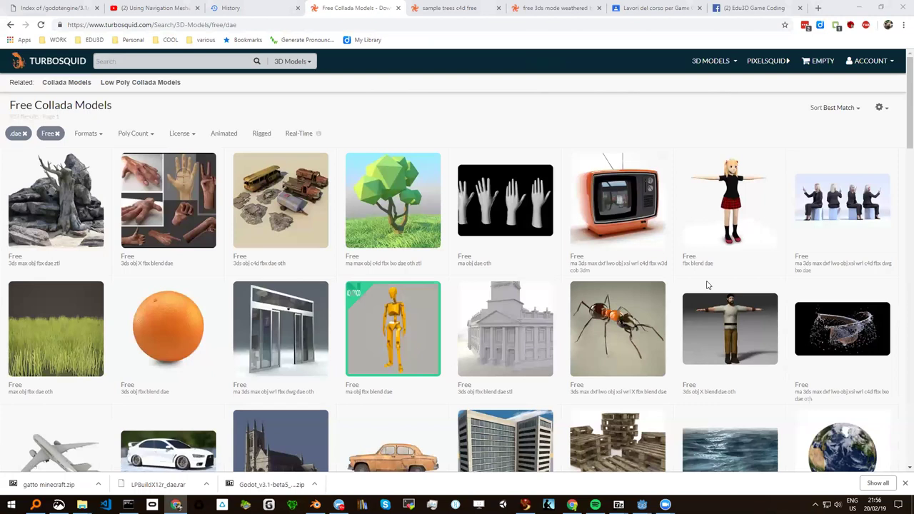
{"action": "left_click", "coordinate": [872, 63]}
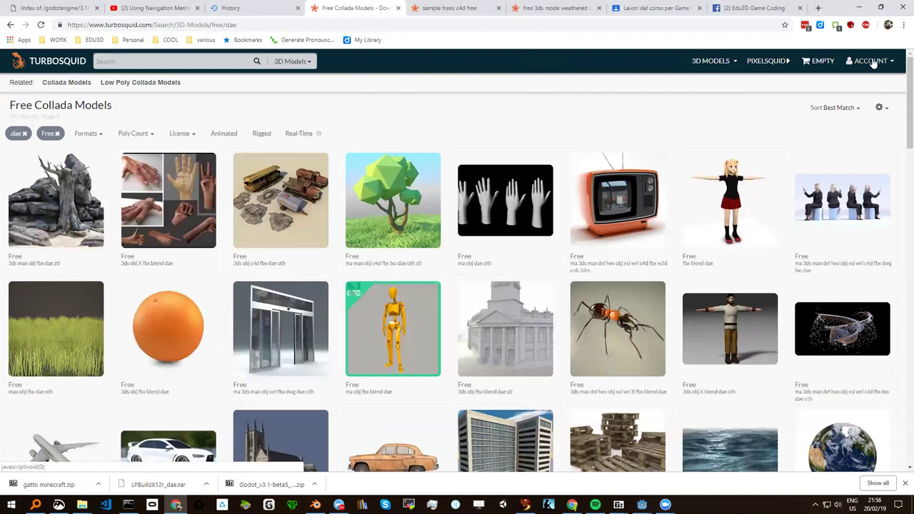
{"action": "left_click", "coordinate": [872, 63]}
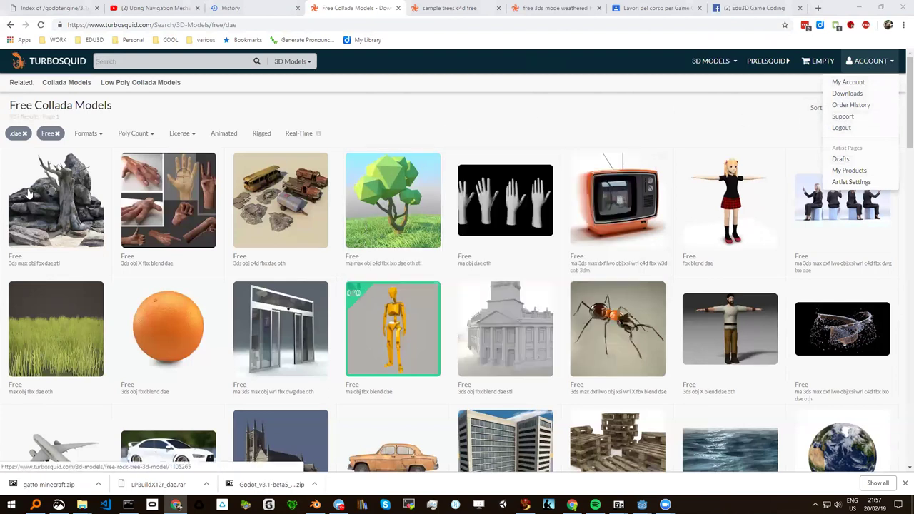
Browse the free .dae listing for the low poly tree and building models
{"action": "mouse_move", "coordinate": [379, 227]}
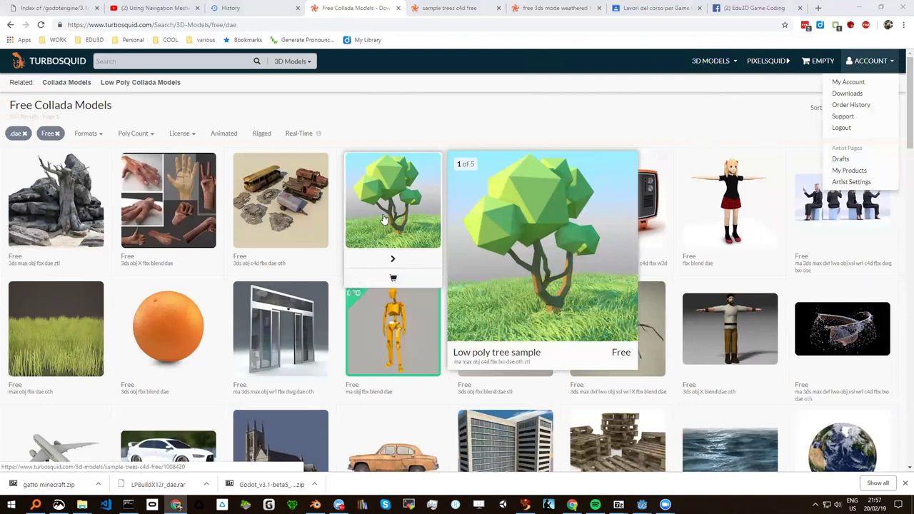
{"action": "scroll", "coordinate": [341, 260], "scroll_direction": "down", "scroll_amount": 3}
{"action": "scroll", "coordinate": [341, 260], "scroll_direction": "down", "scroll_amount": 2}
{"action": "scroll", "coordinate": [333, 281], "scroll_direction": "down", "scroll_amount": 2}
{"action": "scroll", "coordinate": [332, 281], "scroll_direction": "down", "scroll_amount": 2}
{"action": "scroll", "coordinate": [325, 309], "scroll_direction": "down", "scroll_amount": 2}
{"action": "scroll", "coordinate": [325, 308], "scroll_direction": "down", "scroll_amount": 1}
{"action": "mouse_move", "coordinate": [278, 337]}
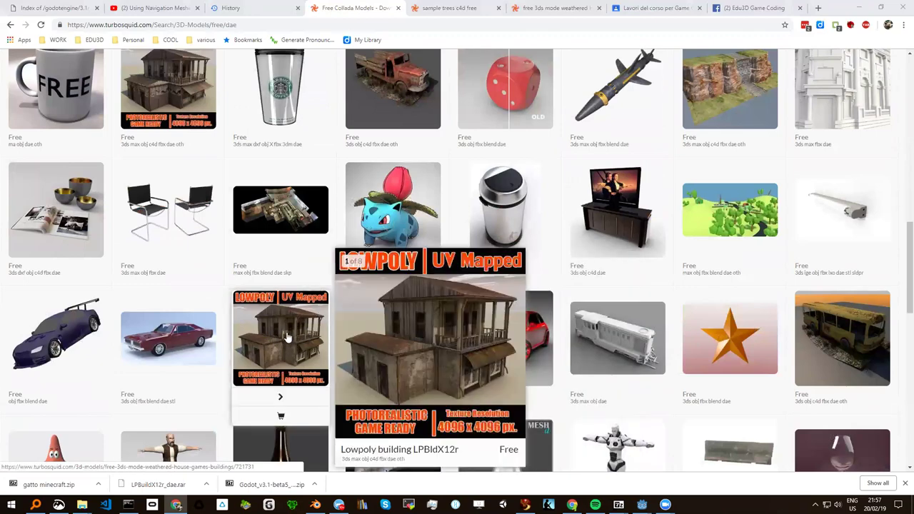
{"action": "scroll", "coordinate": [284, 335], "scroll_direction": "up", "scroll_amount": 3}
{"action": "scroll", "coordinate": [280, 332], "scroll_direction": "up", "scroll_amount": 4}
{"action": "scroll", "coordinate": [275, 330], "scroll_direction": "up", "scroll_amount": 3}
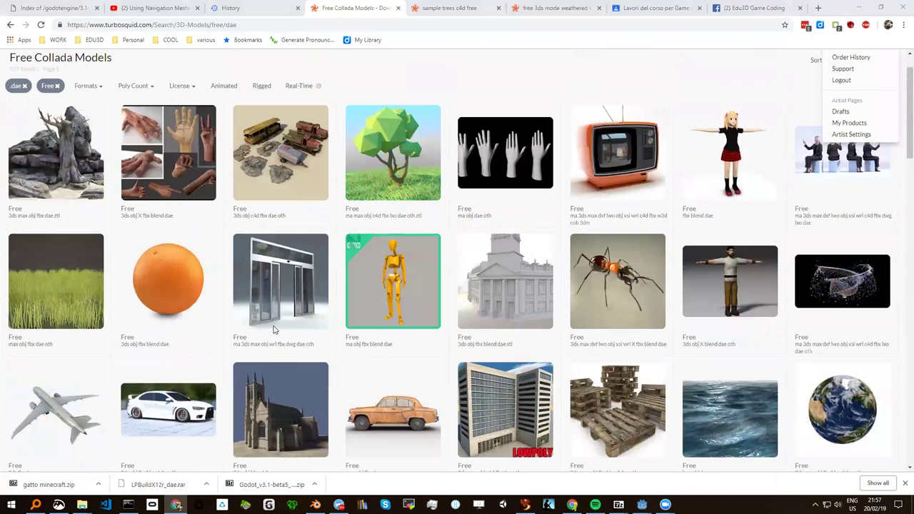
{"action": "scroll", "coordinate": [275, 330], "scroll_direction": "up", "scroll_amount": 1}
{"action": "mouse_move", "coordinate": [396, 206]}
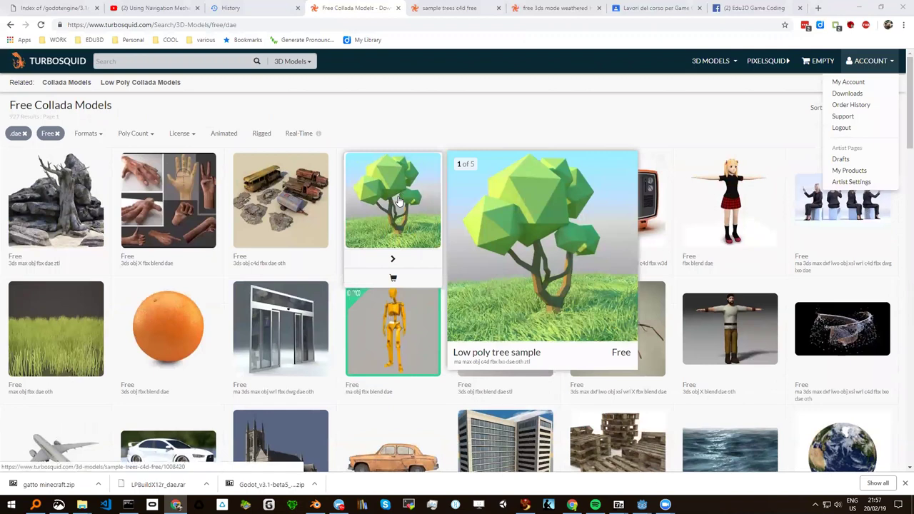
Open the Low poly tree sample page and reach its entry in My Files Downloads
{"action": "left_click", "coordinate": [398, 202]}
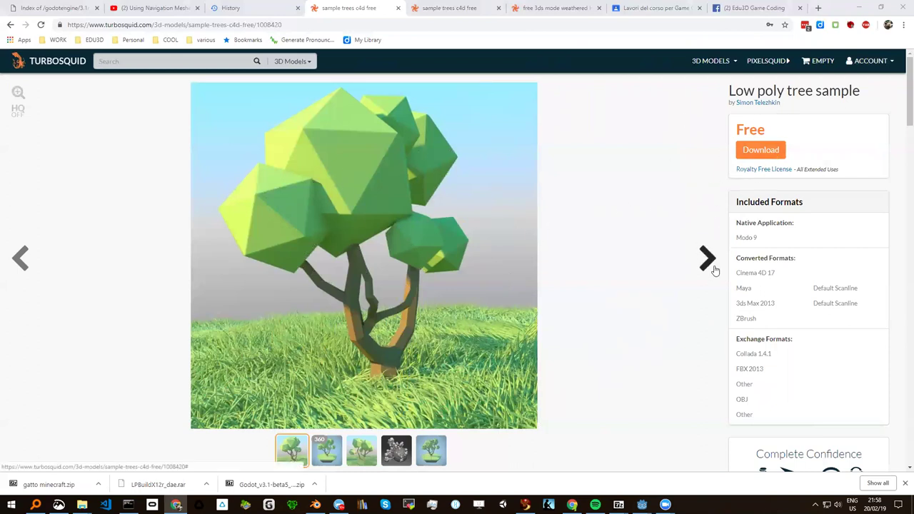
{"action": "left_click", "coordinate": [753, 155]}
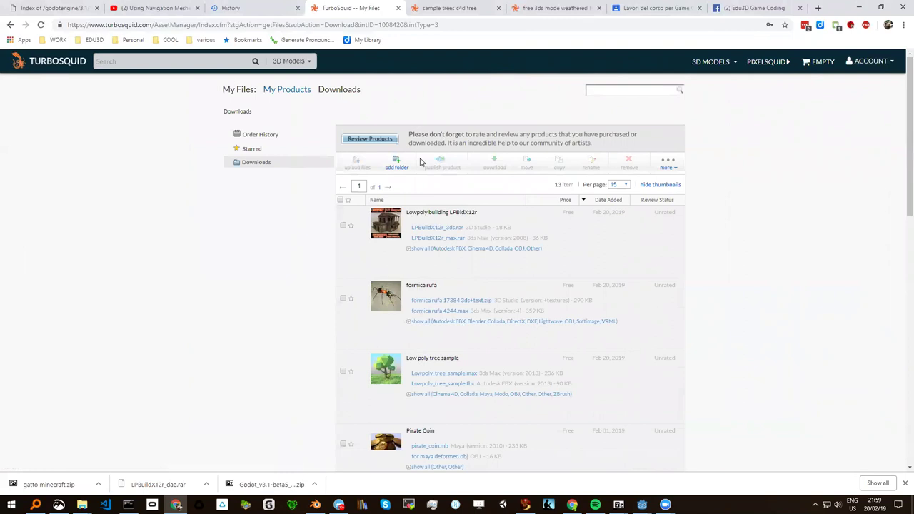
Show all Low poly tree sample formats and download the 79 KB Lowpoly_tree_sample.dae
{"action": "scroll", "coordinate": [404, 350], "scroll_direction": "down", "scroll_amount": 2}
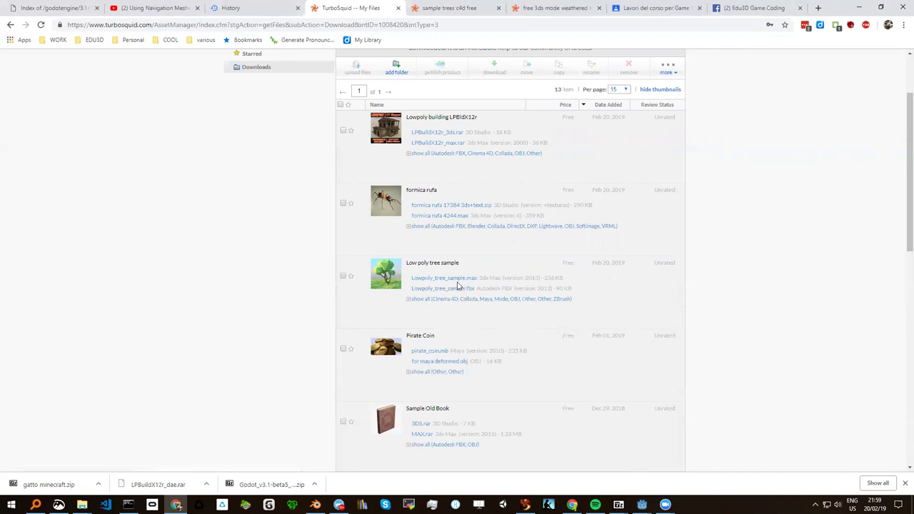
{"action": "left_click", "coordinate": [409, 300]}
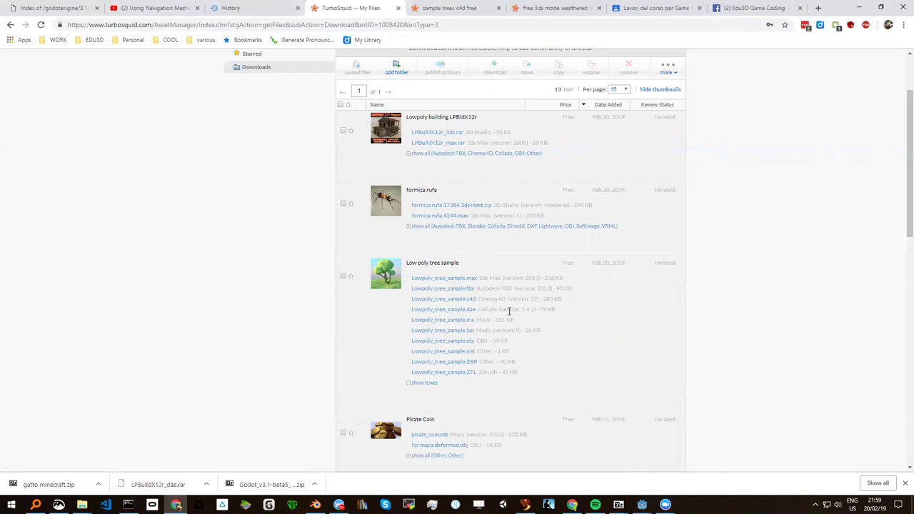
{"action": "left_click", "coordinate": [446, 312]}
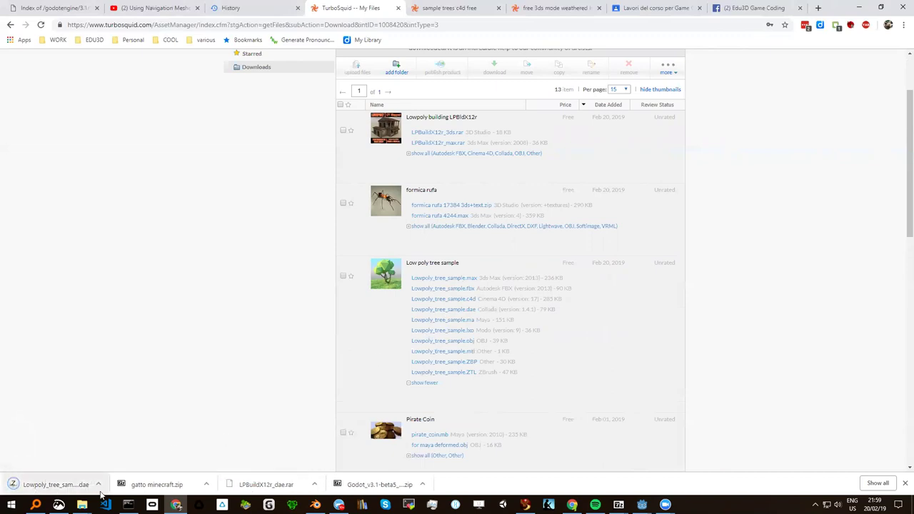
{"action": "left_click", "coordinate": [95, 488]}
{"action": "left_click", "coordinate": [98, 488]}
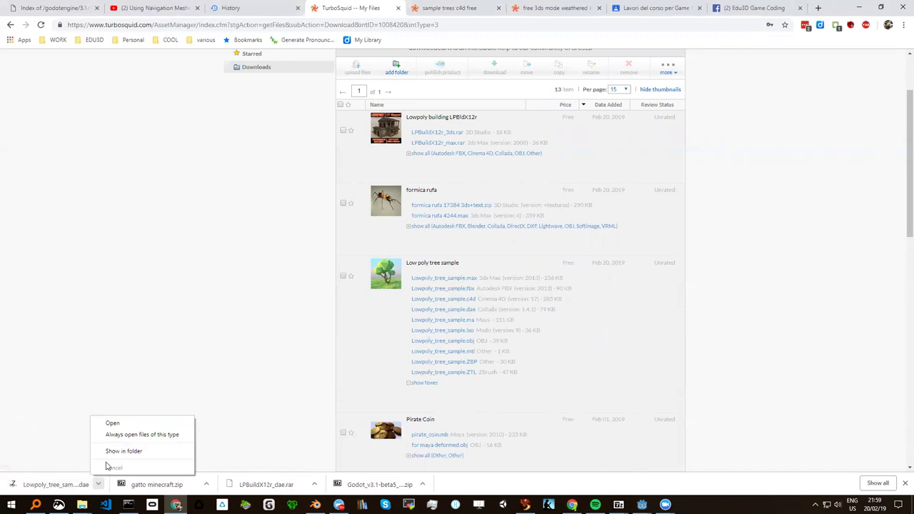
Rename the downloaded Lowpoly_tree_sample (1).dae to 'albero low poly.dae' in the Download folder
{"action": "left_click", "coordinate": [107, 452]}
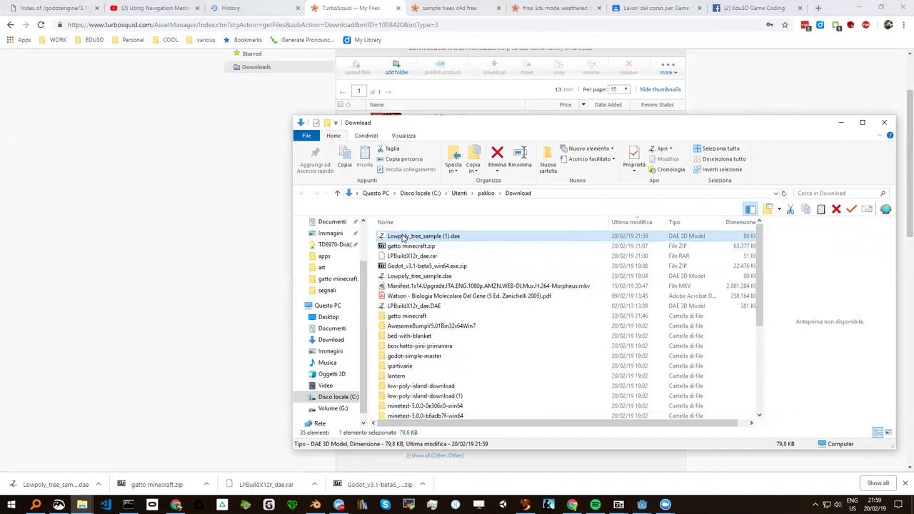
{"action": "left_click", "coordinate": [407, 240]}
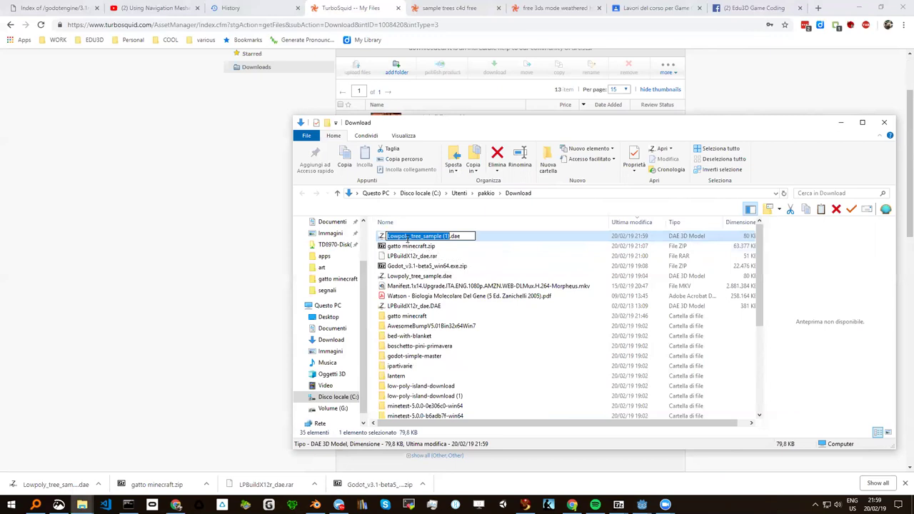
{"action": "type", "text": "albero"}
{"action": "key", "text": "BackSpace"}
{"action": "type", "text": "low pol"}
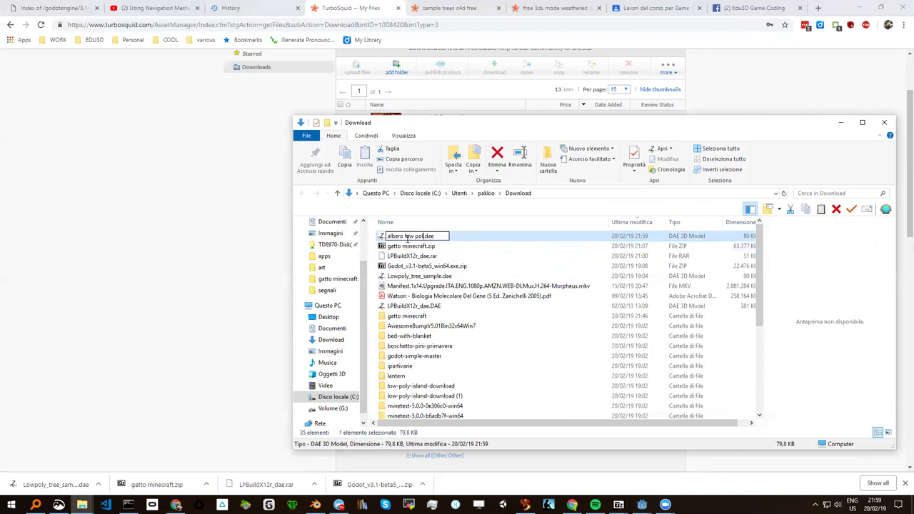
{"action": "type", "text": "y"}
{"action": "key", "text": "Return"}
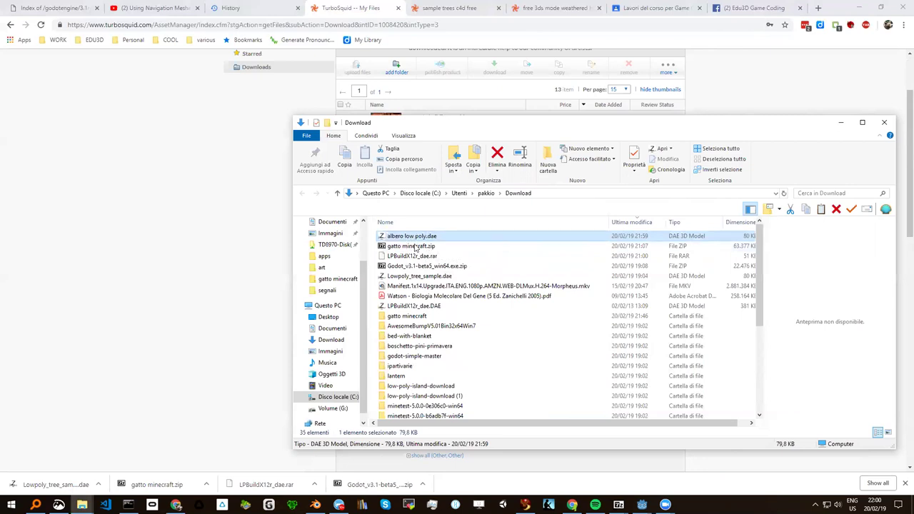
{"action": "left_click_drag", "start_coordinate": [450, 126], "coordinate": [368, 62]}
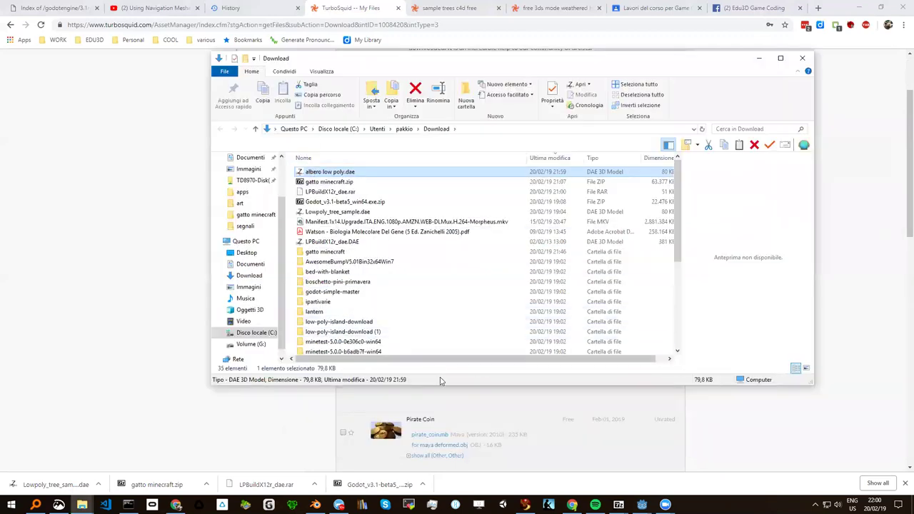
Create a 'modelli' folder under res:// in Godot's FileSystem and open it
{"action": "mouse_move", "coordinate": [642, 504]}
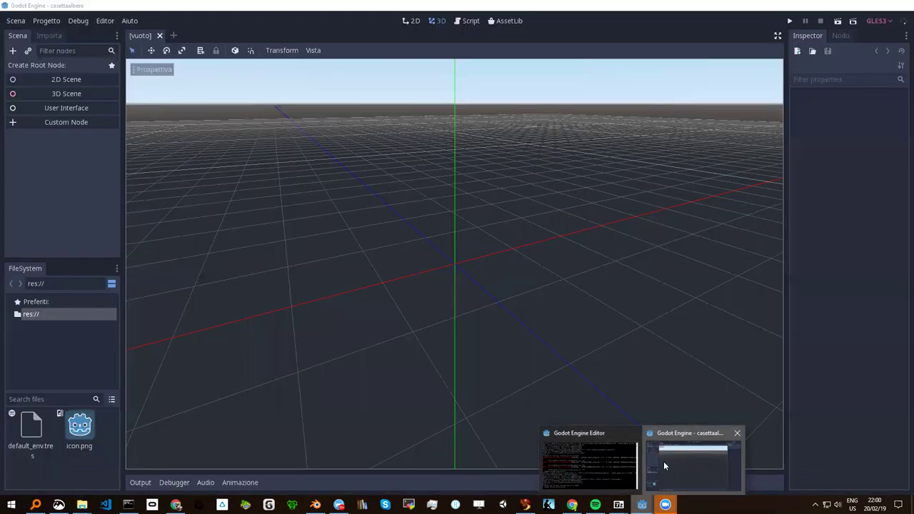
{"action": "left_click", "coordinate": [663, 461]}
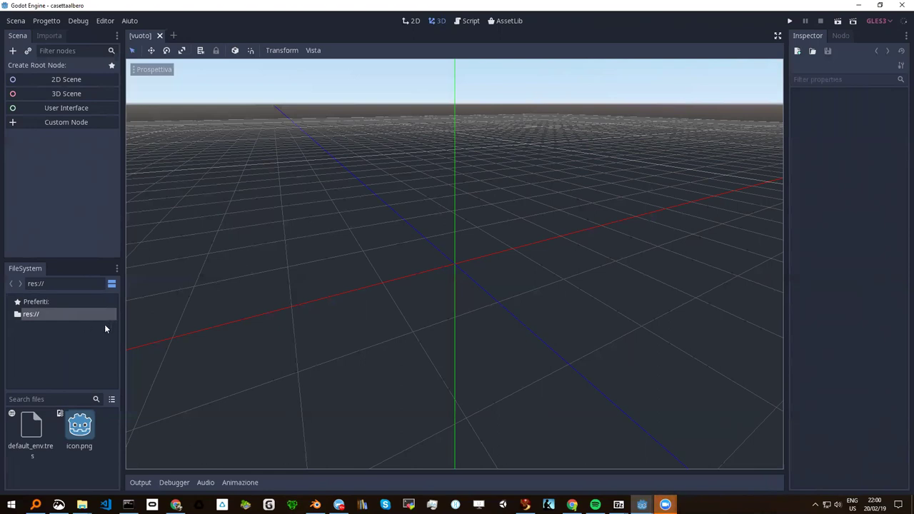
{"action": "right_click", "coordinate": [73, 459]}
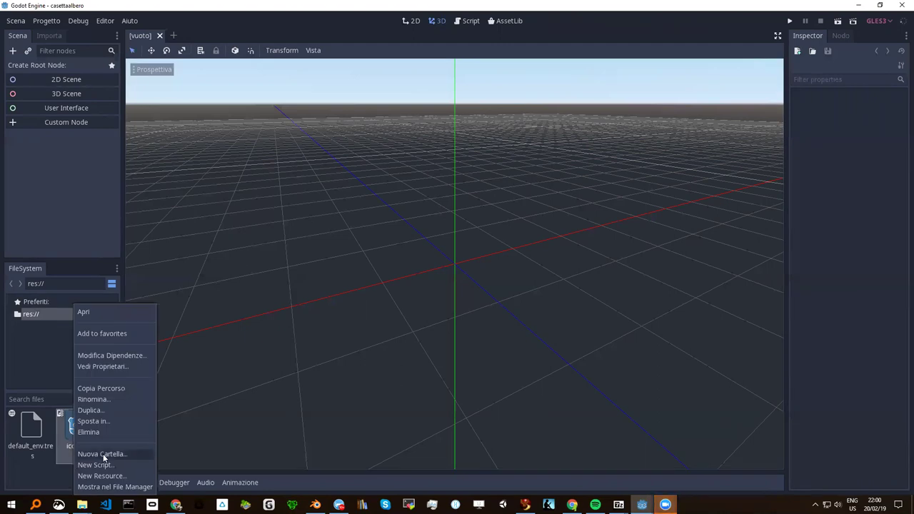
{"action": "left_click", "coordinate": [103, 454]}
{"action": "type", "text": "modelli"}
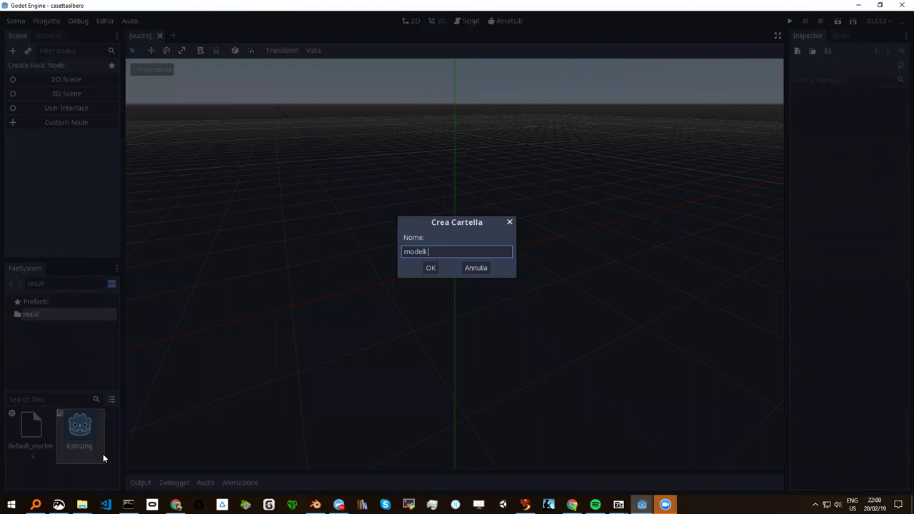
{"action": "key", "text": "Return"}
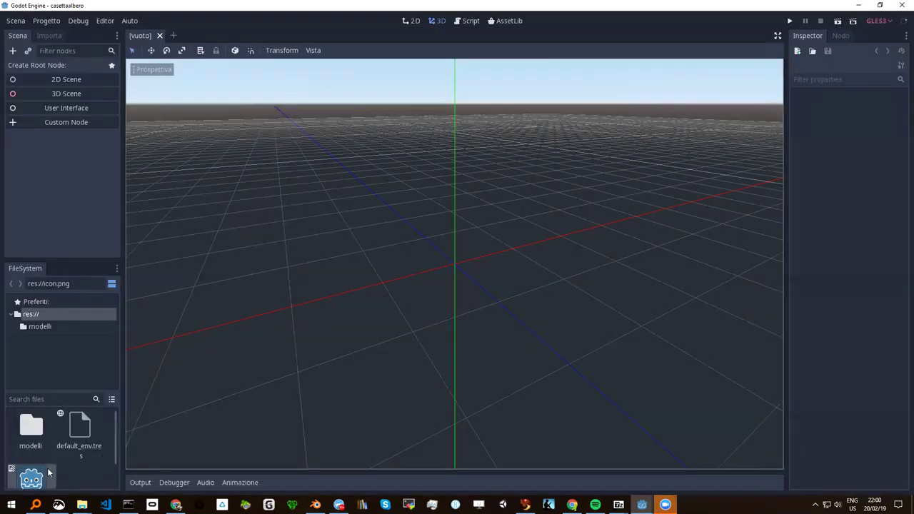
{"action": "left_click", "coordinate": [41, 328]}
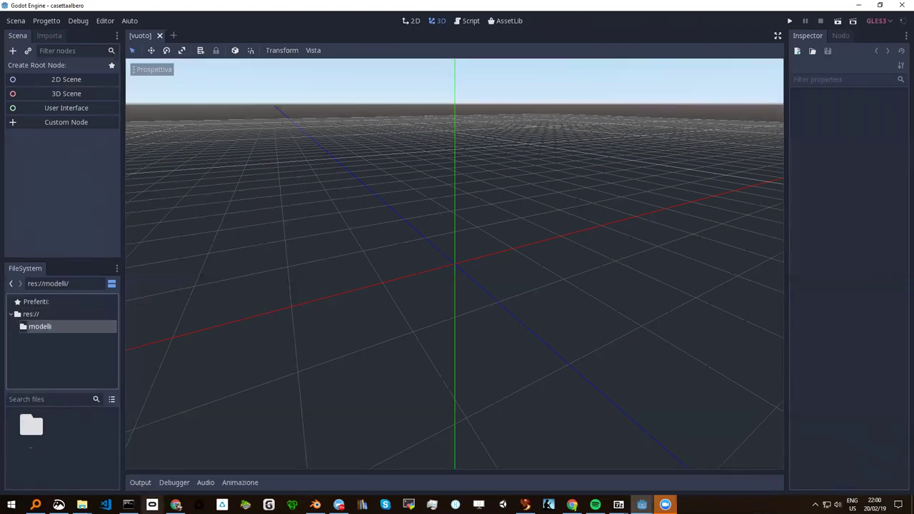
Drag 'albero low poly.dae' from the Download folder into Godot's res://modelli/
{"action": "left_click", "coordinate": [83, 505]}
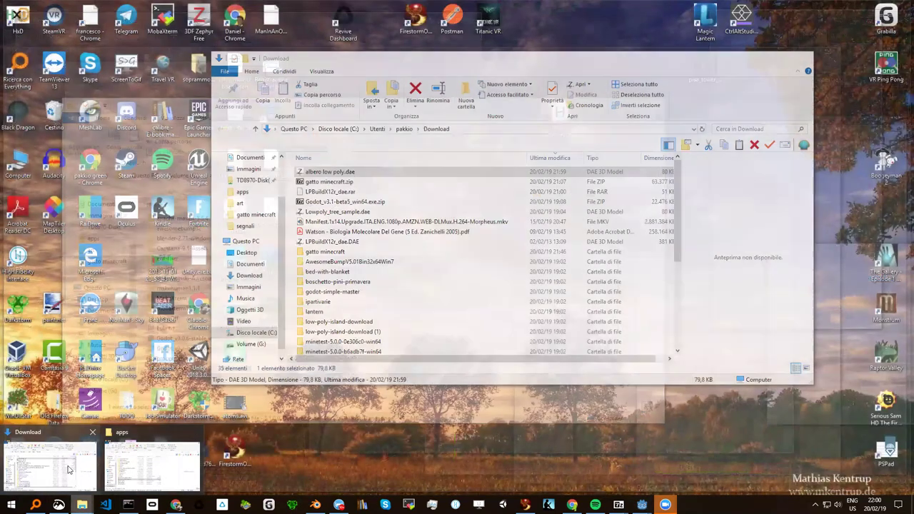
{"action": "left_click", "coordinate": [50, 457]}
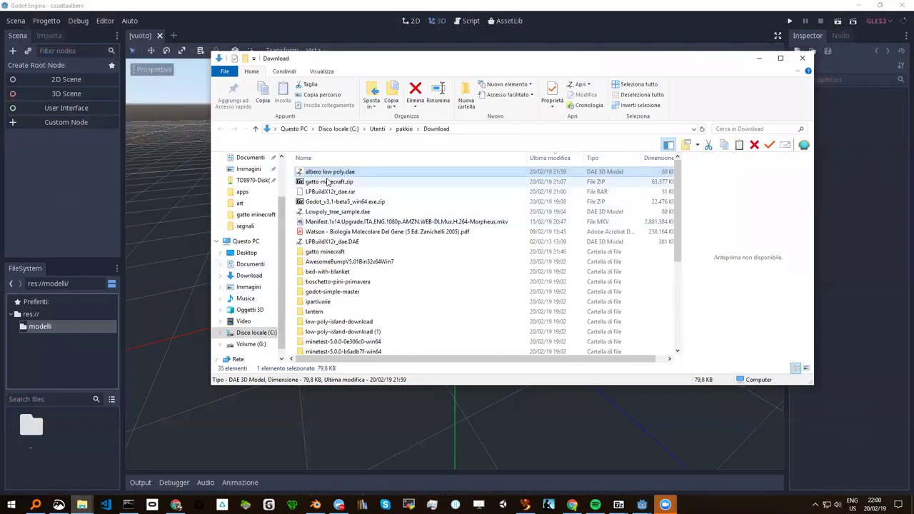
{"action": "left_click_drag", "start_coordinate": [330, 174], "coordinate": [111, 426]}
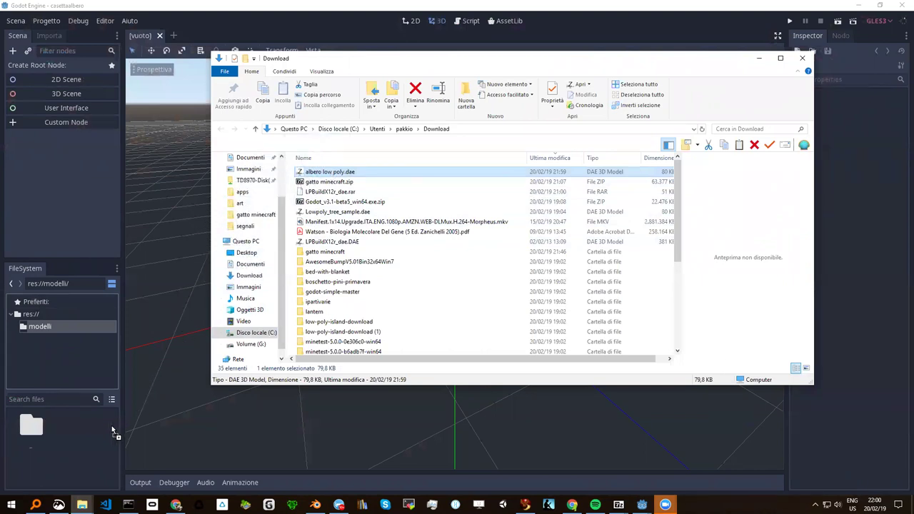
{"action": "left_click_drag", "start_coordinate": [77, 442], "coordinate": [77, 442]}
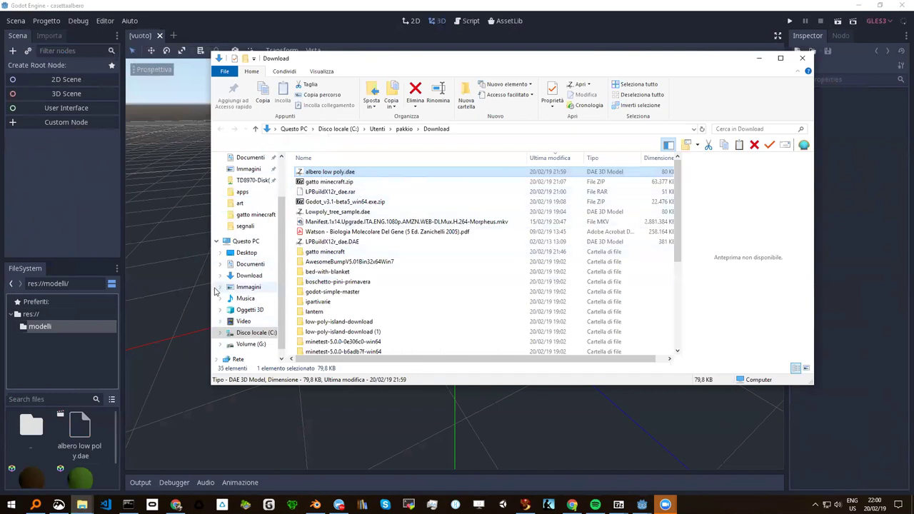
Inspect the imported tree's Tree.material in modelli, then return to TurboSquid's My Files Downloads
{"action": "left_click", "coordinate": [115, 438]}
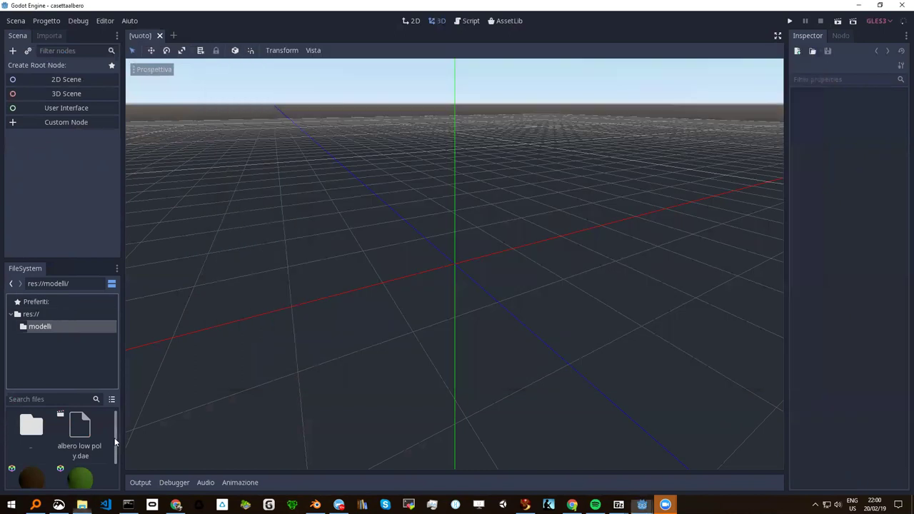
{"action": "scroll", "coordinate": [100, 449], "scroll_direction": "down", "scroll_amount": 2}
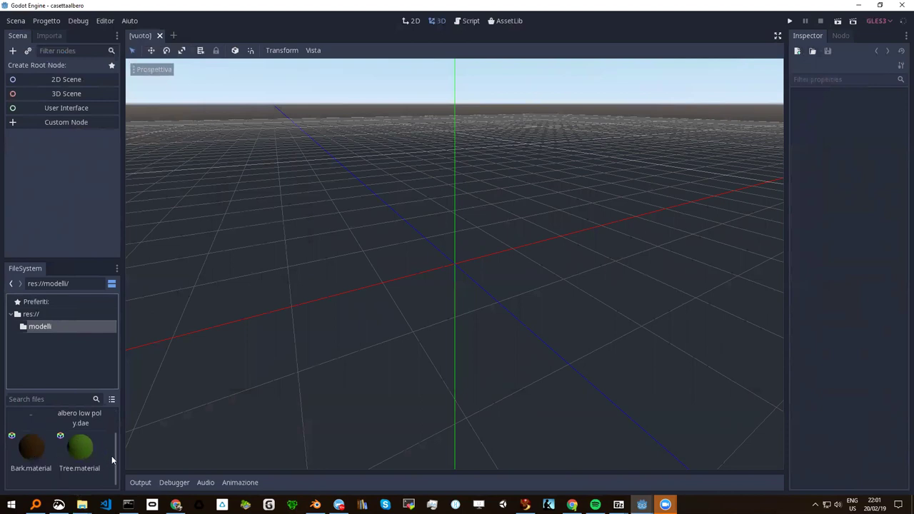
{"action": "scroll", "coordinate": [111, 456], "scroll_direction": "up", "scroll_amount": 2}
{"action": "scroll", "coordinate": [112, 453], "scroll_direction": "down", "scroll_amount": 1}
{"action": "scroll", "coordinate": [112, 453], "scroll_direction": "down", "scroll_amount": 1}
{"action": "left_click", "coordinate": [86, 461]}
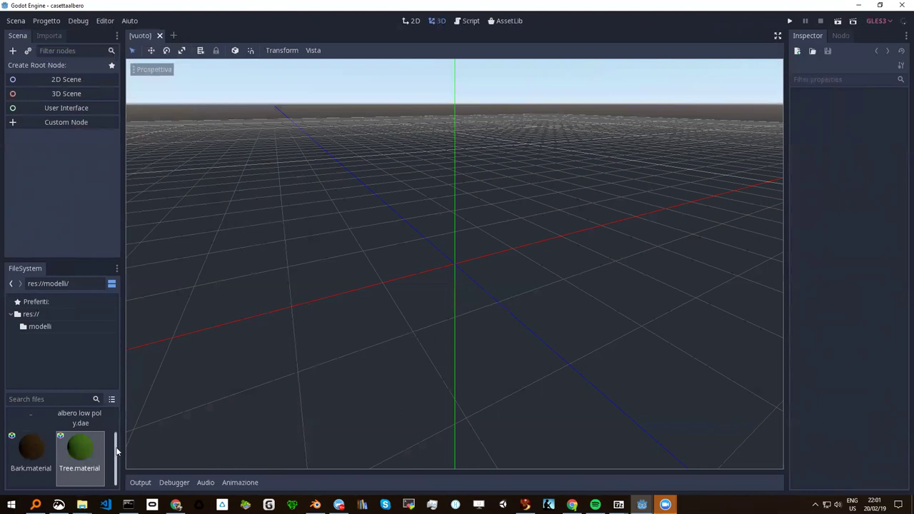
{"action": "scroll", "coordinate": [112, 418], "scroll_direction": "up", "scroll_amount": 2}
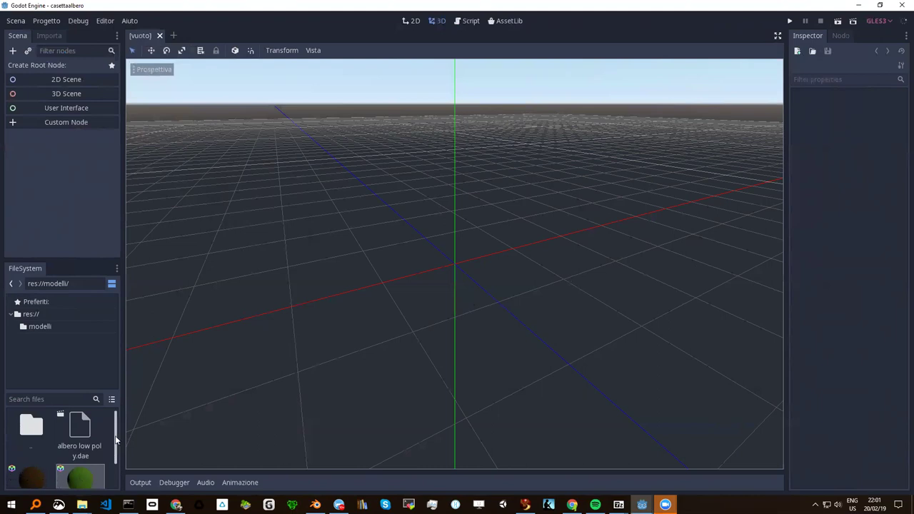
{"action": "scroll", "coordinate": [115, 439], "scroll_direction": "down", "scroll_amount": 1}
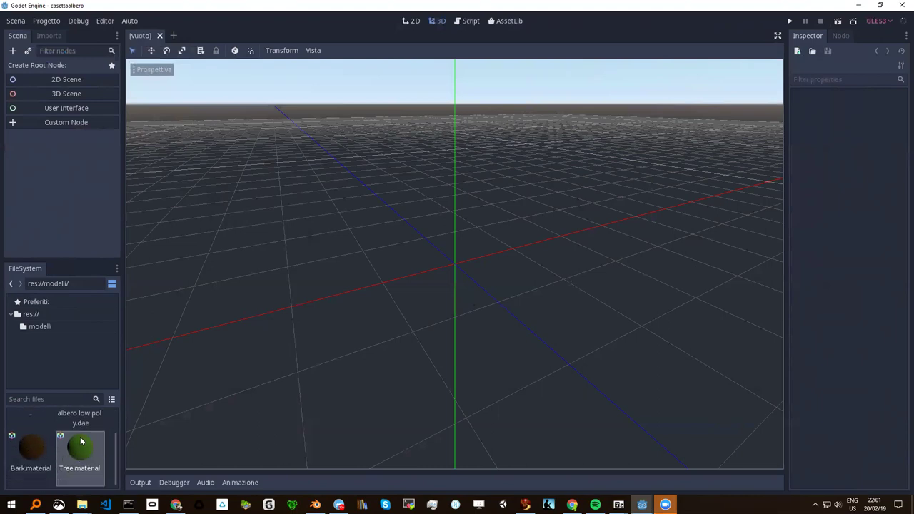
{"action": "scroll", "coordinate": [114, 449], "scroll_direction": "up", "scroll_amount": 1}
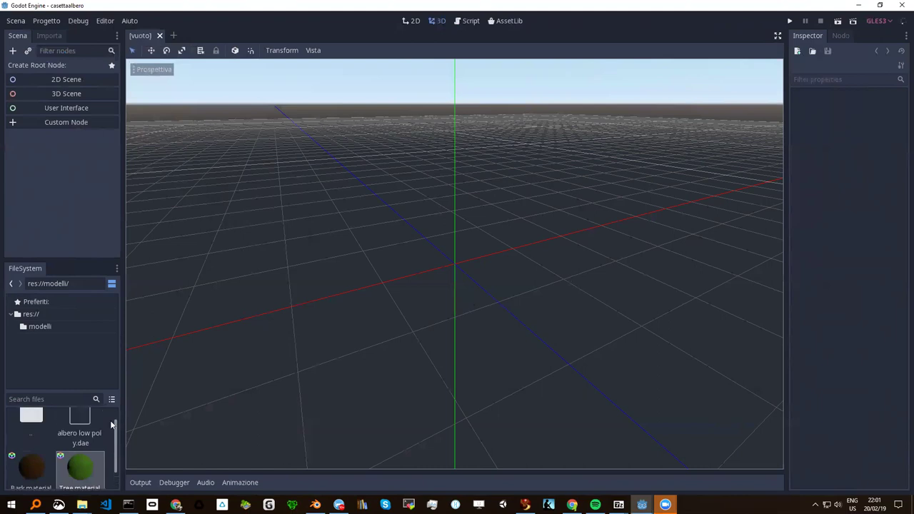
{"action": "mouse_move", "coordinate": [176, 504]}
{"action": "left_click", "coordinate": [175, 464]}
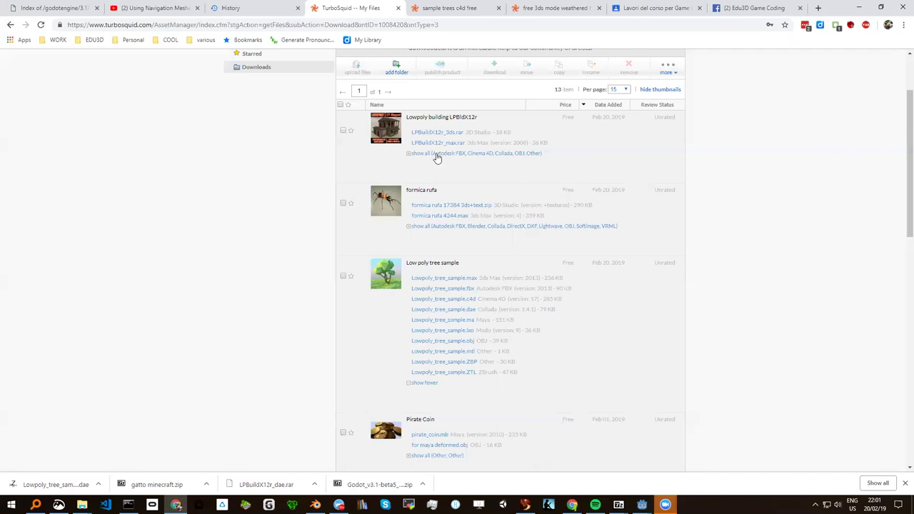
Download the Lowpoly building's Collada archive LPBuildX12r_dae.rar from TurboSquid and show it in its folder
{"action": "left_click", "coordinate": [435, 153]}
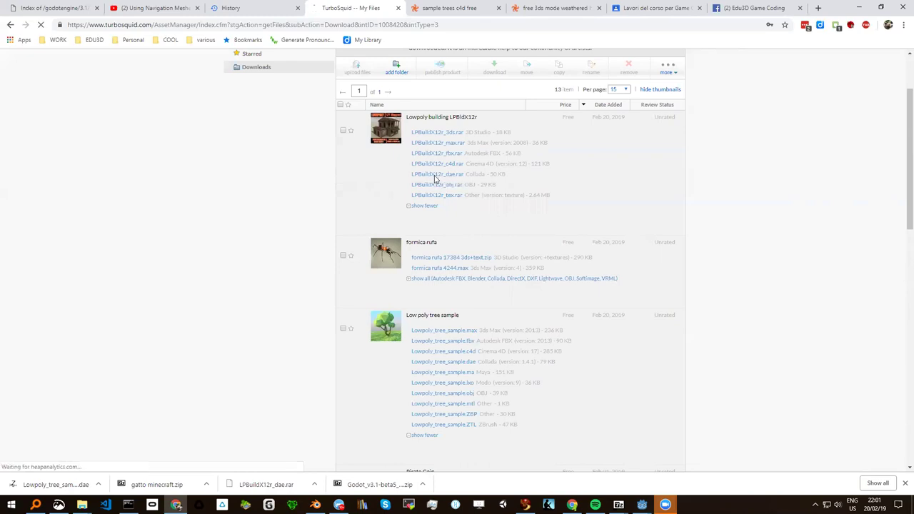
{"action": "left_click", "coordinate": [435, 175]}
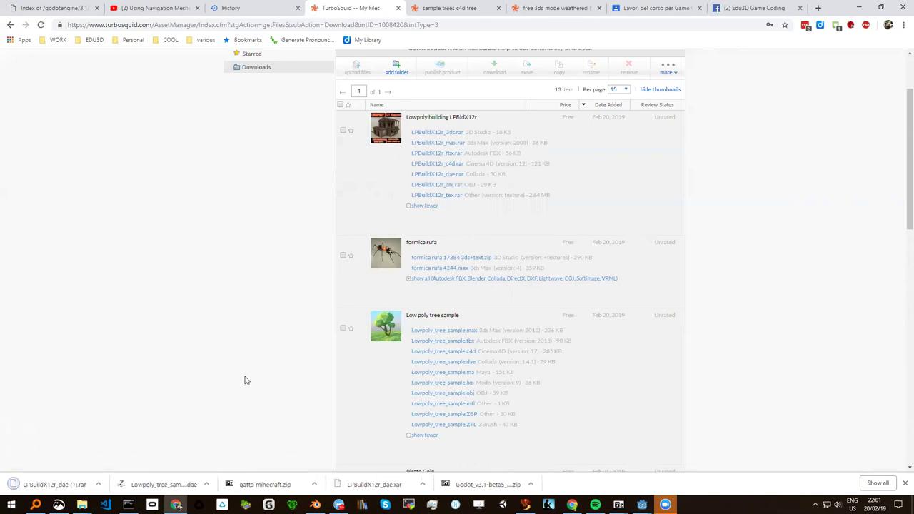
{"action": "left_click", "coordinate": [98, 485]}
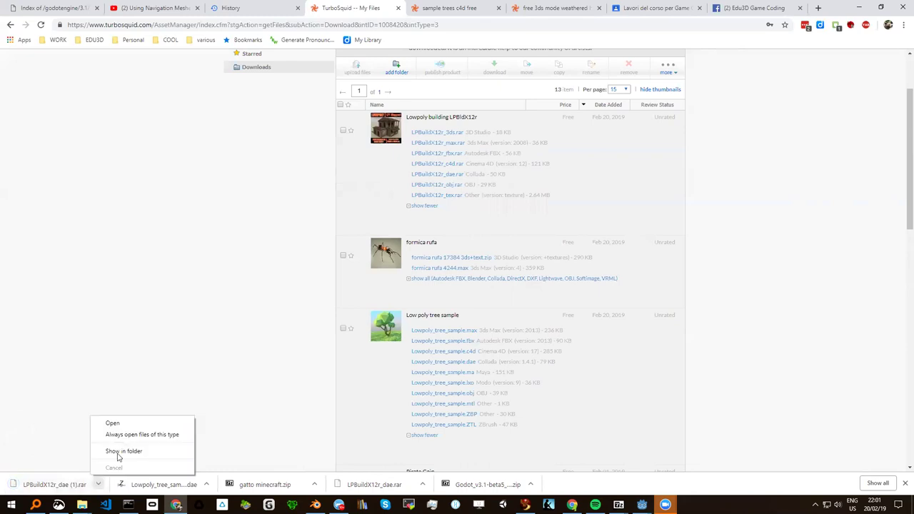
{"action": "left_click", "coordinate": [119, 454]}
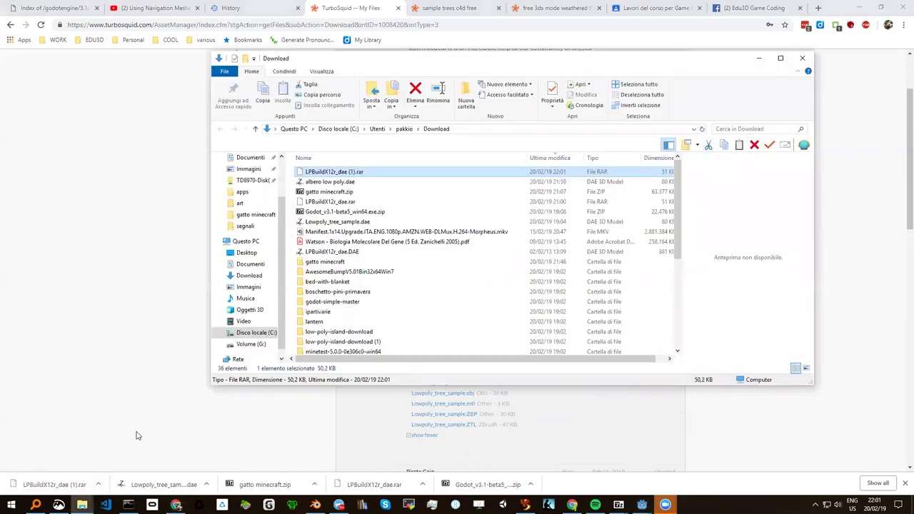
Extract the building archive into Download, replacing the existing LPBuildX12r_dae.DAE, and select the model
{"action": "right_click", "coordinate": [347, 172]}
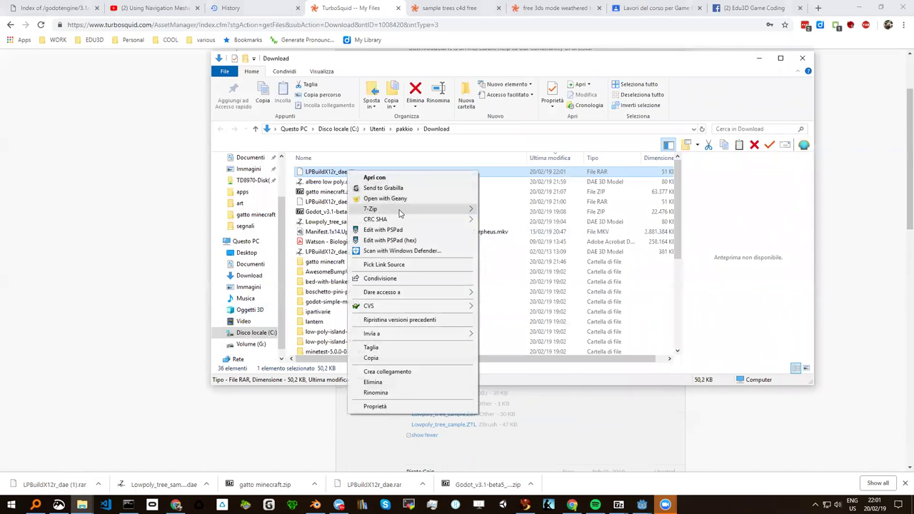
{"action": "mouse_move", "coordinate": [400, 210]}
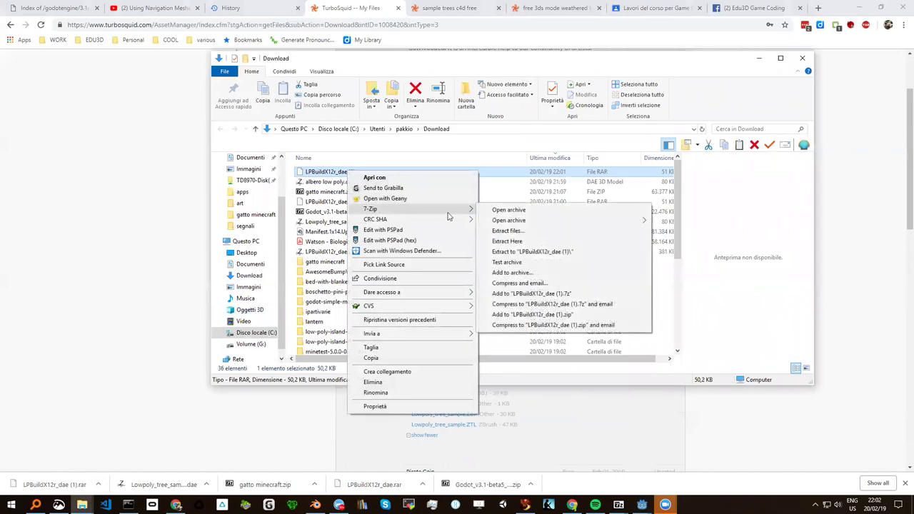
{"action": "left_click", "coordinate": [516, 246]}
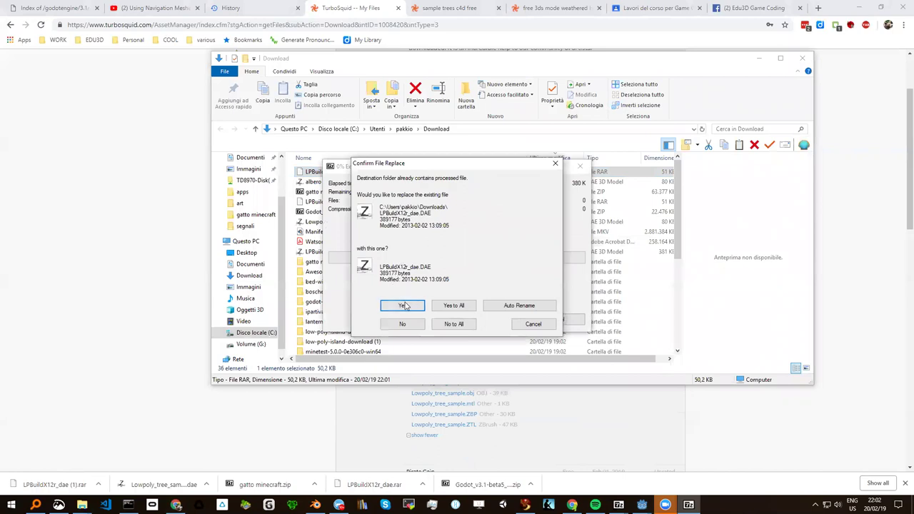
{"action": "left_click", "coordinate": [402, 306]}
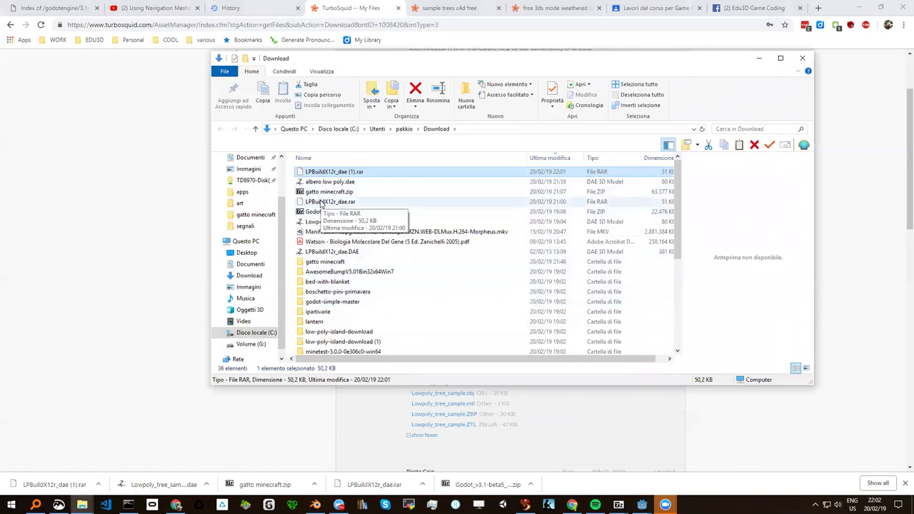
{"action": "left_click", "coordinate": [331, 253]}
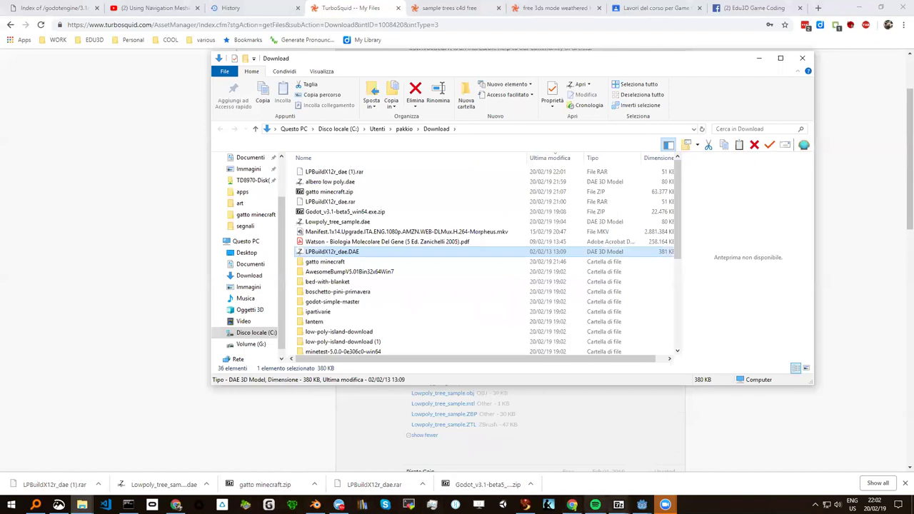
{"action": "left_click", "coordinate": [641, 504]}
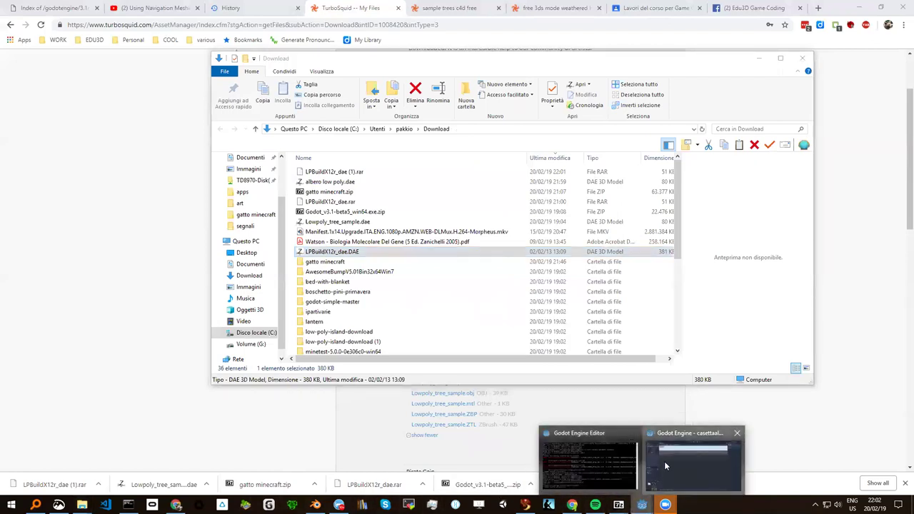
Switch Godot's FileSystem dock to list view, showing albero low poly.dae, Bark.material and Tree.material
{"action": "left_click", "coordinate": [664, 461]}
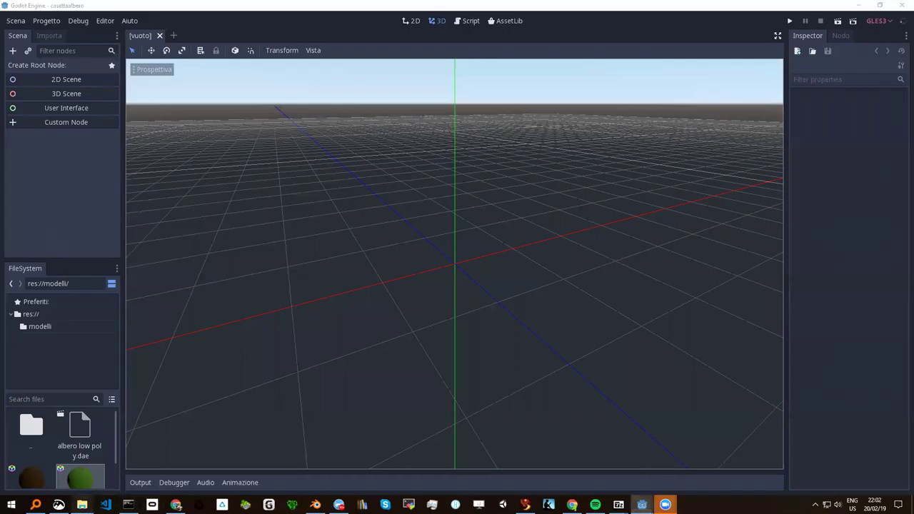
{"action": "mouse_move", "coordinate": [82, 505]}
{"action": "left_click", "coordinate": [129, 470]}
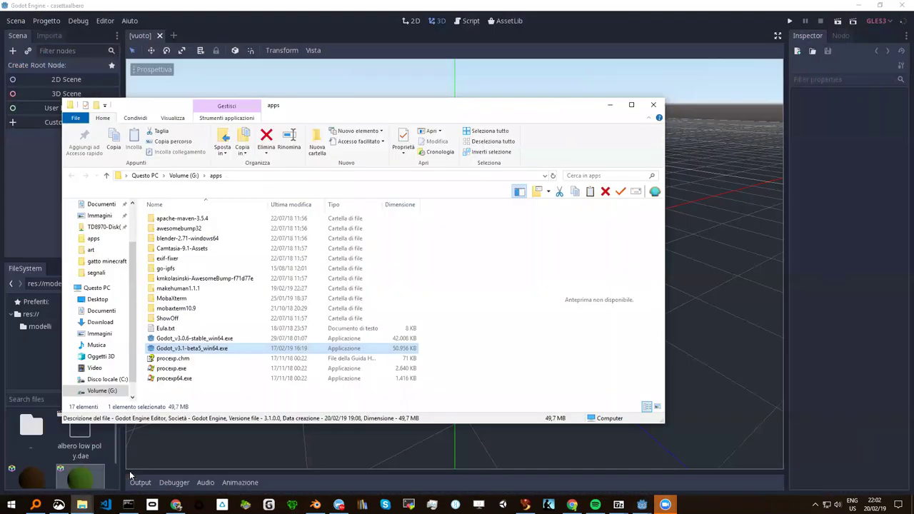
{"action": "left_click", "coordinate": [11, 447]}
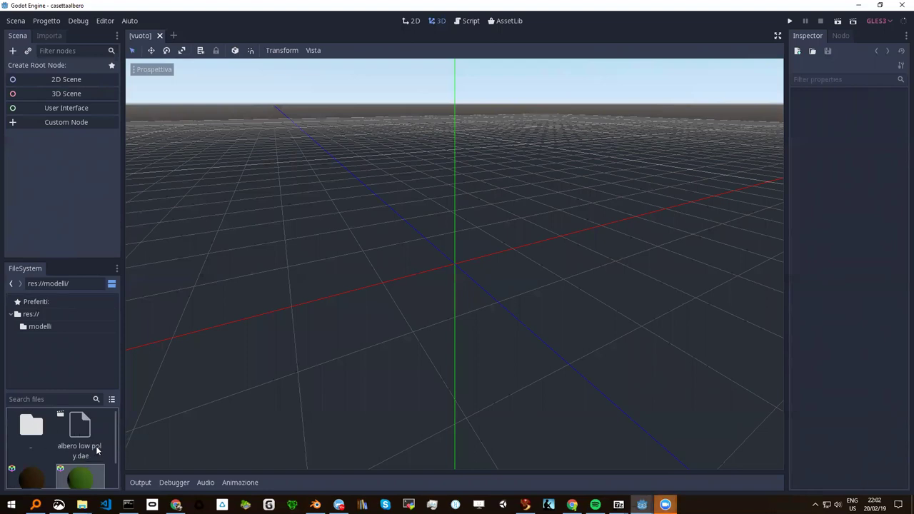
{"action": "left_click", "coordinate": [111, 399]}
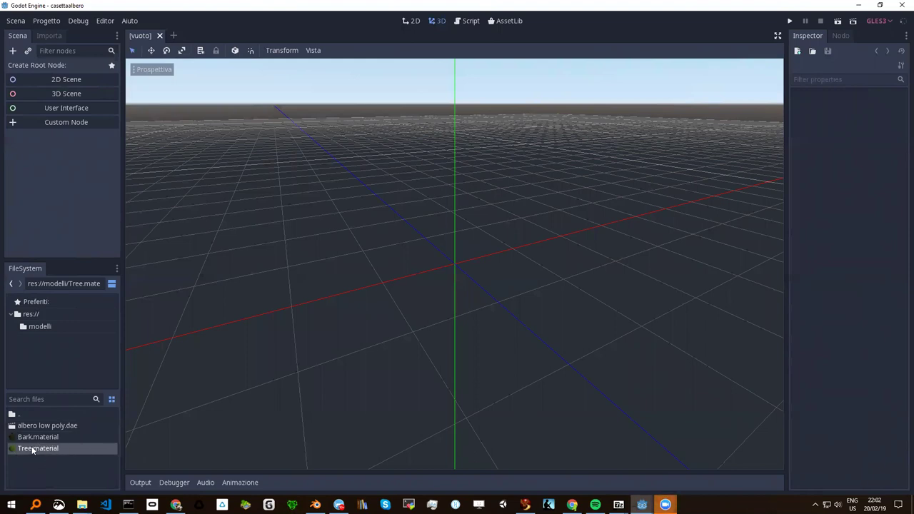
{"action": "mouse_move", "coordinate": [83, 505]}
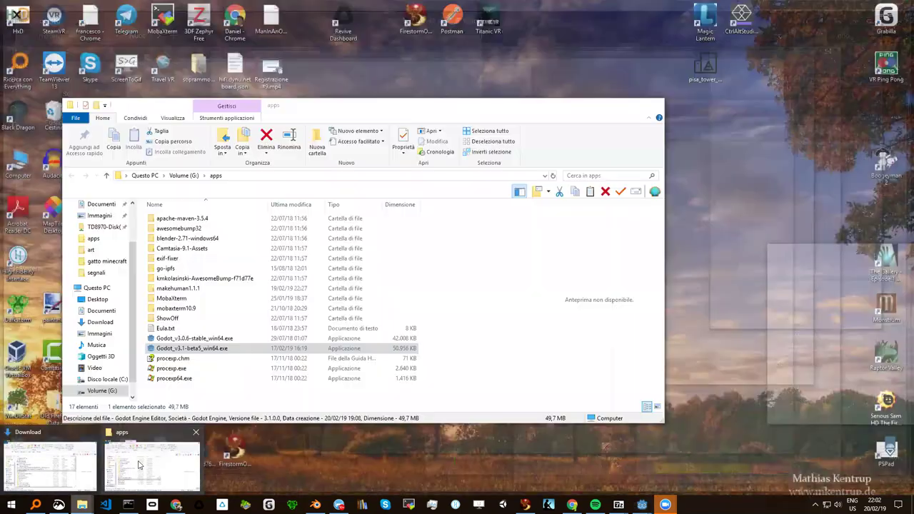
{"action": "left_click", "coordinate": [141, 461]}
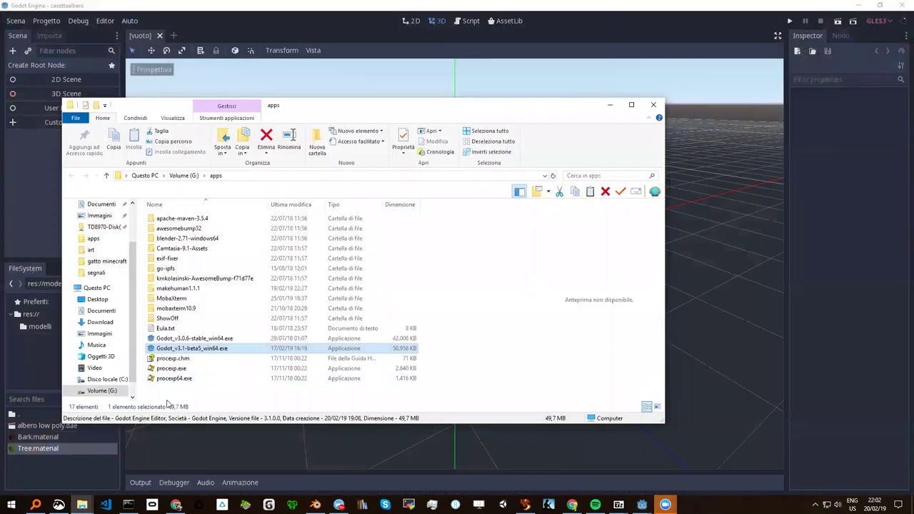
Try dragging LPBuildX12r_dae.DAE from the Download folder onto Godot's FileSystem dock, twice
{"action": "mouse_move", "coordinate": [82, 503]}
{"action": "left_click", "coordinate": [52, 463]}
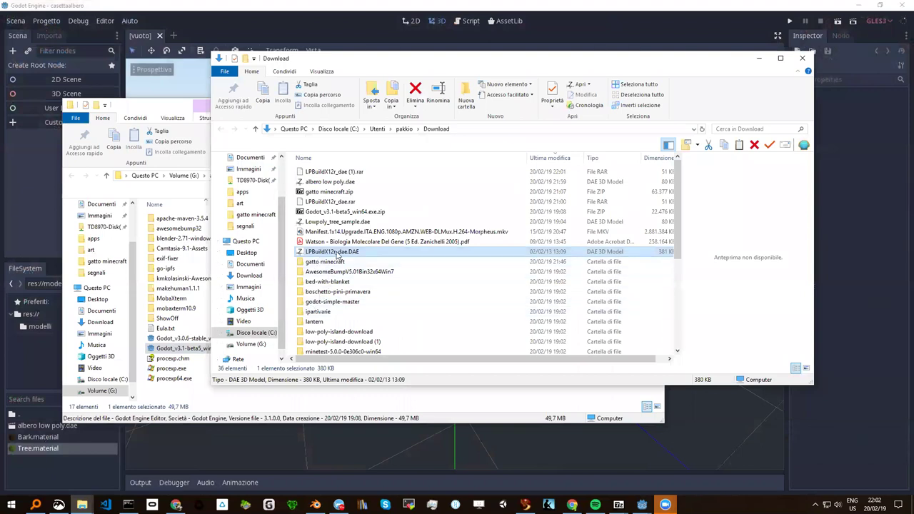
{"action": "left_click_drag", "start_coordinate": [332, 256], "coordinate": [46, 473]}
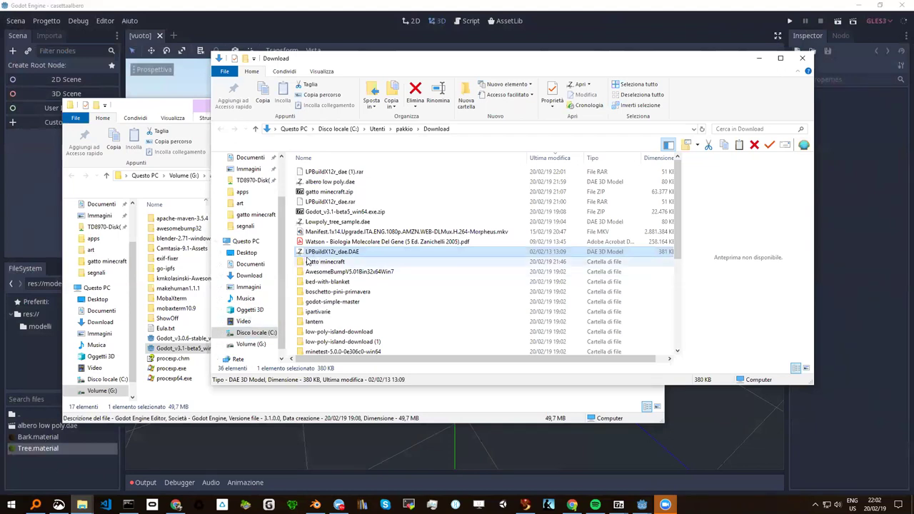
{"action": "mouse_move", "coordinate": [310, 255]}
{"action": "left_mouse_down"}
{"action": "mouse_move", "coordinate": [104, 444]}
{"action": "mouse_move", "coordinate": [28, 473]}
{"action": "left_mouse_up"}
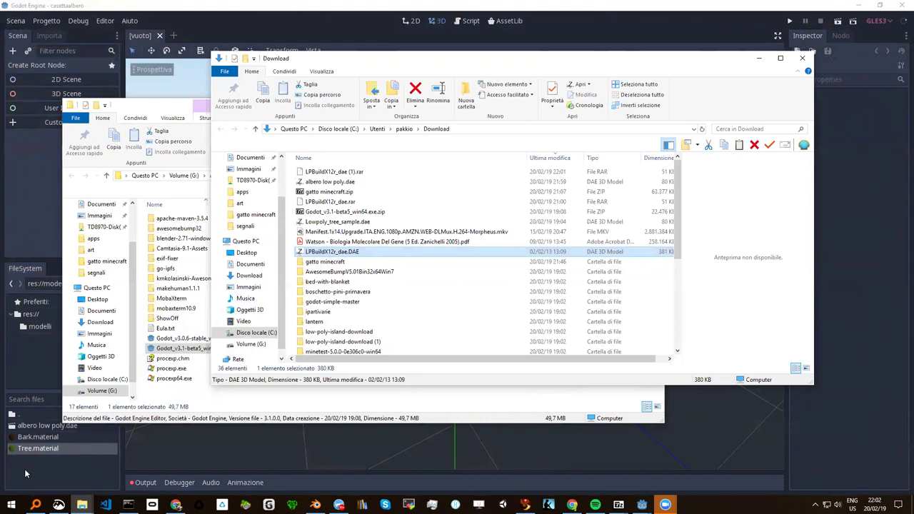
{"action": "left_click", "coordinate": [25, 469]}
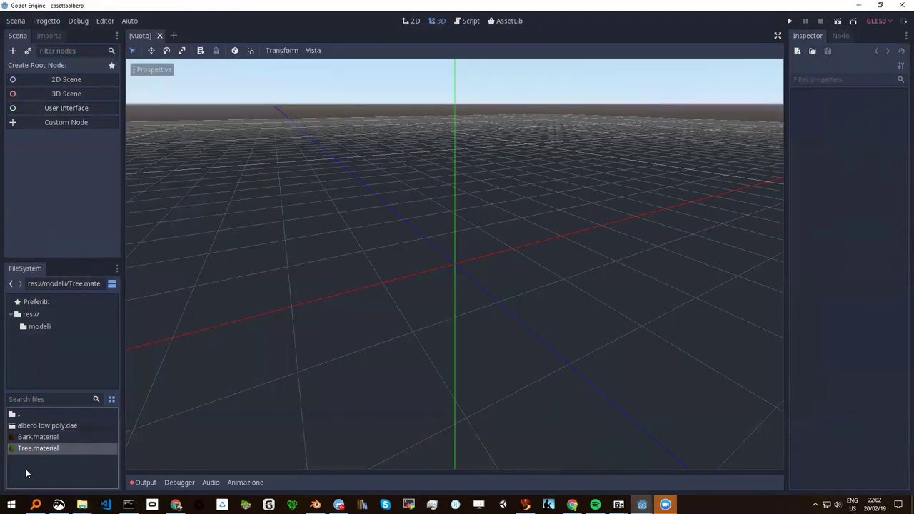
Open the project's modelli folder in File Explorer via Mostra nel File Manager
{"action": "right_click", "coordinate": [80, 462]}
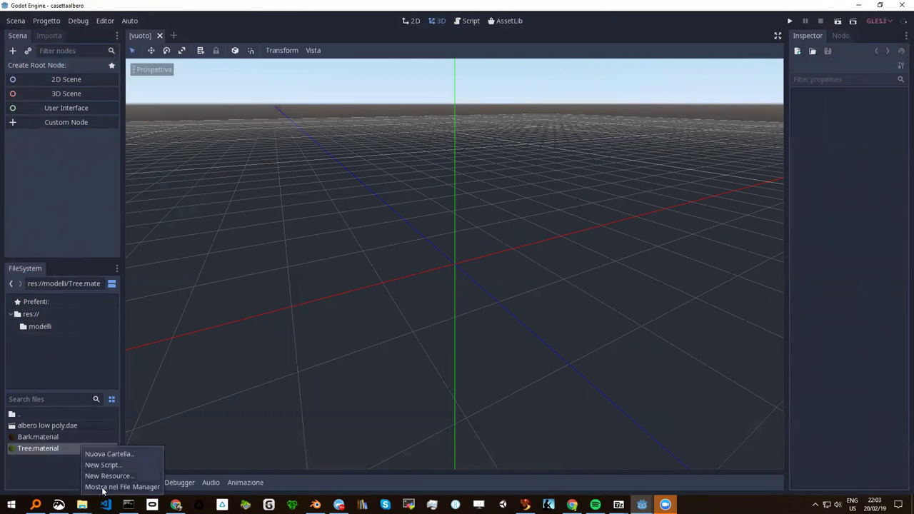
{"action": "left_click", "coordinate": [139, 489]}
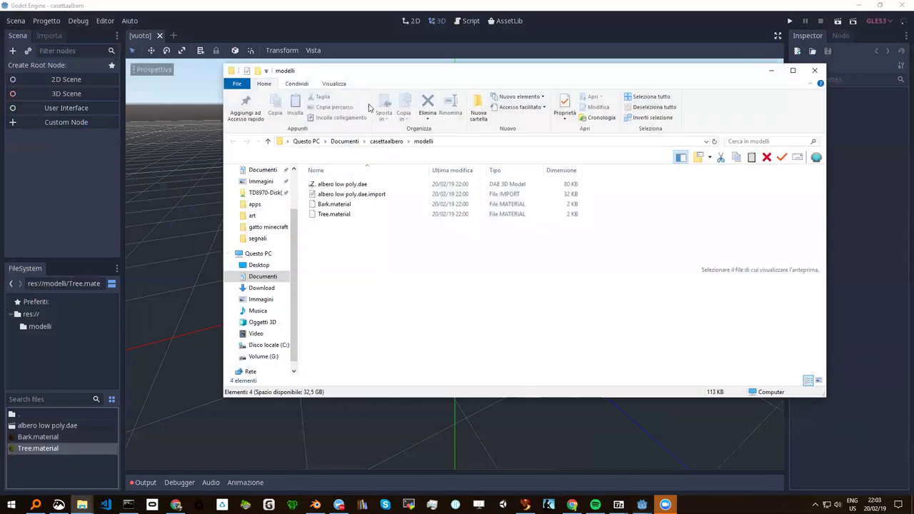
{"action": "left_click_drag", "start_coordinate": [378, 81], "coordinate": [195, 113]}
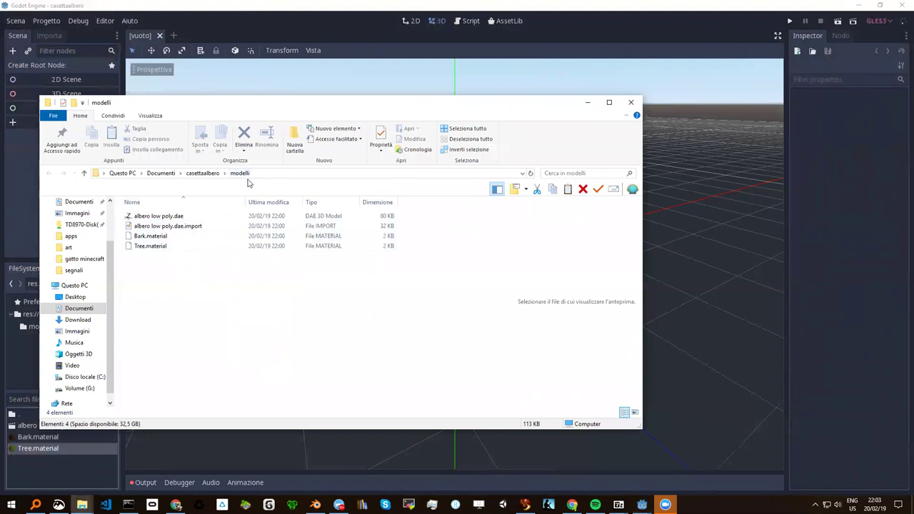
Copy LPBuildX12r_dae.DAE from the Download folder and paste it into modelli
{"action": "left_click", "coordinate": [82, 504]}
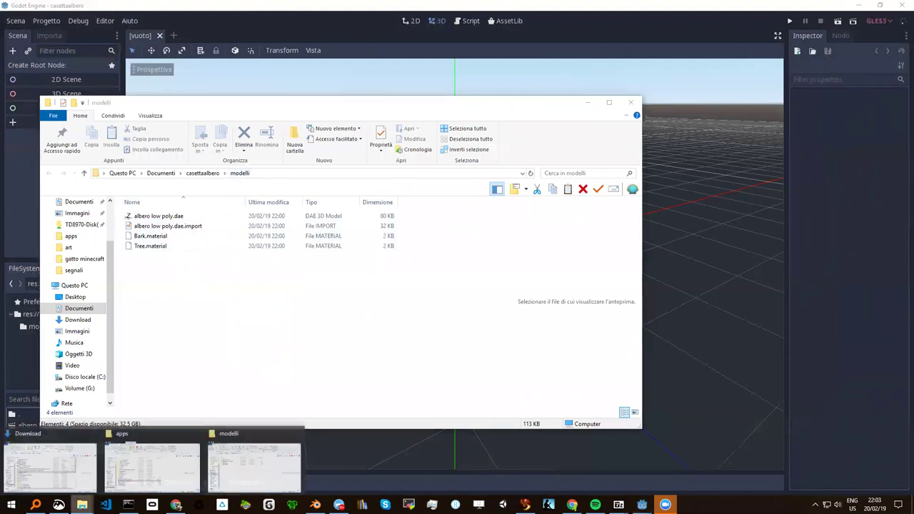
{"action": "left_click", "coordinate": [76, 486]}
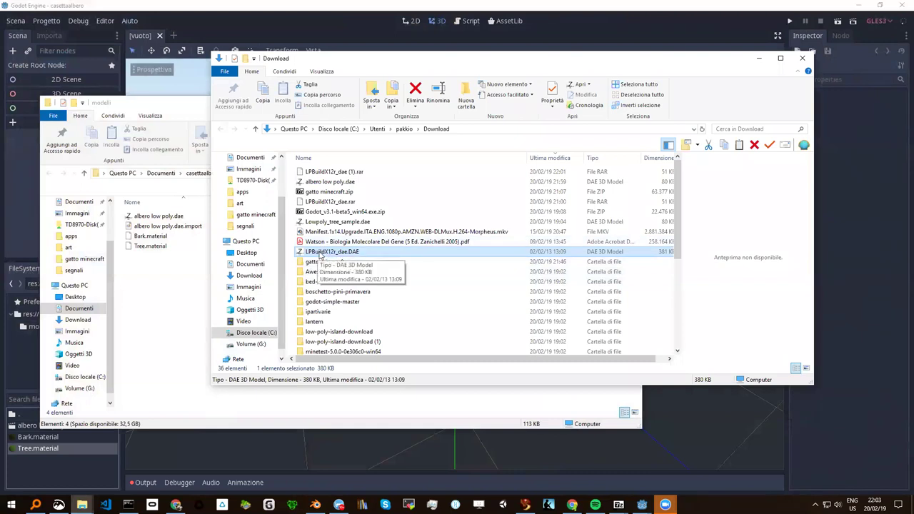
{"action": "right_click", "coordinate": [320, 256]}
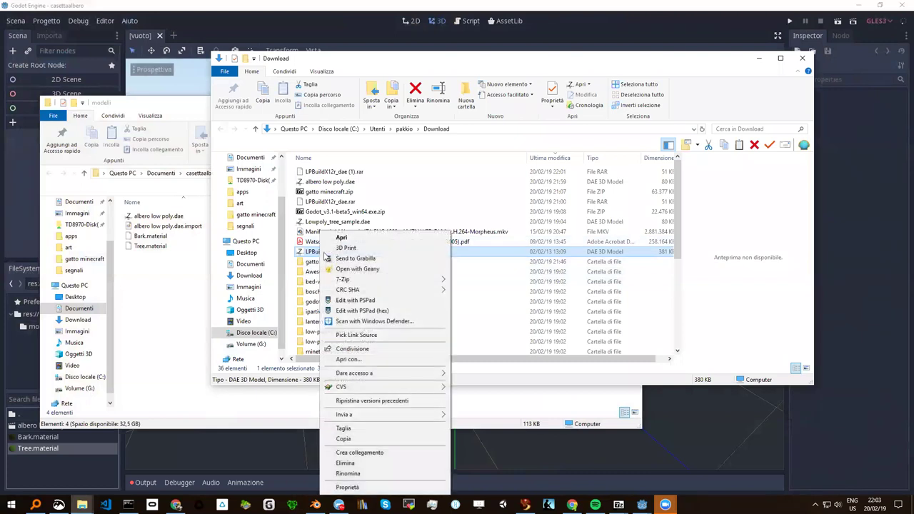
{"action": "left_click", "coordinate": [344, 438]}
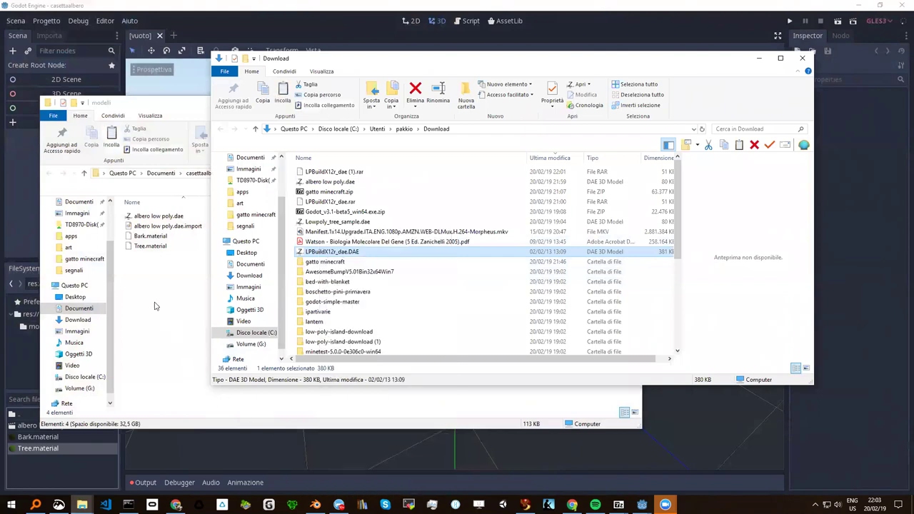
{"action": "right_click", "coordinate": [154, 305]}
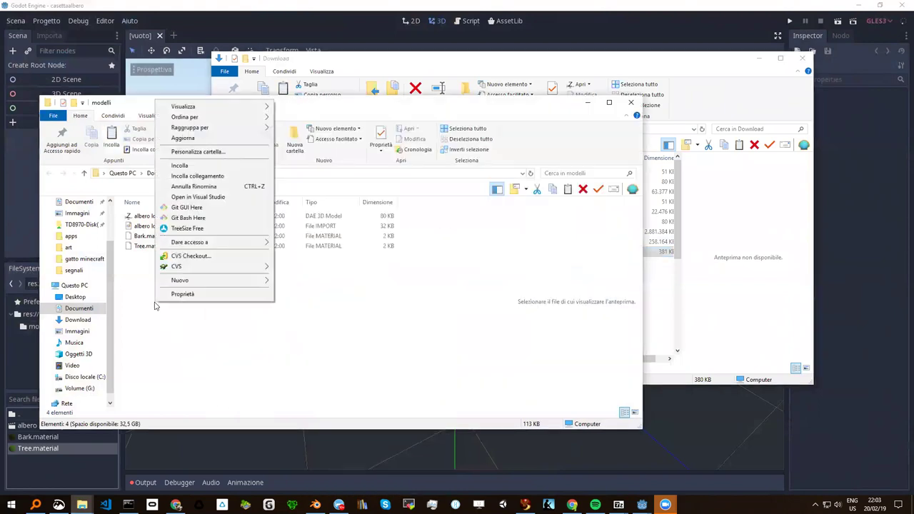
{"action": "left_click", "coordinate": [198, 165]}
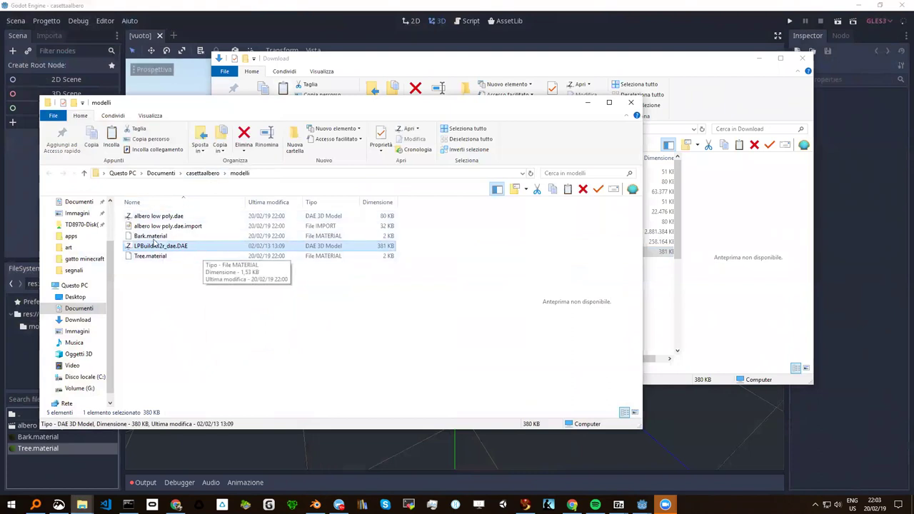
Let Godot import the building model, then select the new LPBX12.material in modelli
{"action": "left_click", "coordinate": [151, 454]}
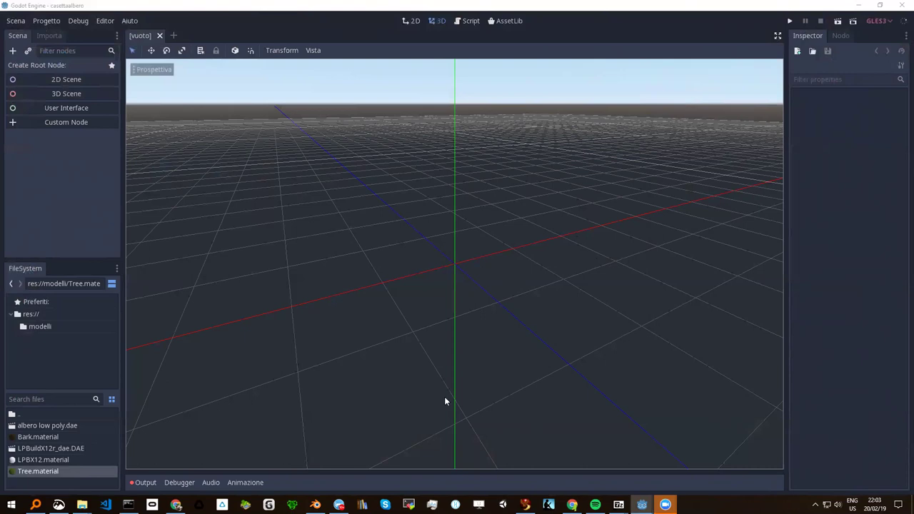
{"action": "left_click", "coordinate": [35, 460]}
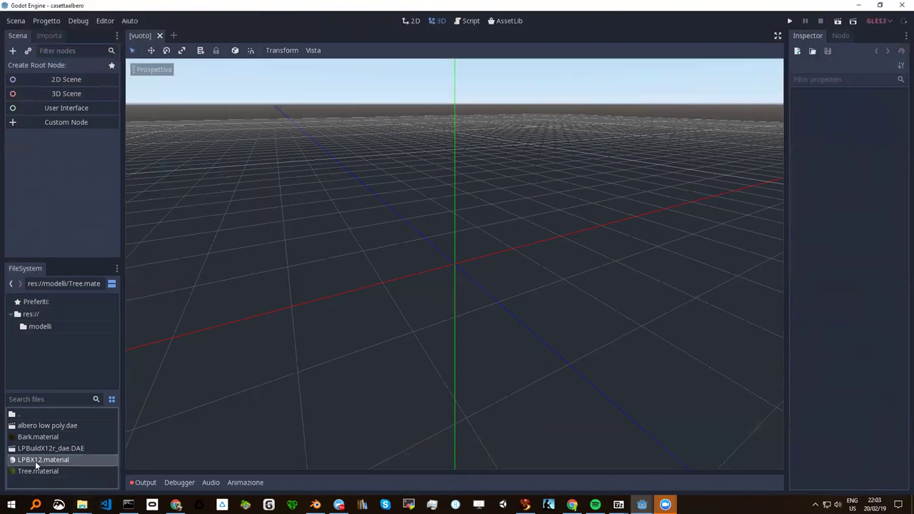
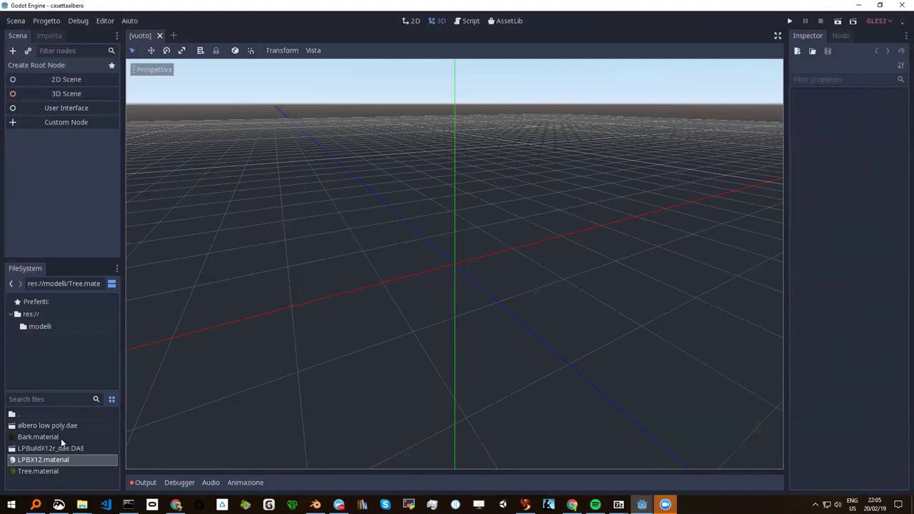
Select the LPBuildX12r_dae.DAE building and albero low poly.dae tree model files
{"action": "left_click", "coordinate": [35, 422]}
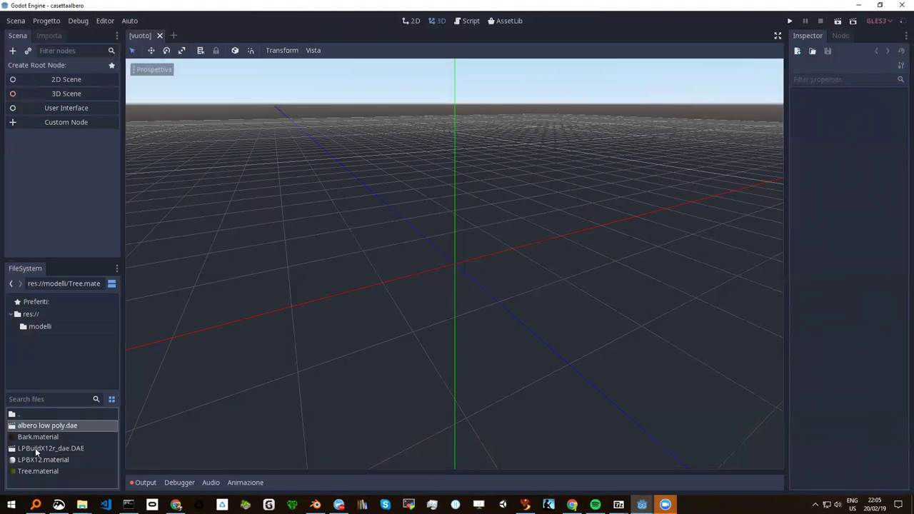
{"action": "left_click", "coordinate": [35, 448]}
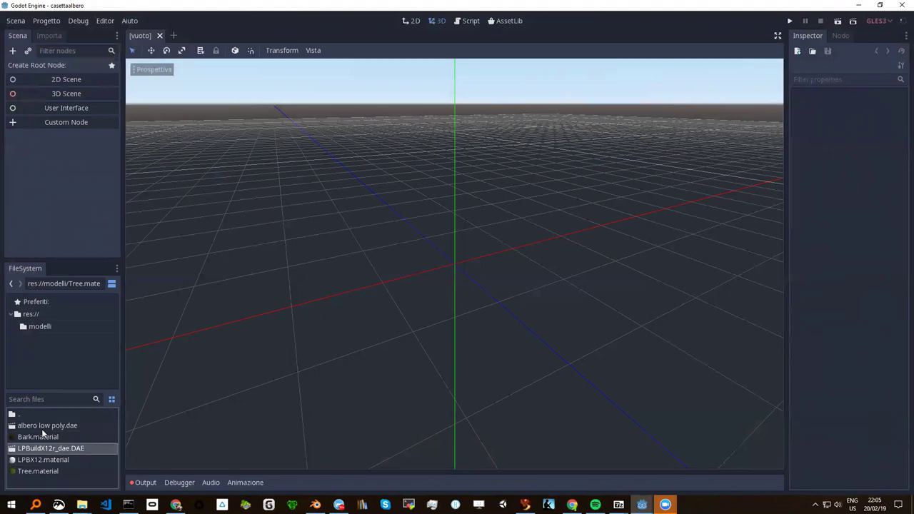
{"action": "left_click", "coordinate": [42, 427]}
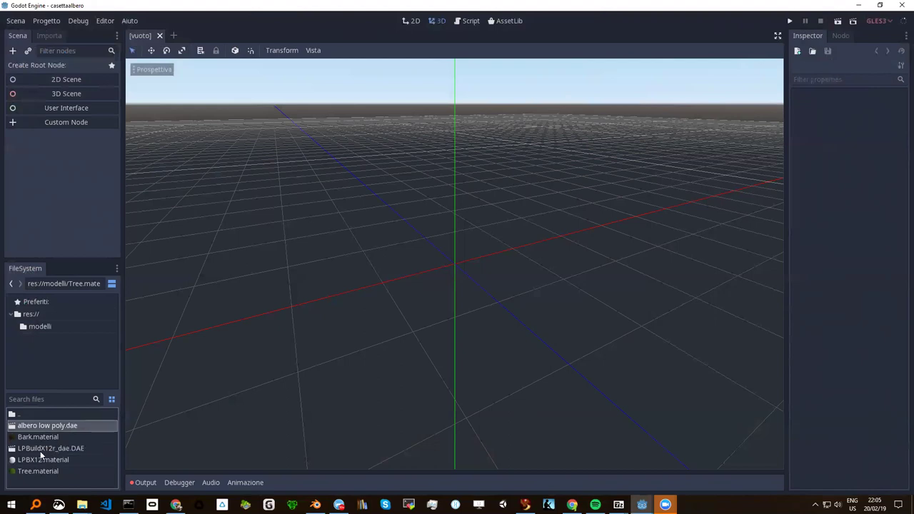
{"action": "left_click", "coordinate": [41, 450]}
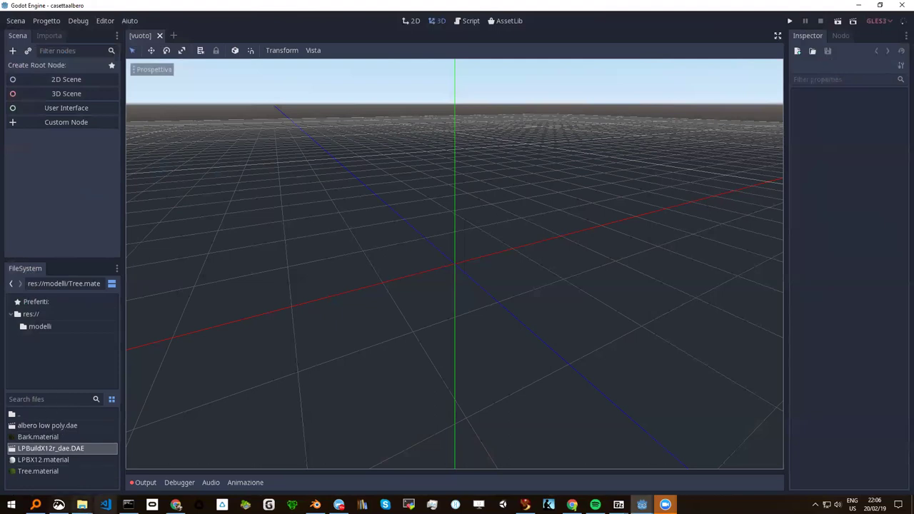
Go back in TurboSquid to the Free Collada Models results with the Low poly tree
{"action": "left_click", "coordinate": [176, 504]}
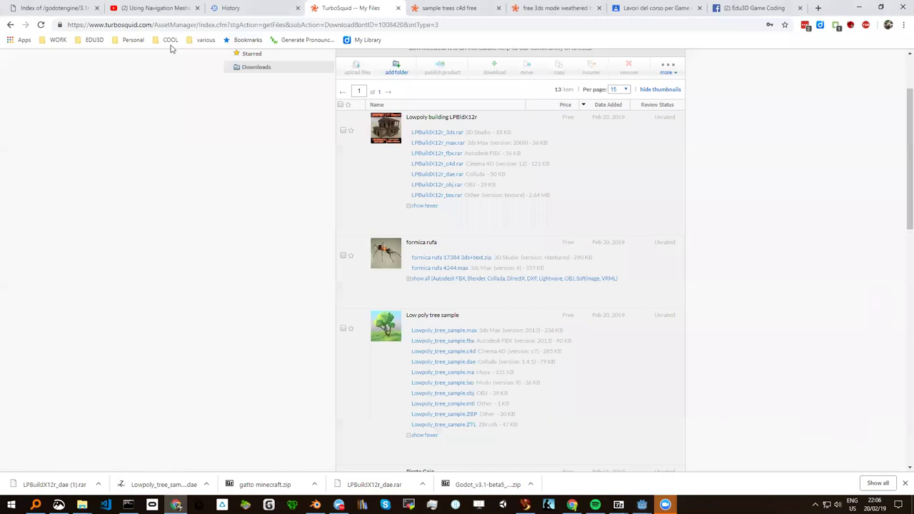
{"action": "left_click", "coordinate": [10, 26]}
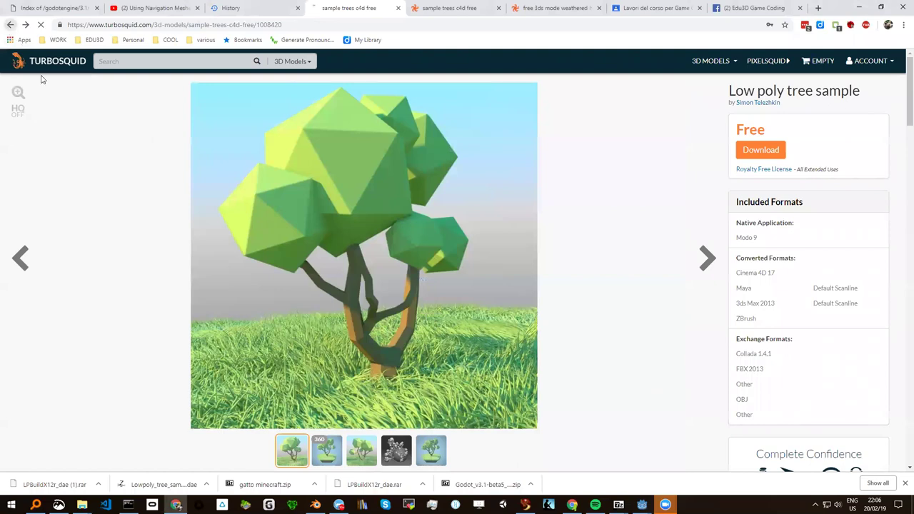
{"action": "left_click", "coordinate": [10, 26]}
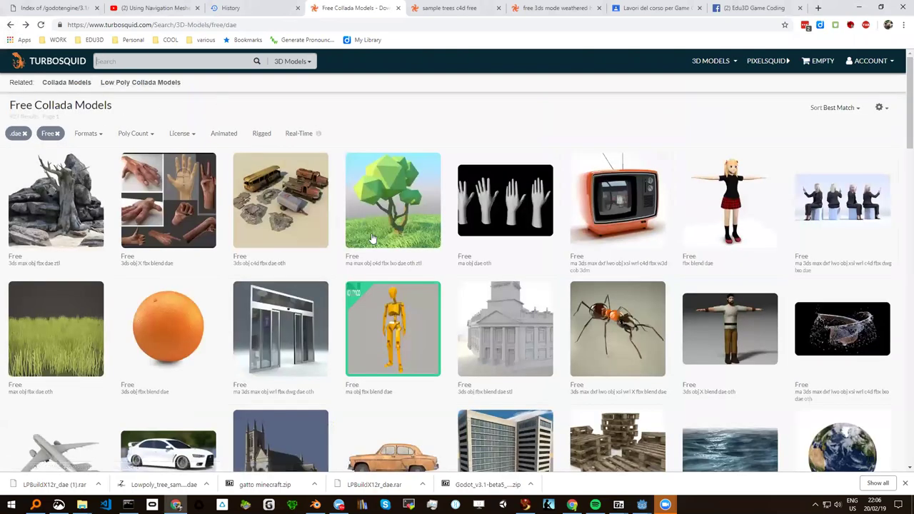
Return to the Godot editor window
{"action": "mouse_move", "coordinate": [375, 240]}
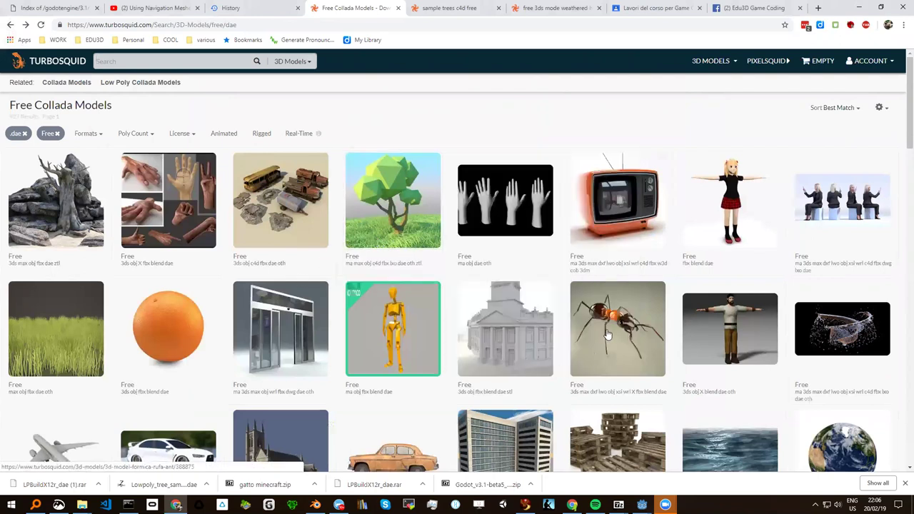
{"action": "mouse_move", "coordinate": [366, 209]}
{"action": "mouse_move", "coordinate": [500, 317]}
{"action": "mouse_move", "coordinate": [398, 227]}
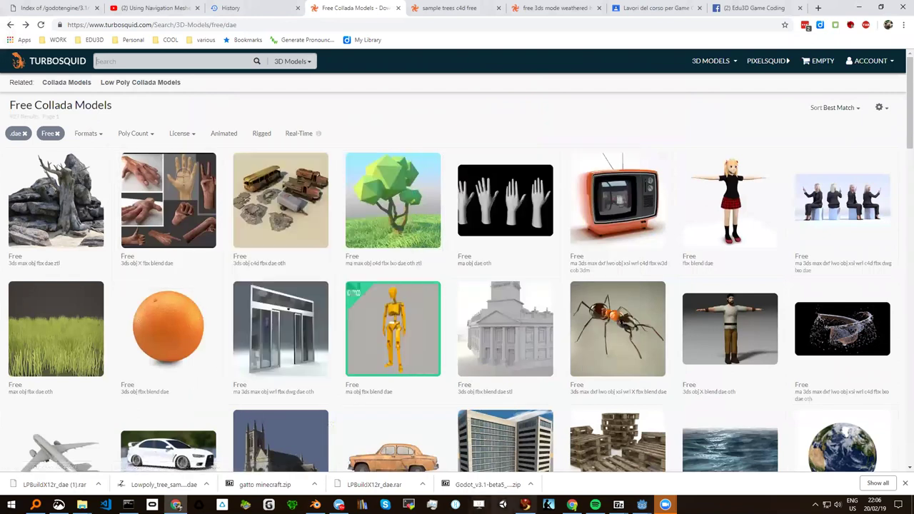
{"action": "mouse_move", "coordinate": [642, 504]}
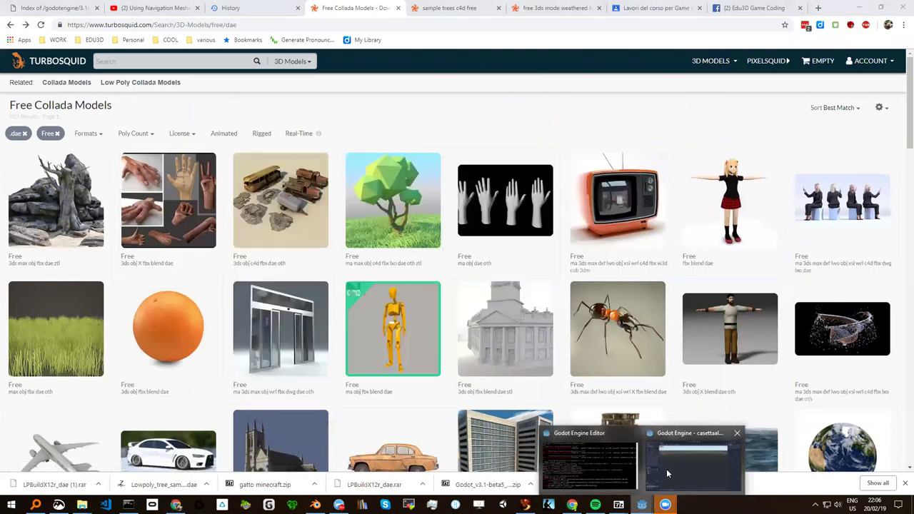
{"action": "left_click", "coordinate": [666, 468]}
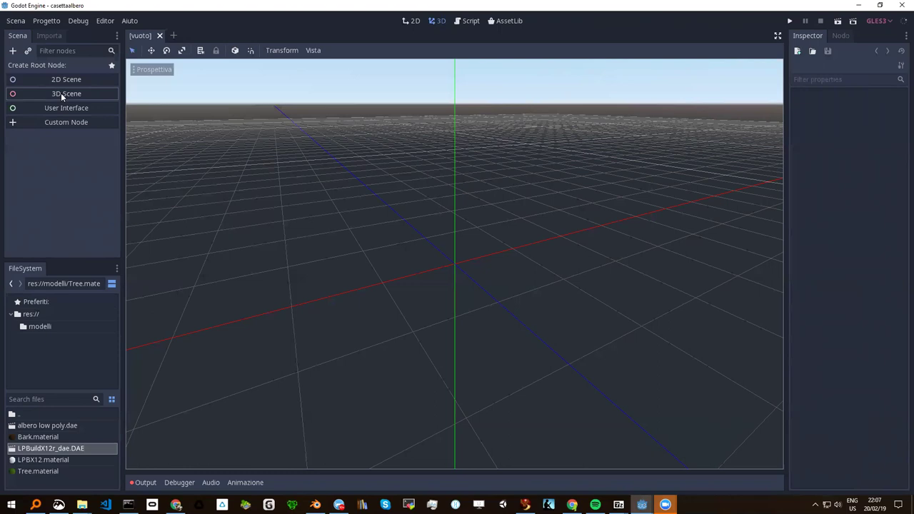
Create a Spatial-rooted 3D scene and save it in the project root as Main.tscn
{"action": "left_click", "coordinate": [61, 92]}
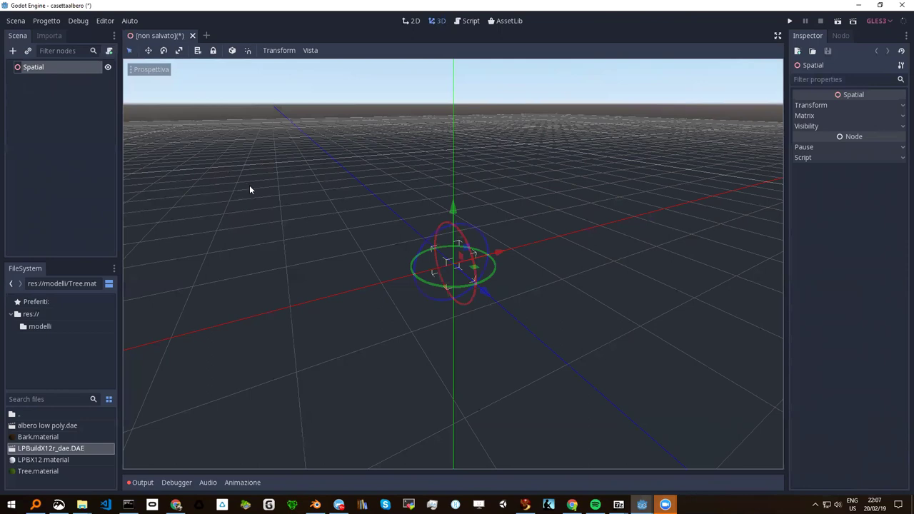
{"action": "key", "text": "ctrl+s"}
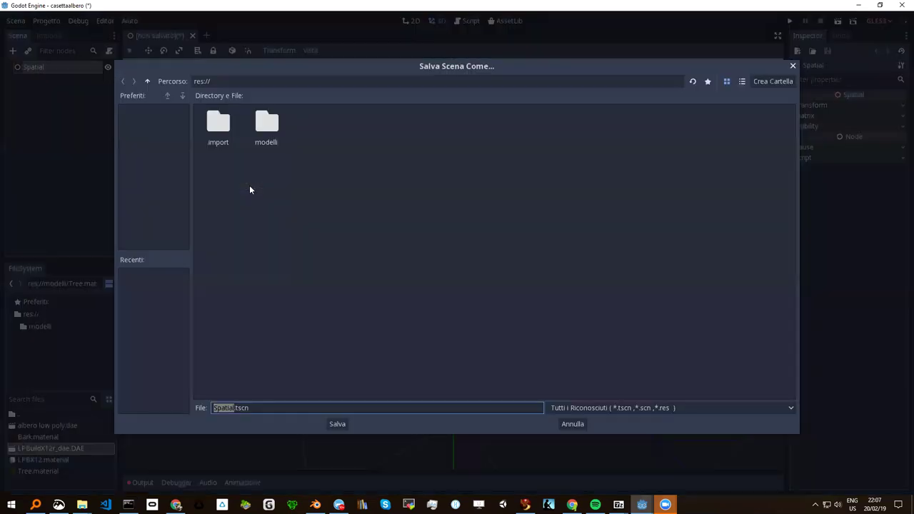
{"action": "type", "text": "main"}
{"action": "key", "text": "Delete"}
{"action": "type", "text": "Main"}
{"action": "left_click", "coordinate": [338, 424]}
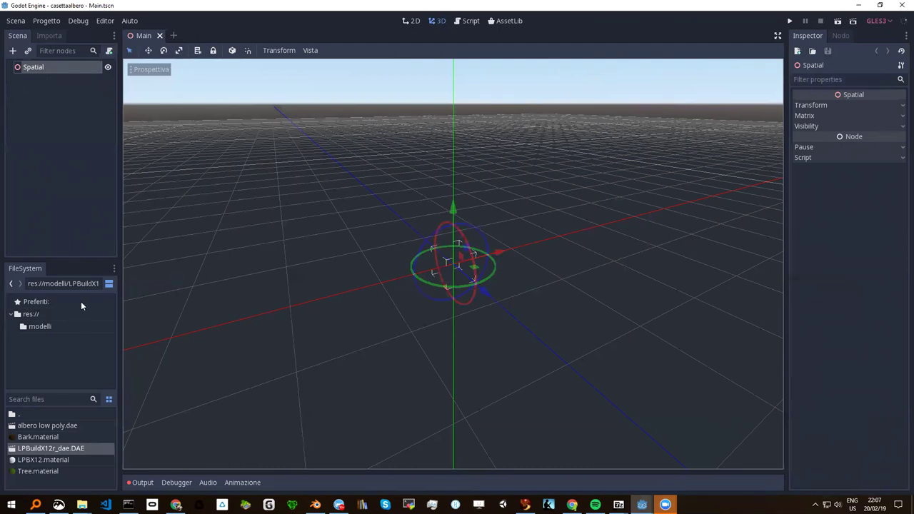
Instance modelli/albero low poly.dae under the Spatial root and zoom the viewport to find it
{"action": "left_click", "coordinate": [50, 66]}
{"action": "left_click", "coordinate": [28, 52]}
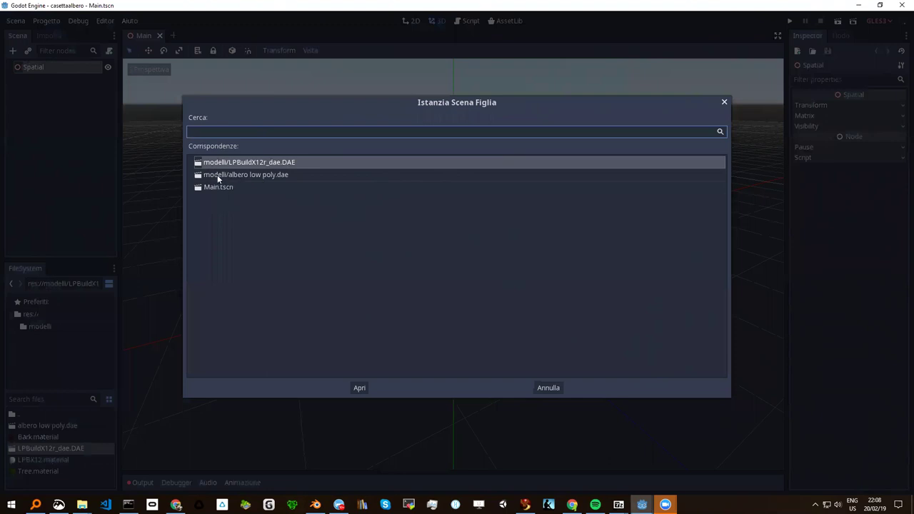
{"action": "left_click", "coordinate": [240, 175]}
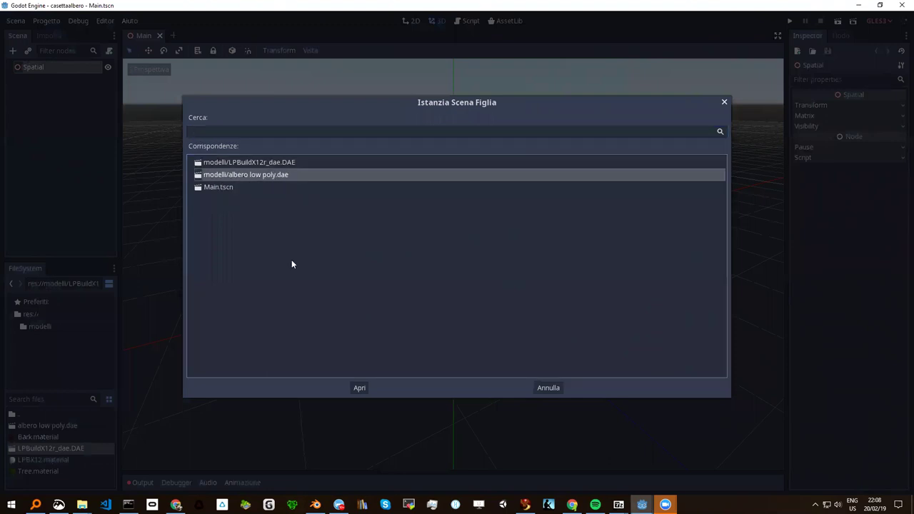
{"action": "left_click", "coordinate": [356, 387]}
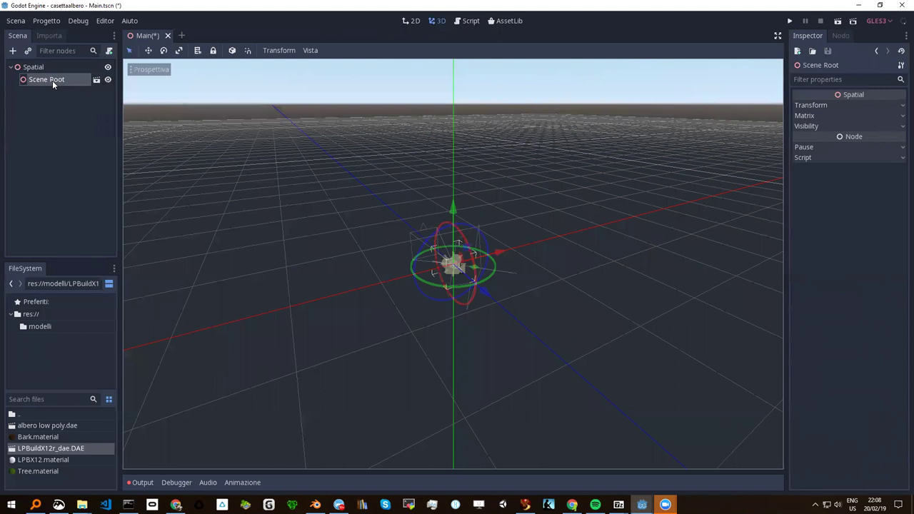
{"action": "scroll", "coordinate": [433, 357], "scroll_direction": "up", "scroll_amount": 10}
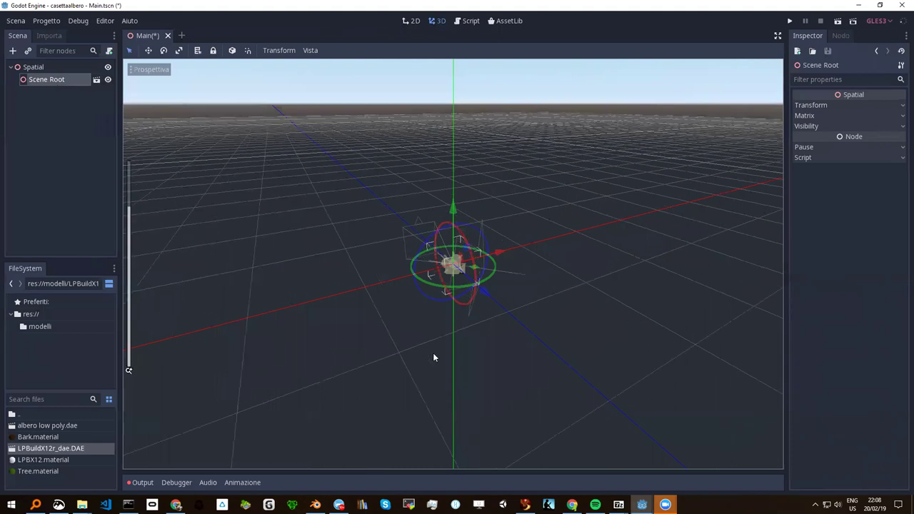
{"action": "scroll", "coordinate": [433, 357], "scroll_direction": "up", "scroll_amount": 5}
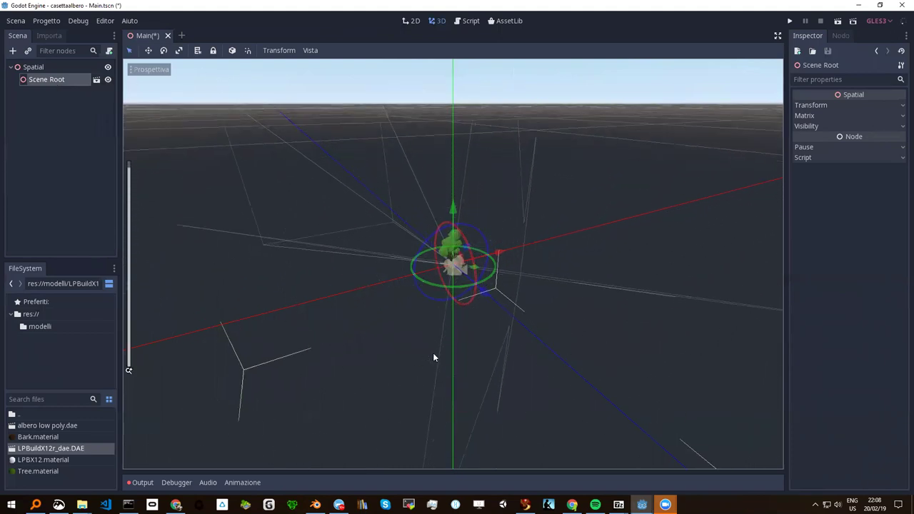
{"action": "scroll", "coordinate": [433, 352], "scroll_direction": "up", "scroll_amount": 5}
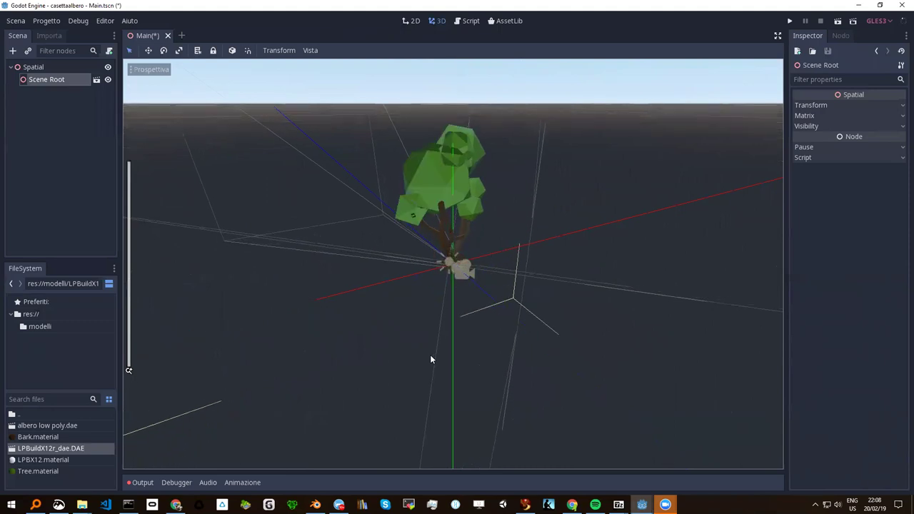
{"action": "scroll", "coordinate": [406, 312], "scroll_direction": "down", "scroll_amount": 5}
{"action": "scroll", "coordinate": [407, 316], "scroll_direction": "down", "scroll_amount": 3}
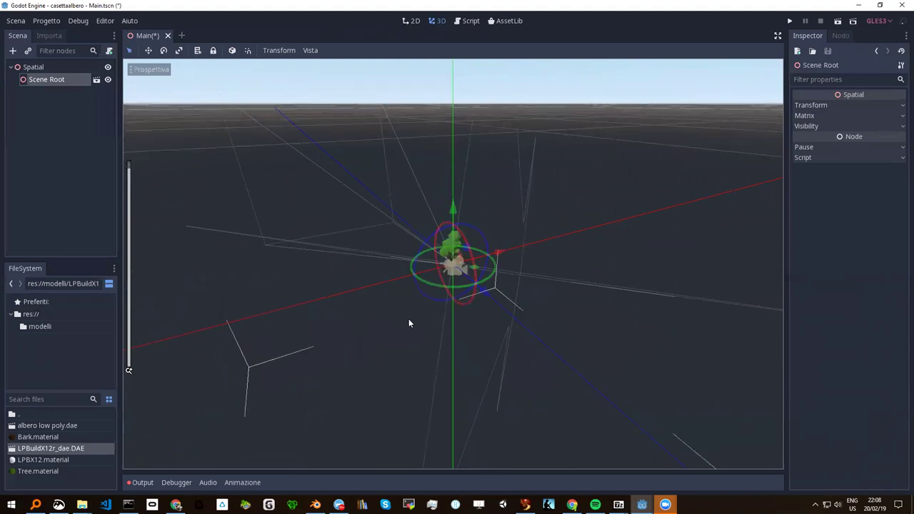
{"action": "scroll", "coordinate": [417, 321], "scroll_direction": "up", "scroll_amount": 2}
{"action": "scroll", "coordinate": [419, 321], "scroll_direction": "up", "scroll_amount": 3}
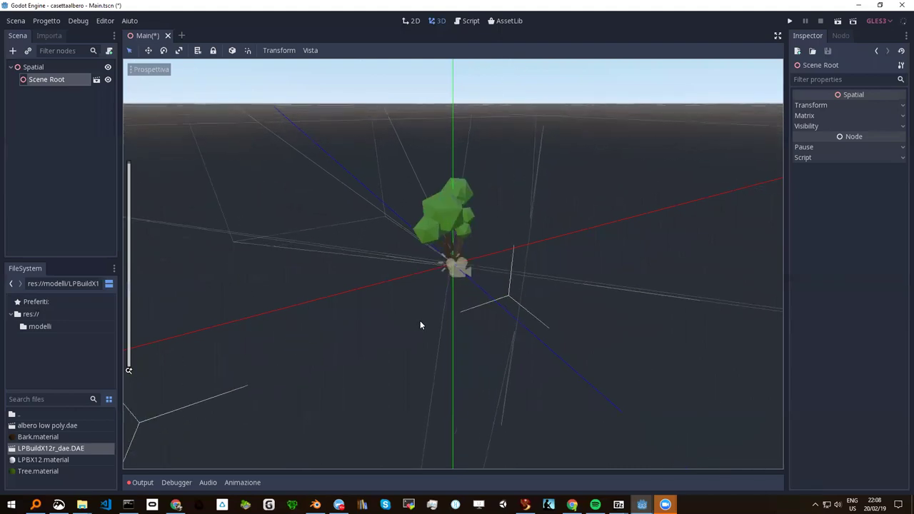
{"action": "scroll", "coordinate": [420, 321], "scroll_direction": "up", "scroll_amount": 2}
{"action": "scroll", "coordinate": [419, 320], "scroll_direction": "down", "scroll_amount": 2}
{"action": "scroll", "coordinate": [424, 327], "scroll_direction": "down", "scroll_amount": 2}
{"action": "scroll", "coordinate": [424, 328], "scroll_direction": "down", "scroll_amount": 2}
{"action": "scroll", "coordinate": [424, 325], "scroll_direction": "down", "scroll_amount": 3}
{"action": "scroll", "coordinate": [429, 333], "scroll_direction": "down", "scroll_amount": 3}
{"action": "scroll", "coordinate": [435, 334], "scroll_direction": "down", "scroll_amount": 2}
{"action": "scroll", "coordinate": [432, 332], "scroll_direction": "down", "scroll_amount": 2}
{"action": "scroll", "coordinate": [429, 336], "scroll_direction": "down", "scroll_amount": 2}
{"action": "scroll", "coordinate": [428, 335], "scroll_direction": "down", "scroll_amount": 1}
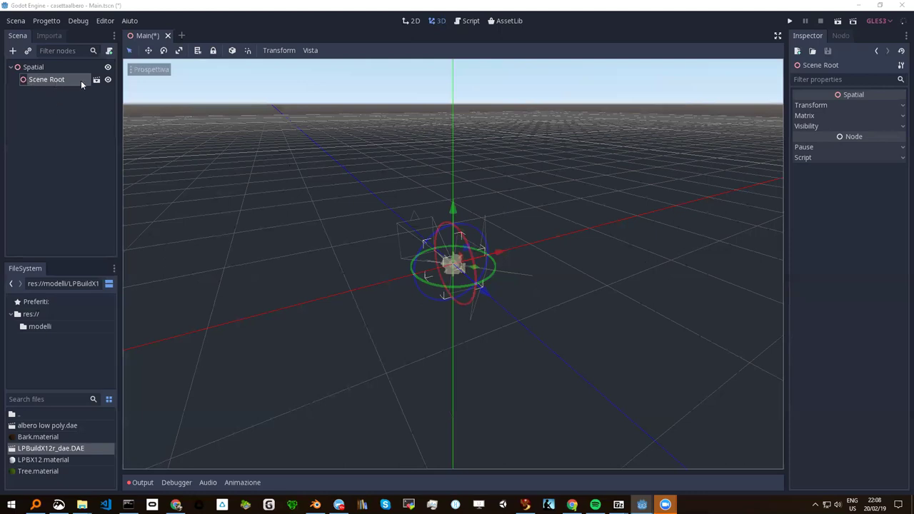
Set the instanced tree's Scene Root scale to 100 on X, Y and Z
{"action": "left_click", "coordinate": [825, 105]}
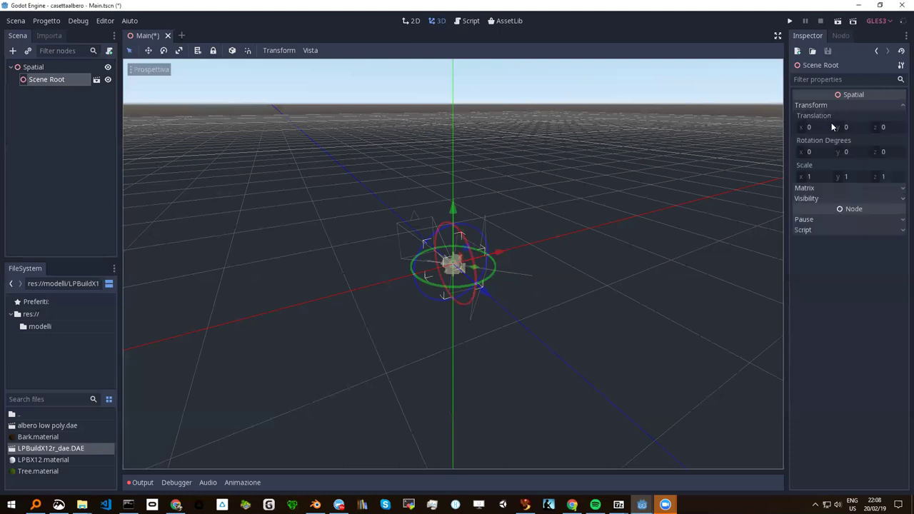
{"action": "left_click", "coordinate": [812, 176]}
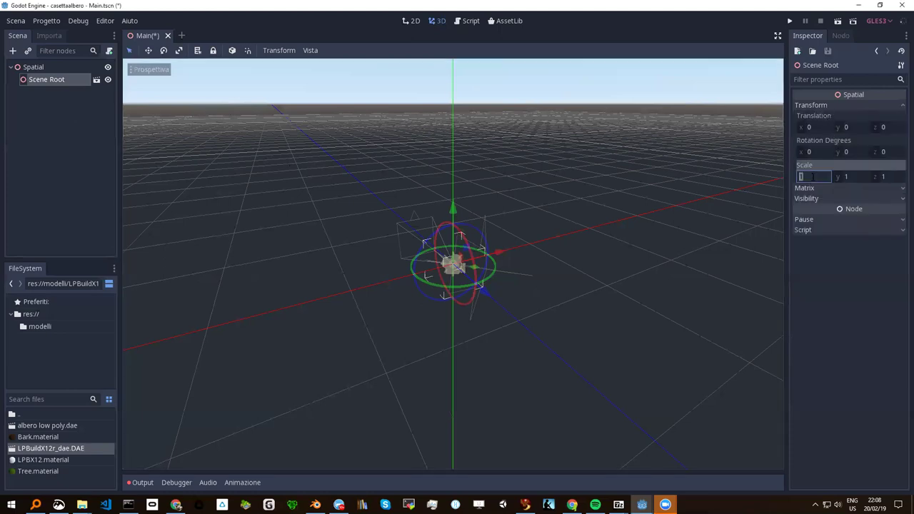
{"action": "type", "text": "1"}
{"action": "type", "text": "00"}
{"action": "key", "text": "Tab"}
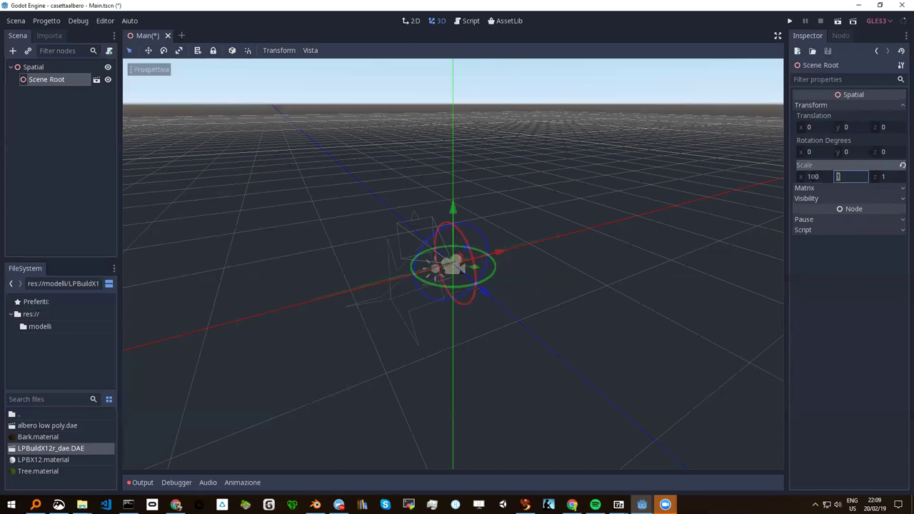
{"action": "type", "text": "100"}
{"action": "key", "text": "Tab"}
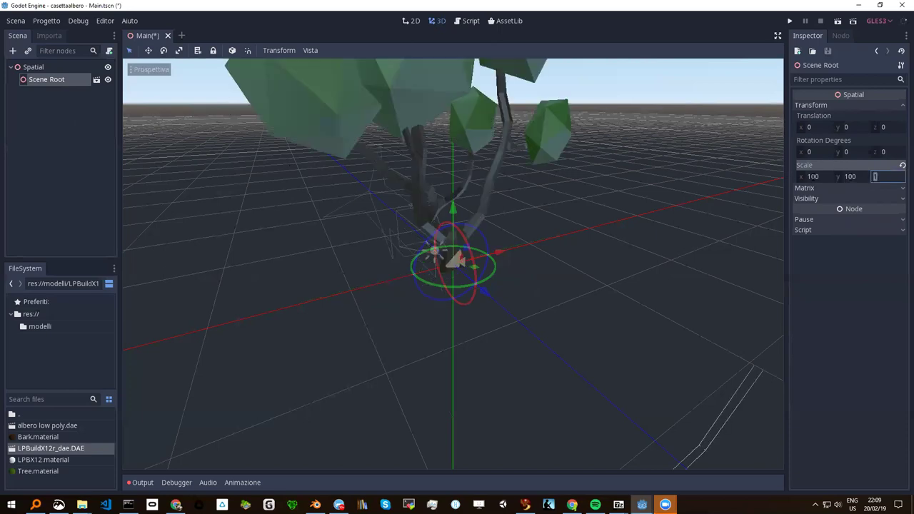
{"action": "type", "text": "100"}
{"action": "key", "text": "Return"}
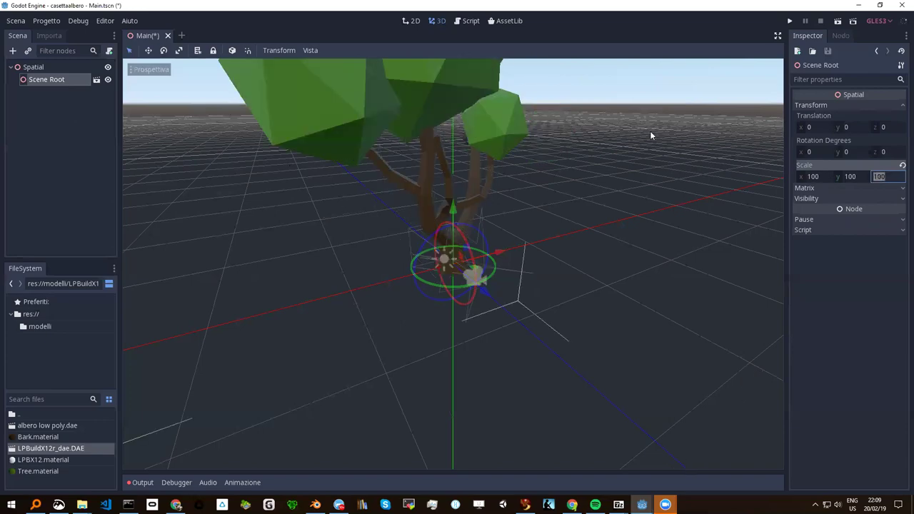
Orbit the viewport to see the enlarged tree from a lower, side-on angle
{"action": "scroll", "coordinate": [534, 227], "scroll_direction": "down", "scroll_amount": 5}
{"action": "mouse_move", "coordinate": [454, 265]}
{"action": "middle_mouse_down"}
{"action": "mouse_move", "coordinate": [477, 266]}
{"action": "mouse_move", "coordinate": [419, 225]}
{"action": "mouse_move", "coordinate": [455, 211]}
{"action": "mouse_move", "coordinate": [354, 204]}
{"action": "mouse_move", "coordinate": [289, 217]}
{"action": "mouse_move", "coordinate": [397, 245]}
{"action": "mouse_move", "coordinate": [449, 226]}
{"action": "mouse_move", "coordinate": [386, 208]}
{"action": "mouse_move", "coordinate": [303, 216]}
{"action": "mouse_move", "coordinate": [420, 220]}
{"action": "middle_mouse_up"}
{"action": "scroll", "coordinate": [419, 227], "scroll_direction": "up", "scroll_amount": 4}
{"action": "scroll", "coordinate": [303, 219], "scroll_direction": "down", "scroll_amount": 3}
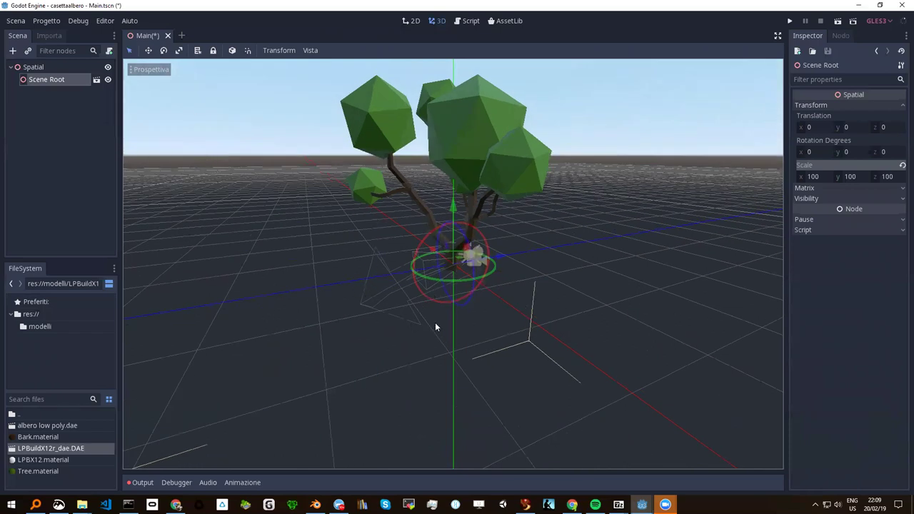
{"action": "mouse_move", "coordinate": [436, 293]}
{"action": "middle_mouse_down"}
{"action": "mouse_move", "coordinate": [490, 228]}
{"action": "mouse_move", "coordinate": [475, 252]}
{"action": "mouse_move", "coordinate": [410, 236]}
{"action": "mouse_move", "coordinate": [473, 245]}
{"action": "mouse_move", "coordinate": [434, 257]}
{"action": "middle_mouse_up"}
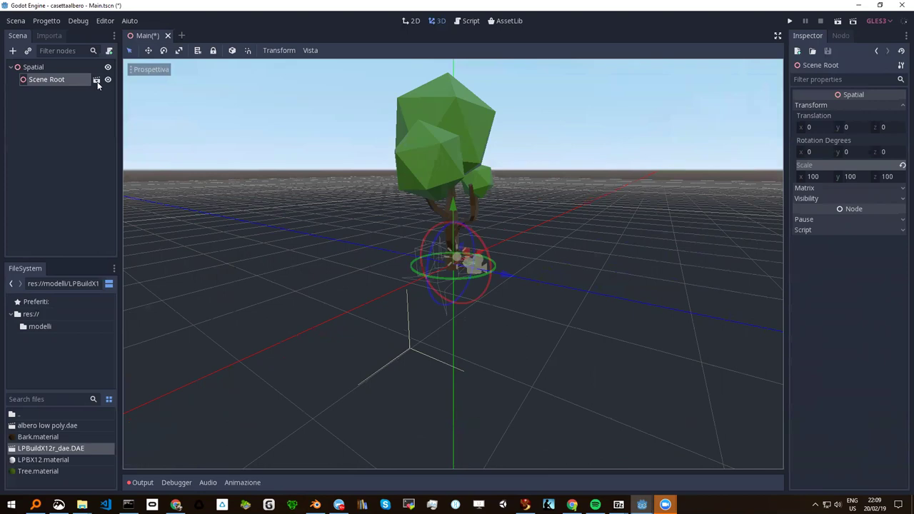
Open the tree model as a Nuova Ereditata inherited scene, inspect it, and return to Main
{"action": "left_click", "coordinate": [96, 81]}
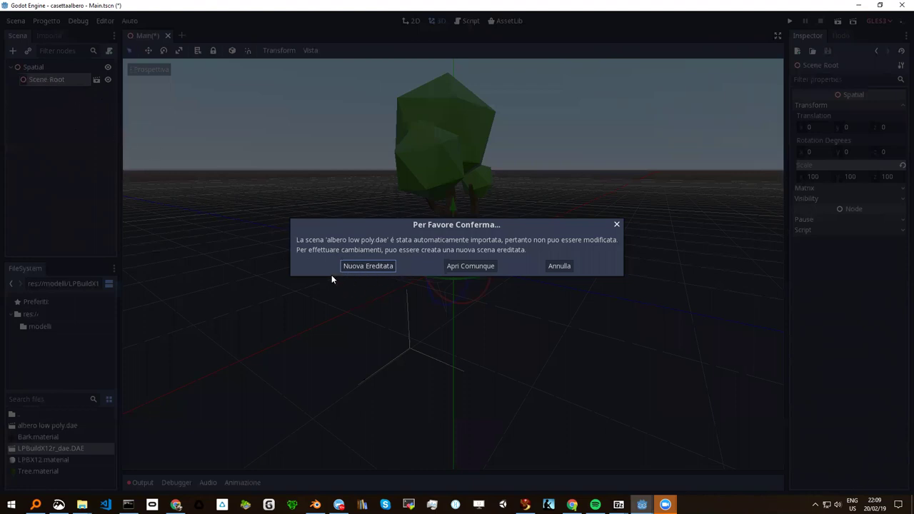
{"action": "left_click", "coordinate": [366, 268]}
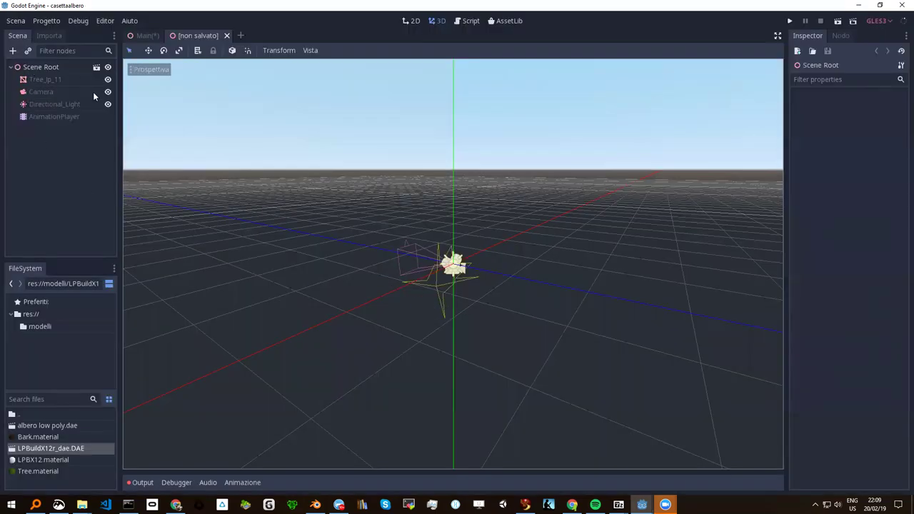
{"action": "scroll", "coordinate": [376, 256], "scroll_direction": "up", "scroll_amount": 3}
{"action": "scroll", "coordinate": [376, 255], "scroll_direction": "up", "scroll_amount": 3}
{"action": "scroll", "coordinate": [376, 257], "scroll_direction": "up", "scroll_amount": 2}
{"action": "scroll", "coordinate": [376, 257], "scroll_direction": "up", "scroll_amount": 2}
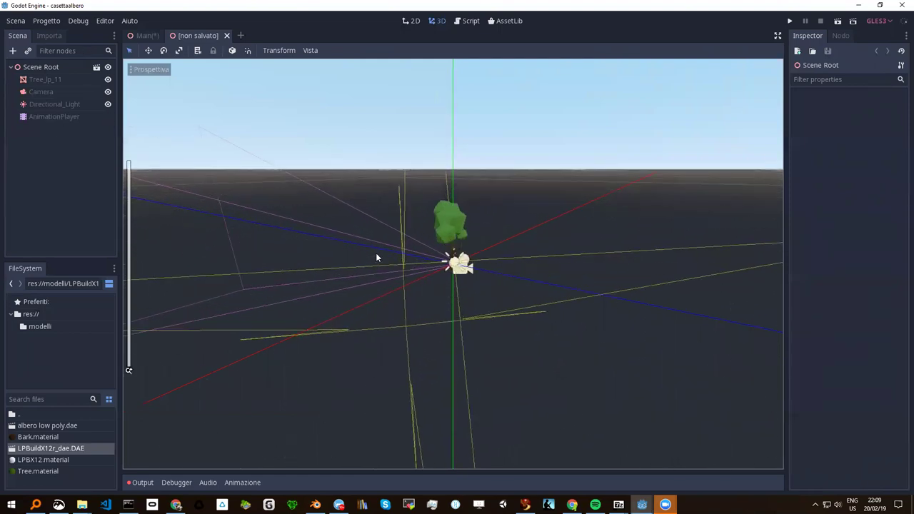
{"action": "scroll", "coordinate": [376, 257], "scroll_direction": "up", "scroll_amount": 1}
{"action": "scroll", "coordinate": [376, 257], "scroll_direction": "up", "scroll_amount": 2}
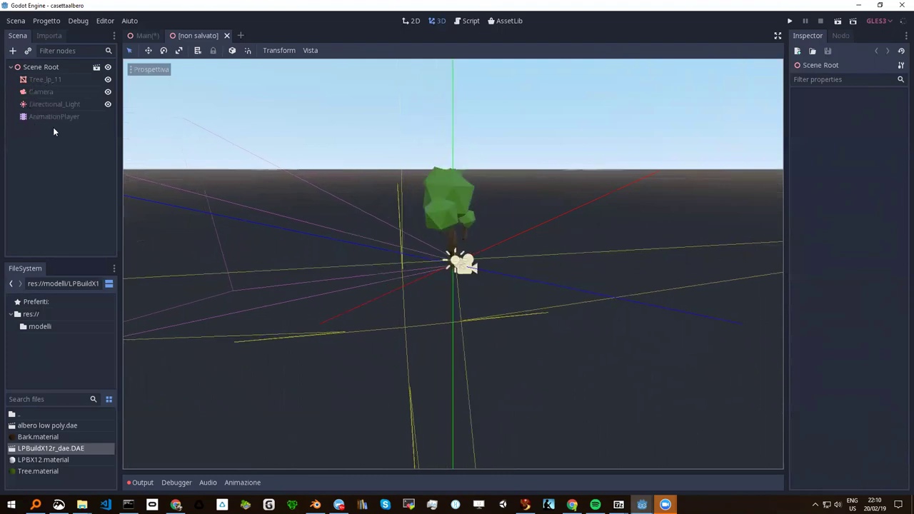
{"action": "scroll", "coordinate": [396, 236], "scroll_direction": "down", "scroll_amount": 1}
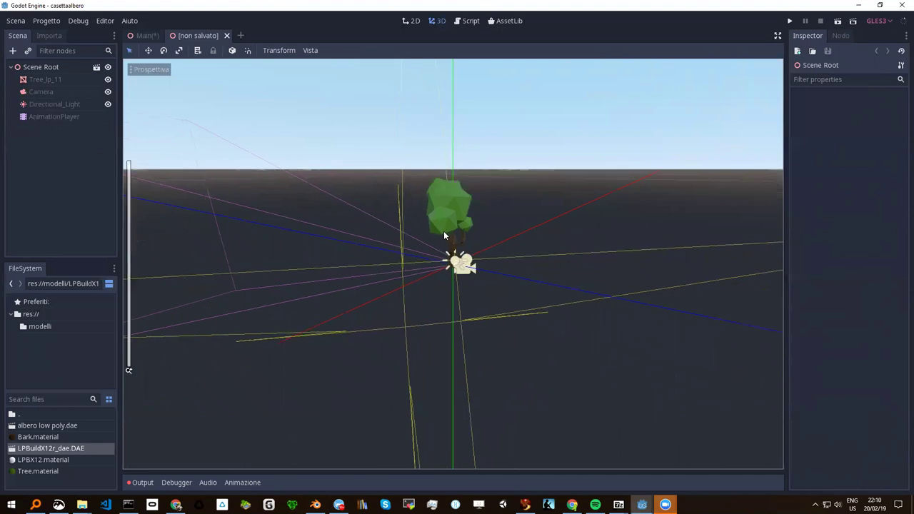
{"action": "scroll", "coordinate": [443, 235], "scroll_direction": "down", "scroll_amount": 2}
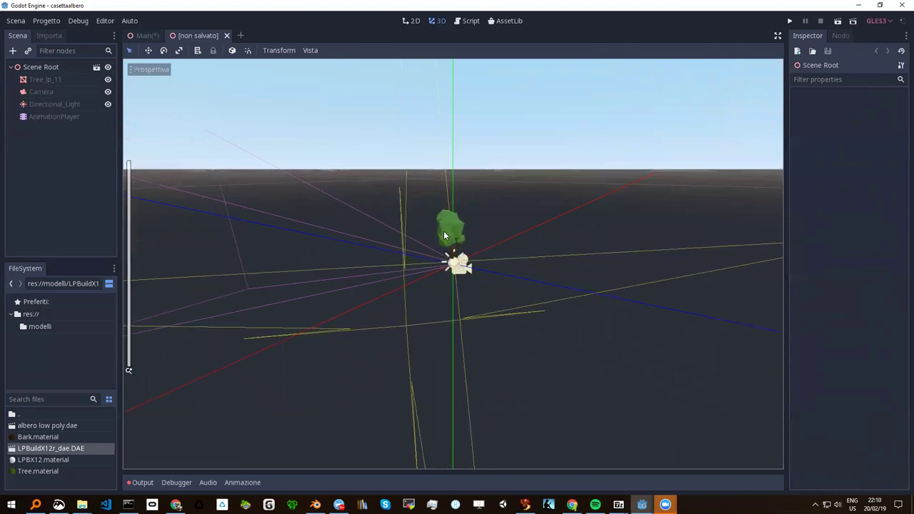
{"action": "scroll", "coordinate": [443, 232], "scroll_direction": "up", "scroll_amount": 3}
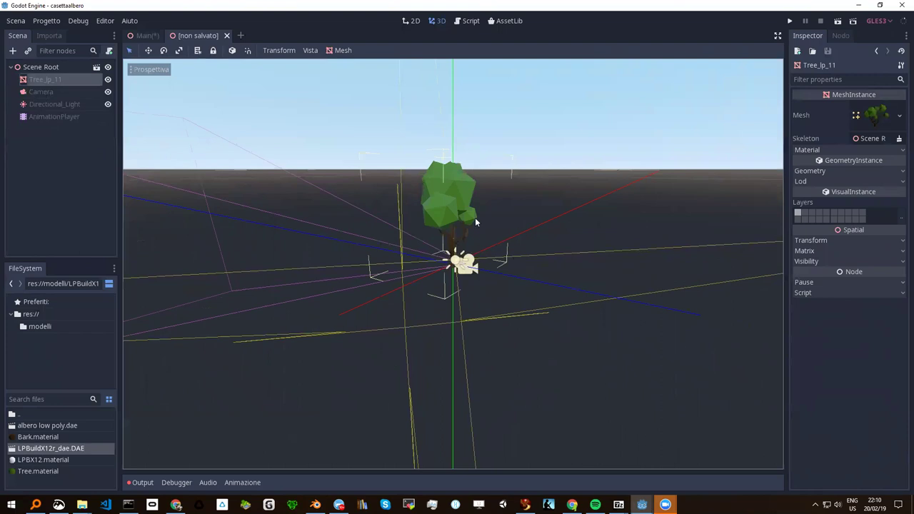
{"action": "left_click", "coordinate": [147, 36]}
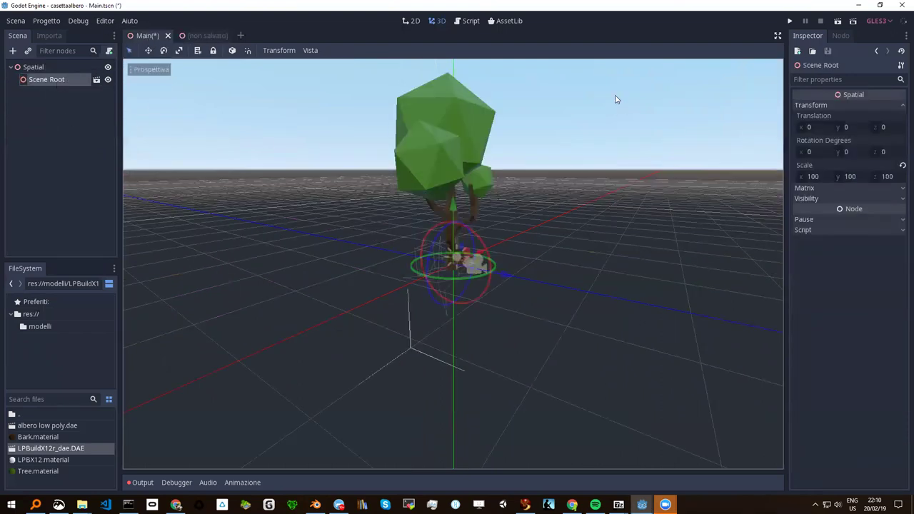
Reset the tree's Scene Root scale to 1 on X, Y and Z
{"action": "left_click", "coordinate": [817, 176]}
{"action": "type", "text": "1"}
{"action": "key", "text": "Tab"}
{"action": "type", "text": "1"}
{"action": "key", "text": "Tab"}
{"action": "type", "text": "1"}
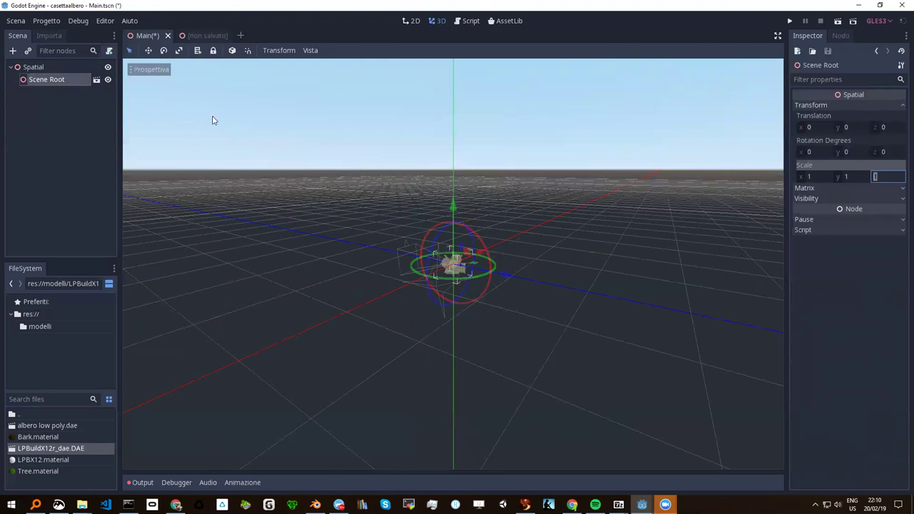
{"action": "left_click", "coordinate": [228, 138]}
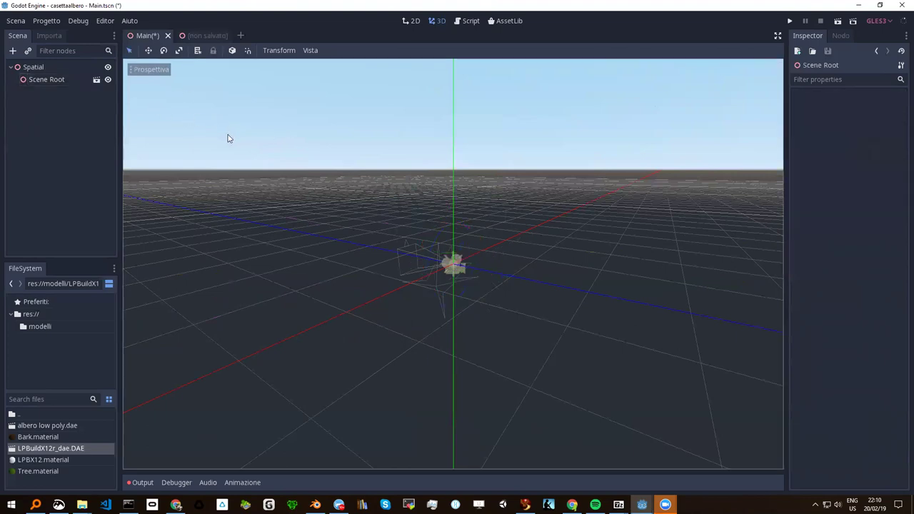
Switch to the unsaved inherited tree scene and show the Tree_lp_11 mesh's transform
{"action": "left_click", "coordinate": [194, 36]}
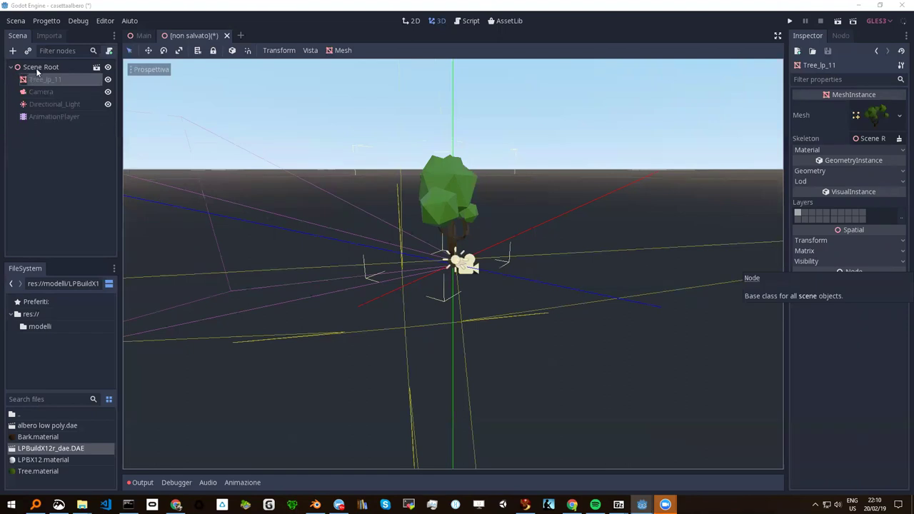
{"action": "left_click", "coordinate": [142, 35]}
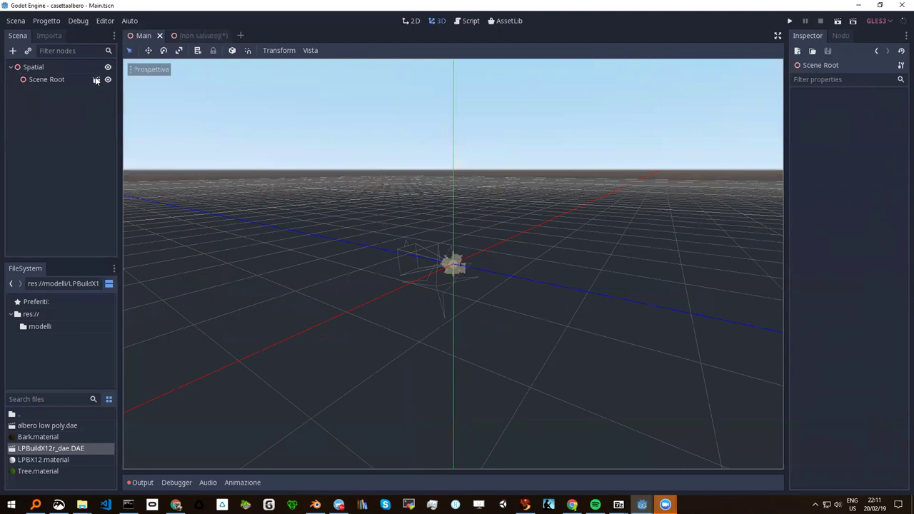
{"action": "left_click", "coordinate": [96, 80]}
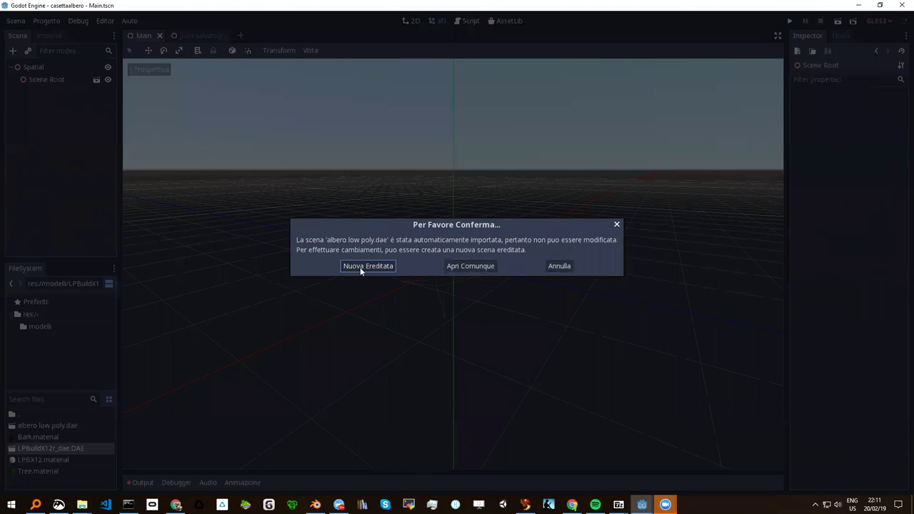
{"action": "left_click", "coordinate": [559, 265]}
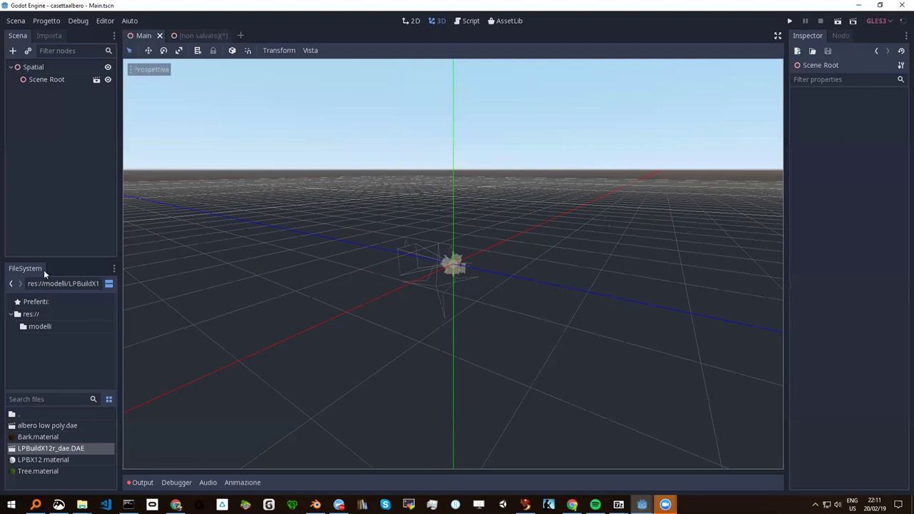
{"action": "left_click", "coordinate": [203, 36]}
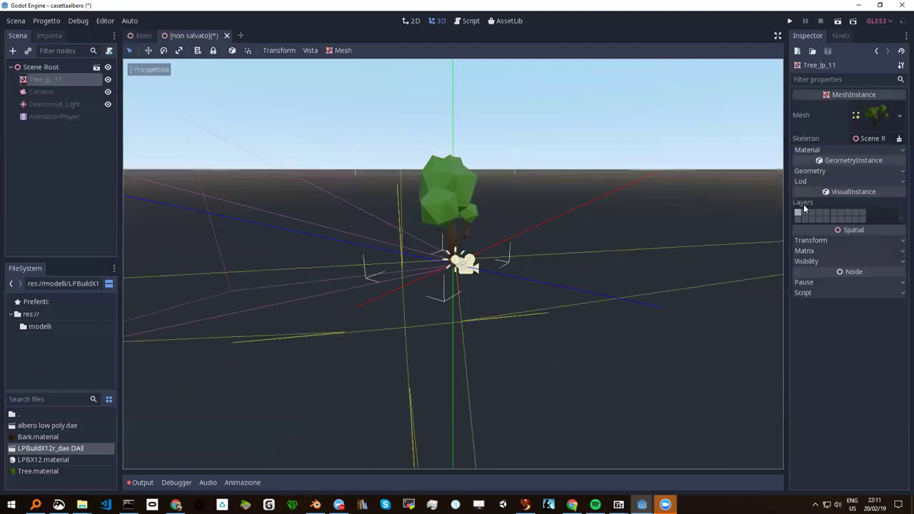
{"action": "scroll", "coordinate": [761, 240], "scroll_direction": "down", "scroll_amount": 1}
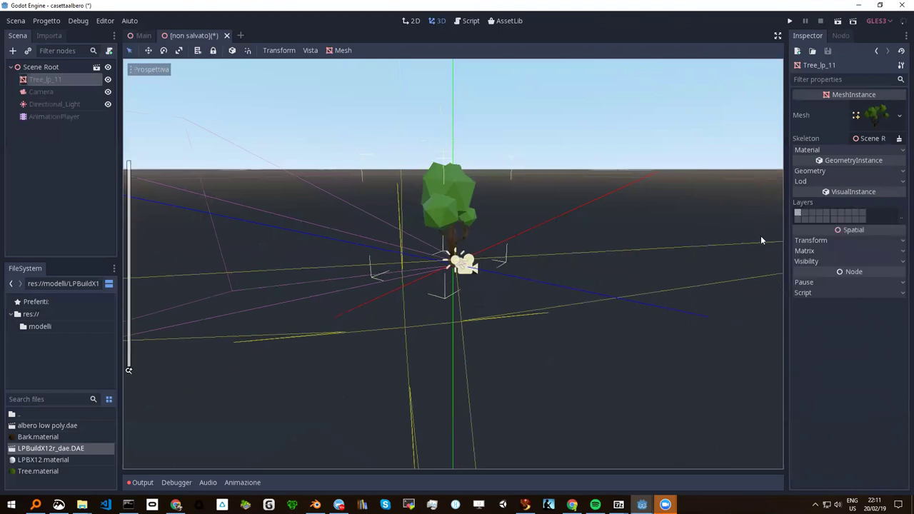
{"action": "left_click", "coordinate": [807, 240]}
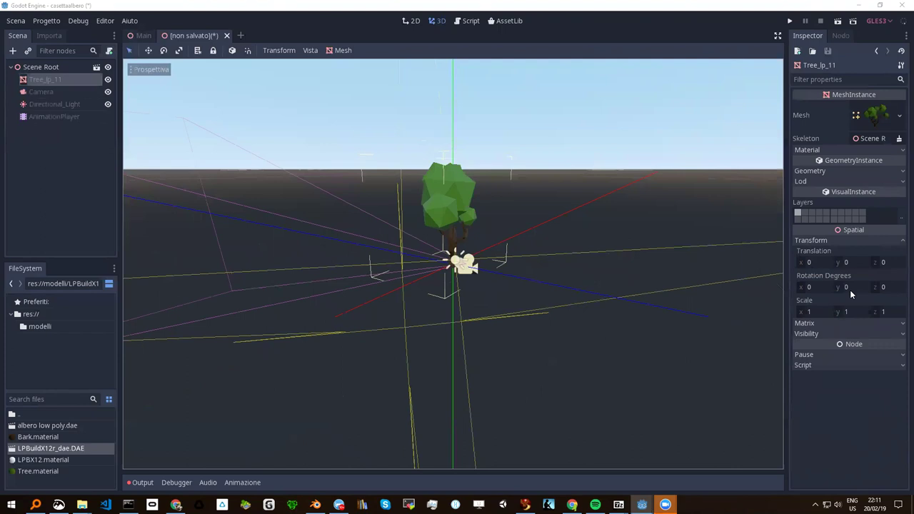
Scale the Tree_lp_11 mesh to 100 on X, Y and Z
{"action": "left_click", "coordinate": [819, 314]}
{"action": "type", "text": "10"}
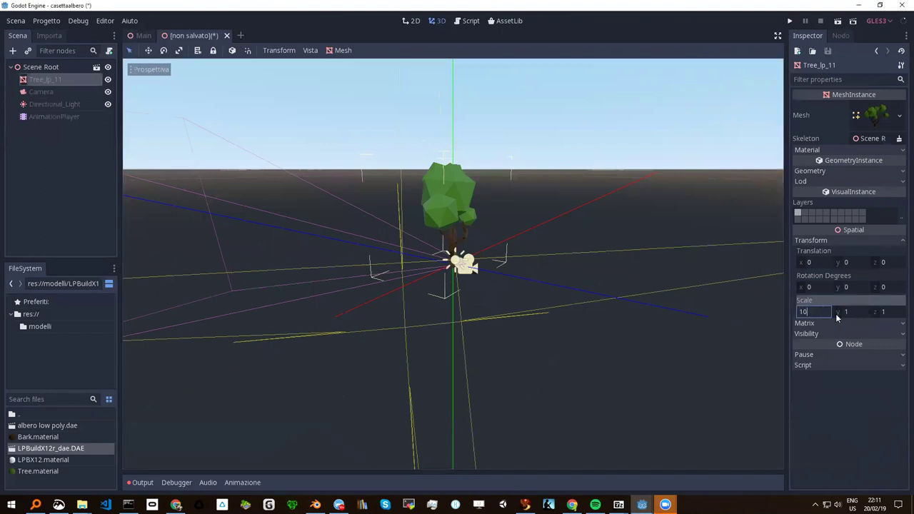
{"action": "type", "text": "0"}
{"action": "key", "text": "Tab"}
{"action": "type", "text": "100"}
{"action": "key", "text": "Tab"}
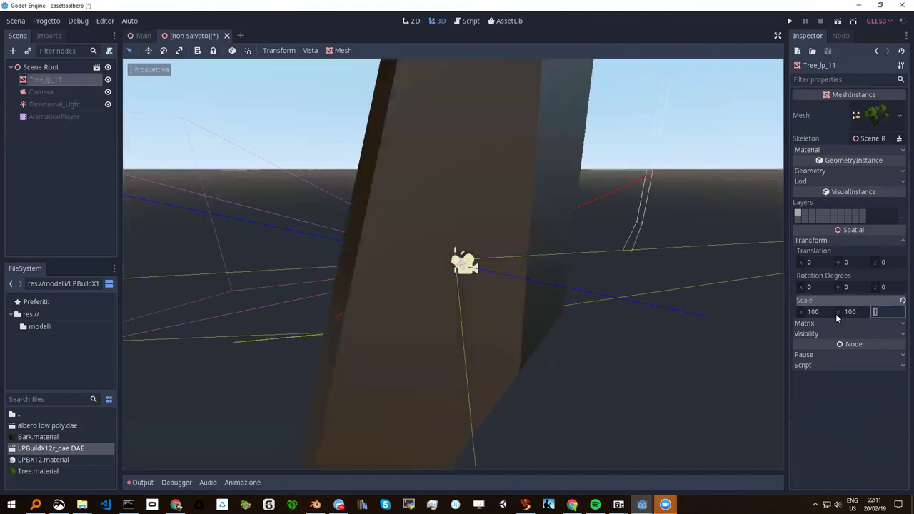
{"action": "type", "text": "00"}
{"action": "key", "text": "Return"}
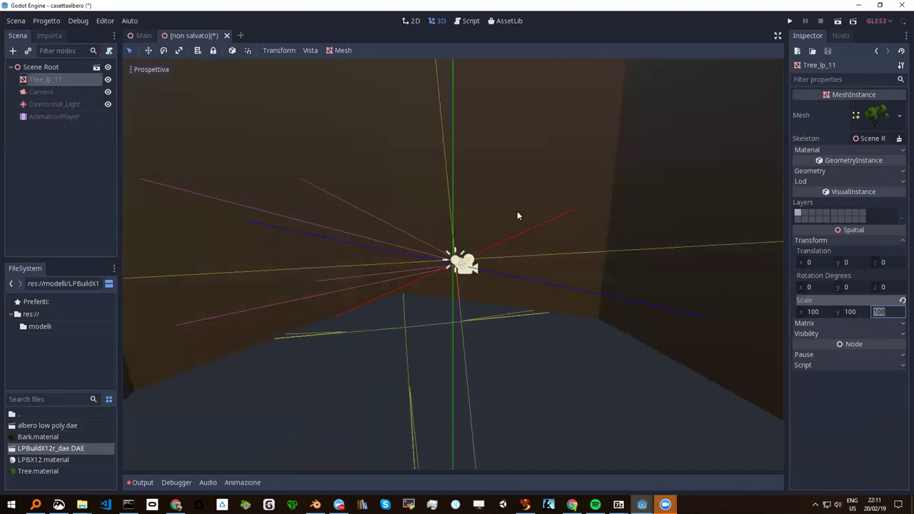
{"action": "scroll", "coordinate": [518, 214], "scroll_direction": "down", "scroll_amount": 5}
{"action": "scroll", "coordinate": [509, 221], "scroll_direction": "down", "scroll_amount": 4}
{"action": "scroll", "coordinate": [512, 230], "scroll_direction": "down", "scroll_amount": 3}
{"action": "scroll", "coordinate": [501, 193], "scroll_direction": "down", "scroll_amount": 3}
{"action": "mouse_move", "coordinate": [489, 204]}
{"action": "middle_mouse_down"}
{"action": "mouse_move", "coordinate": [434, 178]}
{"action": "mouse_move", "coordinate": [457, 162]}
{"action": "middle_mouse_up"}
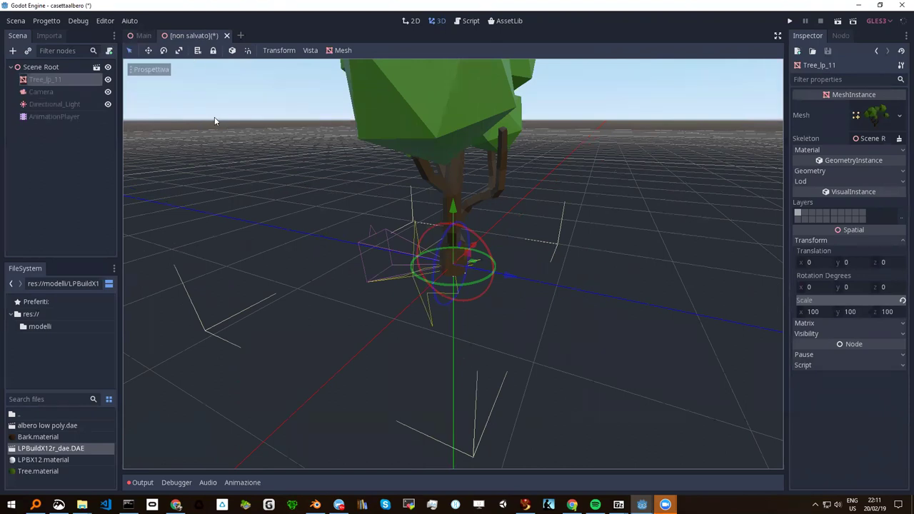
Save the inherited tree scene as albero.tscn
{"action": "key", "text": "ctrl+s"}
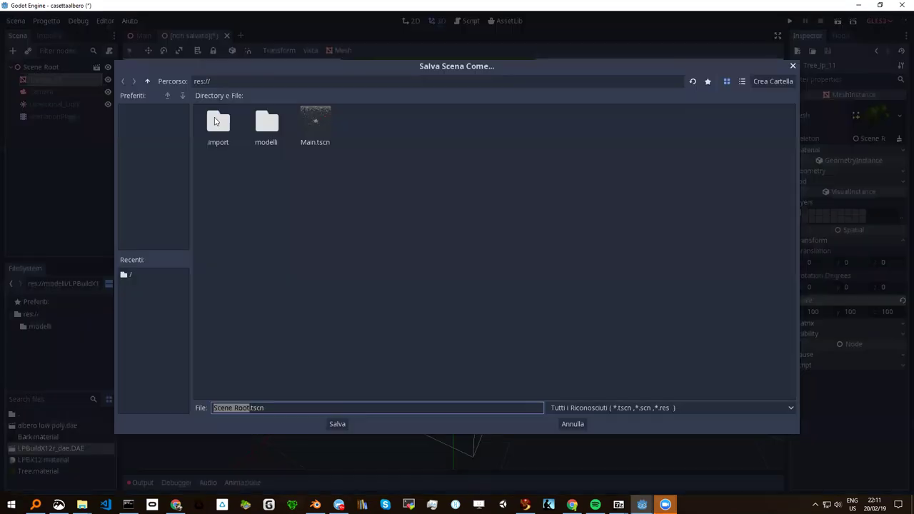
{"action": "type", "text": "albero"}
{"action": "key", "text": "Return"}
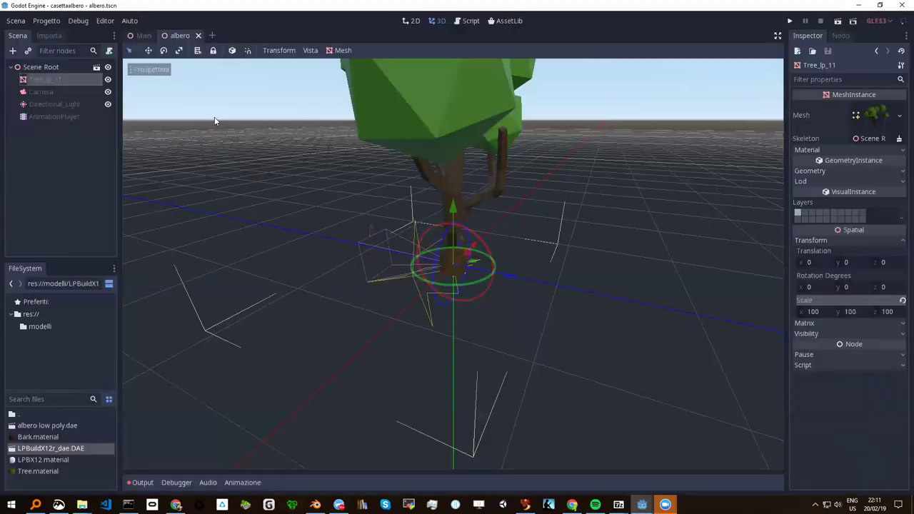
Delete the old Scene Root tree instance from the Main scene
{"action": "left_click", "coordinate": [143, 35]}
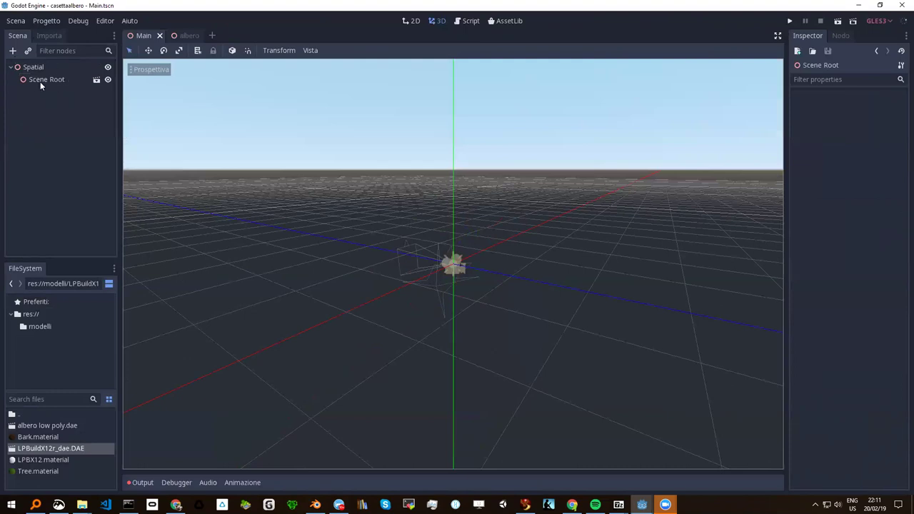
{"action": "left_click", "coordinate": [43, 82]}
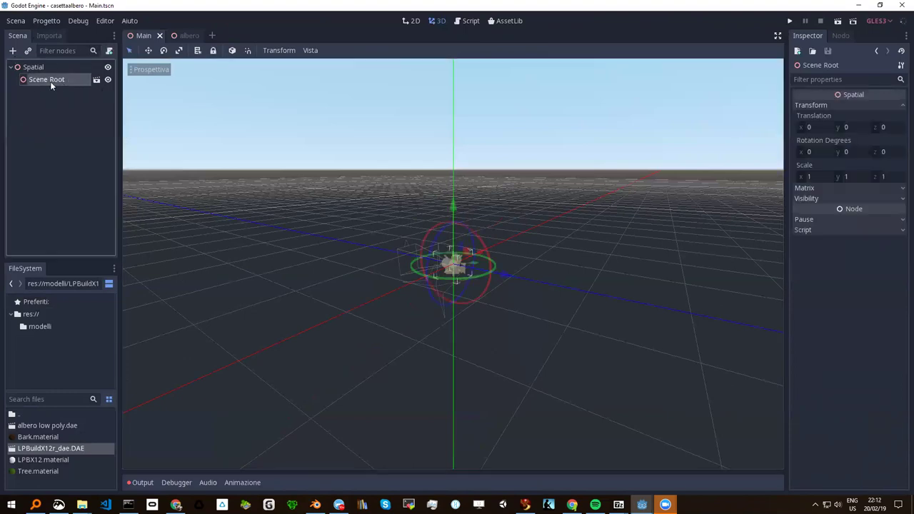
{"action": "right_click", "coordinate": [47, 82]}
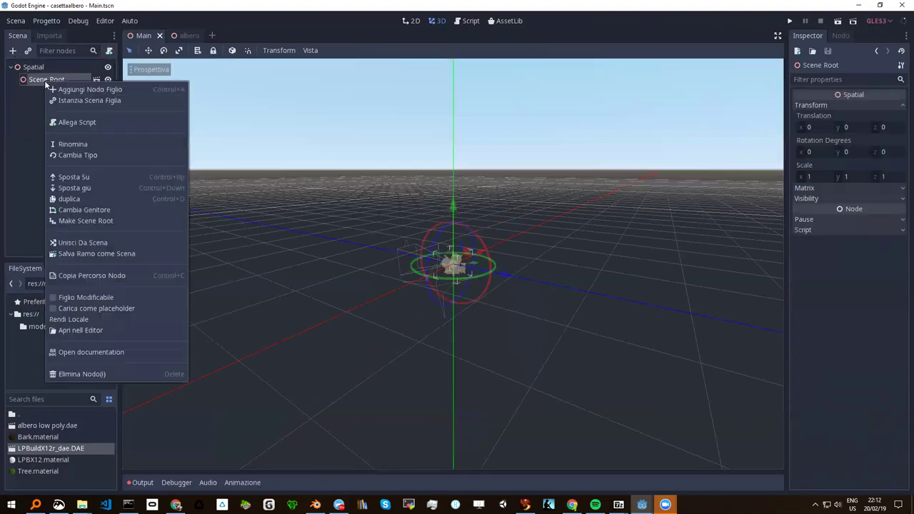
{"action": "left_click", "coordinate": [84, 371]}
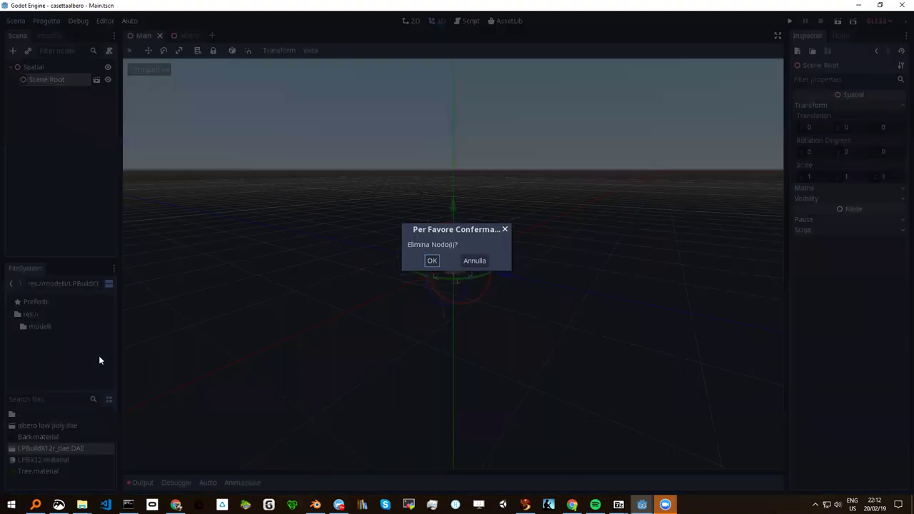
{"action": "left_click", "coordinate": [433, 259]}
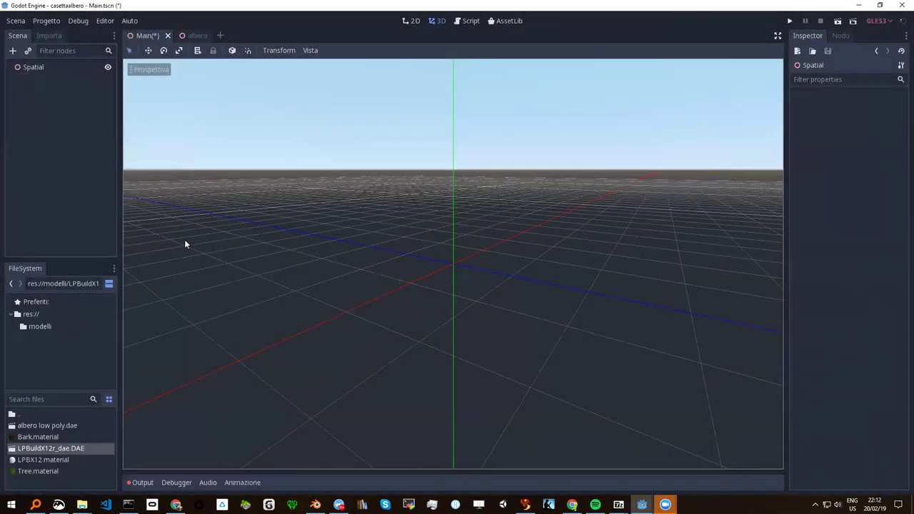
Instance albero.tscn under the Spatial root and open the tree scene in its own tab
{"action": "left_click", "coordinate": [36, 66]}
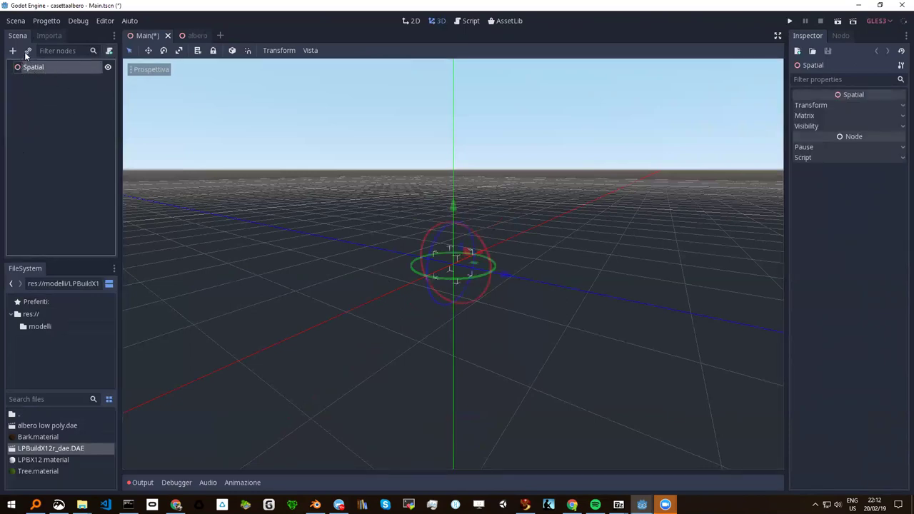
{"action": "left_click", "coordinate": [28, 50]}
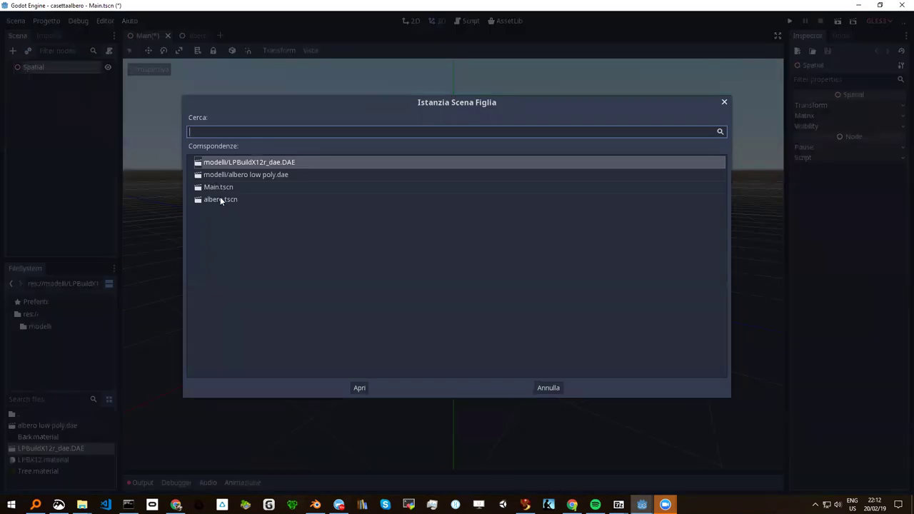
{"action": "left_click", "coordinate": [220, 199]}
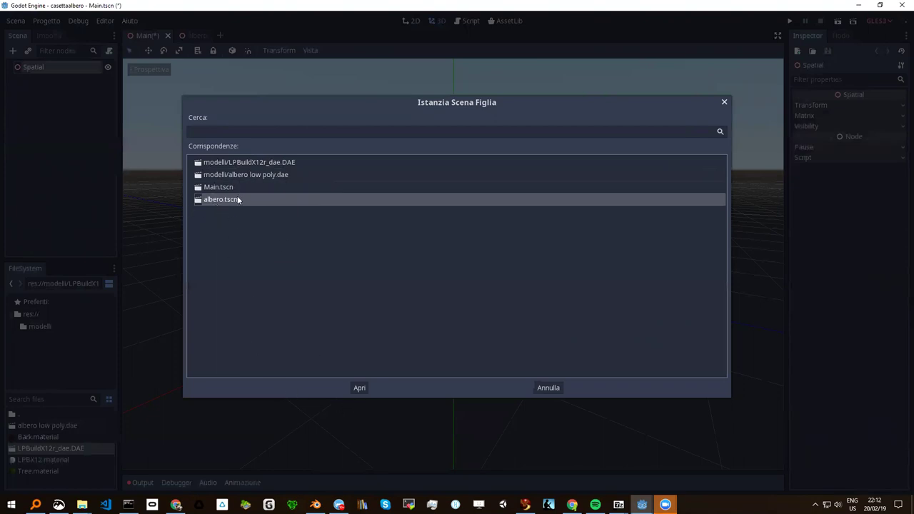
{"action": "left_click", "coordinate": [360, 388]}
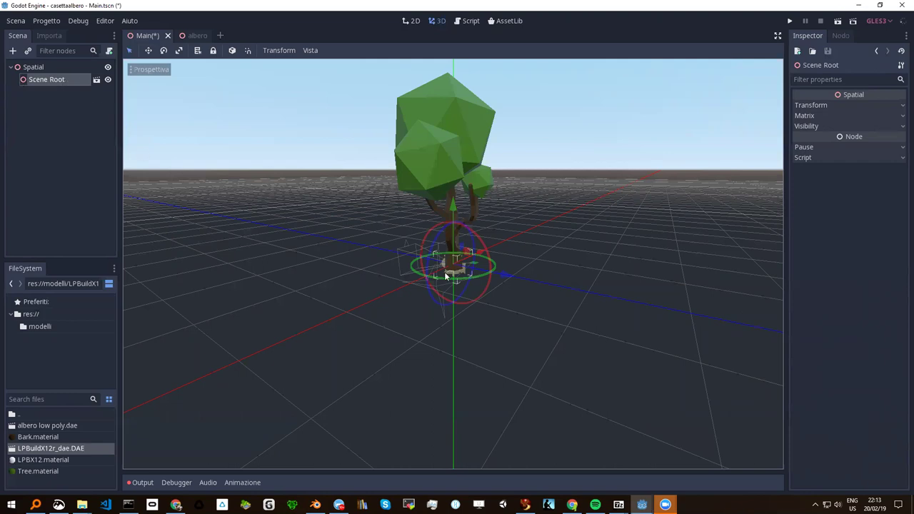
{"action": "left_click", "coordinate": [96, 80]}
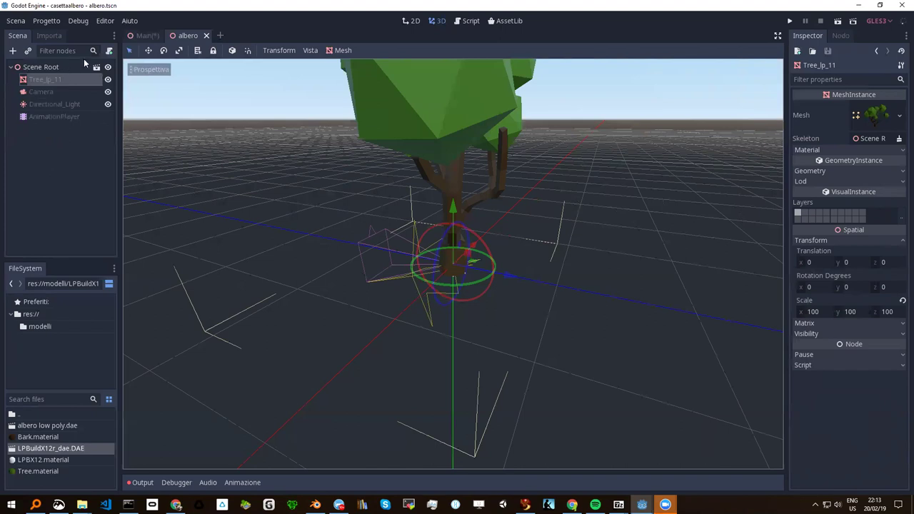
Back in Main, delete the Scene Root tree instance with Elimina Nodo
{"action": "left_click", "coordinate": [140, 36]}
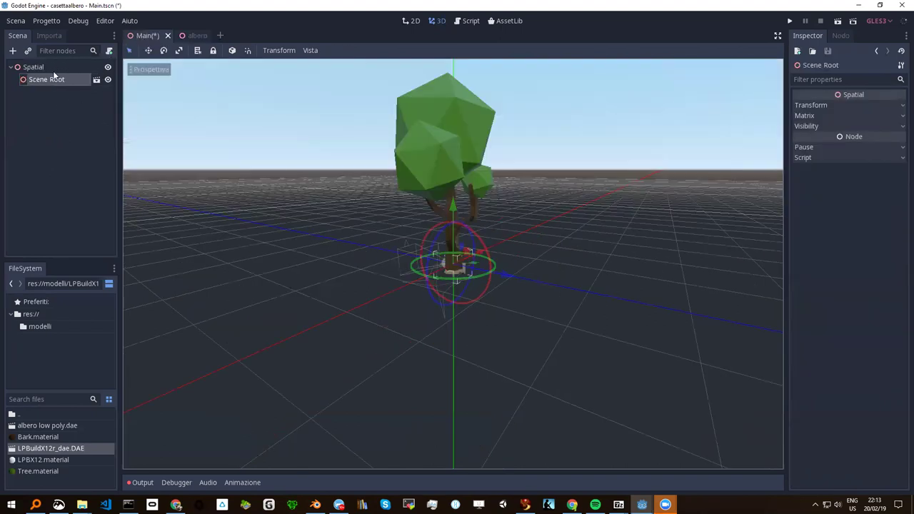
{"action": "right_click", "coordinate": [41, 78]}
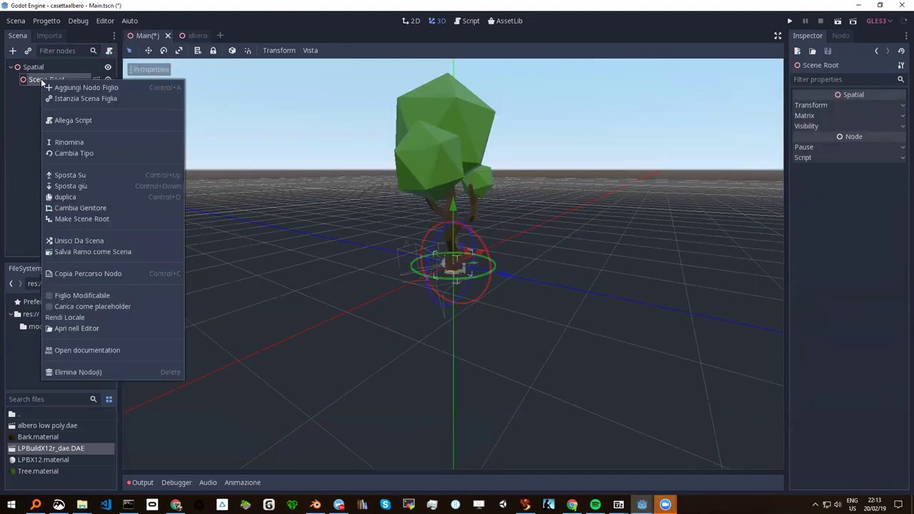
{"action": "left_click", "coordinate": [67, 372]}
{"action": "left_click", "coordinate": [430, 261]}
Instance albero.tscn under the Spatial root again
{"action": "left_click", "coordinate": [40, 69]}
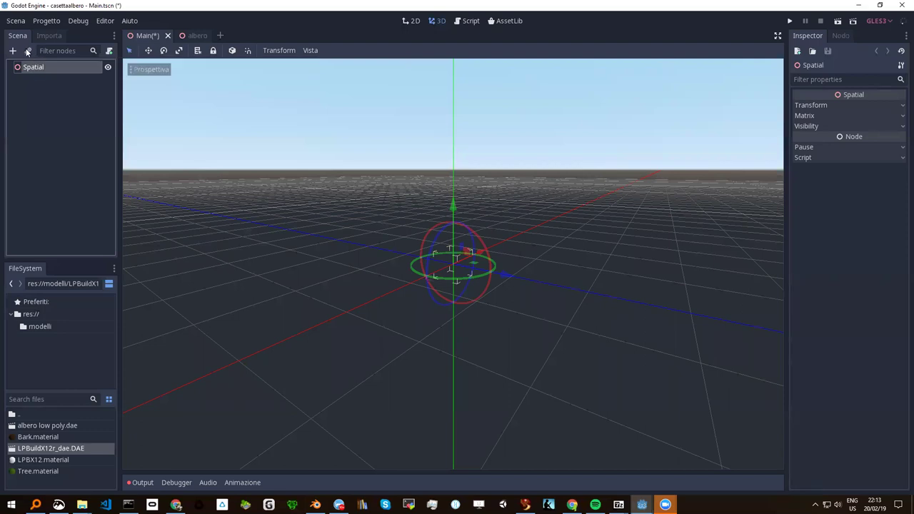
{"action": "left_click", "coordinate": [28, 51]}
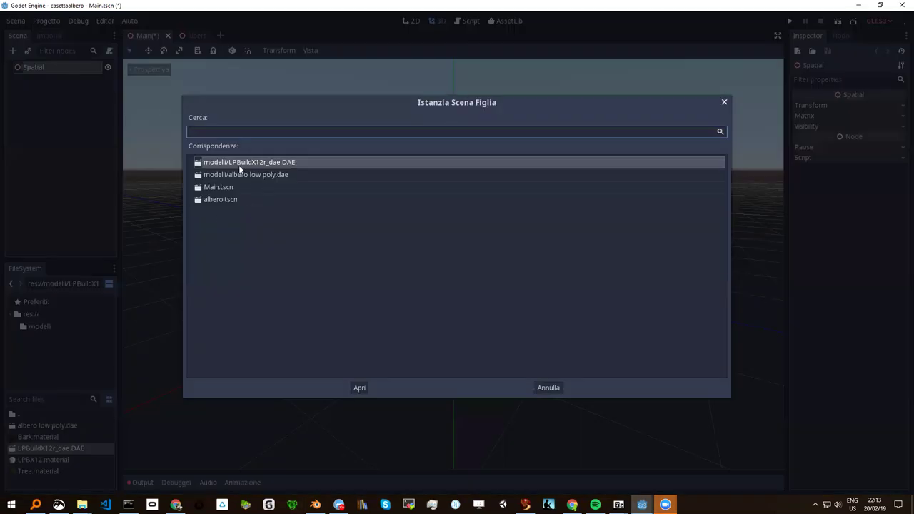
{"action": "left_click", "coordinate": [216, 199]}
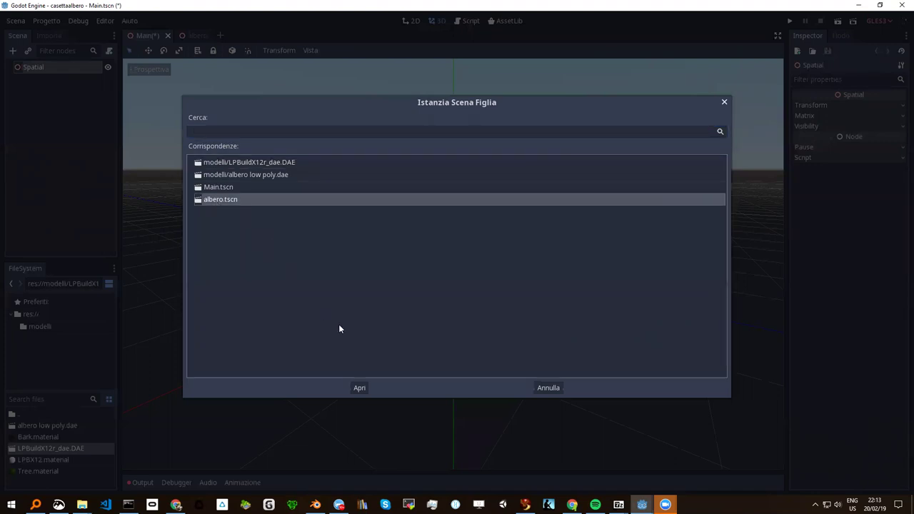
{"action": "left_click", "coordinate": [358, 388]}
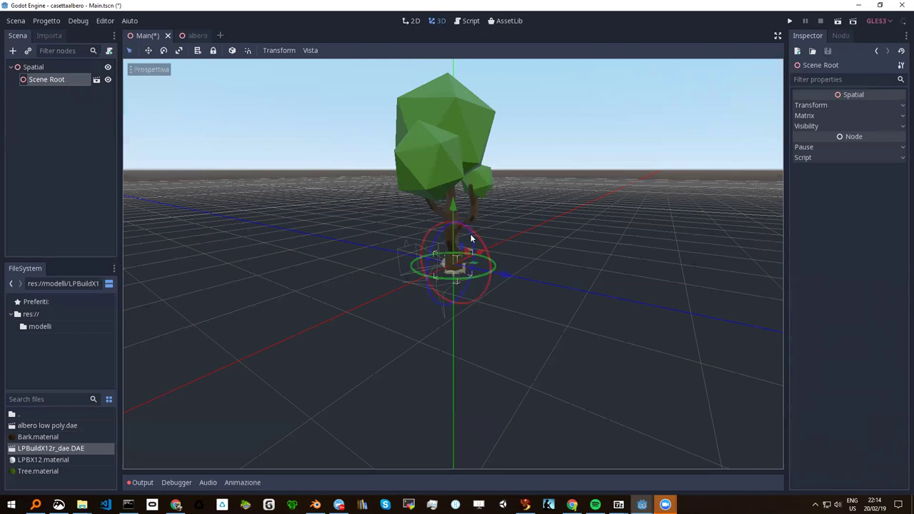
{"action": "left_click_drag", "start_coordinate": [430, 253], "coordinate": [430, 242]}
{"action": "left_click", "coordinate": [41, 326]}
{"action": "left_click", "coordinate": [30, 315]}
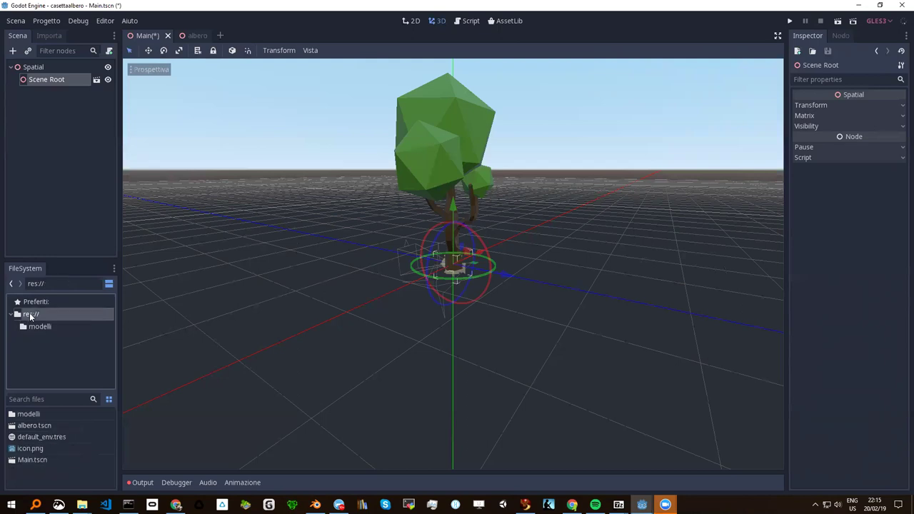
{"action": "left_click", "coordinate": [28, 459]}
{"action": "left_click", "coordinate": [31, 425]}
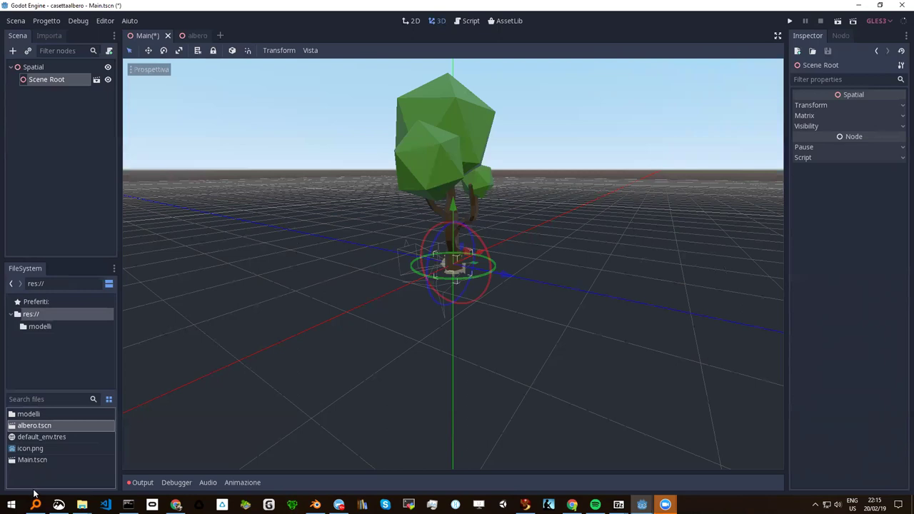
{"action": "left_click", "coordinate": [33, 458]}
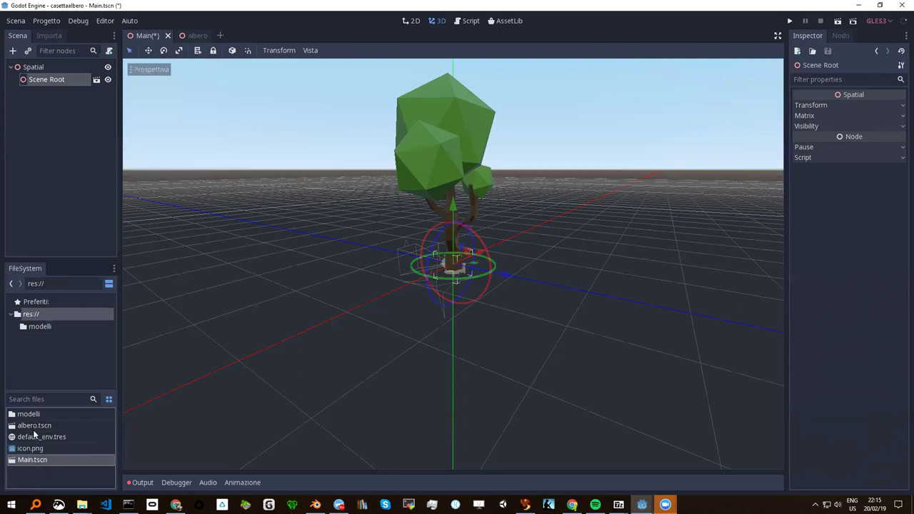
{"action": "left_click", "coordinate": [32, 425]}
{"action": "left_click", "coordinate": [32, 460]}
{"action": "left_click", "coordinate": [33, 325]}
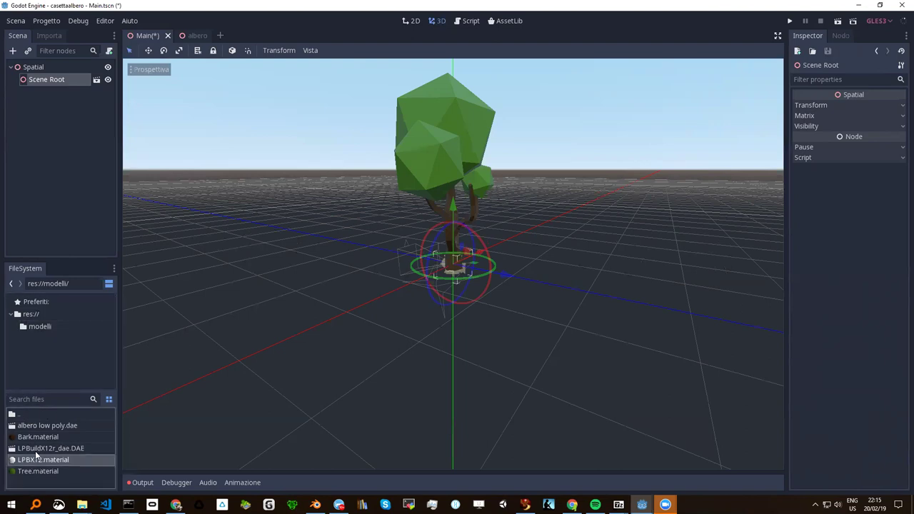
{"action": "left_click_drag", "start_coordinate": [30, 462], "coordinate": [14, 452]}
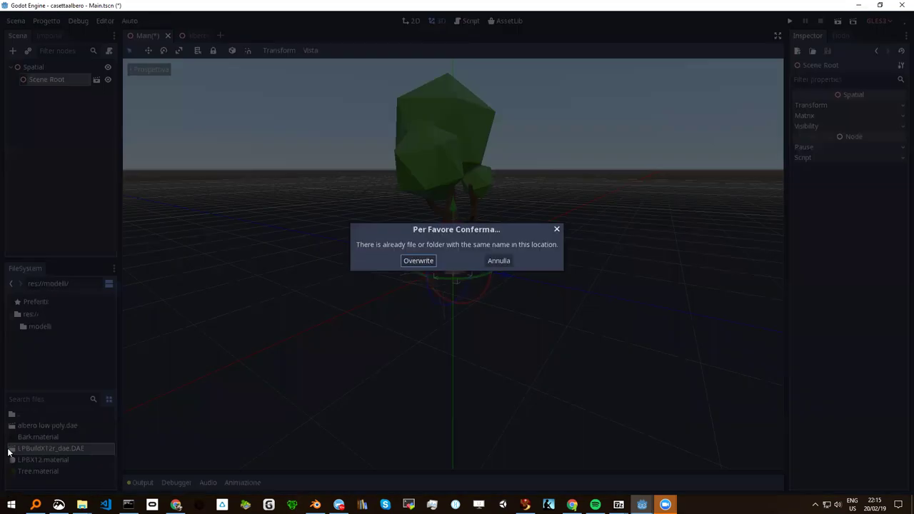
{"action": "left_click", "coordinate": [494, 262]}
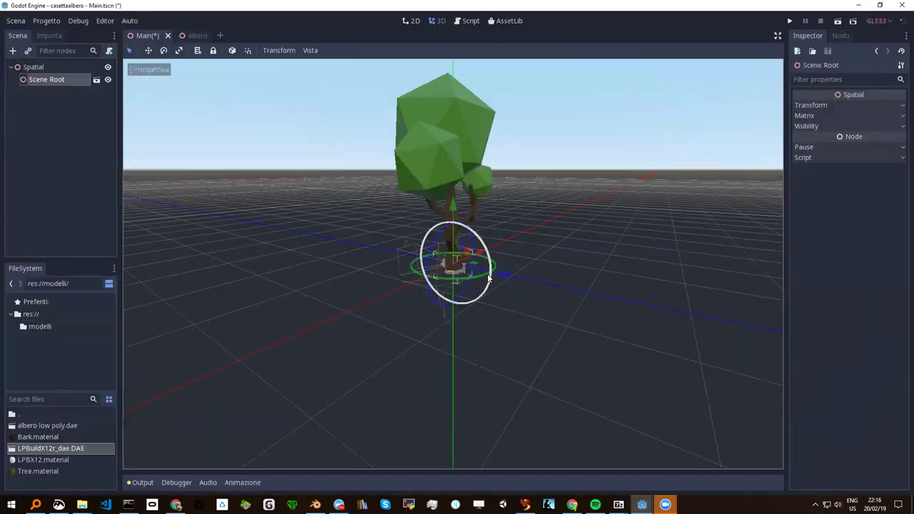
Create an inherited scene from LPBuildX12r_dae.DAE and save it as casetta.tscn
{"action": "double_click", "coordinate": [47, 450]}
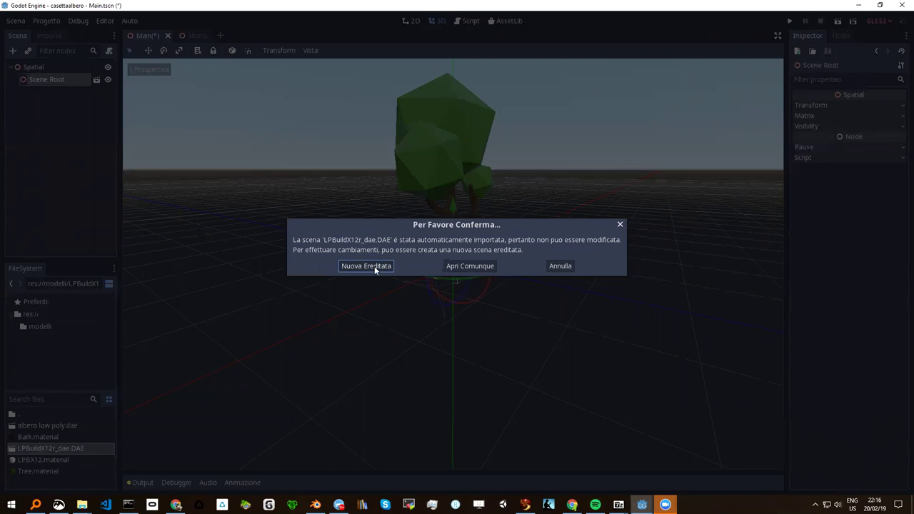
{"action": "left_click", "coordinate": [374, 266]}
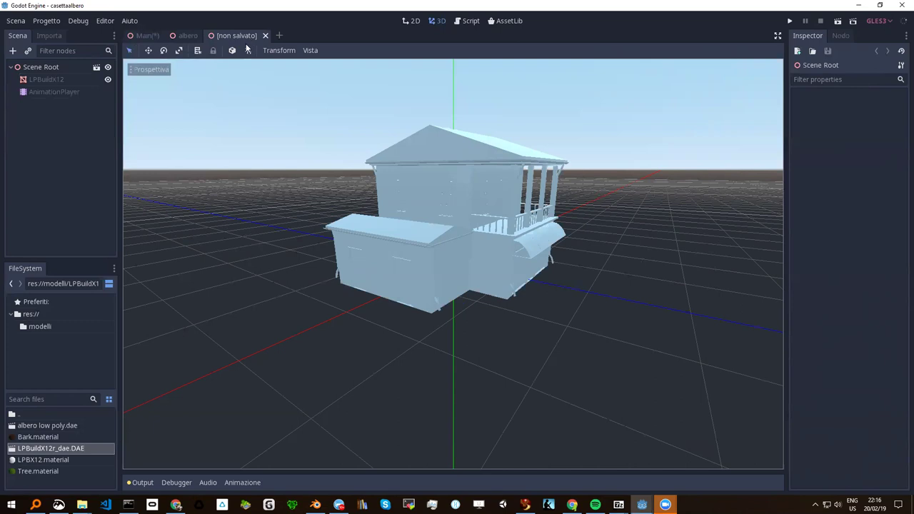
{"action": "key", "text": "ctrl+s"}
{"action": "type", "text": "casetta.tscn"}
{"action": "key", "text": "Return"}
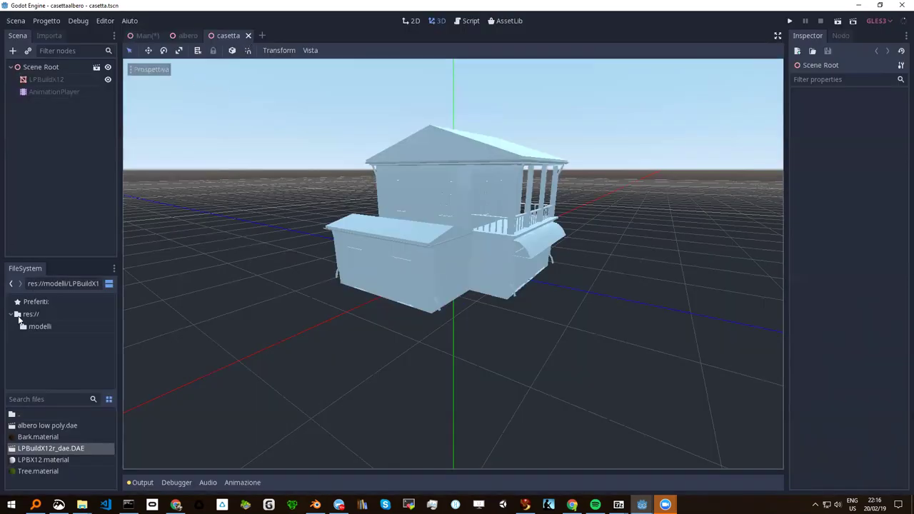
Check casetta.tscn and Main.tscn in the project root files, then go back to Main
{"action": "left_click", "coordinate": [30, 315]}
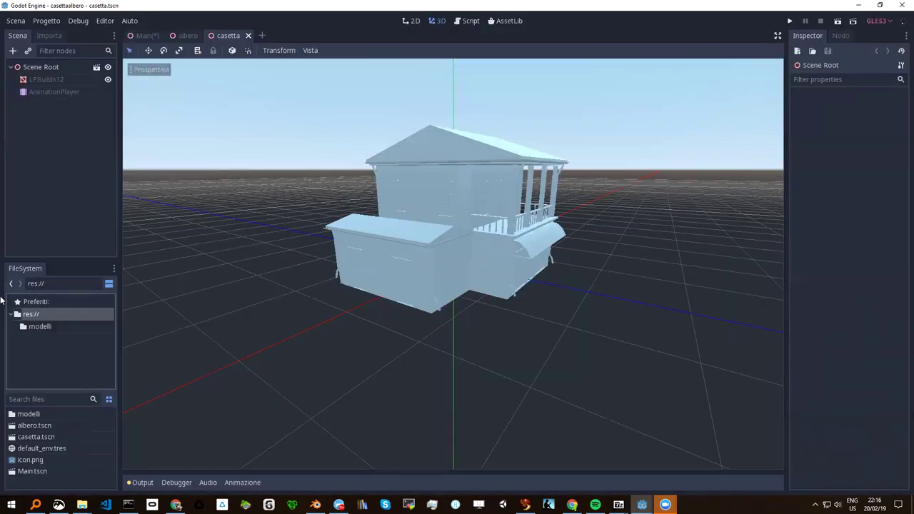
{"action": "left_click", "coordinate": [40, 424]}
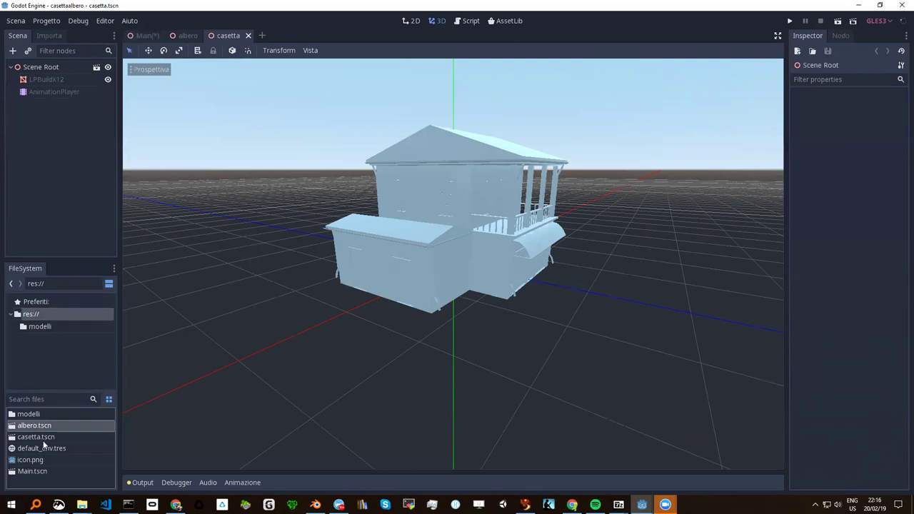
{"action": "left_click", "coordinate": [43, 442]}
{"action": "left_click", "coordinate": [49, 470]}
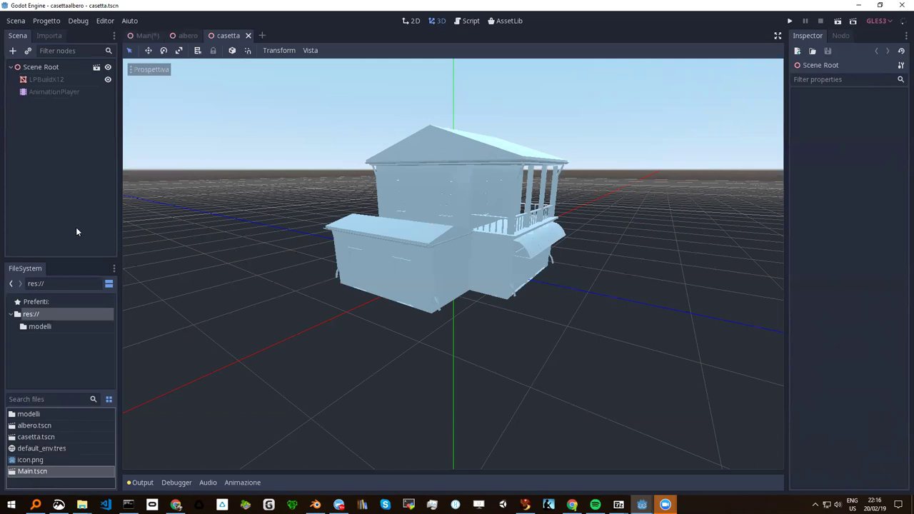
{"action": "left_click", "coordinate": [144, 36]}
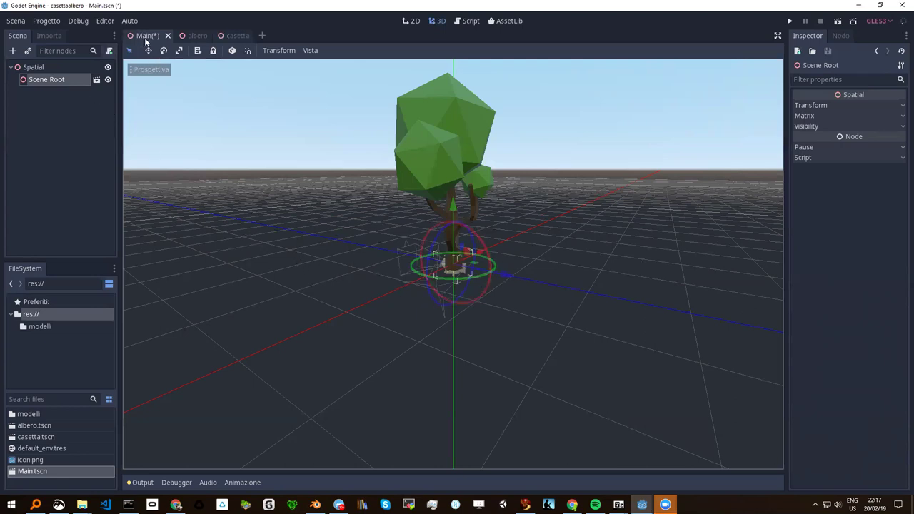
Save Main, then instance casetta.tscn under Spatial beside the tree and zoom out to view both
{"action": "key", "text": "ctrl+s"}
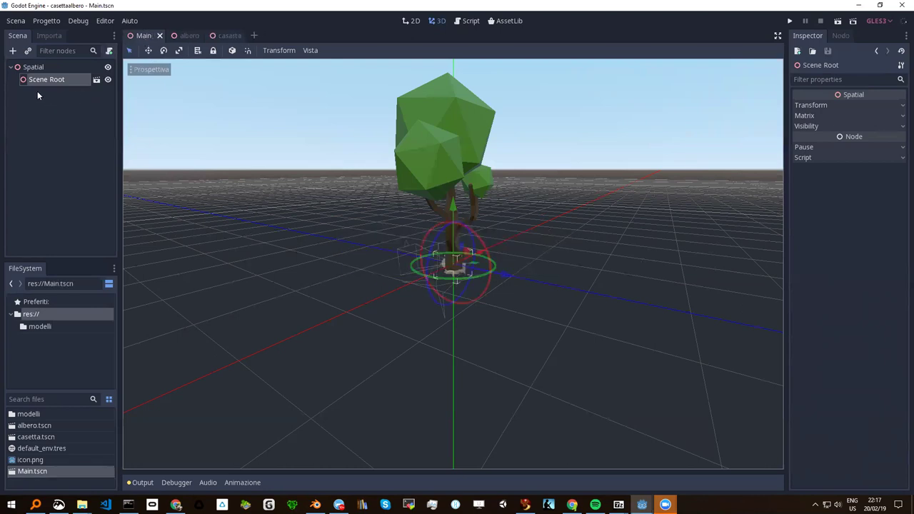
{"action": "left_click", "coordinate": [26, 68]}
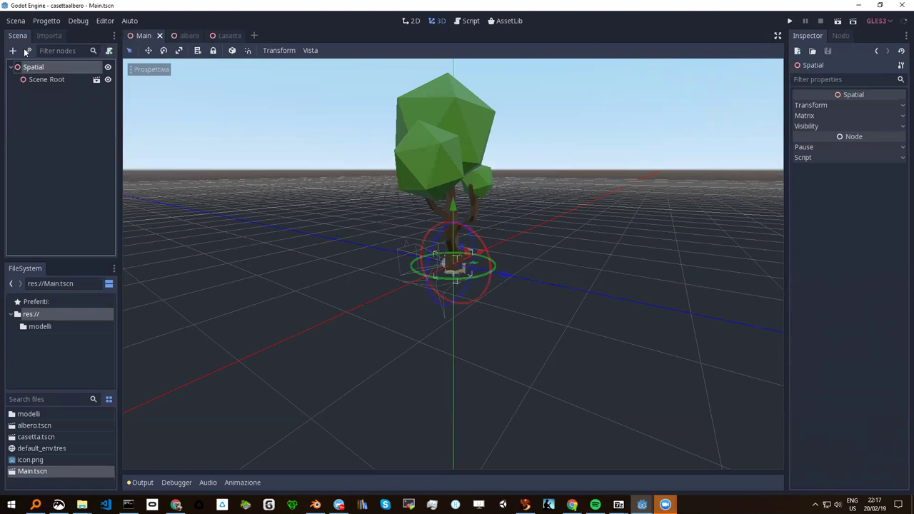
{"action": "left_click", "coordinate": [28, 53]}
{"action": "left_click", "coordinate": [29, 54]}
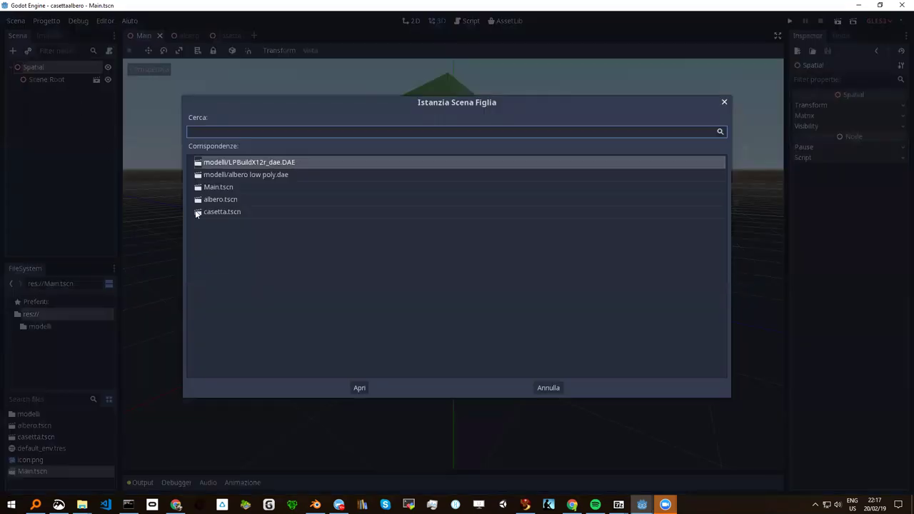
{"action": "left_click", "coordinate": [218, 211]}
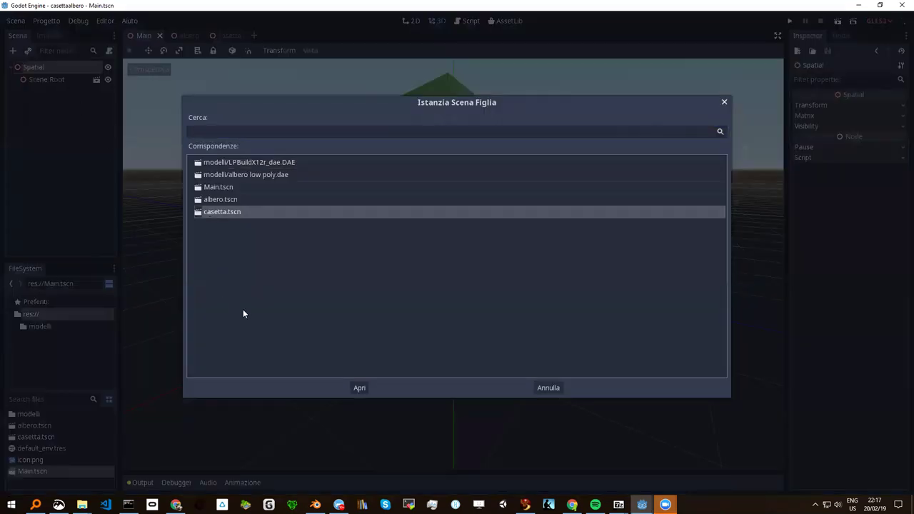
{"action": "left_click", "coordinate": [361, 388]}
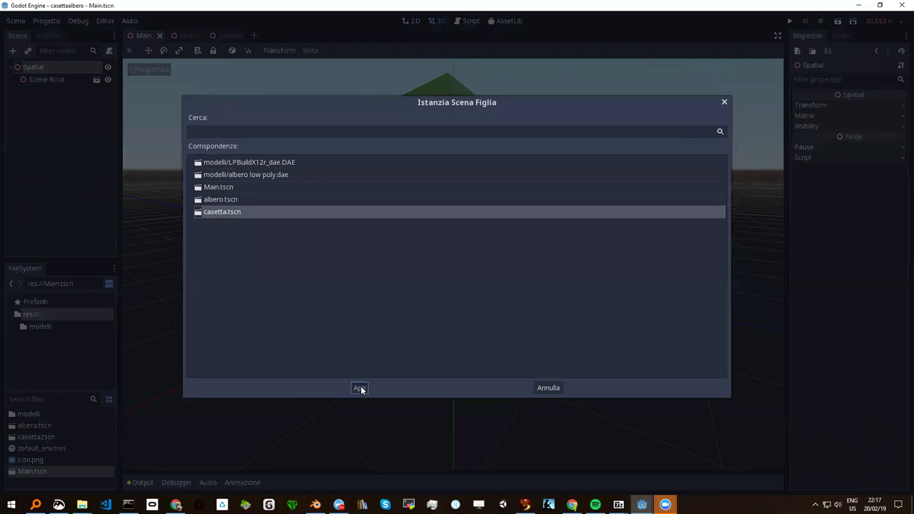
{"action": "left_click", "coordinate": [359, 389]}
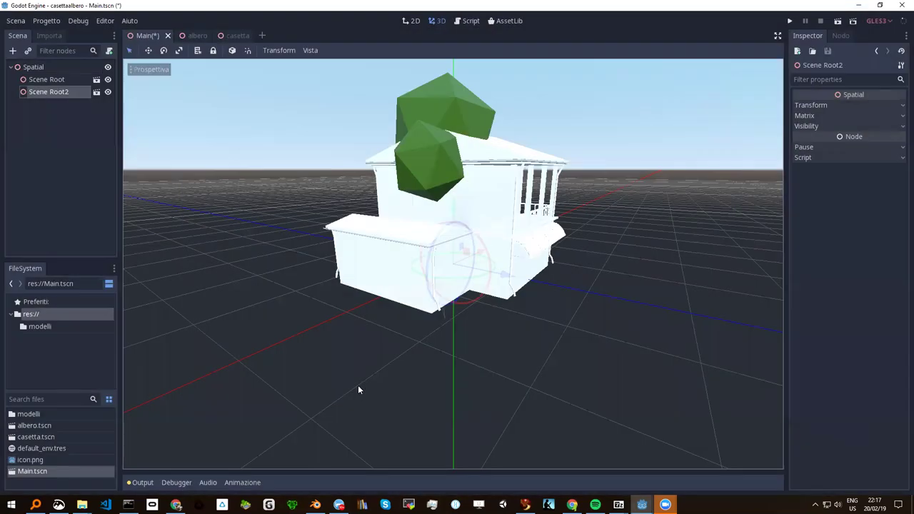
{"action": "scroll", "coordinate": [503, 228], "scroll_direction": "down", "scroll_amount": 8}
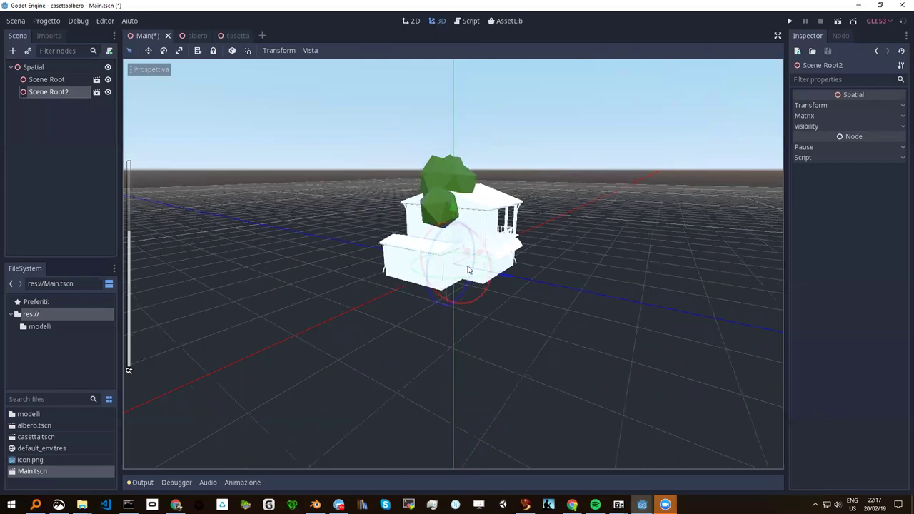
{"action": "mouse_move", "coordinate": [464, 233]}
{"action": "middle_mouse_down"}
{"action": "mouse_move", "coordinate": [437, 254]}
{"action": "mouse_move", "coordinate": [281, 154]}
{"action": "middle_mouse_up"}
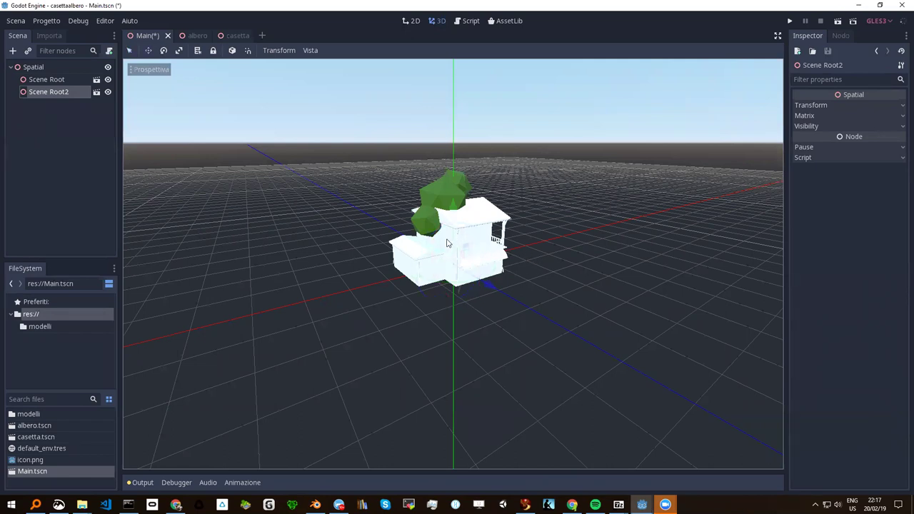
Look down on the house and tree from higher, then start sliding the house left along X
{"action": "mouse_move", "coordinate": [476, 292]}
{"action": "middle_mouse_down"}
{"action": "mouse_move", "coordinate": [502, 333]}
{"action": "mouse_move", "coordinate": [486, 339]}
{"action": "mouse_move", "coordinate": [469, 286]}
{"action": "mouse_move", "coordinate": [448, 289]}
{"action": "mouse_move", "coordinate": [465, 302]}
{"action": "mouse_move", "coordinate": [499, 301]}
{"action": "middle_mouse_up"}
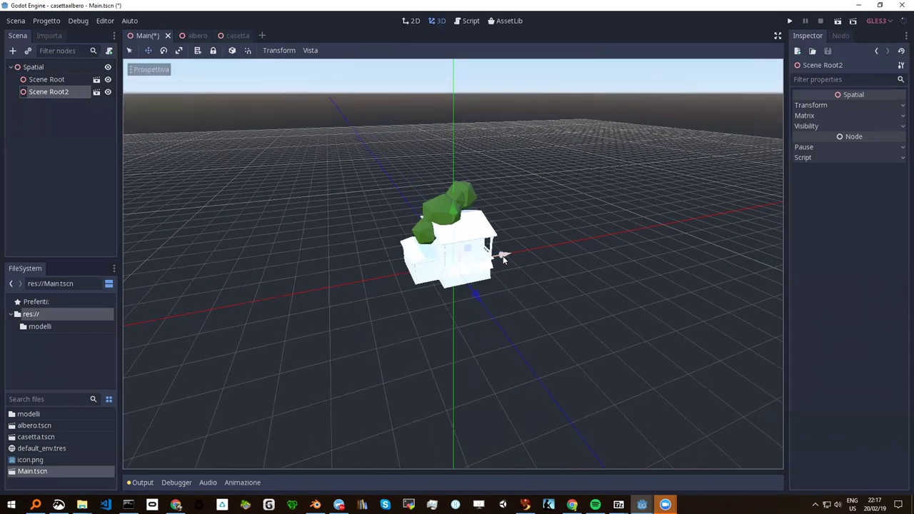
{"action": "left_click_drag", "start_coordinate": [503, 259], "coordinate": [415, 279]}
Orbit and zoom around the scene to confirm the house now stands left of the tree
{"action": "scroll", "coordinate": [433, 326], "scroll_direction": "up", "scroll_amount": 1}
{"action": "mouse_move", "coordinate": [433, 326]}
{"action": "middle_mouse_down"}
{"action": "mouse_move", "coordinate": [425, 304]}
{"action": "mouse_move", "coordinate": [461, 299]}
{"action": "mouse_move", "coordinate": [416, 307]}
{"action": "mouse_move", "coordinate": [300, 271]}
{"action": "mouse_move", "coordinate": [318, 269]}
{"action": "mouse_move", "coordinate": [298, 247]}
{"action": "mouse_move", "coordinate": [299, 270]}
{"action": "middle_mouse_up"}
{"action": "scroll", "coordinate": [376, 298], "scroll_direction": "up", "scroll_amount": 2}
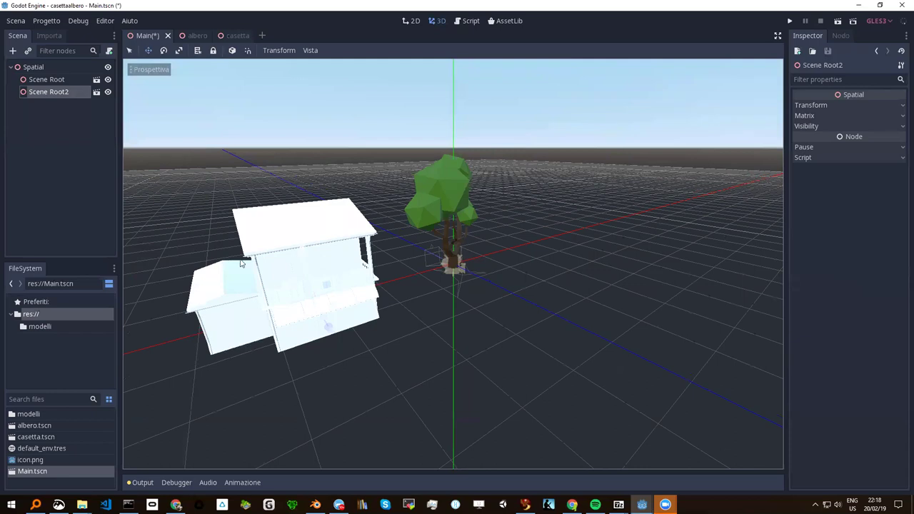
{"action": "mouse_move", "coordinate": [295, 283]}
{"action": "middle_mouse_down"}
{"action": "mouse_move", "coordinate": [297, 264]}
{"action": "mouse_move", "coordinate": [278, 285]}
{"action": "mouse_move", "coordinate": [388, 316]}
{"action": "middle_mouse_up"}
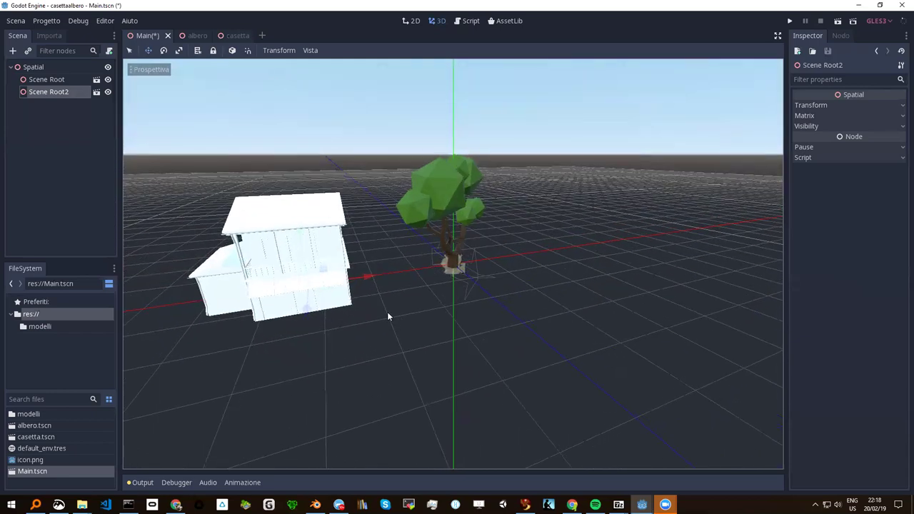
{"action": "mouse_move", "coordinate": [418, 269]}
{"action": "middle_mouse_down"}
{"action": "mouse_move", "coordinate": [426, 279]}
{"action": "mouse_move", "coordinate": [467, 273]}
{"action": "mouse_move", "coordinate": [432, 283]}
{"action": "mouse_move", "coordinate": [361, 271]}
{"action": "mouse_move", "coordinate": [383, 267]}
{"action": "mouse_move", "coordinate": [353, 279]}
{"action": "mouse_move", "coordinate": [335, 269]}
{"action": "middle_mouse_up"}
{"action": "scroll", "coordinate": [429, 279], "scroll_direction": "down", "scroll_amount": 2}
{"action": "scroll", "coordinate": [429, 278], "scroll_direction": "down", "scroll_amount": 2}
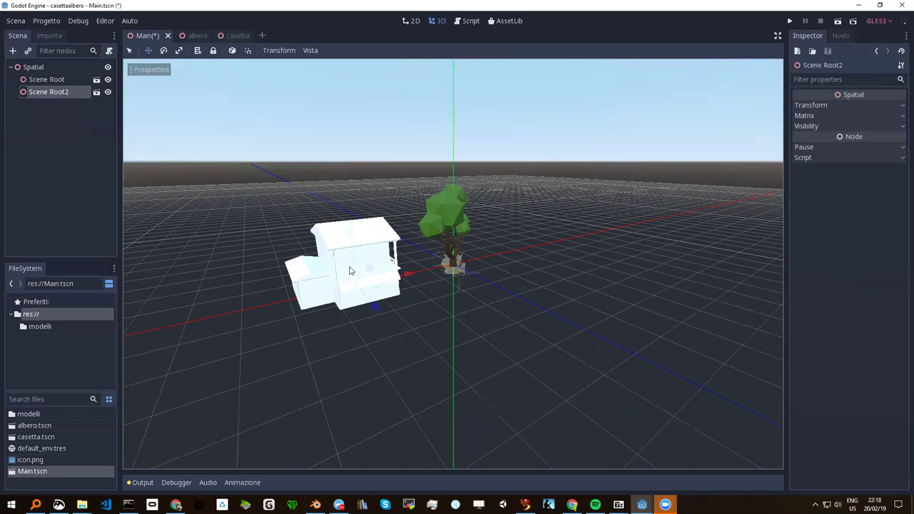
{"action": "left_click", "coordinate": [50, 79]}
{"action": "left_click", "coordinate": [53, 92]}
{"action": "left_click", "coordinate": [59, 79]}
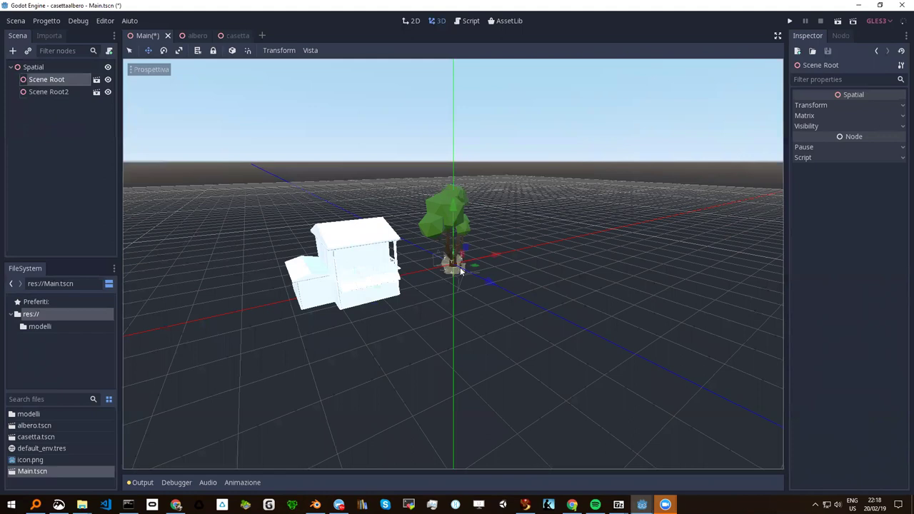
{"action": "left_click", "coordinate": [52, 92]}
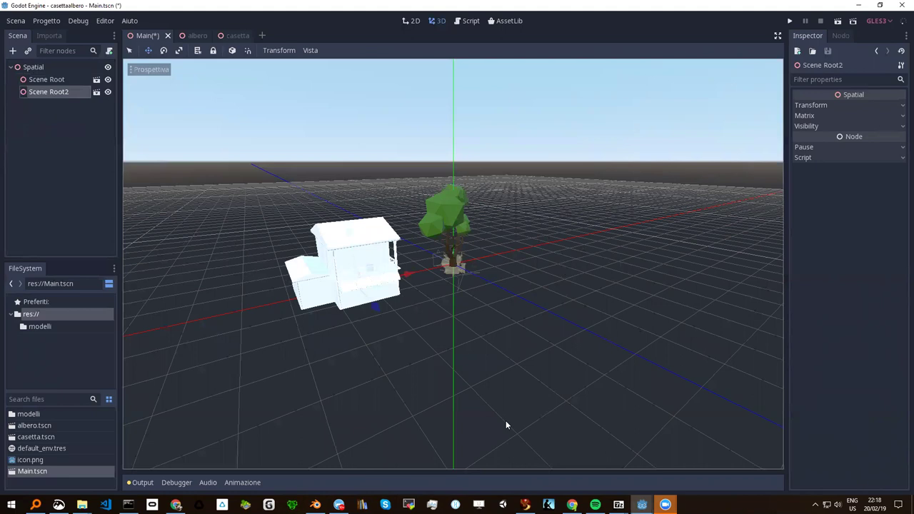
{"action": "mouse_move", "coordinate": [447, 364]}
{"action": "middle_mouse_down"}
{"action": "mouse_move", "coordinate": [445, 347]}
{"action": "mouse_move", "coordinate": [455, 359]}
{"action": "mouse_move", "coordinate": [444, 368]}
{"action": "middle_mouse_up"}
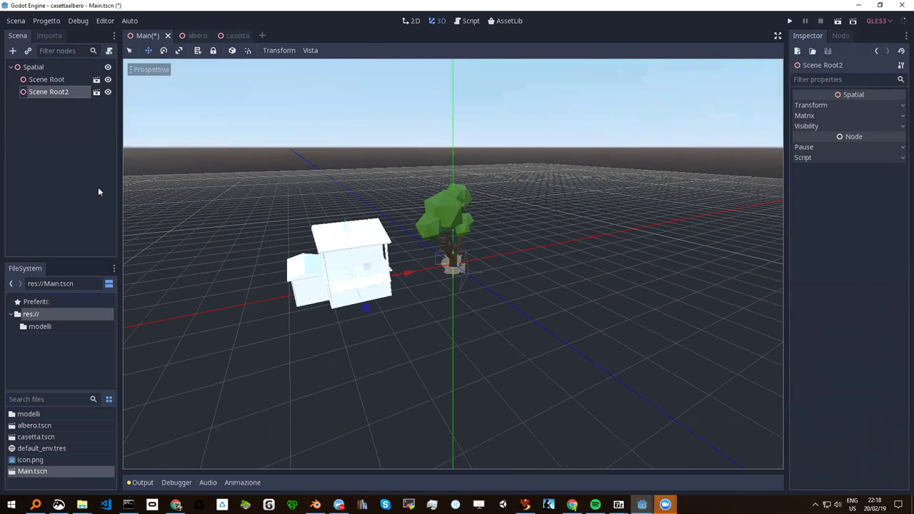
{"action": "left_click", "coordinate": [38, 68]}
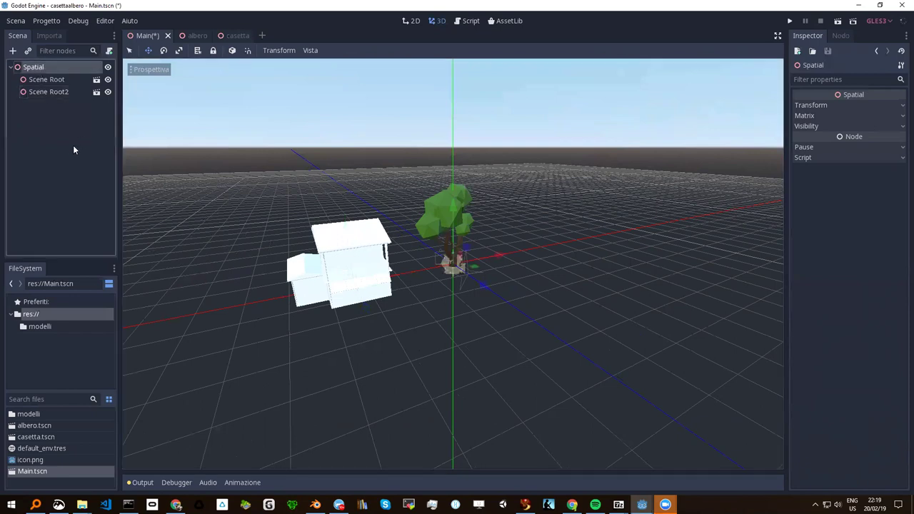
Create a MeshInstance child of Spatial by searching 'mesh' in the new-node dialog
{"action": "left_click", "coordinate": [12, 50]}
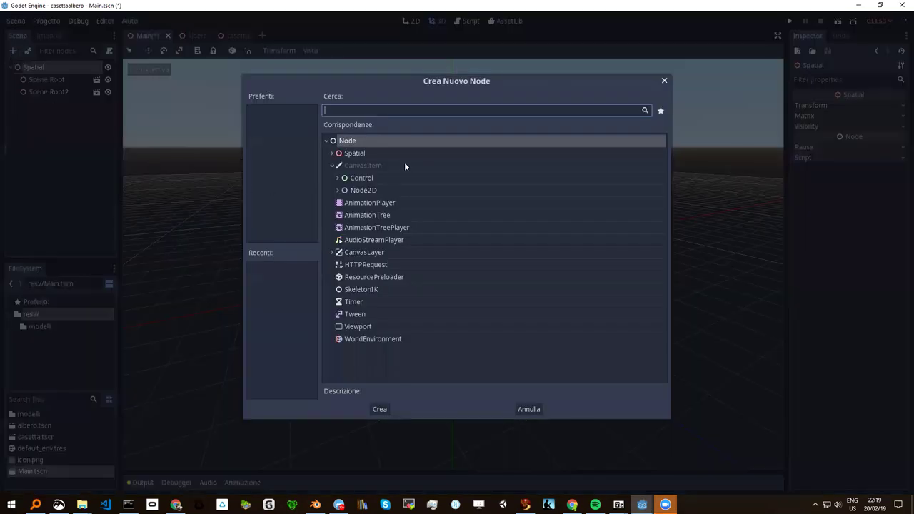
{"action": "type", "text": "mesh"}
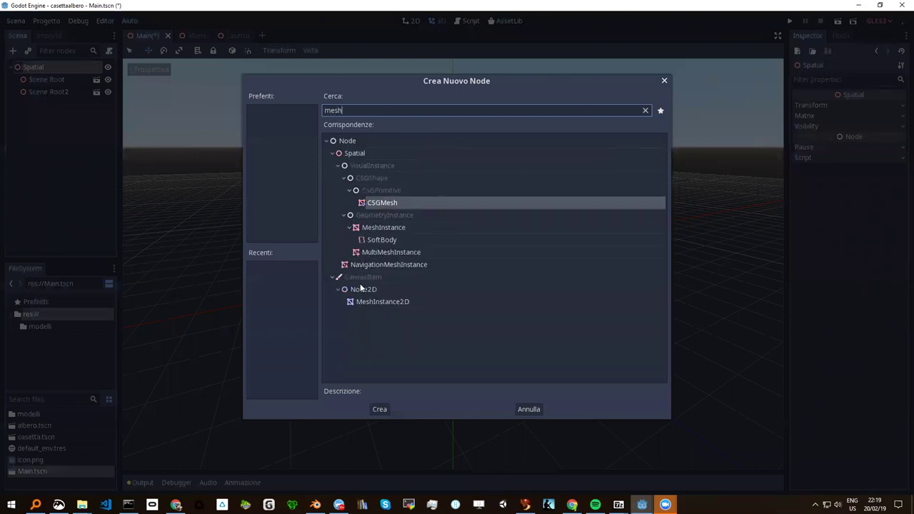
{"action": "left_click", "coordinate": [380, 229]}
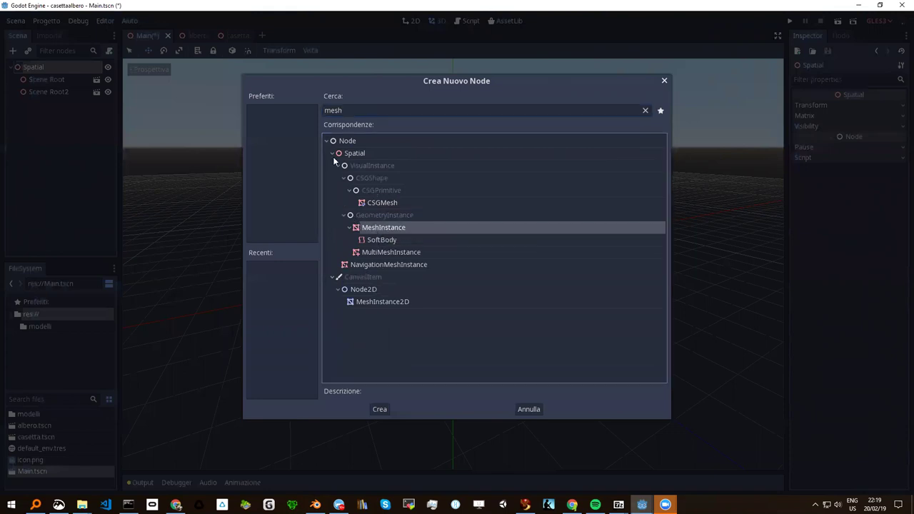
{"action": "left_click", "coordinate": [378, 411]}
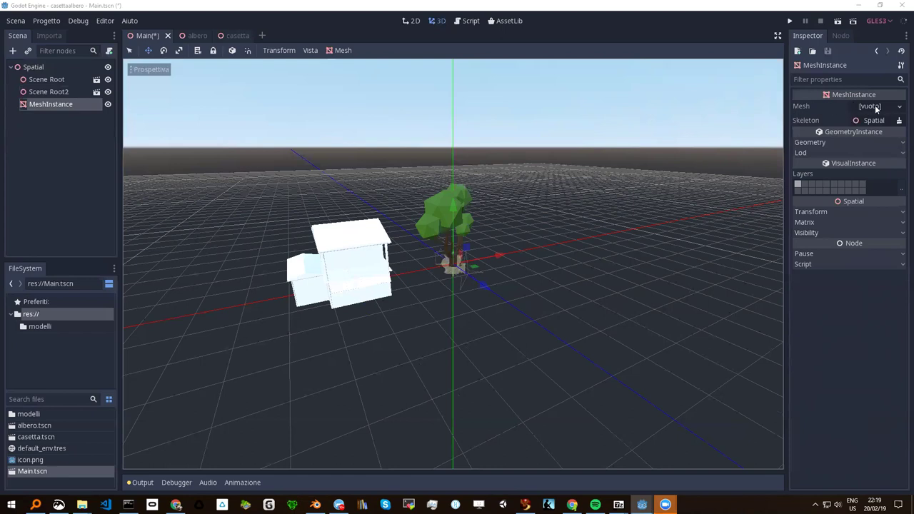
Give the MeshInstance a new PlaneMesh, replacing an accidental PrismMesh, and expand its Transform
{"action": "left_click", "coordinate": [875, 107]}
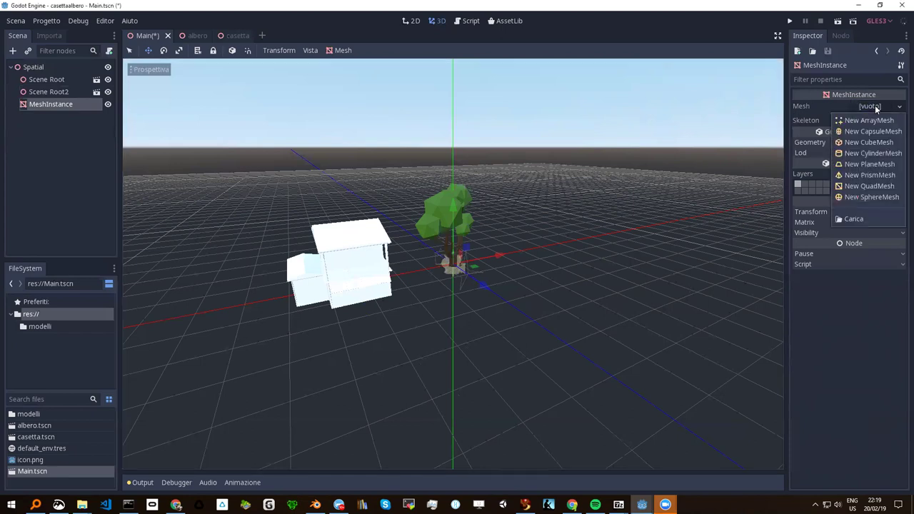
{"action": "left_click", "coordinate": [863, 176]}
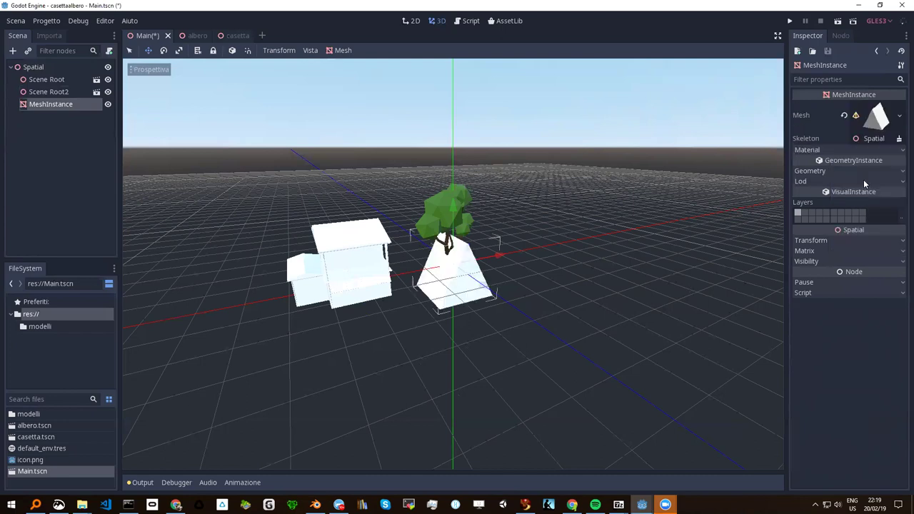
{"action": "left_click", "coordinate": [899, 122]}
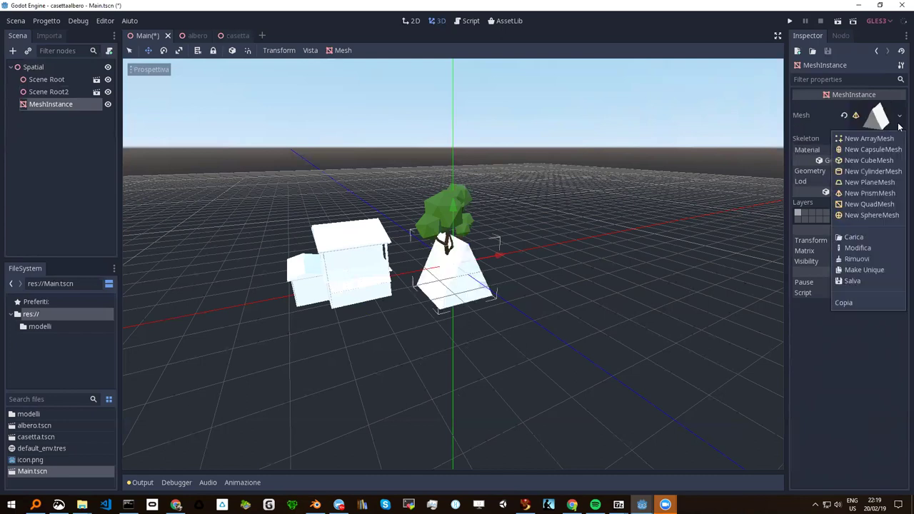
{"action": "left_click", "coordinate": [869, 182]}
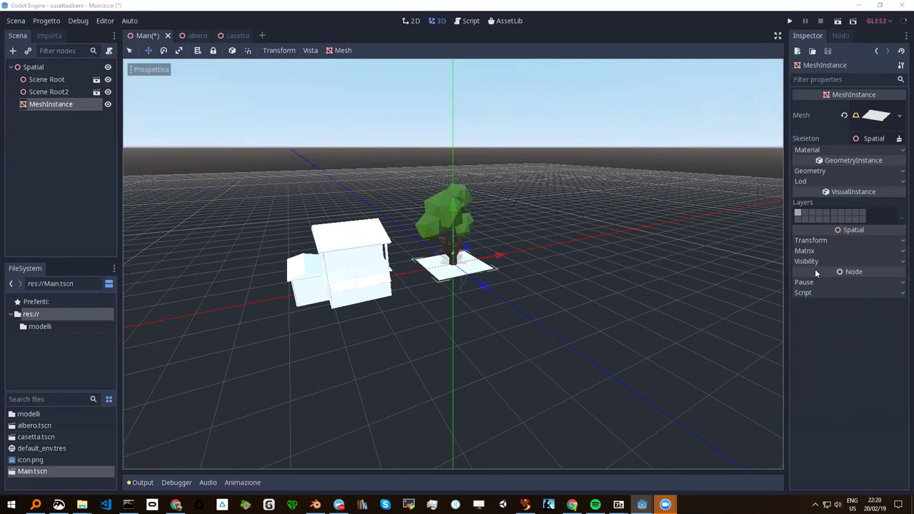
{"action": "left_click", "coordinate": [812, 240]}
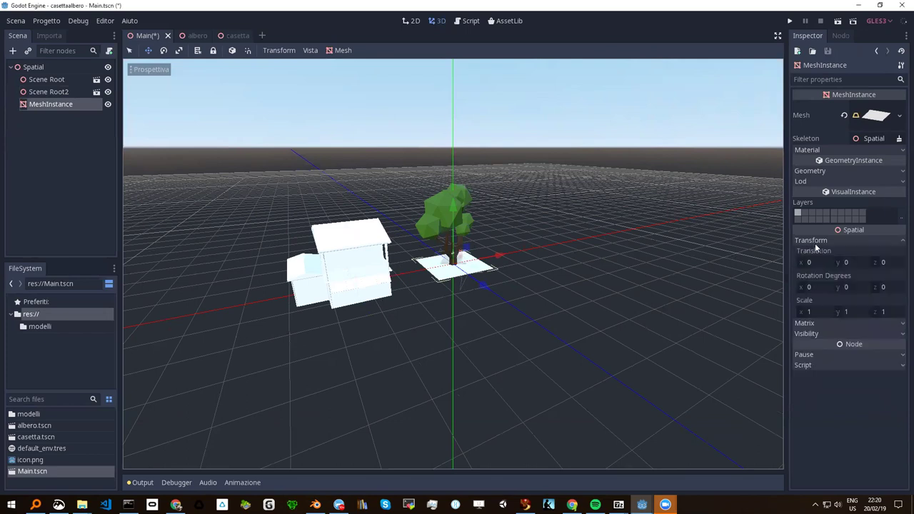
Set the plane's scale to 10, 1, 10, after trying X values of 40 and 20
{"action": "left_click", "coordinate": [814, 311]}
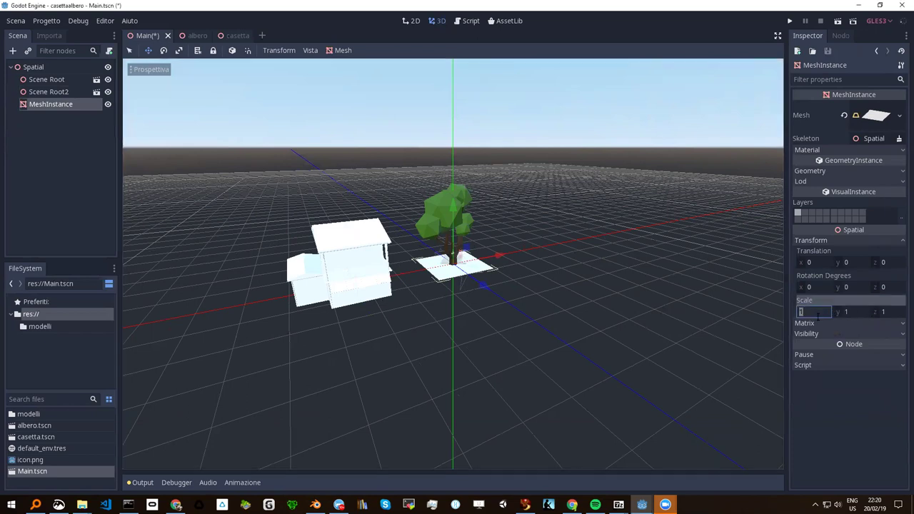
{"action": "type", "text": "40"}
{"action": "key", "text": "Tab"}
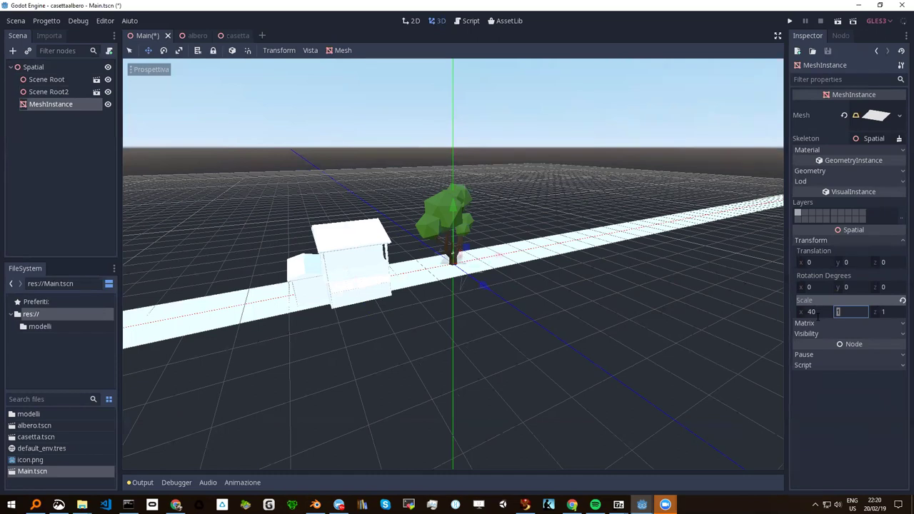
{"action": "left_click", "coordinate": [818, 314]}
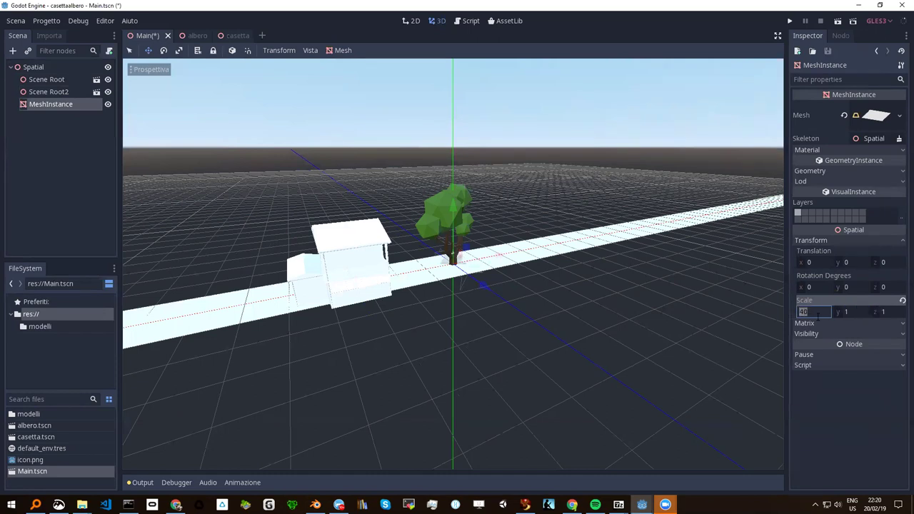
{"action": "type", "text": "2"}
{"action": "key", "text": "Tab"}
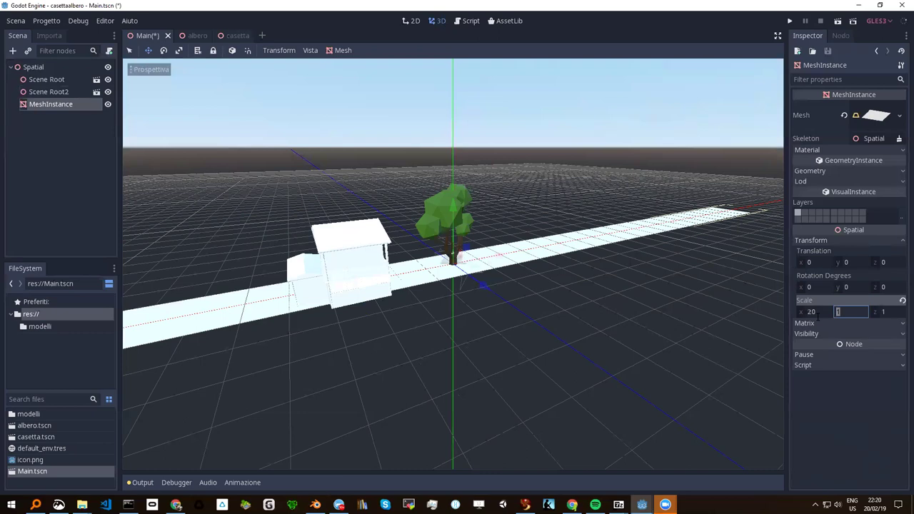
{"action": "left_click", "coordinate": [818, 316]}
{"action": "type", "text": "10"}
{"action": "key", "text": "Tab"}
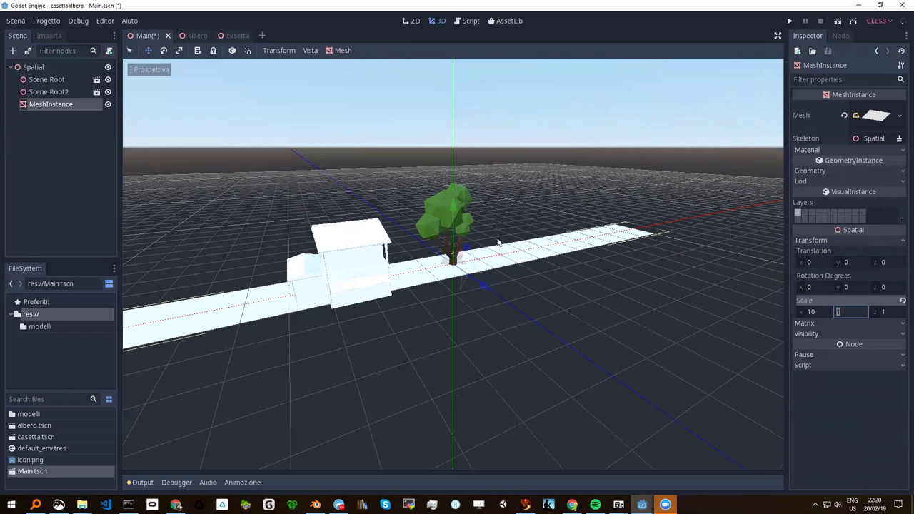
{"action": "key", "text": "Tab"}
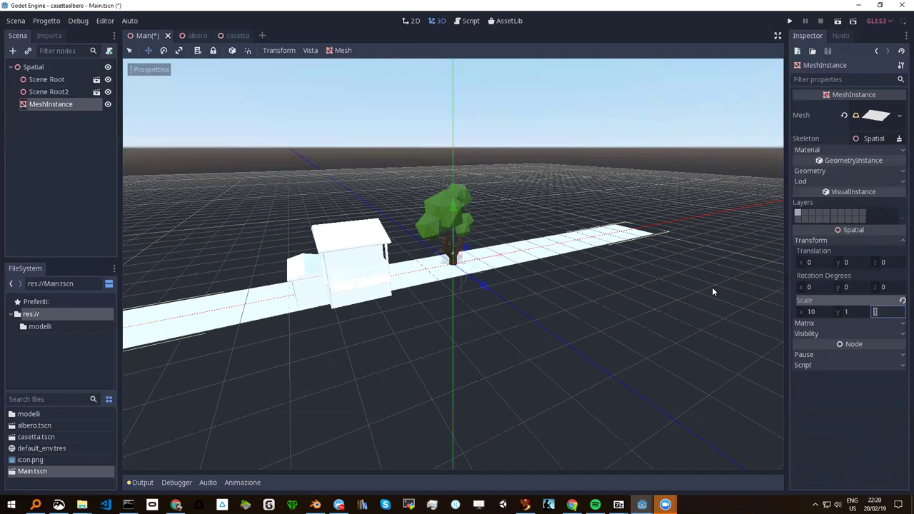
{"action": "key", "text": "Return"}
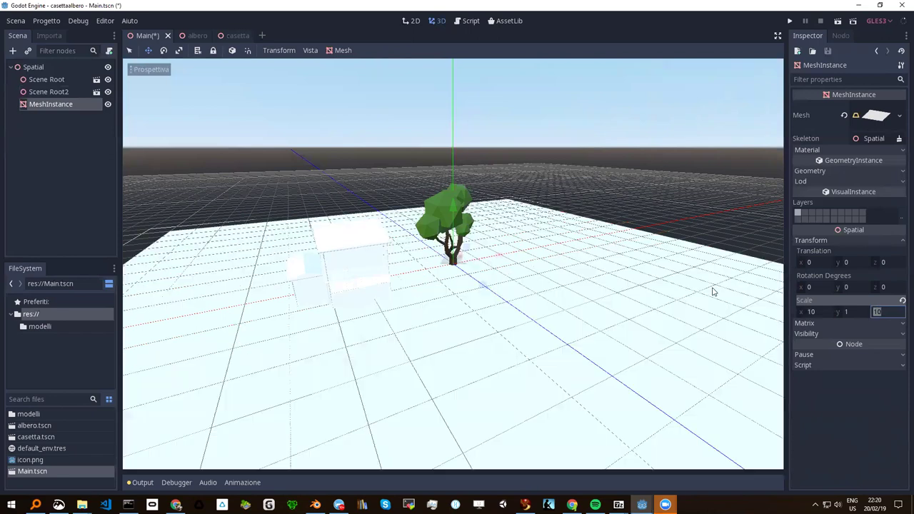
{"action": "mouse_move", "coordinate": [656, 283]}
{"action": "middle_mouse_down"}
{"action": "mouse_move", "coordinate": [449, 287]}
{"action": "mouse_move", "coordinate": [508, 236]}
{"action": "middle_mouse_up"}
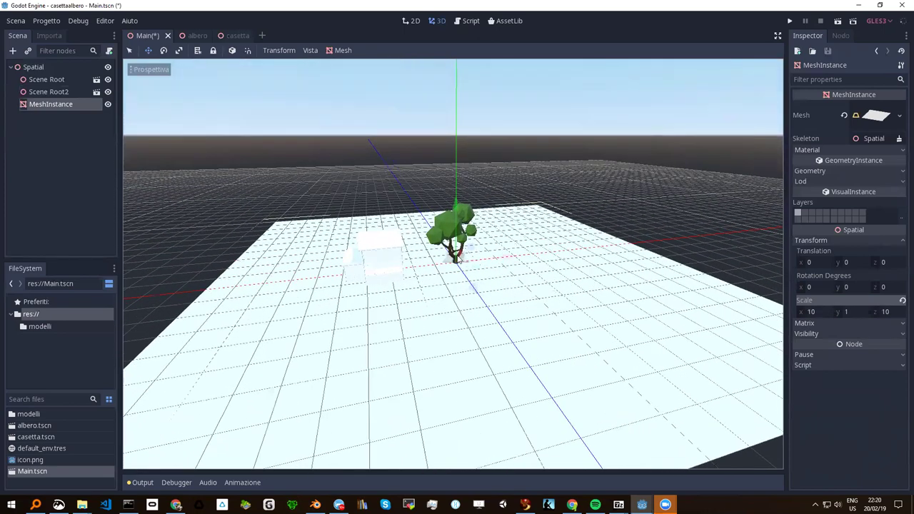
Lower the floor slightly along Y, to about −0.084
{"action": "scroll", "coordinate": [509, 236], "scroll_direction": "up", "scroll_amount": 5}
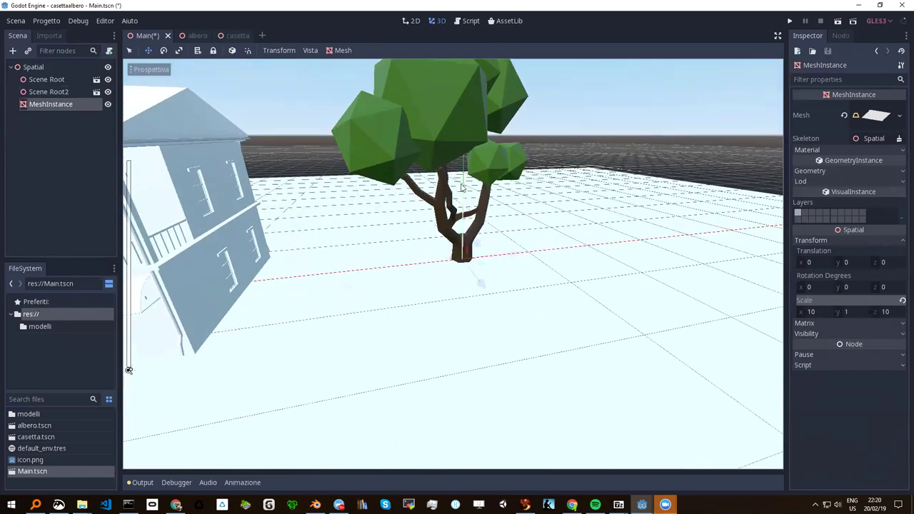
{"action": "mouse_move", "coordinate": [521, 247]}
{"action": "middle_mouse_down"}
{"action": "mouse_move", "coordinate": [541, 248]}
{"action": "mouse_move", "coordinate": [465, 207]}
{"action": "middle_mouse_up"}
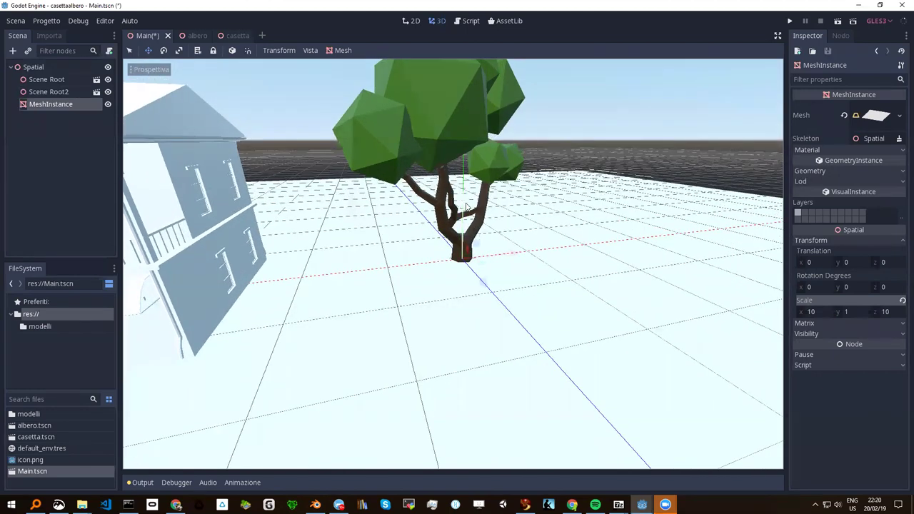
{"action": "mouse_move", "coordinate": [463, 205]}
{"action": "left_mouse_down"}
{"action": "mouse_move", "coordinate": [463, 265]}
{"action": "mouse_move", "coordinate": [468, 211]}
{"action": "left_mouse_up"}
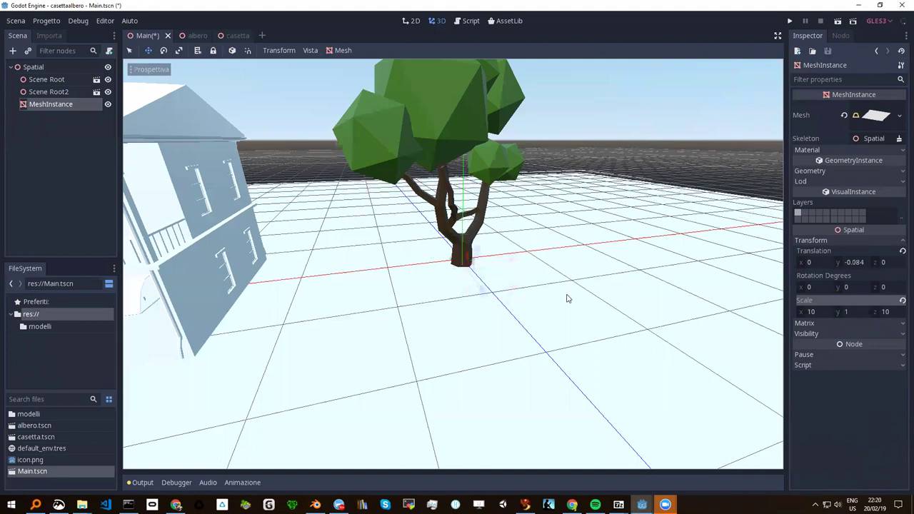
{"action": "scroll", "coordinate": [532, 300], "scroll_direction": "down", "scroll_amount": 5}
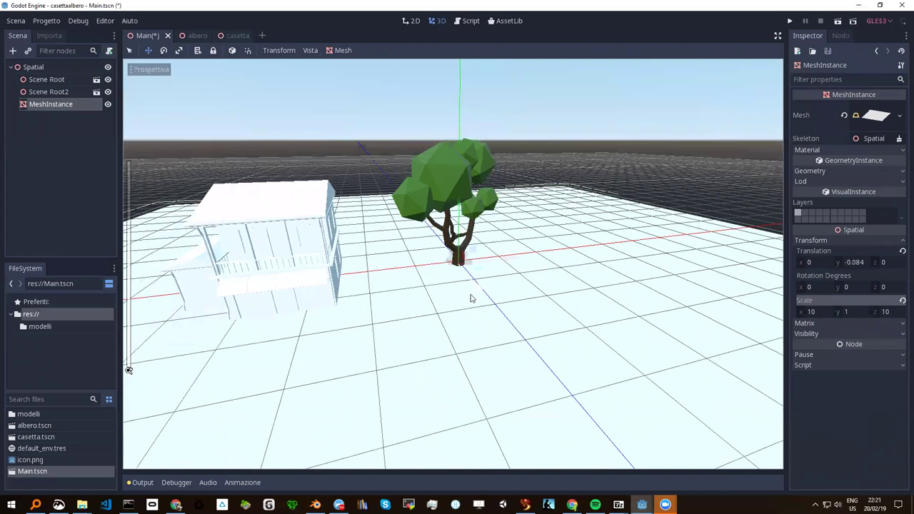
{"action": "scroll", "coordinate": [478, 292], "scroll_direction": "down", "scroll_amount": 3}
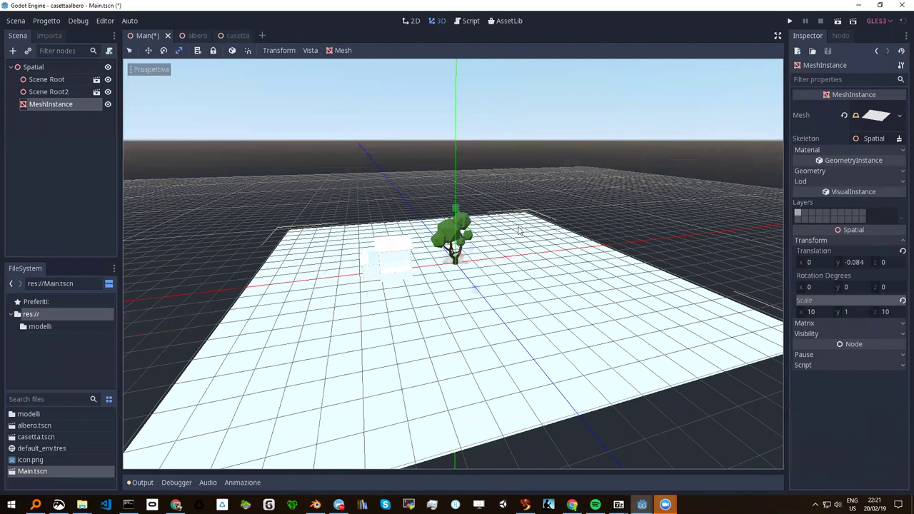
Shrink the floor to about 7.996 × 1 × 9.737 and view it from a low angle
{"action": "mouse_move", "coordinate": [506, 261]}
{"action": "left_mouse_down"}
{"action": "mouse_move", "coordinate": [501, 275]}
{"action": "mouse_move", "coordinate": [477, 289]}
{"action": "left_mouse_up"}
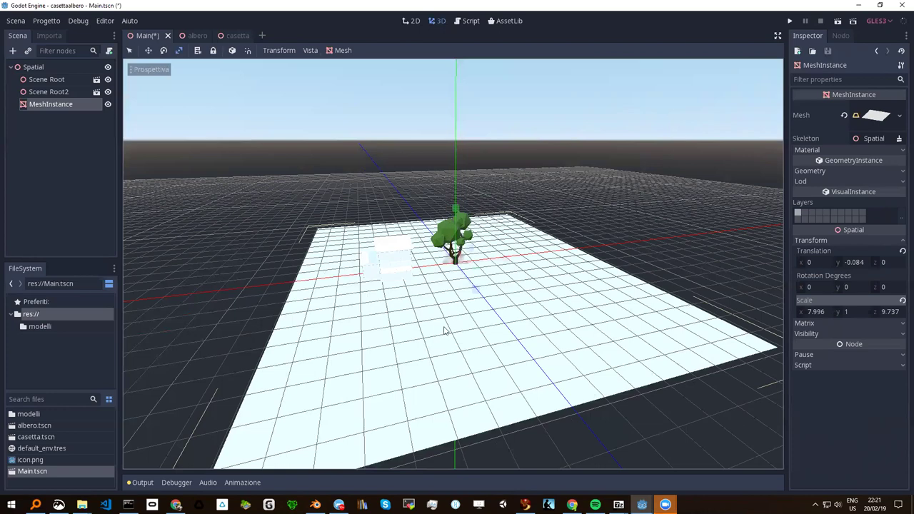
{"action": "scroll", "coordinate": [446, 309], "scroll_direction": "up", "scroll_amount": 2}
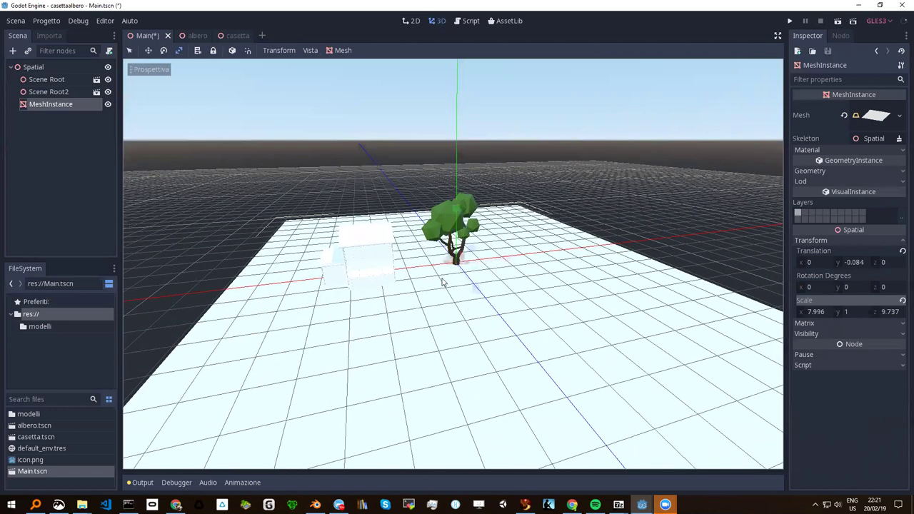
{"action": "middle_click_drag", "start_coordinate": [445, 282], "coordinate": [446, 299]}
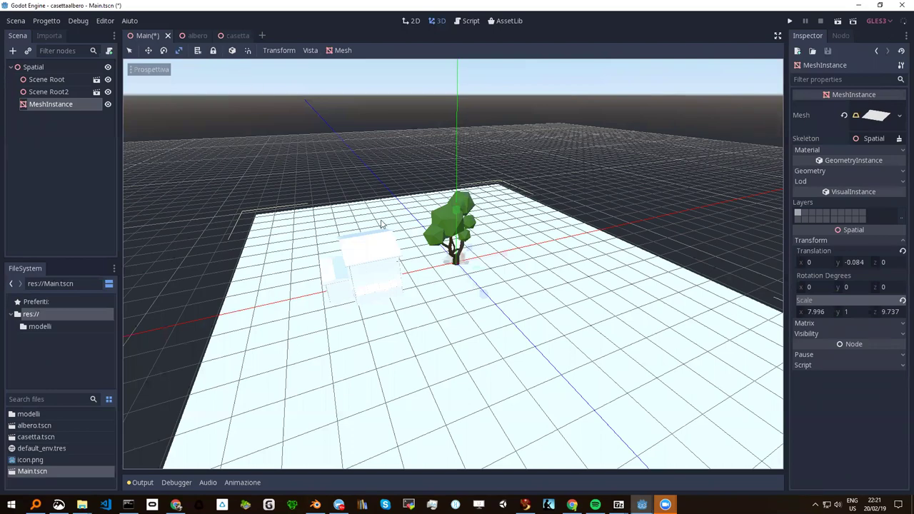
{"action": "scroll", "coordinate": [361, 173], "scroll_direction": "down", "scroll_amount": 2}
{"action": "scroll", "coordinate": [362, 173], "scroll_direction": "down", "scroll_amount": 2}
{"action": "scroll", "coordinate": [362, 172], "scroll_direction": "up", "scroll_amount": 2}
{"action": "scroll", "coordinate": [361, 173], "scroll_direction": "up", "scroll_amount": 2}
{"action": "mouse_move", "coordinate": [488, 261]}
{"action": "middle_mouse_down"}
{"action": "mouse_move", "coordinate": [479, 241]}
{"action": "mouse_move", "coordinate": [430, 309]}
{"action": "middle_mouse_up"}
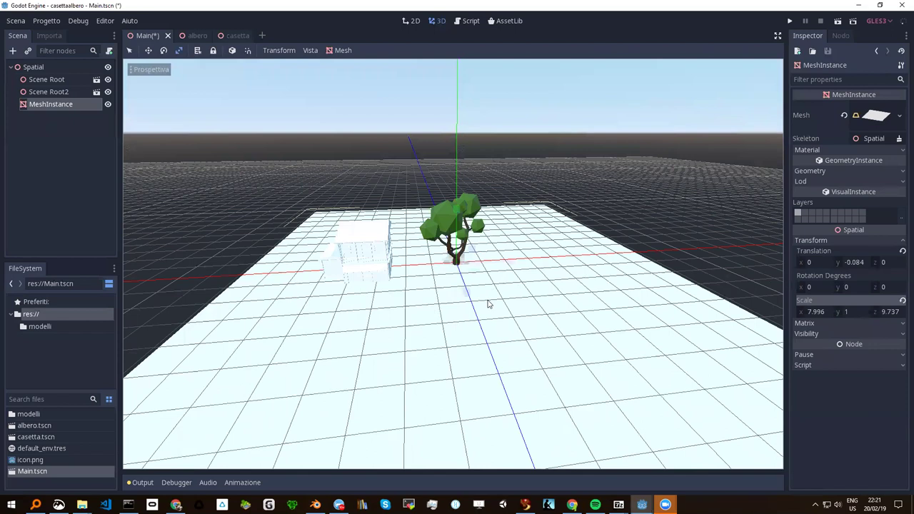
{"action": "scroll", "coordinate": [488, 303], "scroll_direction": "up", "scroll_amount": 3}
{"action": "scroll", "coordinate": [457, 304], "scroll_direction": "up", "scroll_amount": 2}
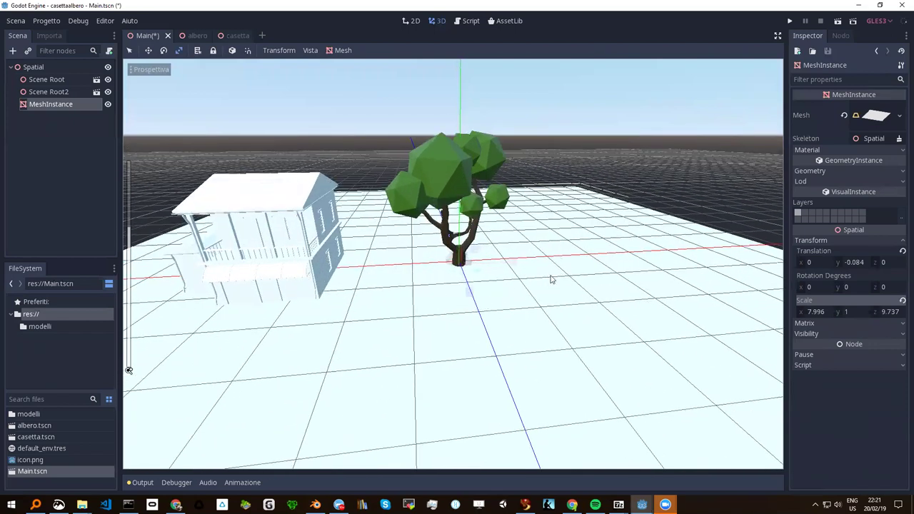
Assign a new SpatialMaterial to the floor's empty Material slot and open its properties
{"action": "left_click", "coordinate": [849, 149]}
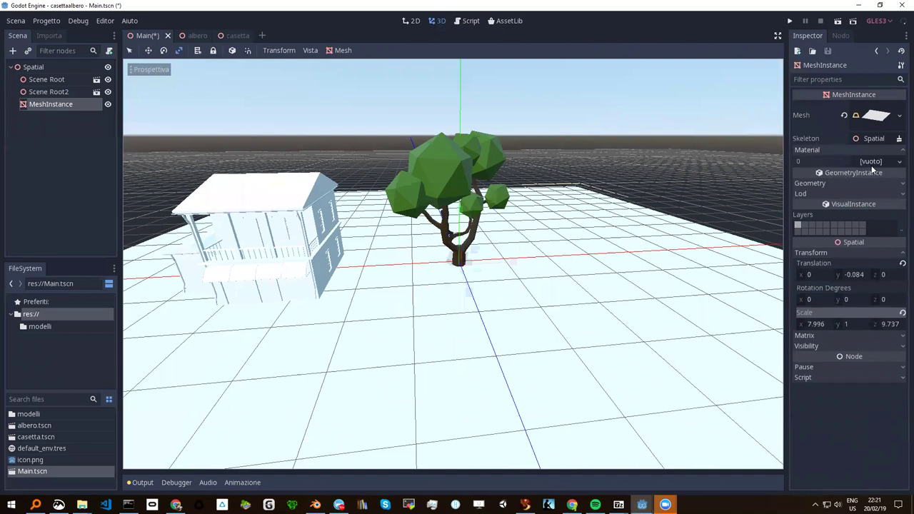
{"action": "left_click", "coordinate": [879, 163]}
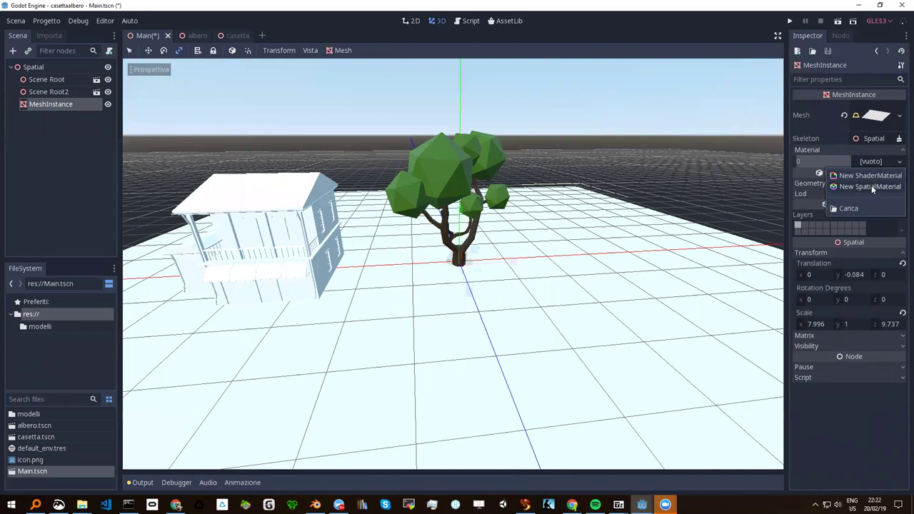
{"action": "left_click", "coordinate": [870, 186]}
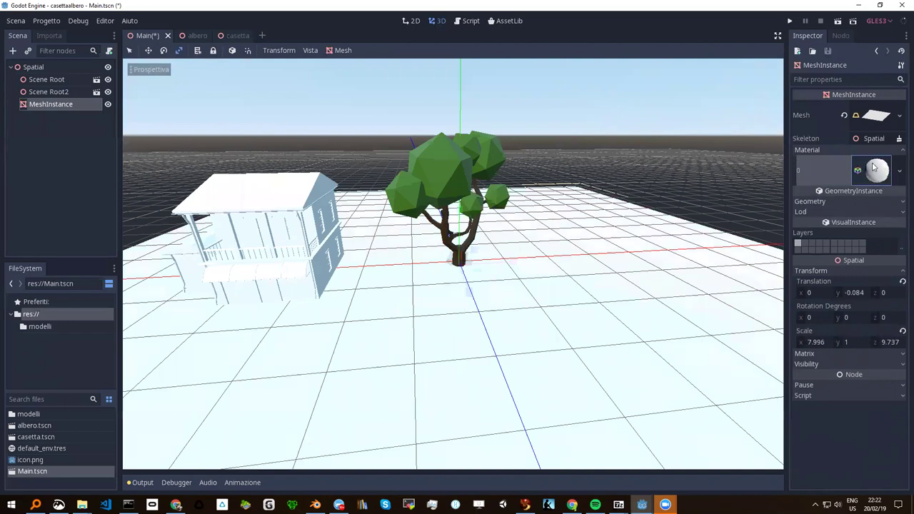
{"action": "left_click", "coordinate": [900, 174]}
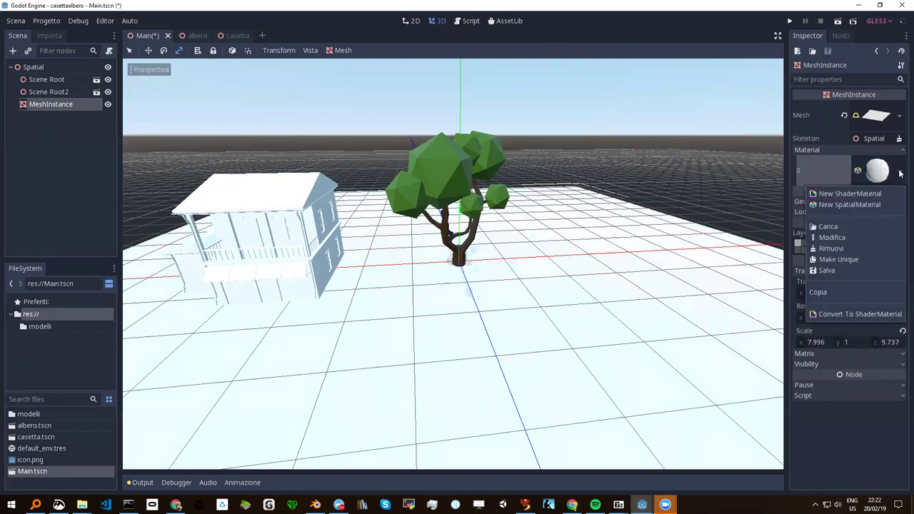
{"action": "left_click", "coordinate": [820, 169]}
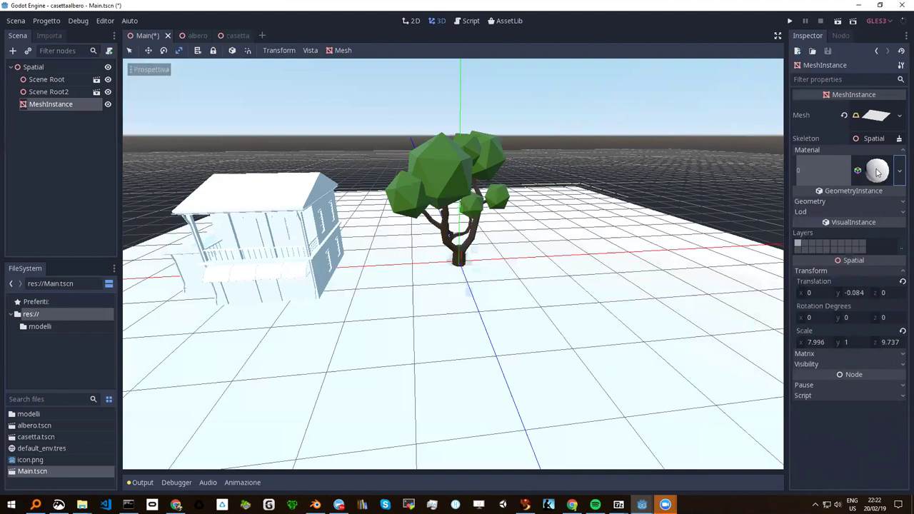
{"action": "left_click", "coordinate": [876, 171]}
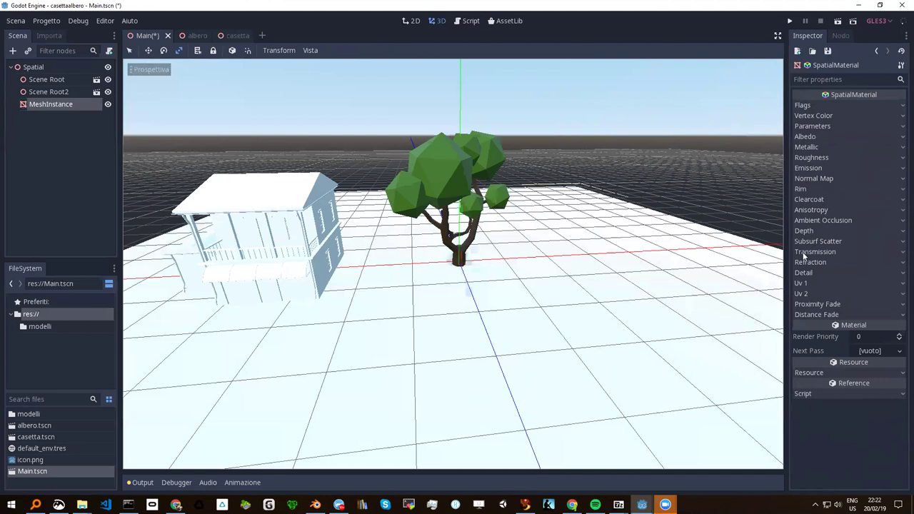
Set the floor material's albedo to dark red #291212, then select the house in the viewport
{"action": "left_click", "coordinate": [809, 138]}
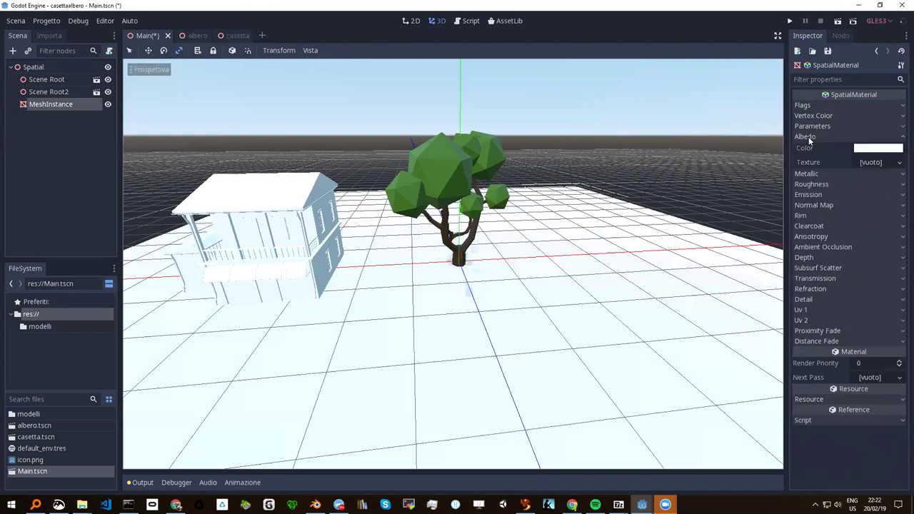
{"action": "left_click", "coordinate": [872, 149]}
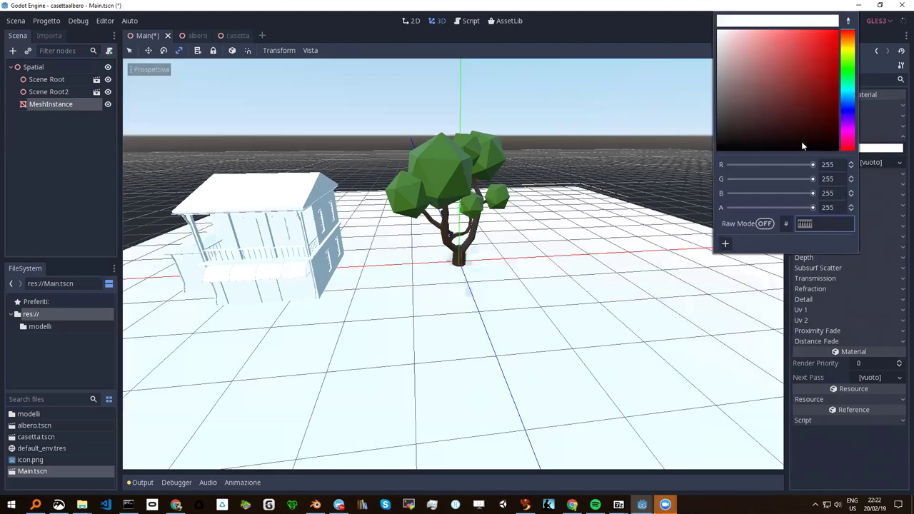
{"action": "left_click", "coordinate": [786, 134]}
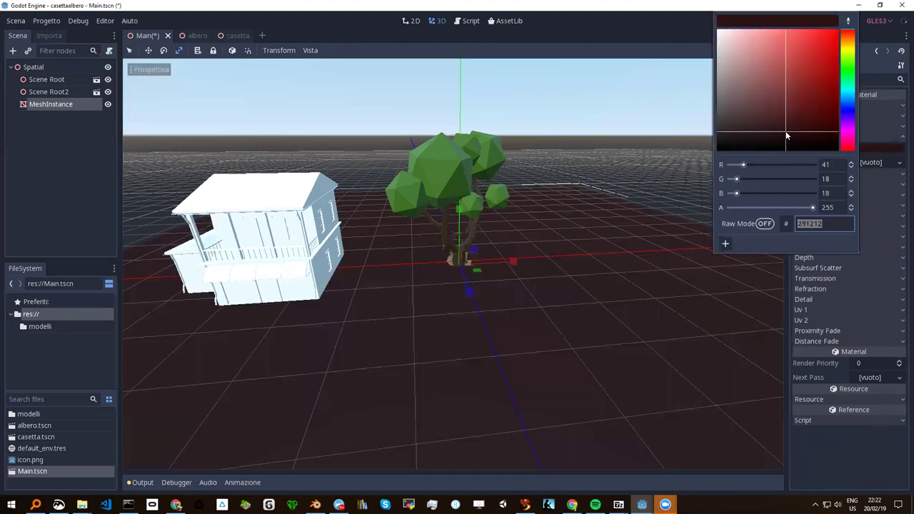
{"action": "mouse_move", "coordinate": [563, 207]}
{"action": "middle_mouse_down"}
{"action": "mouse_move", "coordinate": [569, 248]}
{"action": "mouse_move", "coordinate": [540, 279]}
{"action": "mouse_move", "coordinate": [549, 262]}
{"action": "mouse_move", "coordinate": [565, 280]}
{"action": "mouse_move", "coordinate": [673, 271]}
{"action": "mouse_move", "coordinate": [572, 291]}
{"action": "mouse_move", "coordinate": [543, 277]}
{"action": "middle_mouse_up"}
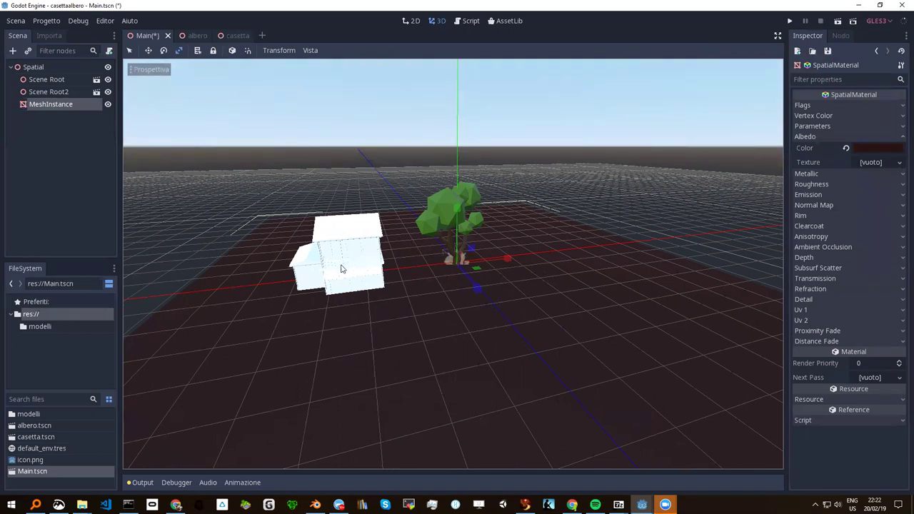
{"action": "left_click", "coordinate": [129, 51]}
{"action": "left_click", "coordinate": [339, 258]}
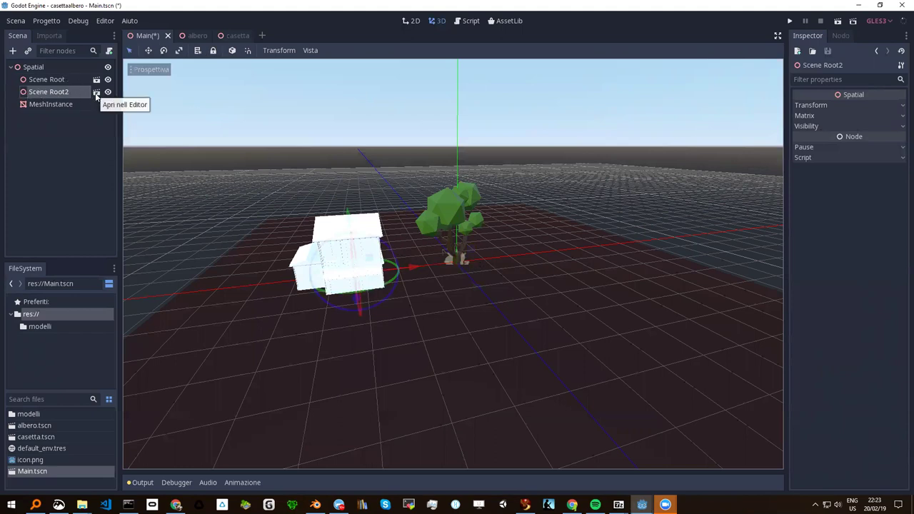
In the casetta scene, give the LPBuildX12 house mesh a new SpatialMaterial
{"action": "left_click", "coordinate": [96, 93]}
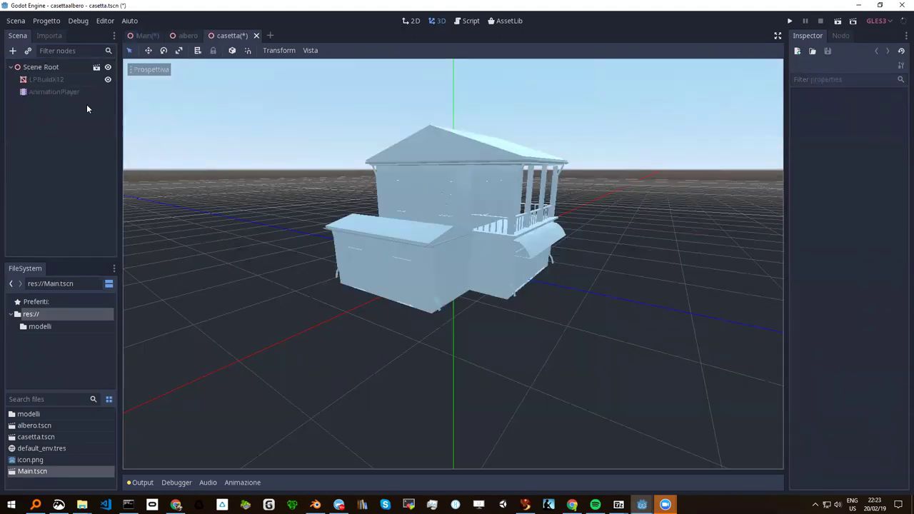
{"action": "left_click", "coordinate": [37, 79]}
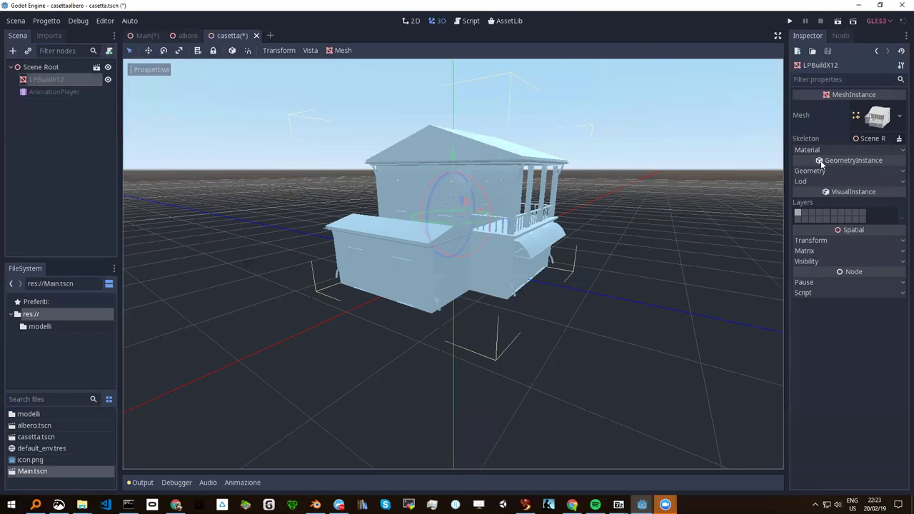
{"action": "left_click", "coordinate": [841, 150]}
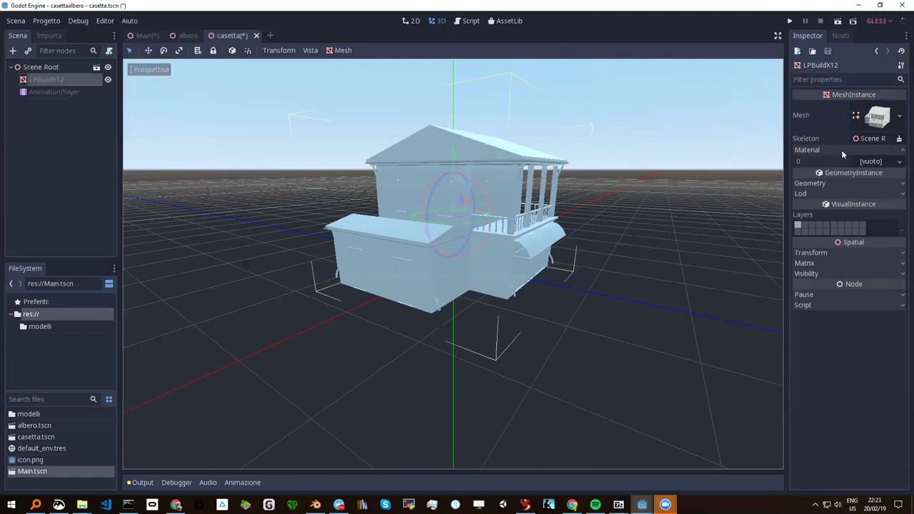
{"action": "left_click", "coordinate": [883, 163]}
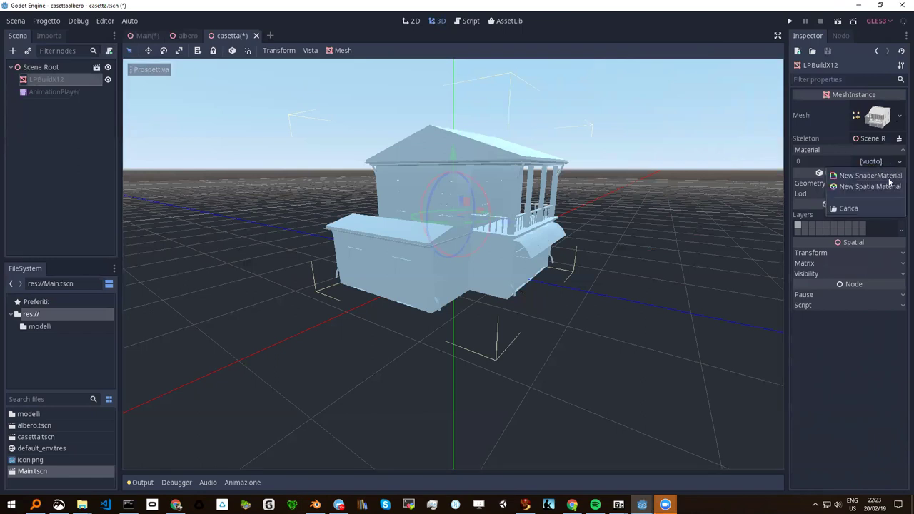
{"action": "left_click", "coordinate": [875, 186]}
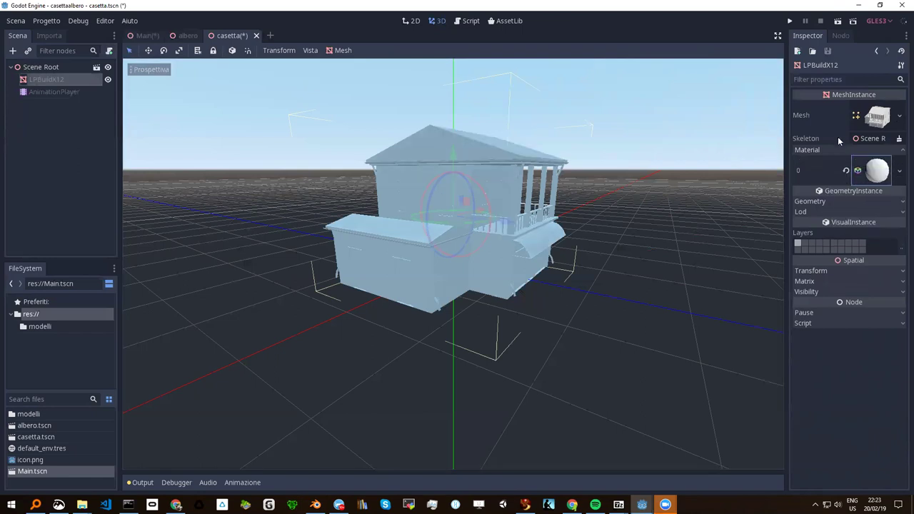
{"action": "left_click", "coordinate": [872, 177]}
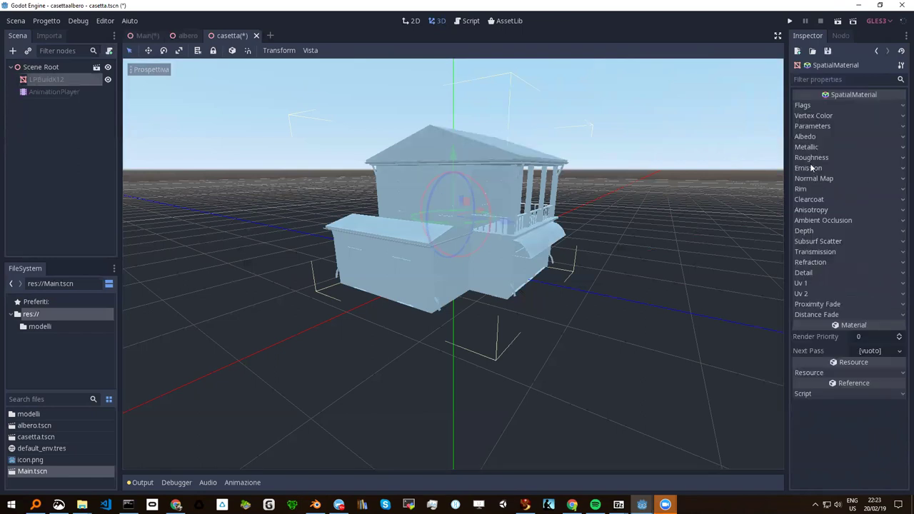
Set the house material's albedo to dark olive yellow 8b6f1a (R 139, G 111, B 26)
{"action": "left_click", "coordinate": [814, 138]}
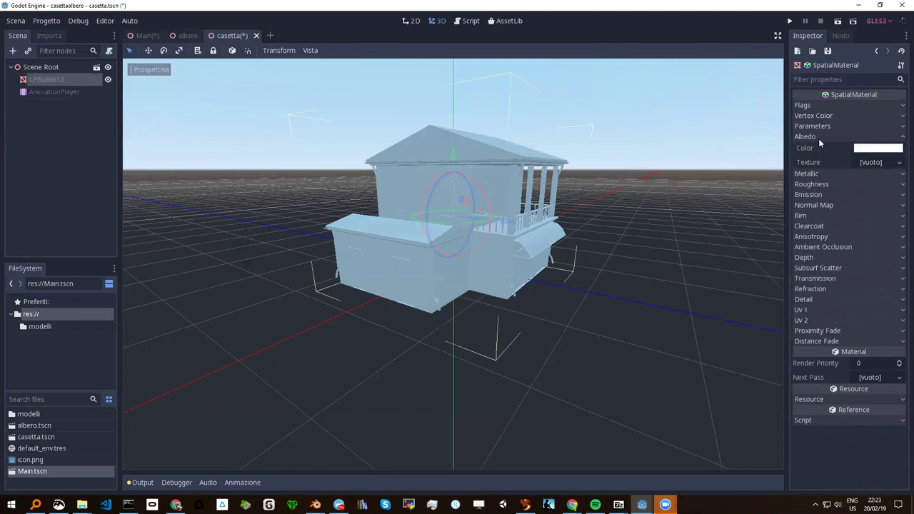
{"action": "left_click", "coordinate": [864, 148]}
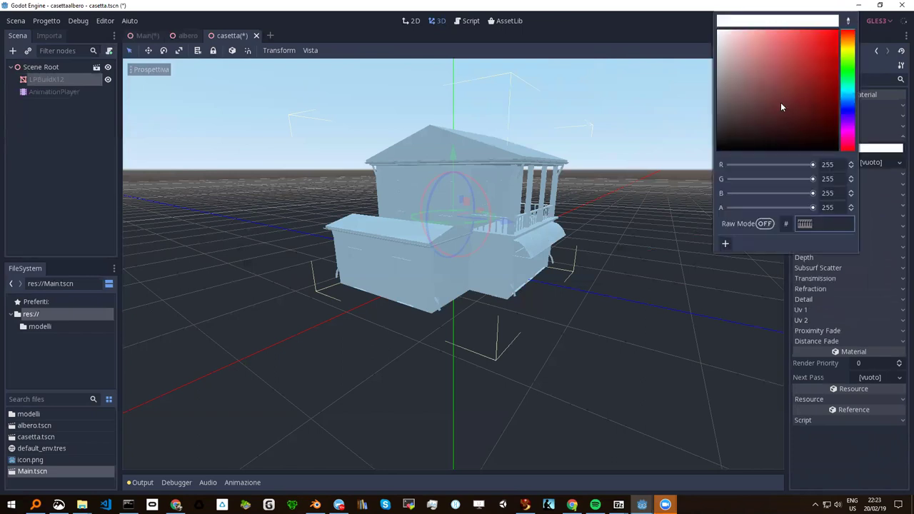
{"action": "left_click", "coordinate": [851, 47]}
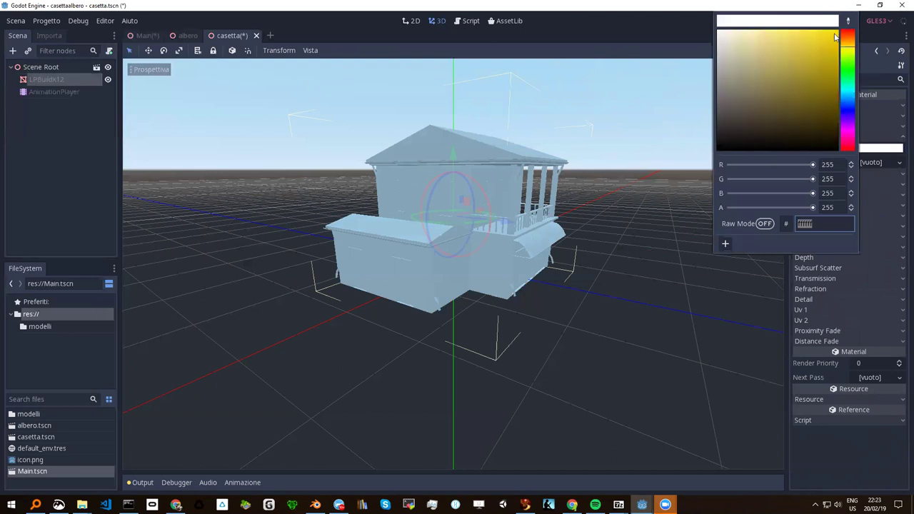
{"action": "left_click", "coordinate": [826, 32]}
{"action": "left_click", "coordinate": [848, 46]}
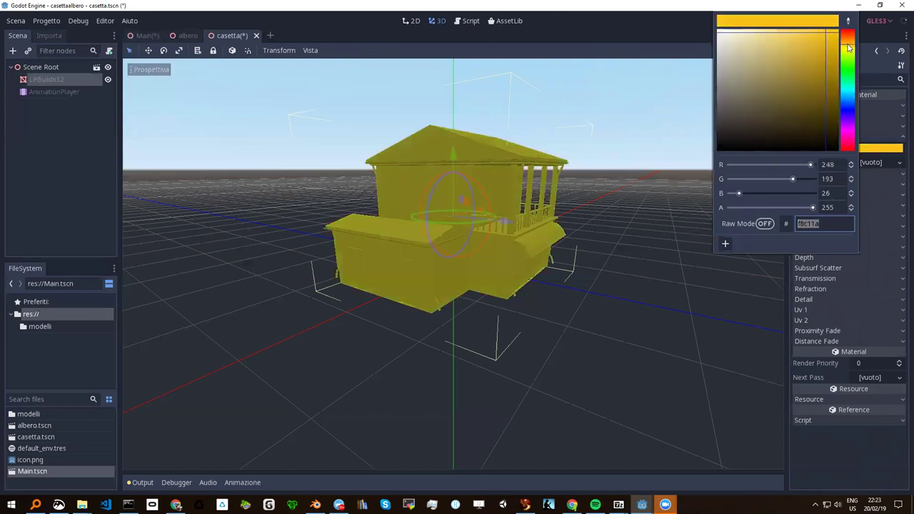
{"action": "left_click", "coordinate": [815, 84]}
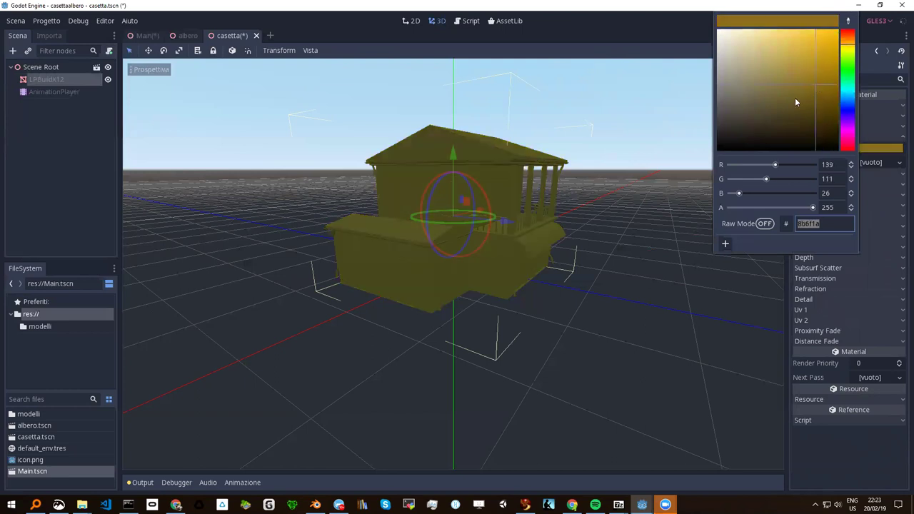
{"action": "scroll", "coordinate": [515, 179], "scroll_direction": "down", "scroll_amount": 2}
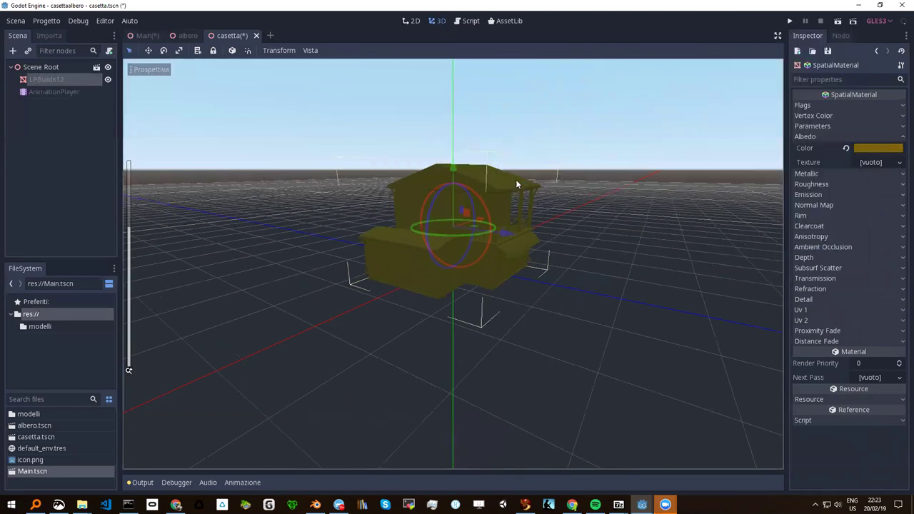
{"action": "scroll", "coordinate": [434, 224], "scroll_direction": "down", "scroll_amount": 2}
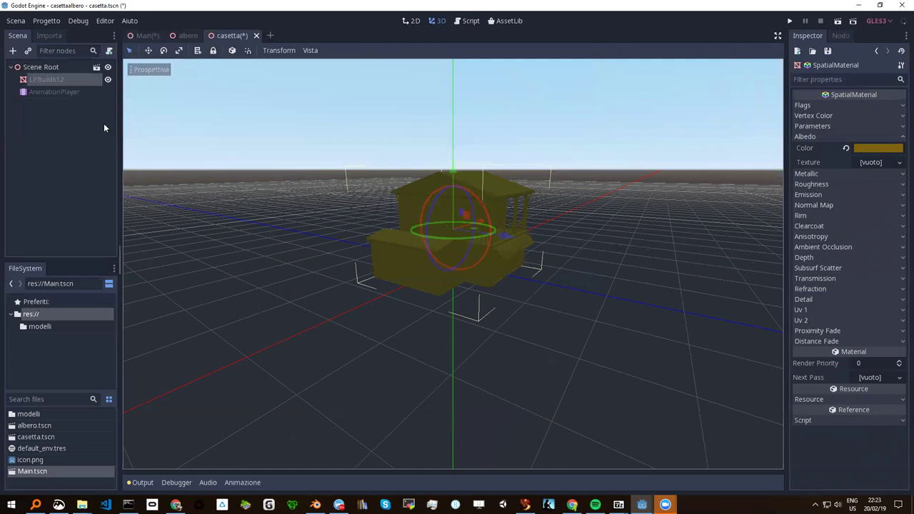
Save the casetta house scene and switch to the Main scene to view the house beside the tree
{"action": "key", "text": "ctrl+s"}
{"action": "left_click", "coordinate": [143, 35]}
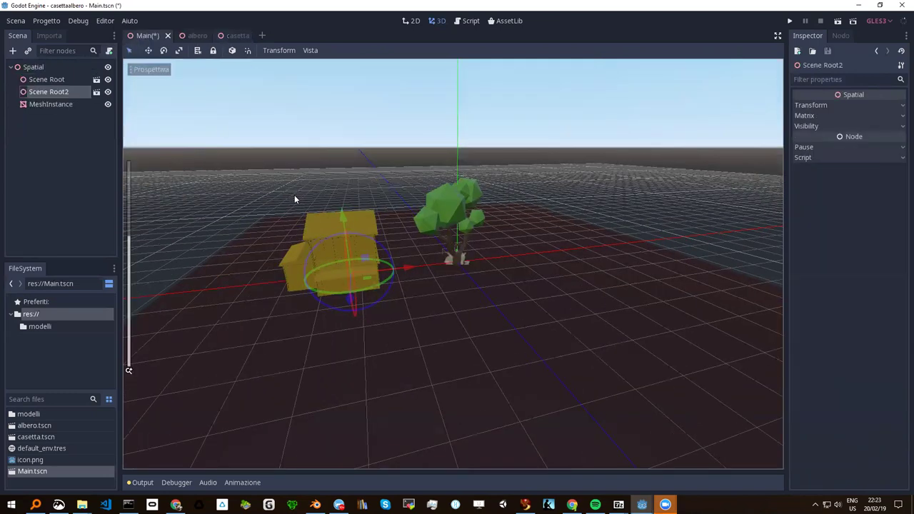
{"action": "scroll", "coordinate": [294, 195], "scroll_direction": "up", "scroll_amount": 3}
{"action": "mouse_move", "coordinate": [247, 214]}
{"action": "middle_mouse_down"}
{"action": "mouse_move", "coordinate": [300, 225]}
{"action": "mouse_move", "coordinate": [264, 223]}
{"action": "middle_mouse_up"}
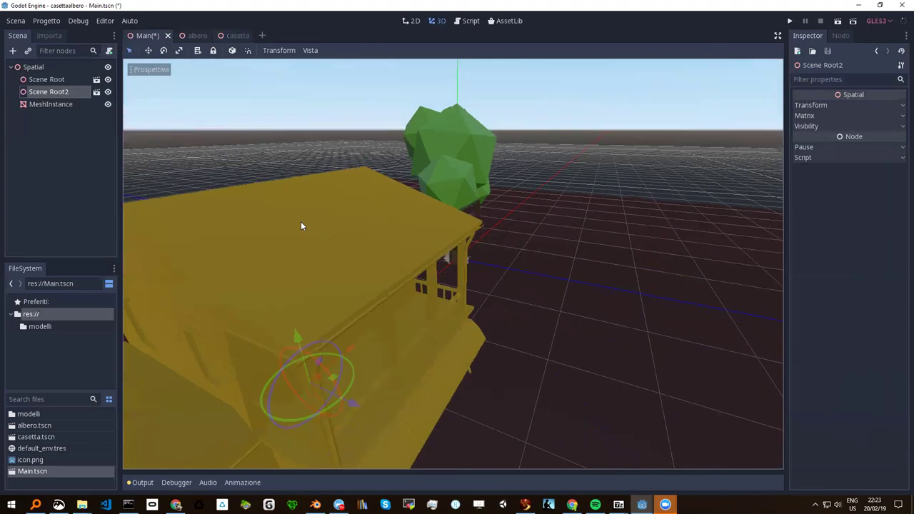
{"action": "scroll", "coordinate": [264, 223], "scroll_direction": "down", "scroll_amount": 3}
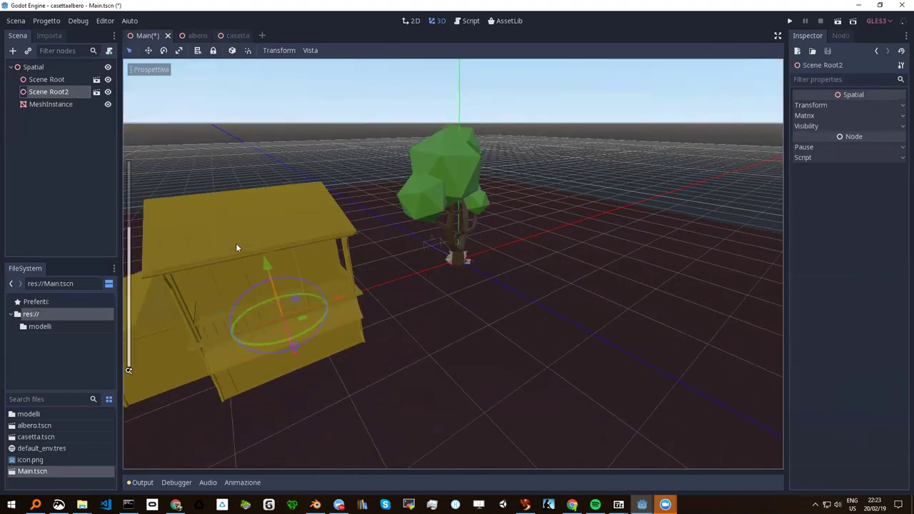
{"action": "scroll", "coordinate": [286, 246], "scroll_direction": "down", "scroll_amount": 3}
{"action": "mouse_move", "coordinate": [336, 245]}
{"action": "middle_mouse_down"}
{"action": "mouse_move", "coordinate": [268, 244]}
{"action": "mouse_move", "coordinate": [279, 224]}
{"action": "mouse_move", "coordinate": [342, 242]}
{"action": "mouse_move", "coordinate": [369, 234]}
{"action": "mouse_move", "coordinate": [356, 235]}
{"action": "middle_mouse_up"}
{"action": "scroll", "coordinate": [342, 243], "scroll_direction": "up", "scroll_amount": 2}
{"action": "scroll", "coordinate": [369, 233], "scroll_direction": "up", "scroll_amount": 2}
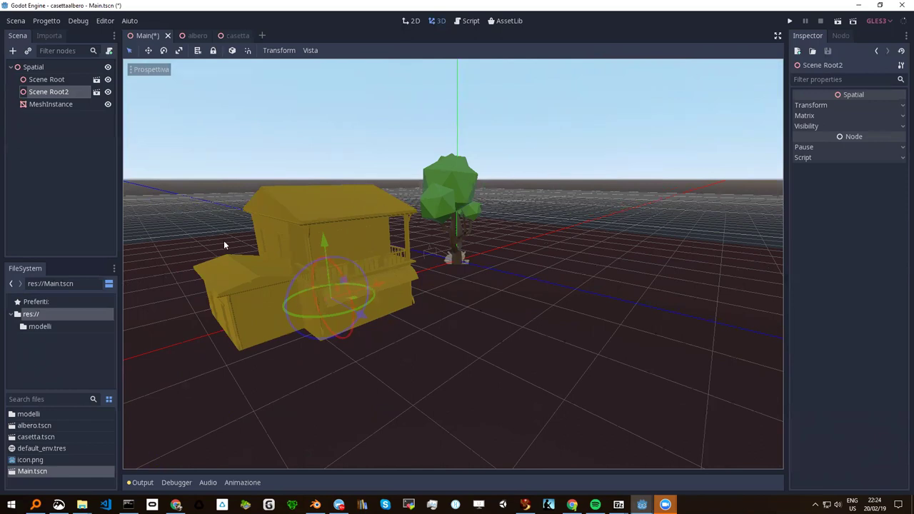
Select the Main scene's Spatial root node
{"action": "scroll", "coordinate": [531, 235], "scroll_direction": "down", "scroll_amount": 3}
{"action": "scroll", "coordinate": [533, 241], "scroll_direction": "down", "scroll_amount": 2}
{"action": "mouse_move", "coordinate": [535, 246]}
{"action": "middle_mouse_down"}
{"action": "mouse_move", "coordinate": [554, 277]}
{"action": "mouse_move", "coordinate": [547, 231]}
{"action": "middle_mouse_up"}
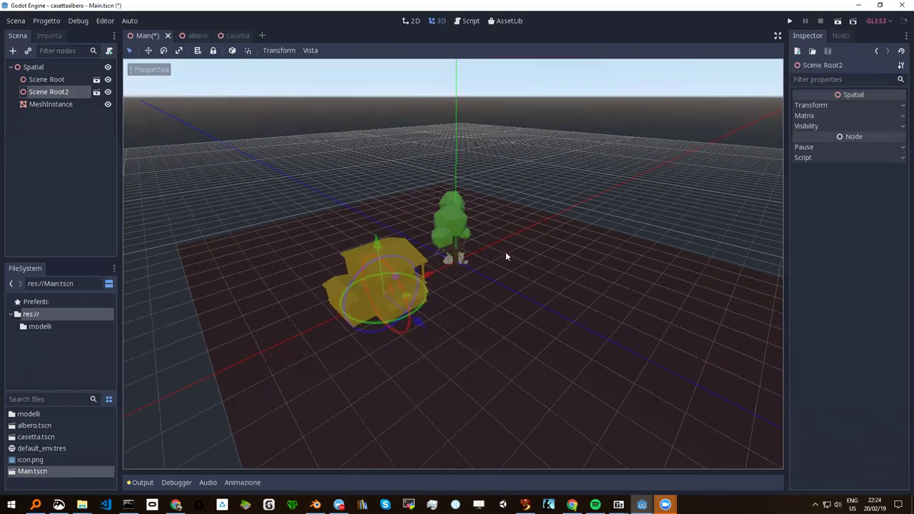
{"action": "scroll", "coordinate": [538, 247], "scroll_direction": "up", "scroll_amount": 3}
{"action": "scroll", "coordinate": [538, 247], "scroll_direction": "up", "scroll_amount": 3}
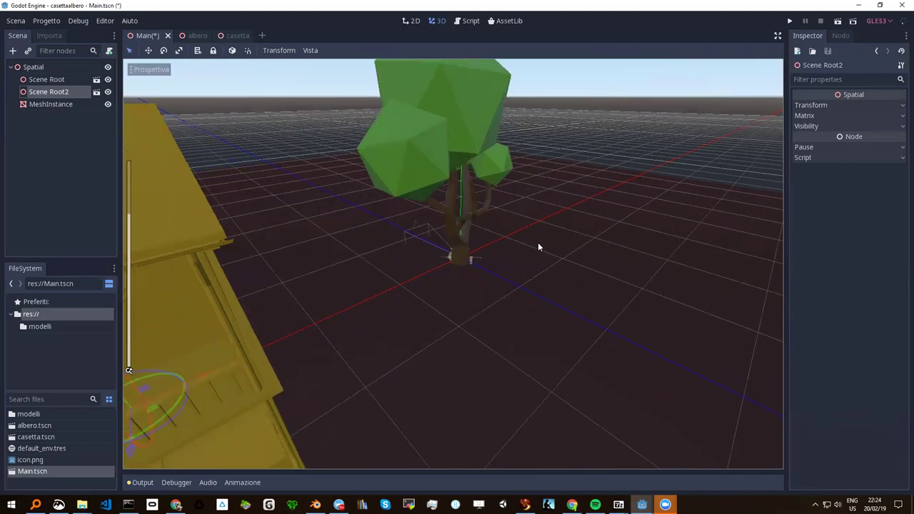
{"action": "scroll", "coordinate": [538, 247], "scroll_direction": "down", "scroll_amount": 3}
{"action": "scroll", "coordinate": [522, 256], "scroll_direction": "down", "scroll_amount": 2}
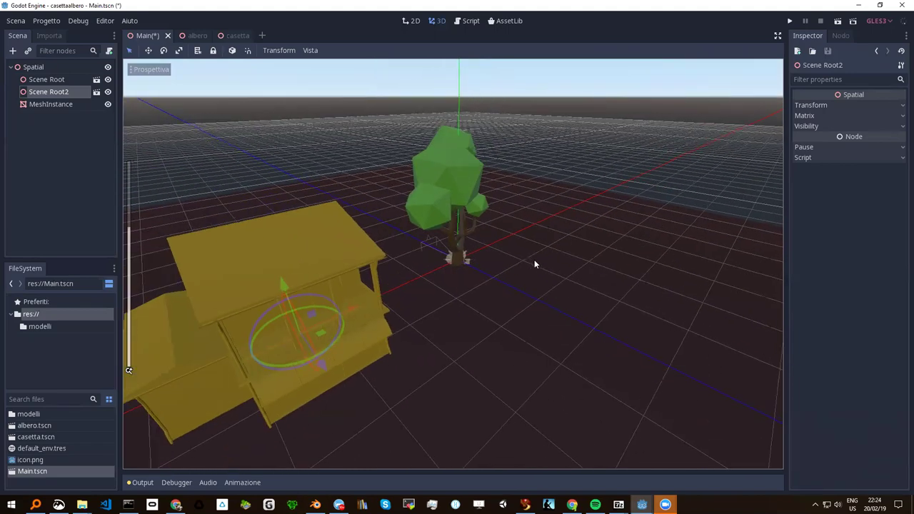
{"action": "scroll", "coordinate": [534, 260], "scroll_direction": "down", "scroll_amount": 1}
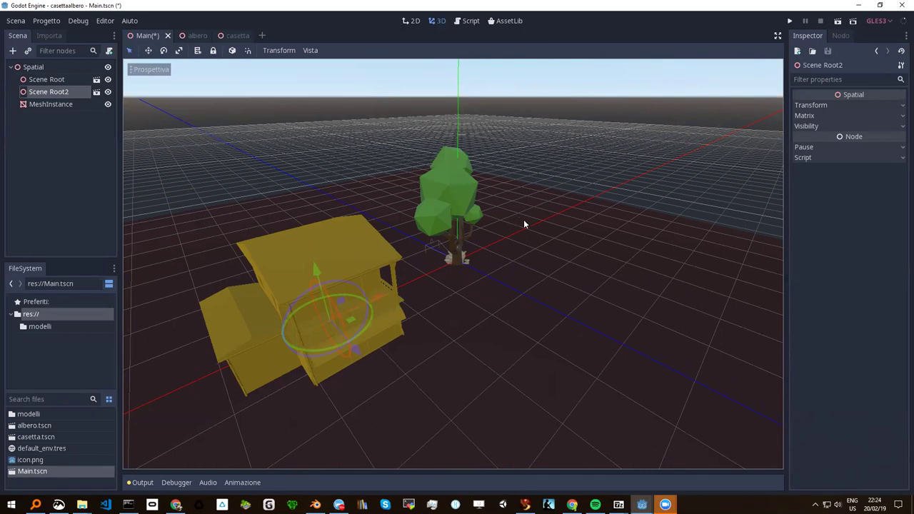
{"action": "scroll", "coordinate": [486, 294], "scroll_direction": "up", "scroll_amount": 2}
{"action": "scroll", "coordinate": [478, 271], "scroll_direction": "down", "scroll_amount": 3}
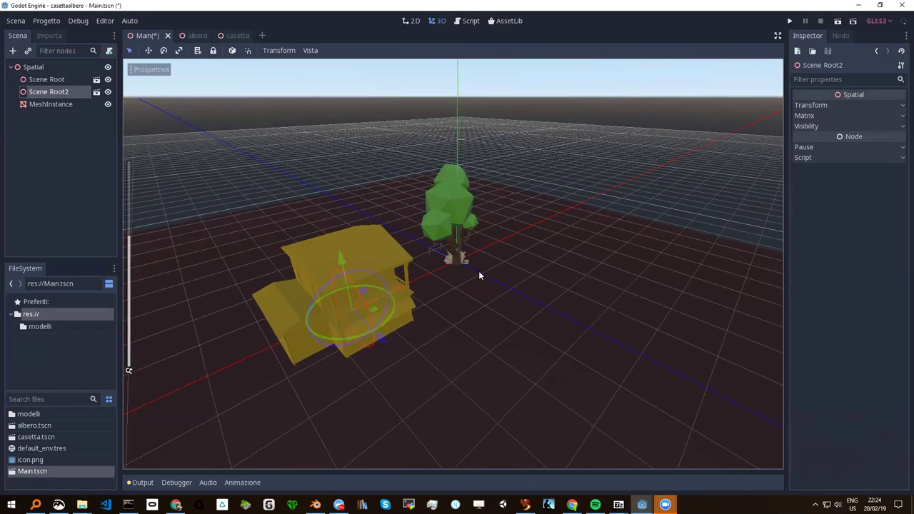
{"action": "scroll", "coordinate": [478, 270], "scroll_direction": "up", "scroll_amount": 3}
{"action": "mouse_move", "coordinate": [461, 279]}
{"action": "middle_mouse_down"}
{"action": "mouse_move", "coordinate": [439, 265]}
{"action": "mouse_move", "coordinate": [408, 275]}
{"action": "mouse_move", "coordinate": [453, 276]}
{"action": "middle_mouse_up"}
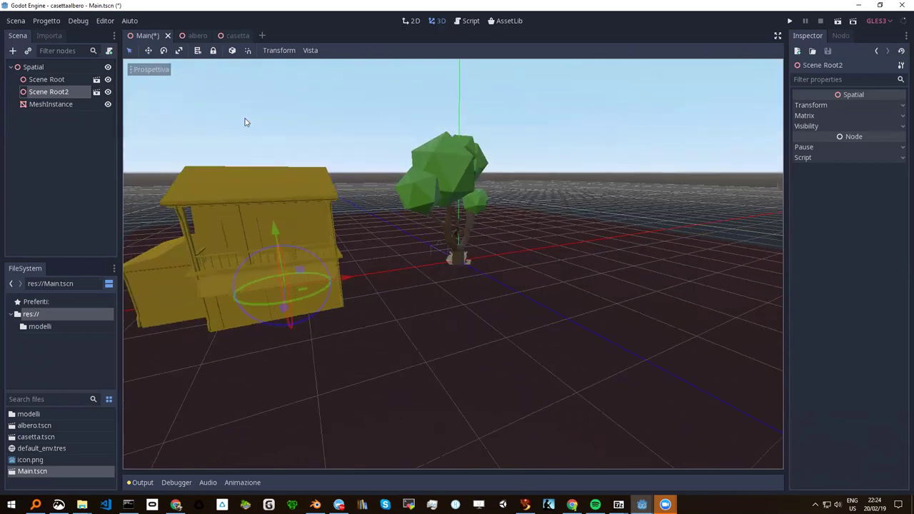
{"action": "left_click", "coordinate": [33, 68]}
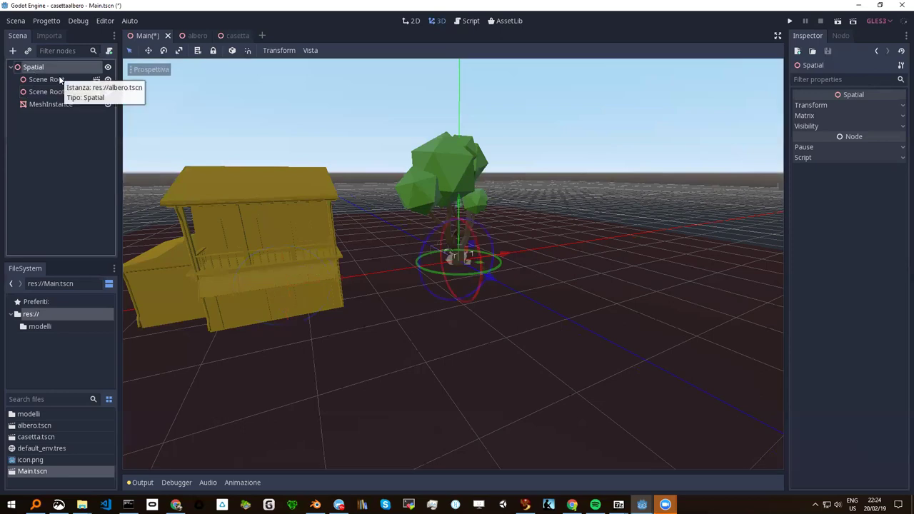
Add a KinematicBody node under Spatial by searching 'kinematic'
{"action": "left_click", "coordinate": [13, 50]}
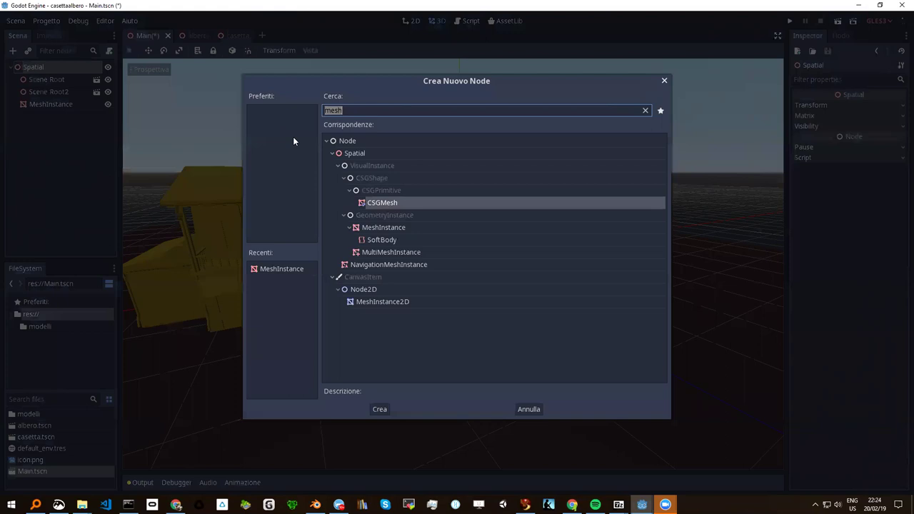
{"action": "type", "text": "s"}
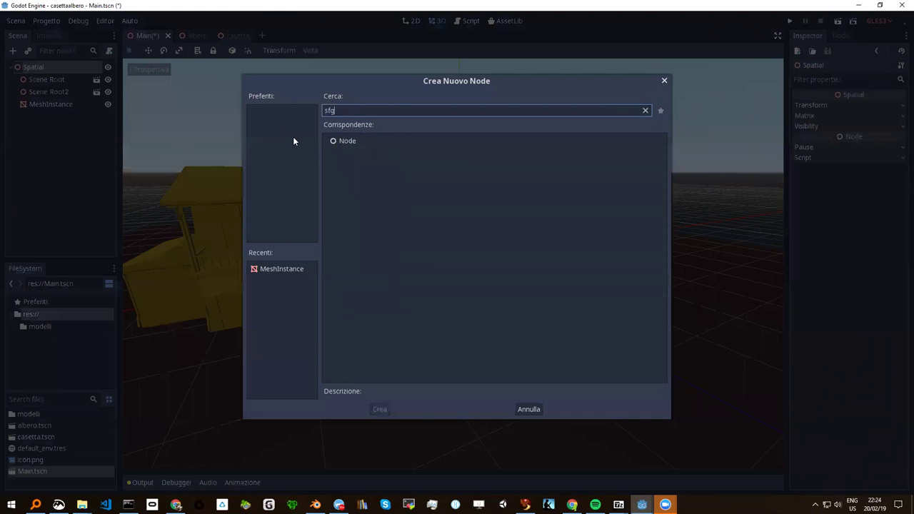
{"action": "key", "text": "BackSpace"}
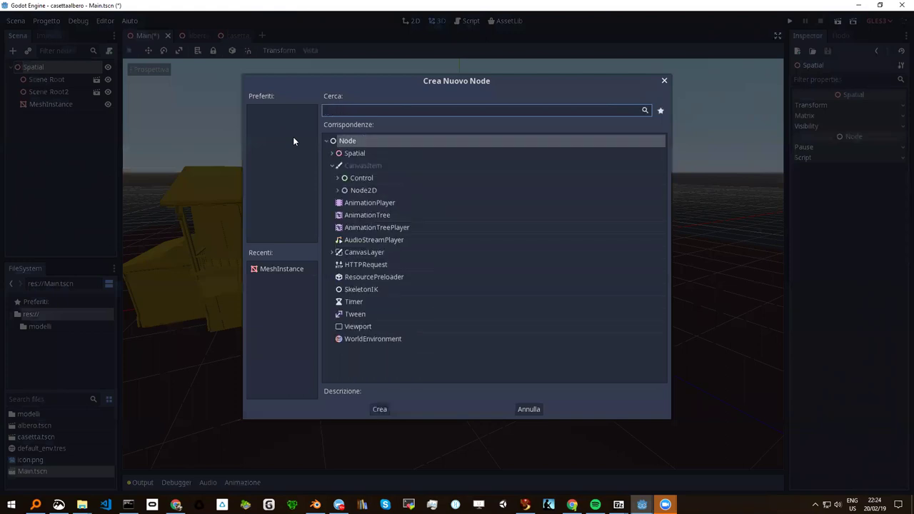
{"action": "type", "text": "mesh"}
{"action": "key", "text": "BackSpace"}
{"action": "key", "text": "BackSpace"}
{"action": "key", "text": "BackSpace"}
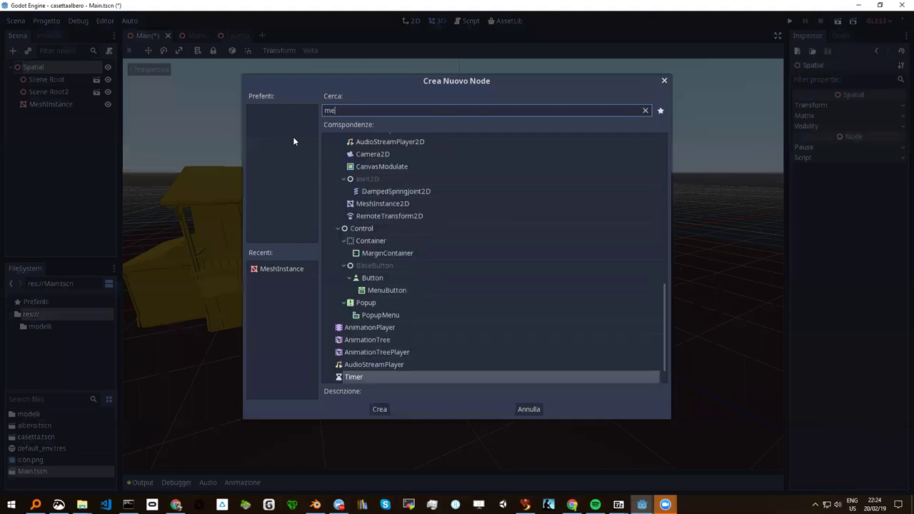
{"action": "key", "text": "BackSpace"}
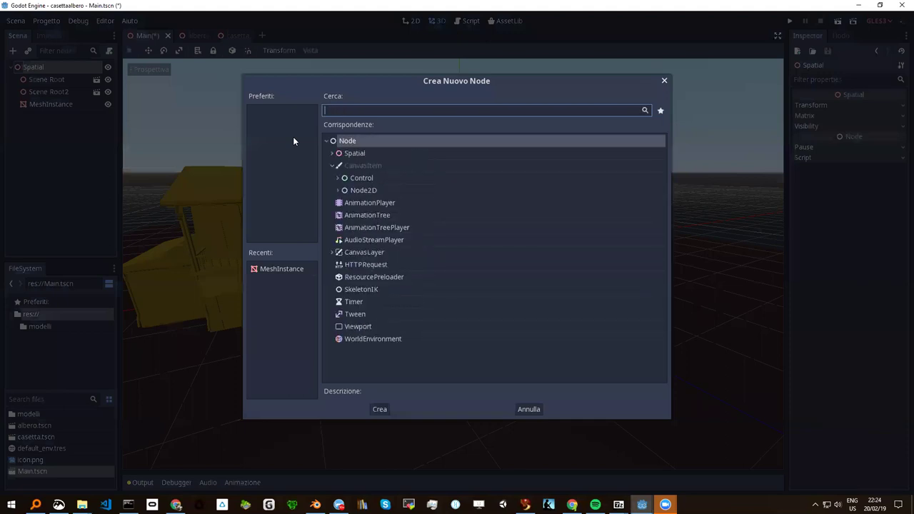
{"action": "type", "text": "kinematic"}
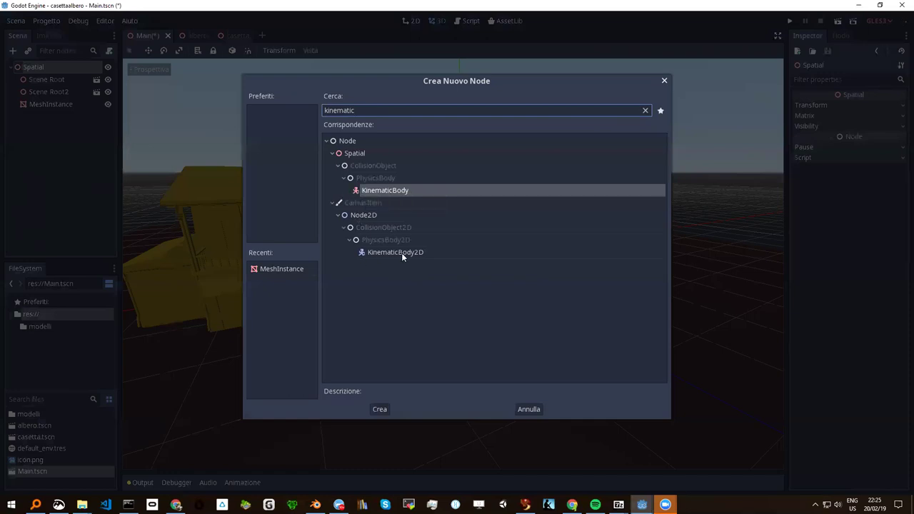
{"action": "double_click", "coordinate": [372, 191]}
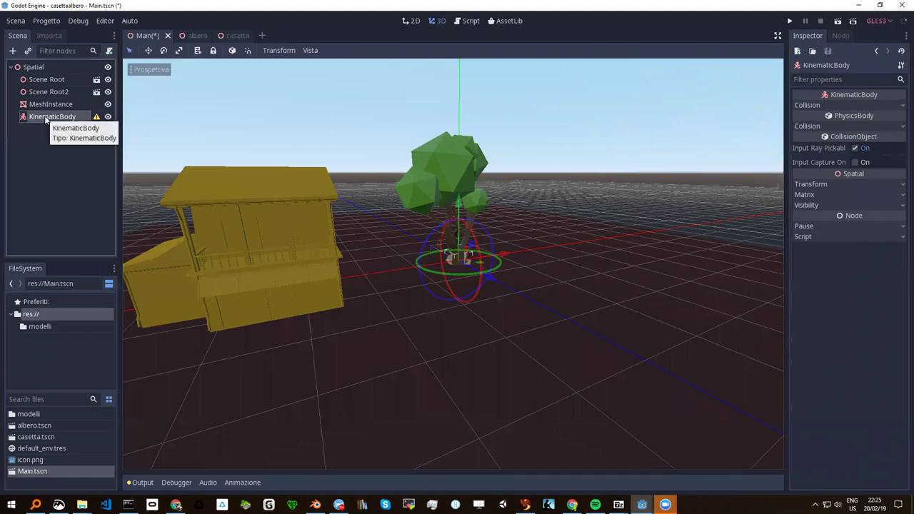
Create a MeshInstance child under the KinematicBody
{"action": "left_click", "coordinate": [12, 52]}
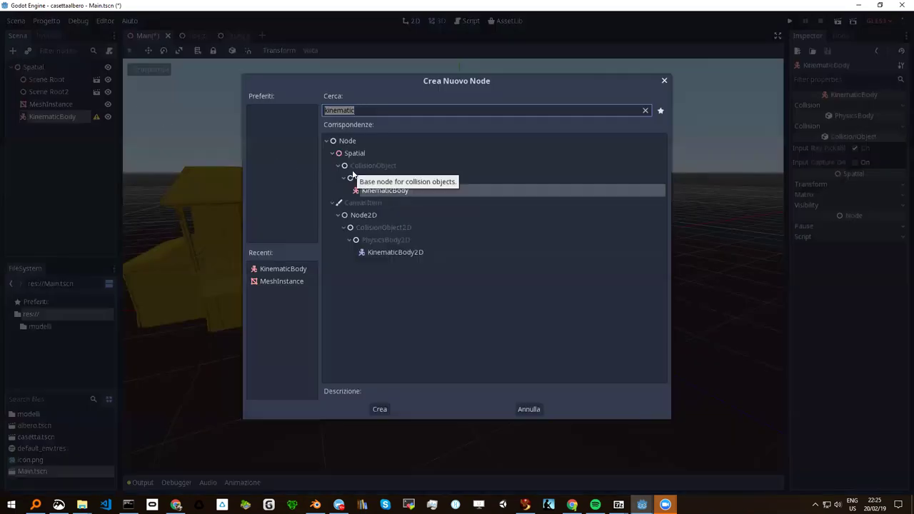
{"action": "type", "text": "mesh"}
{"action": "left_click", "coordinate": [337, 165]}
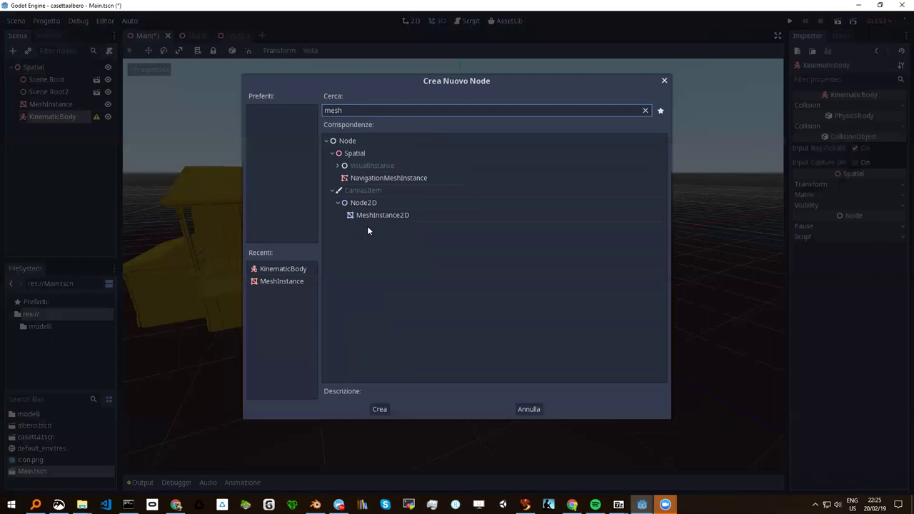
{"action": "left_click", "coordinate": [267, 281]}
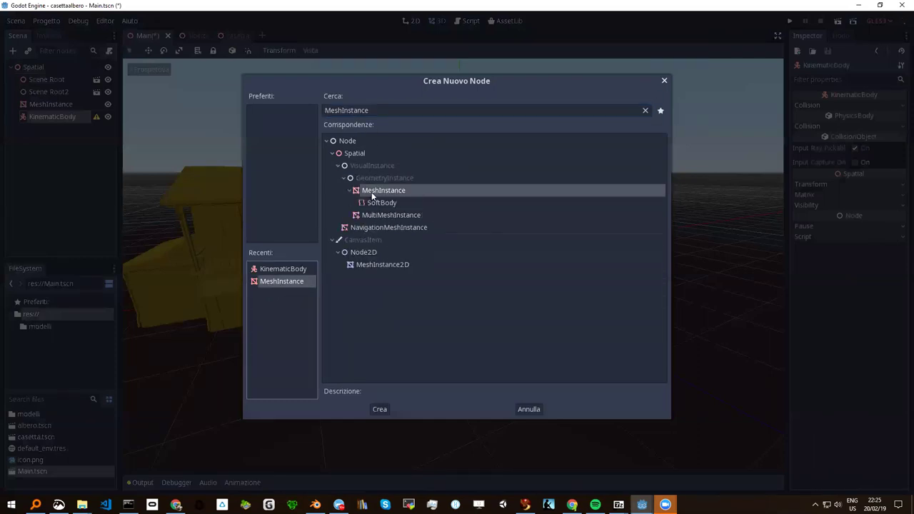
{"action": "left_click", "coordinate": [380, 409]}
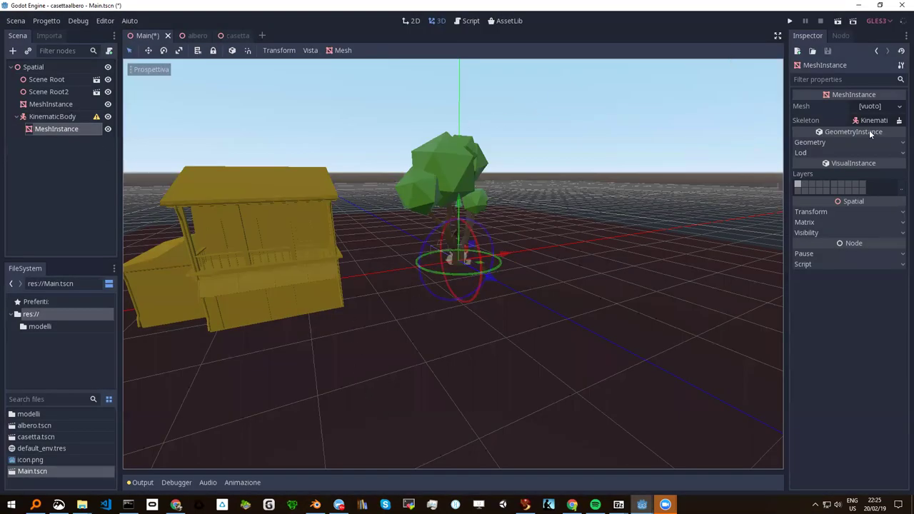
Give the MeshInstance a new SphereMesh and expand its transform settings
{"action": "left_click", "coordinate": [870, 107]}
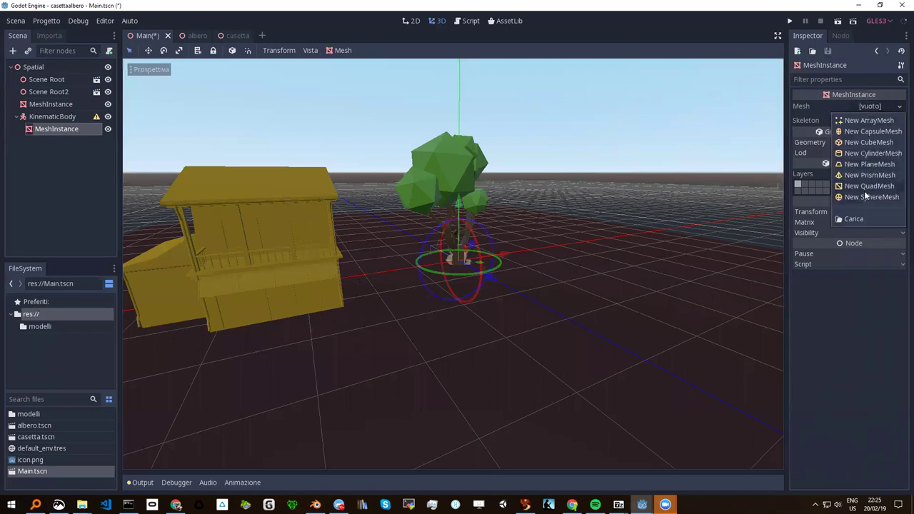
{"action": "left_click", "coordinate": [863, 197]}
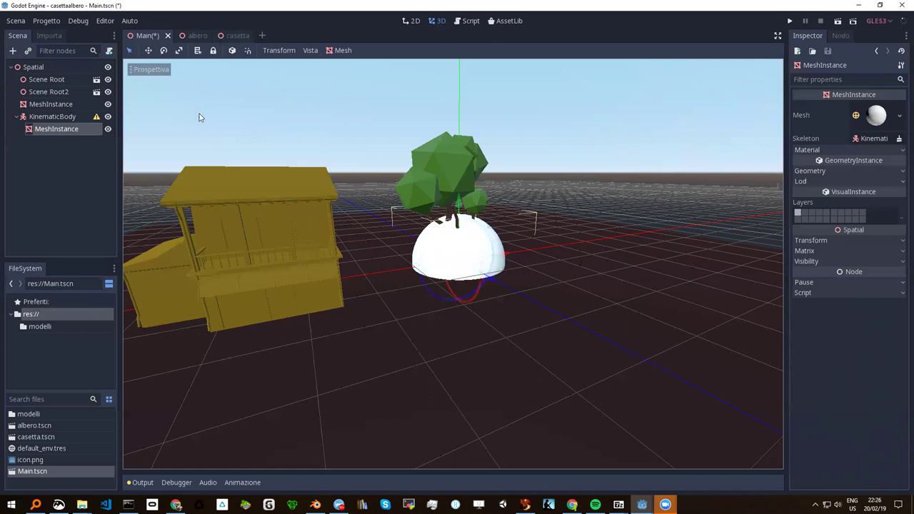
{"action": "left_click", "coordinate": [809, 240]}
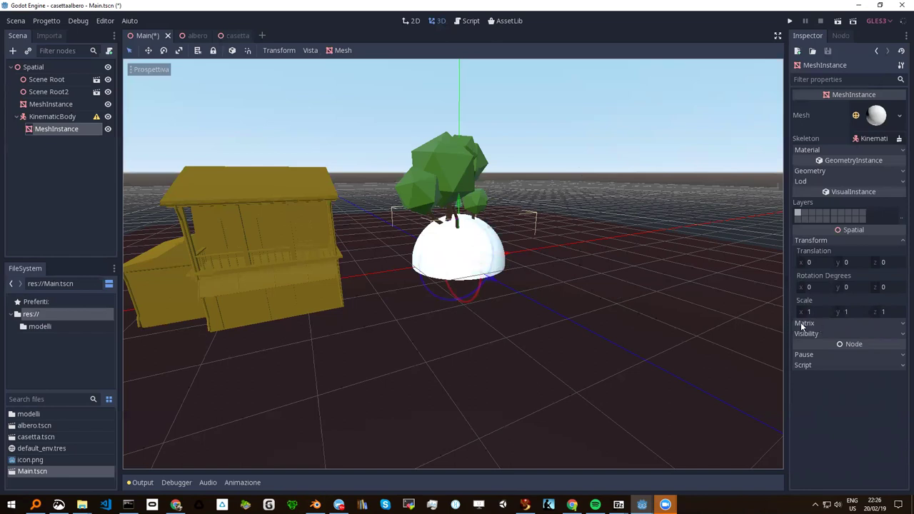
Scale the sphere down to 0.236
{"action": "left_click", "coordinate": [180, 51]}
{"action": "mouse_move", "coordinate": [461, 241]}
{"action": "middle_mouse_down"}
{"action": "mouse_move", "coordinate": [458, 257]}
{"action": "mouse_move", "coordinate": [613, 278]}
{"action": "middle_mouse_up"}
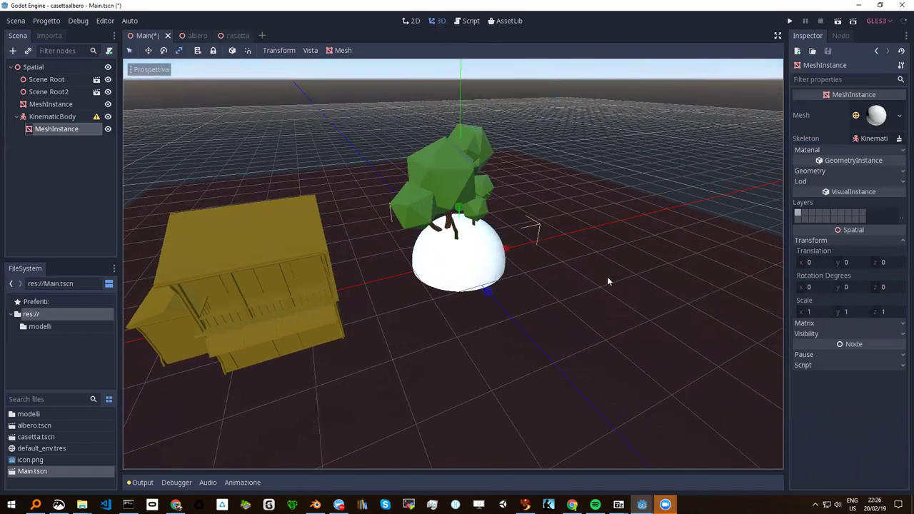
{"action": "left_click_drag", "start_coordinate": [617, 285], "coordinate": [583, 283]}
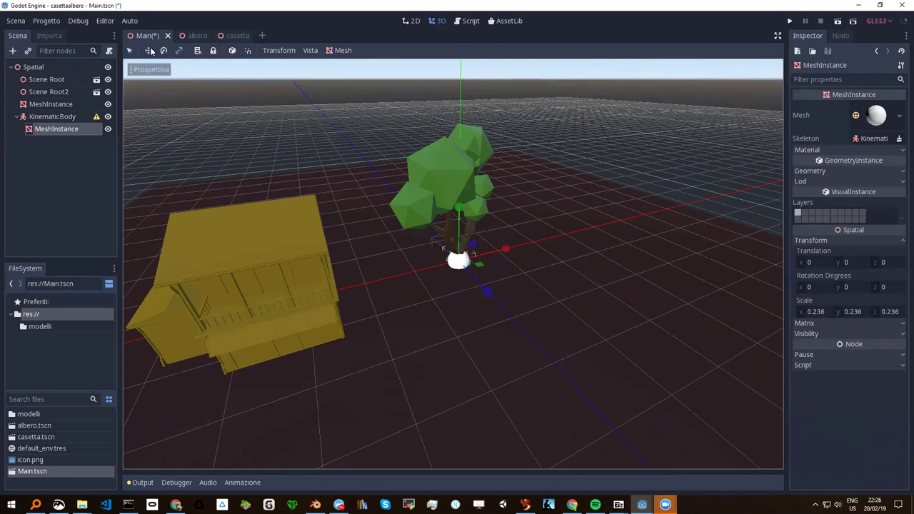
Move the sphere to translation -1.559, 0.459, 0 between the house and the tree
{"action": "left_click", "coordinate": [149, 51]}
{"action": "left_click_drag", "start_coordinate": [459, 207], "coordinate": [461, 187]}
{"action": "left_click_drag", "start_coordinate": [508, 235], "coordinate": [433, 246]}
{"action": "middle_click_drag", "start_coordinate": [384, 316], "coordinate": [343, 303]}
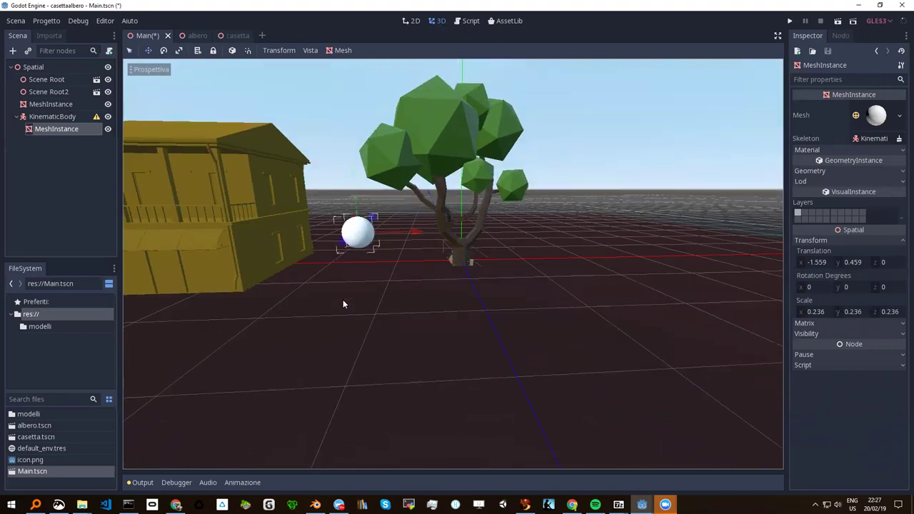
{"action": "mouse_move", "coordinate": [375, 280]}
{"action": "middle_mouse_down"}
{"action": "mouse_move", "coordinate": [444, 301]}
{"action": "mouse_move", "coordinate": [447, 311]}
{"action": "middle_mouse_up"}
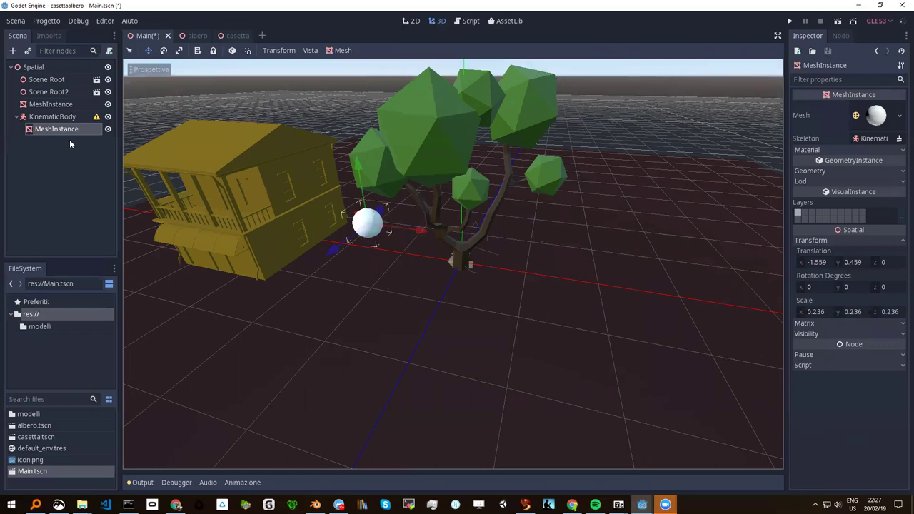
{"action": "left_click", "coordinate": [58, 81]}
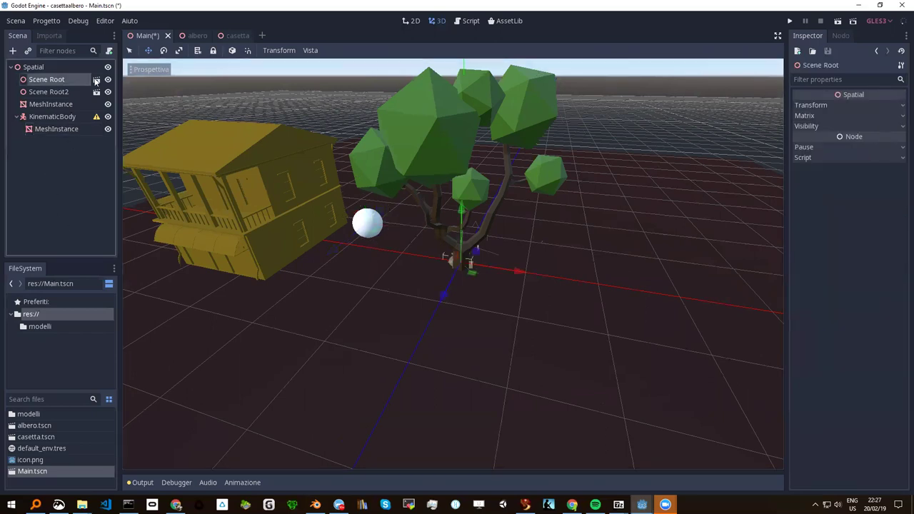
Open the albero tree scene and select its Camera, dismissing the inherited-node deletion warning
{"action": "left_click", "coordinate": [95, 81]}
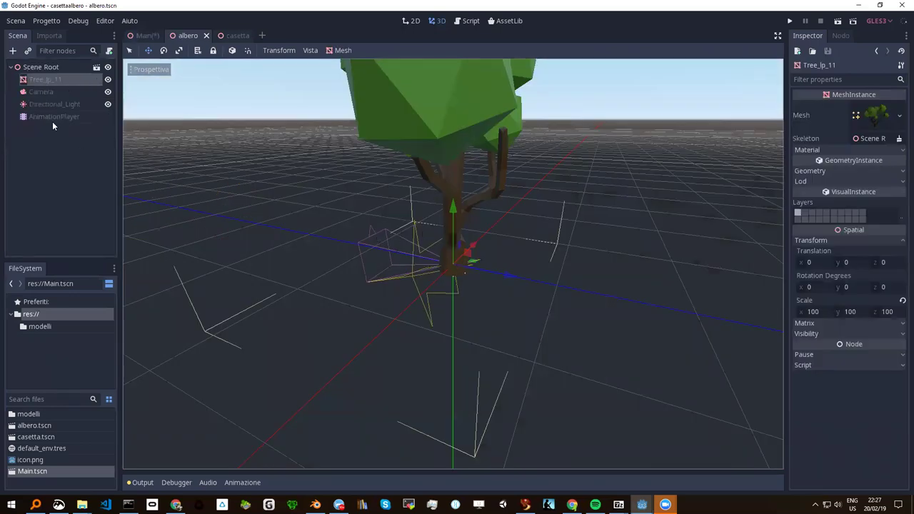
{"action": "left_click", "coordinate": [45, 93]}
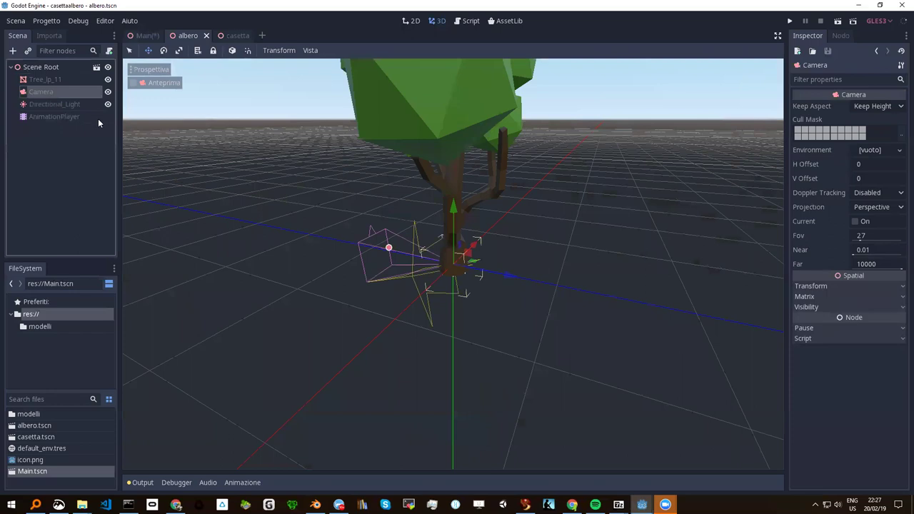
{"action": "right_click", "coordinate": [51, 91]}
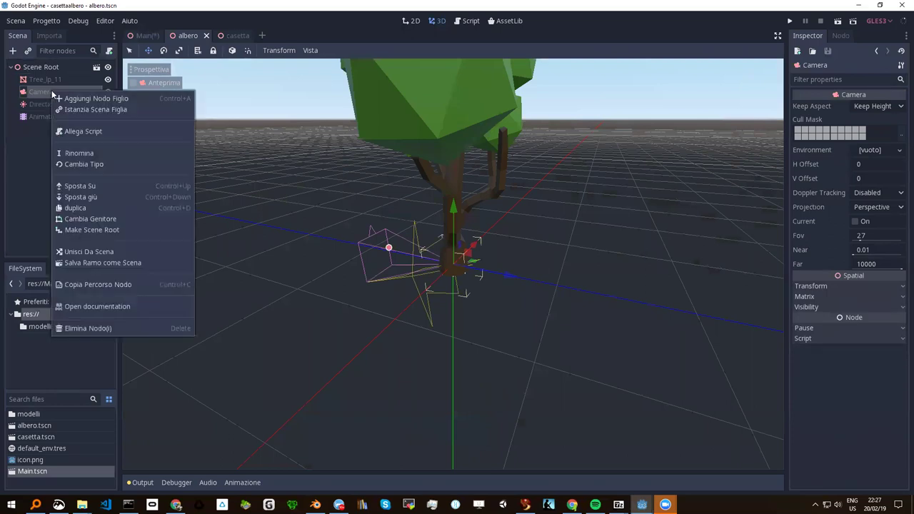
{"action": "left_click", "coordinate": [85, 329]}
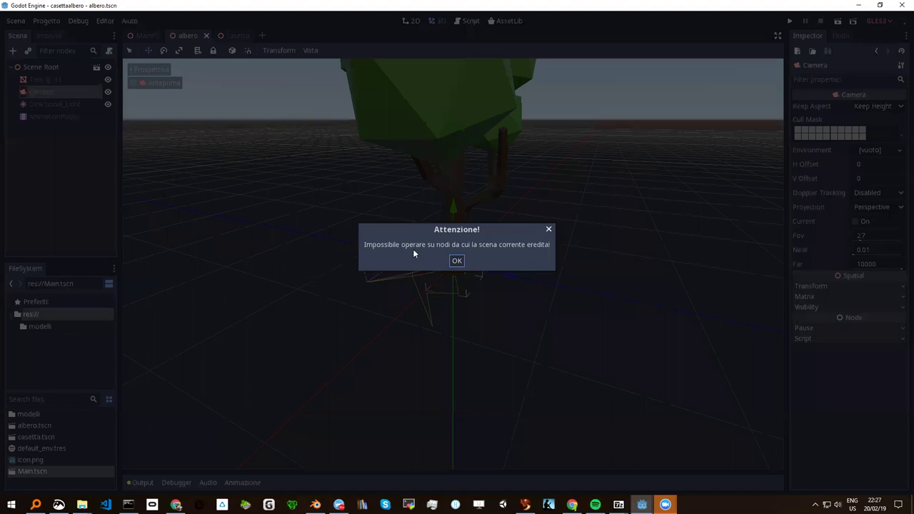
{"action": "left_click", "coordinate": [548, 230]}
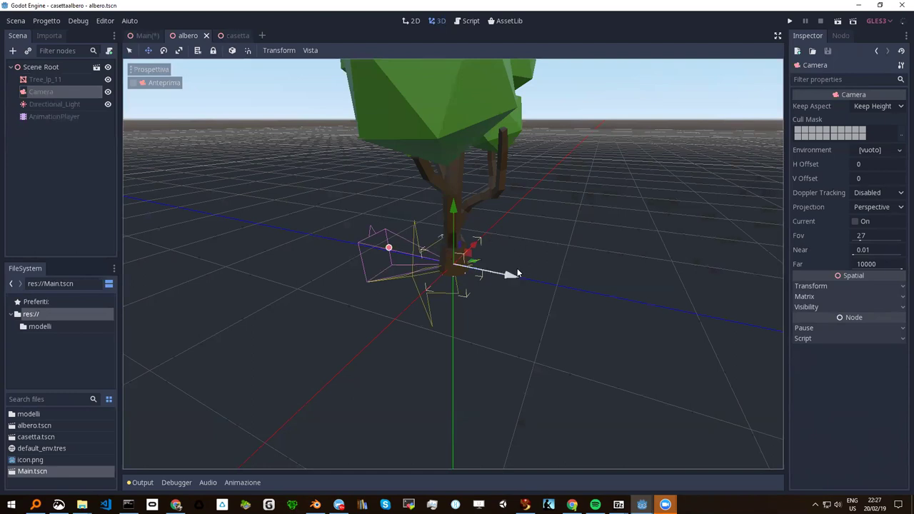
Slide the Camera along its Z axis to sit in front of the tree
{"action": "mouse_move", "coordinate": [509, 277]}
{"action": "left_mouse_down"}
{"action": "mouse_move", "coordinate": [674, 261]}
{"action": "mouse_move", "coordinate": [736, 292]}
{"action": "left_mouse_up"}
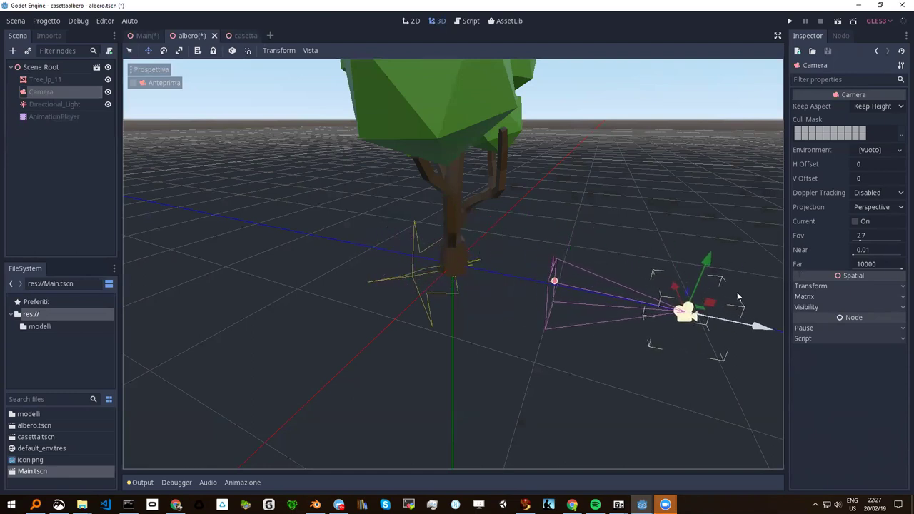
{"action": "middle_click_drag", "start_coordinate": [586, 255], "coordinate": [614, 296]}
{"action": "left_click_drag", "start_coordinate": [675, 309], "coordinate": [785, 314]}
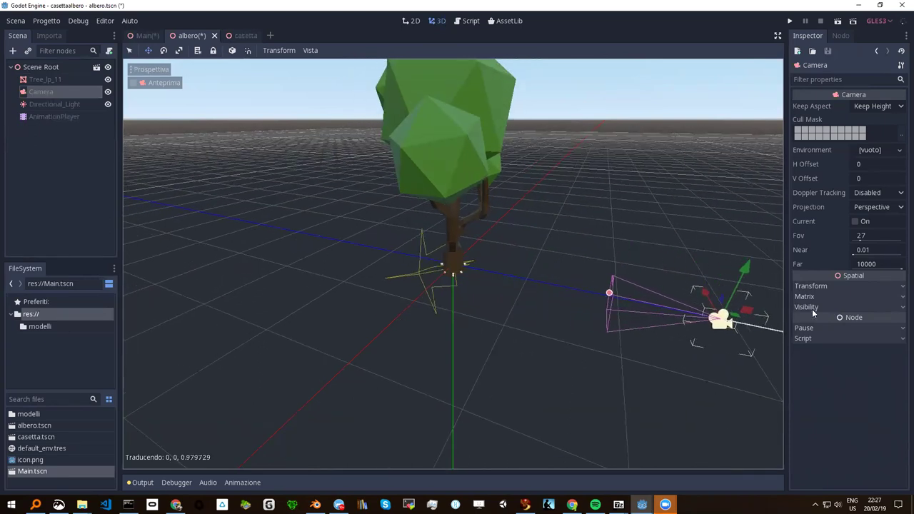
{"action": "scroll", "coordinate": [549, 292], "scroll_direction": "down", "scroll_amount": 2}
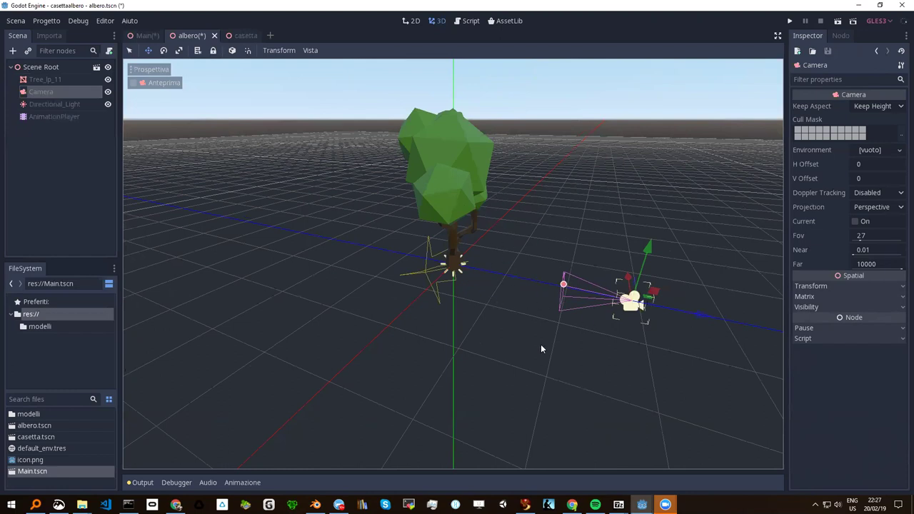
{"action": "middle_click_drag", "start_coordinate": [461, 349], "coordinate": [428, 350]}
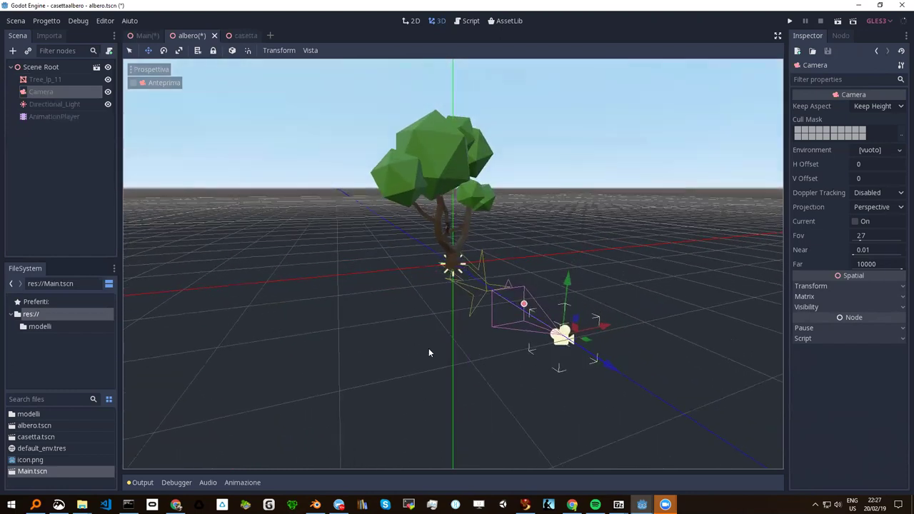
{"action": "left_click_drag", "start_coordinate": [608, 366], "coordinate": [575, 383]}
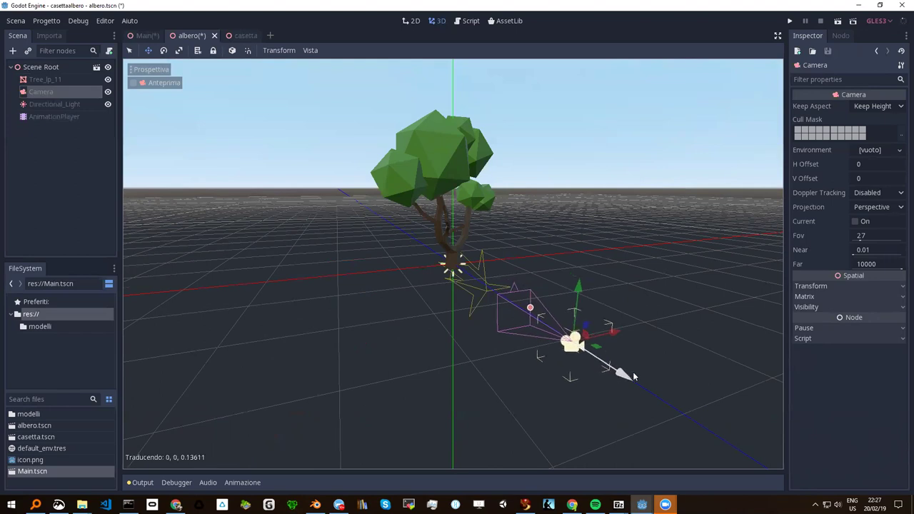
{"action": "middle_click_drag", "start_coordinate": [510, 353], "coordinate": [464, 338]}
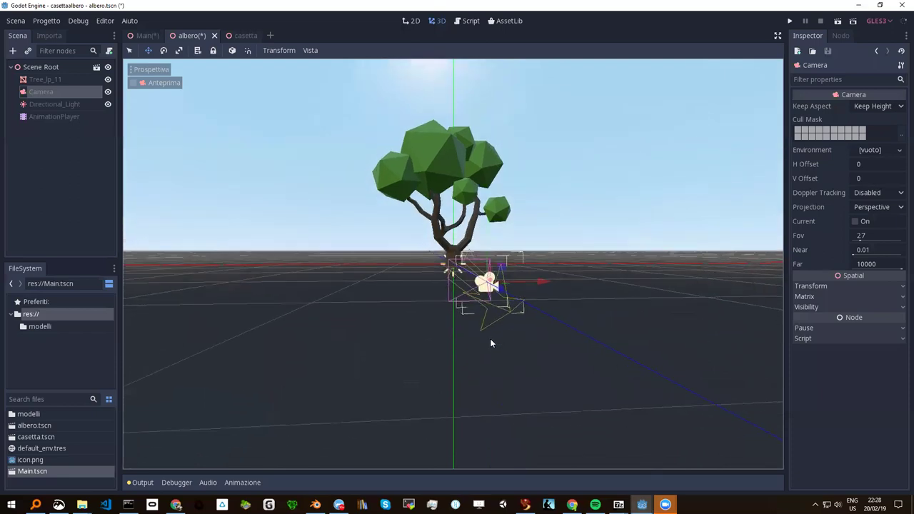
{"action": "scroll", "coordinate": [464, 339], "scroll_direction": "up", "scroll_amount": 1}
{"action": "scroll", "coordinate": [464, 339], "scroll_direction": "up", "scroll_amount": 3}
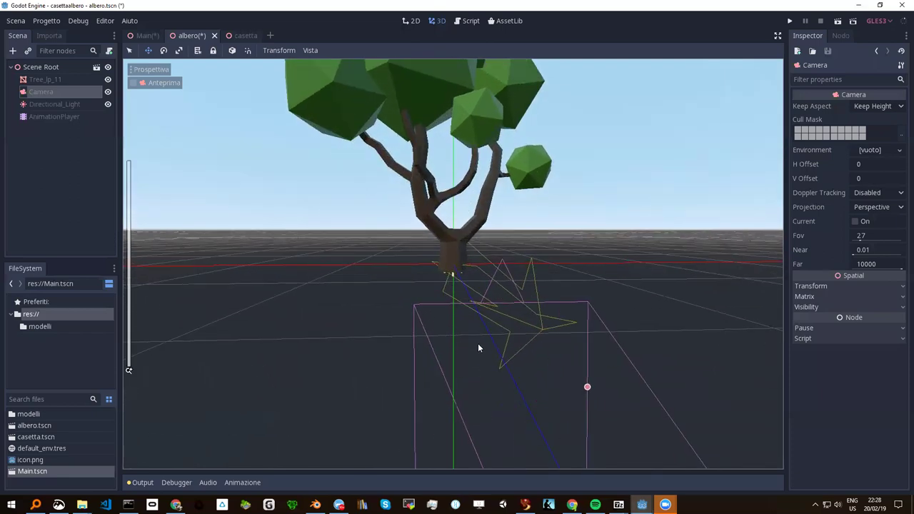
{"action": "scroll", "coordinate": [477, 343], "scroll_direction": "down", "scroll_amount": 2}
{"action": "middle_click_drag", "start_coordinate": [473, 317], "coordinate": [469, 314]}
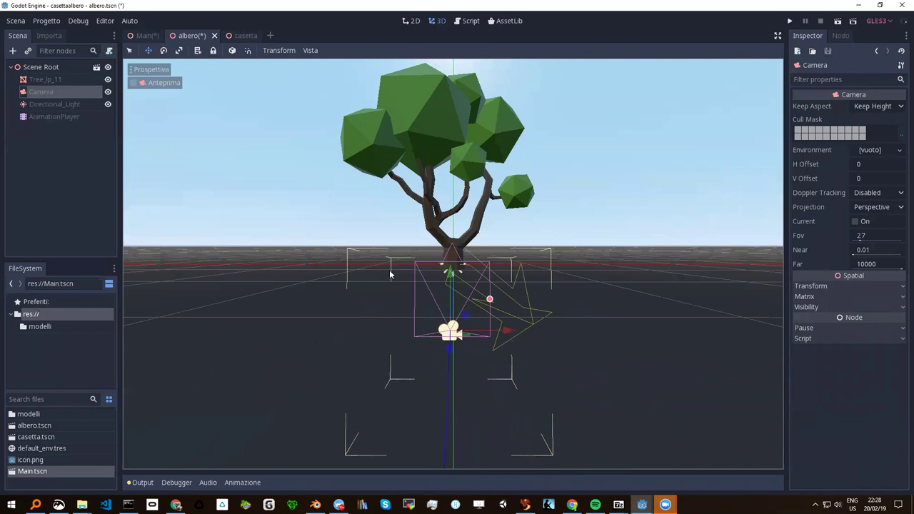
Preview the camera's view, raise the camera toward the horizon, and widen its field of view
{"action": "left_click", "coordinate": [133, 83]}
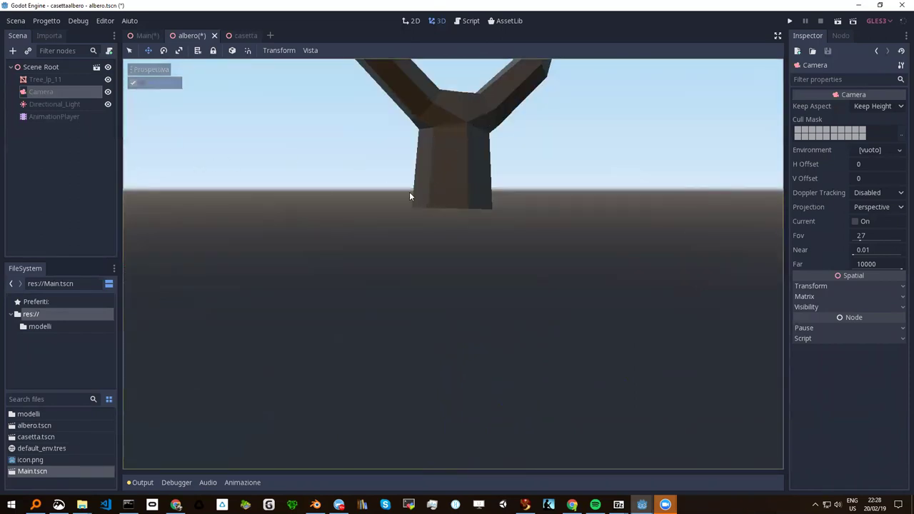
{"action": "left_click", "coordinate": [132, 83]}
{"action": "scroll", "coordinate": [467, 138], "scroll_direction": "down", "scroll_amount": 5}
{"action": "middle_click_drag", "start_coordinate": [411, 187], "coordinate": [572, 227]}
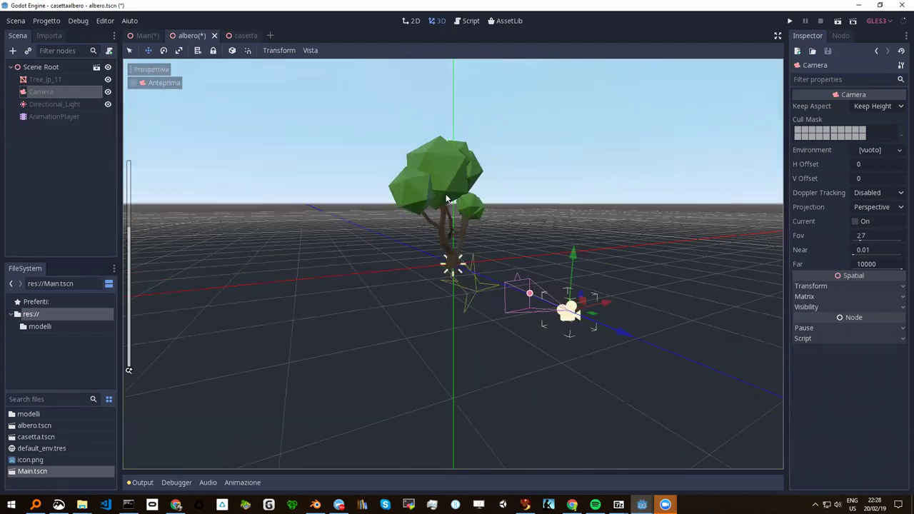
{"action": "mouse_move", "coordinate": [580, 255]}
{"action": "left_mouse_down"}
{"action": "mouse_move", "coordinate": [640, 214]}
{"action": "mouse_move", "coordinate": [786, 193]}
{"action": "left_mouse_up"}
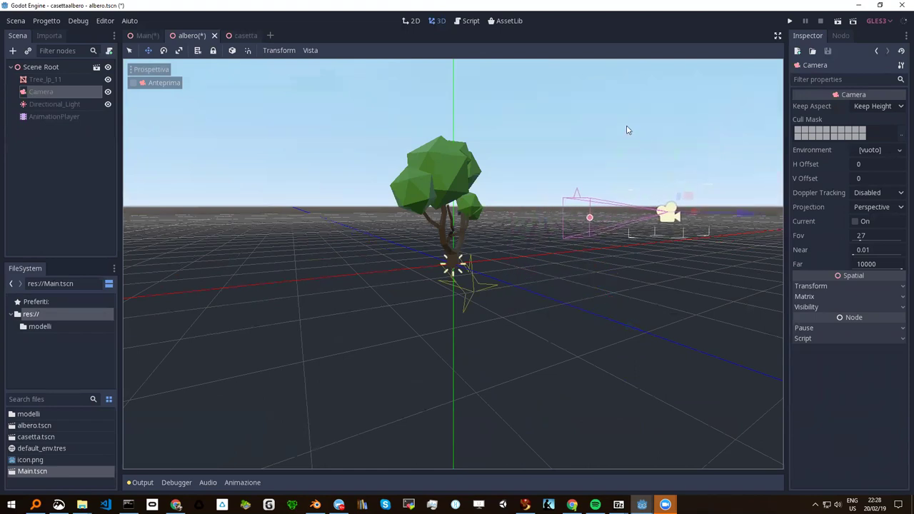
{"action": "scroll", "coordinate": [555, 215], "scroll_direction": "down", "scroll_amount": 4}
{"action": "scroll", "coordinate": [476, 243], "scroll_direction": "down", "scroll_amount": 2}
{"action": "mouse_move", "coordinate": [490, 245]}
{"action": "middle_mouse_down"}
{"action": "mouse_move", "coordinate": [468, 279]}
{"action": "mouse_move", "coordinate": [557, 298]}
{"action": "middle_mouse_up"}
{"action": "mouse_move", "coordinate": [337, 325]}
{"action": "middle_mouse_down"}
{"action": "mouse_move", "coordinate": [391, 321]}
{"action": "mouse_move", "coordinate": [330, 325]}
{"action": "middle_mouse_up"}
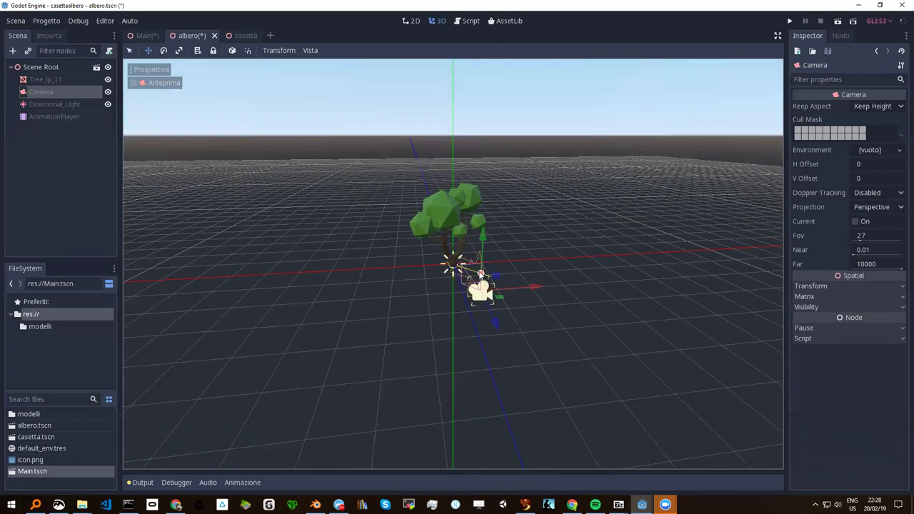
{"action": "scroll", "coordinate": [439, 287], "scroll_direction": "up", "scroll_amount": 3}
{"action": "scroll", "coordinate": [426, 292], "scroll_direction": "up", "scroll_amount": 2}
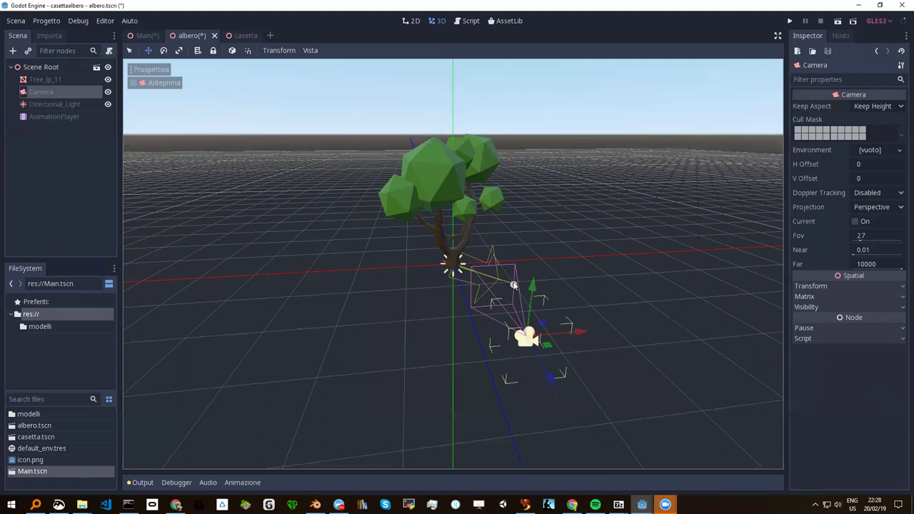
{"action": "left_click_drag", "start_coordinate": [513, 286], "coordinate": [605, 274]}
Set the Camera's field of view to about 50.8 and check the framing in preview
{"action": "middle_click_drag", "start_coordinate": [488, 306], "coordinate": [492, 300]}
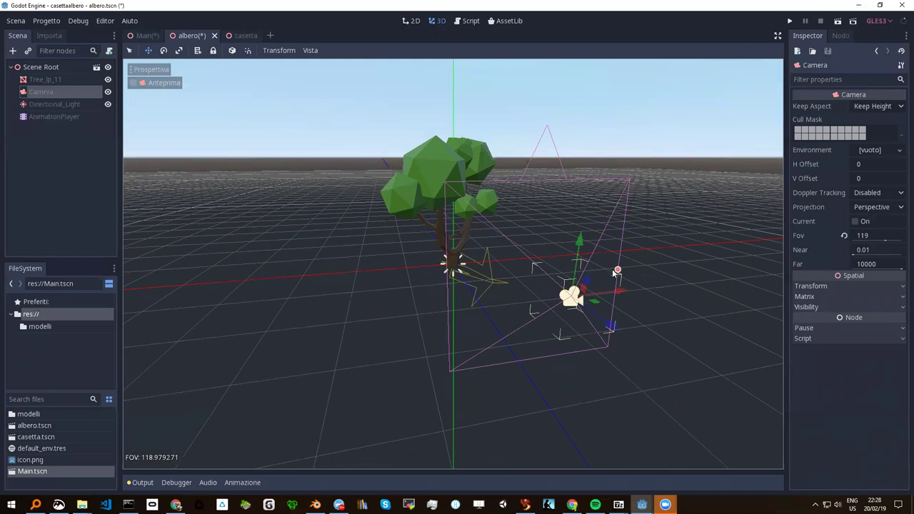
{"action": "left_click_drag", "start_coordinate": [617, 272], "coordinate": [525, 283]}
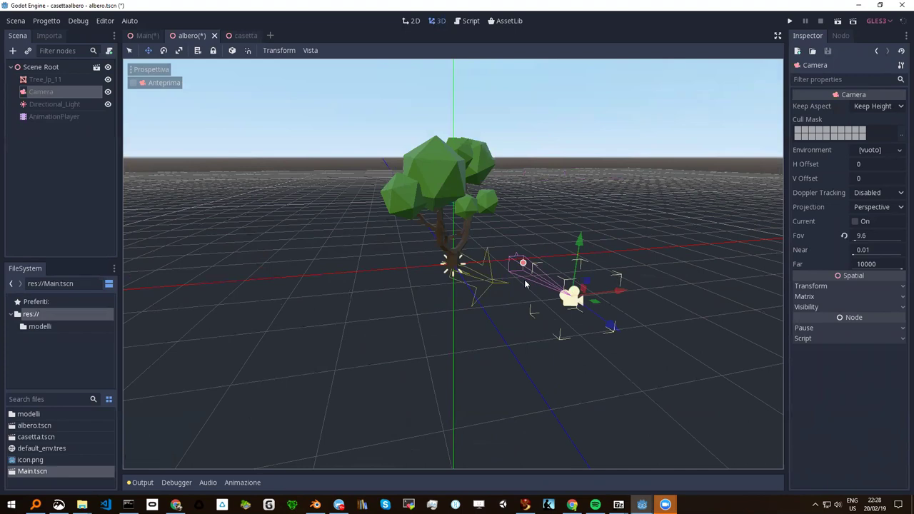
{"action": "left_click_drag", "start_coordinate": [524, 283], "coordinate": [539, 291]}
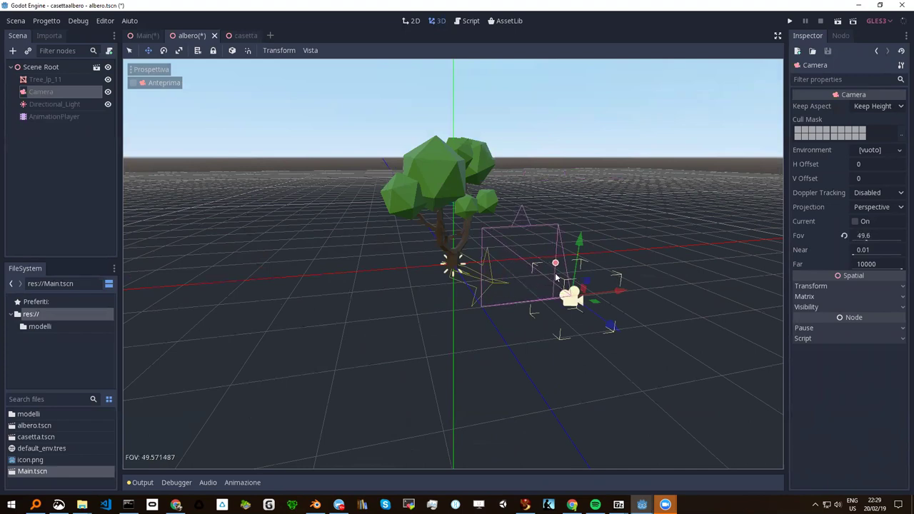
{"action": "scroll", "coordinate": [528, 282], "scroll_direction": "up", "scroll_amount": 3}
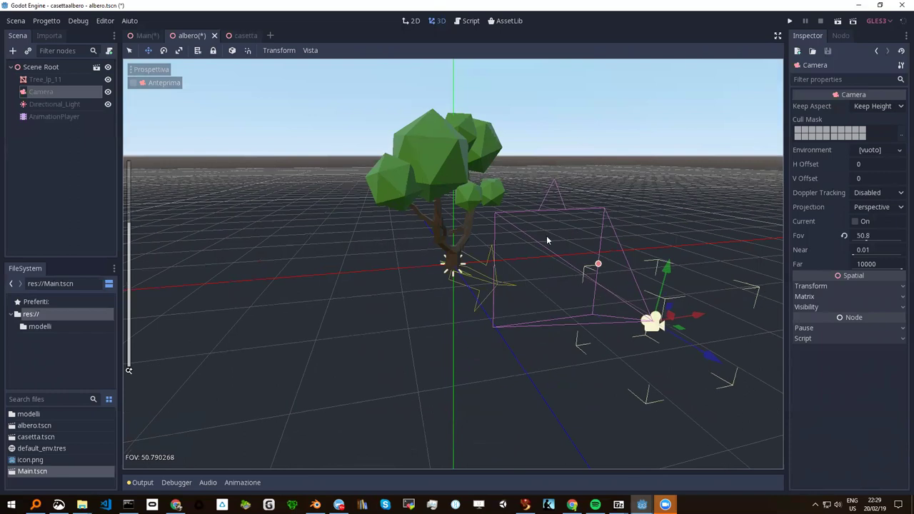
{"action": "left_click", "coordinate": [176, 85]}
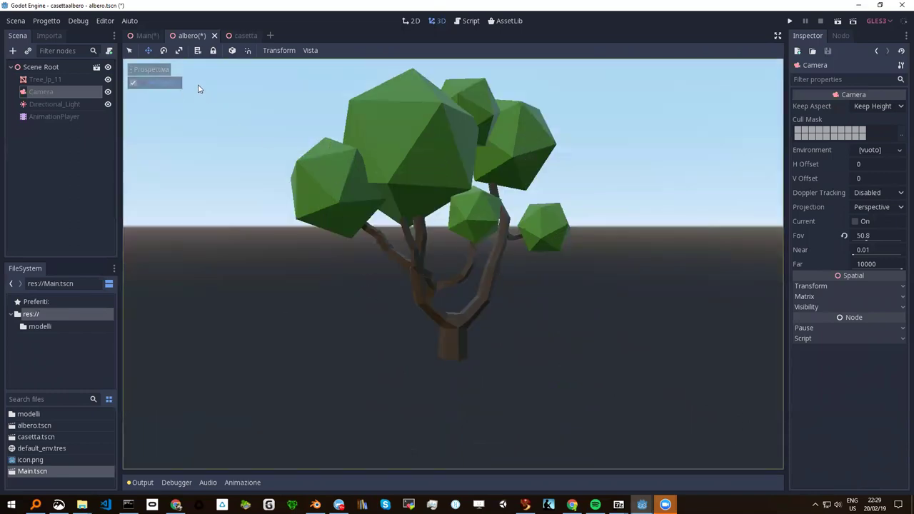
{"action": "left_click", "coordinate": [145, 83]}
Move the Camera farther back to frame the whole tree, verify in preview, and save albero.tscn
{"action": "scroll", "coordinate": [398, 217], "scroll_direction": "down", "scroll_amount": 3}
{"action": "scroll", "coordinate": [500, 236], "scroll_direction": "down", "scroll_amount": 2}
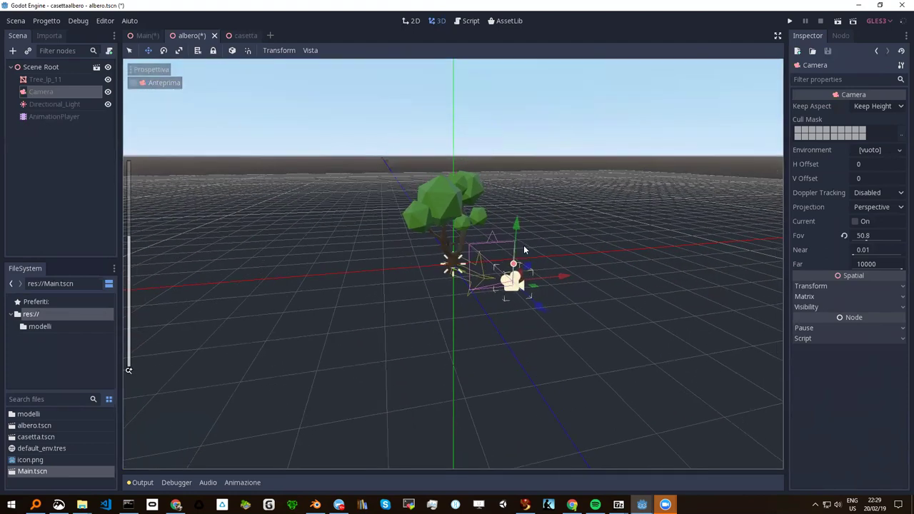
{"action": "middle_click_drag", "start_coordinate": [578, 254], "coordinate": [600, 263]}
{"action": "left_click_drag", "start_coordinate": [622, 304], "coordinate": [785, 334]}
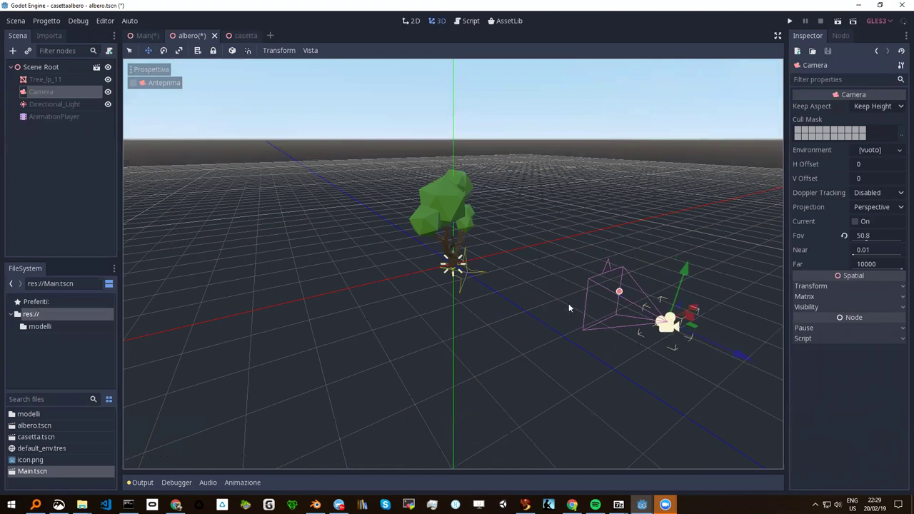
{"action": "scroll", "coordinate": [543, 307], "scroll_direction": "down", "scroll_amount": 4}
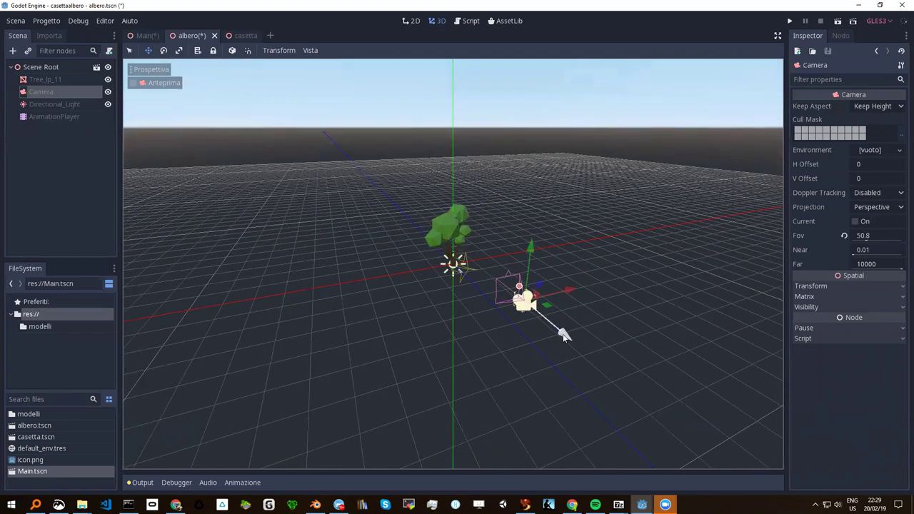
{"action": "left_click_drag", "start_coordinate": [564, 336], "coordinate": [568, 335]}
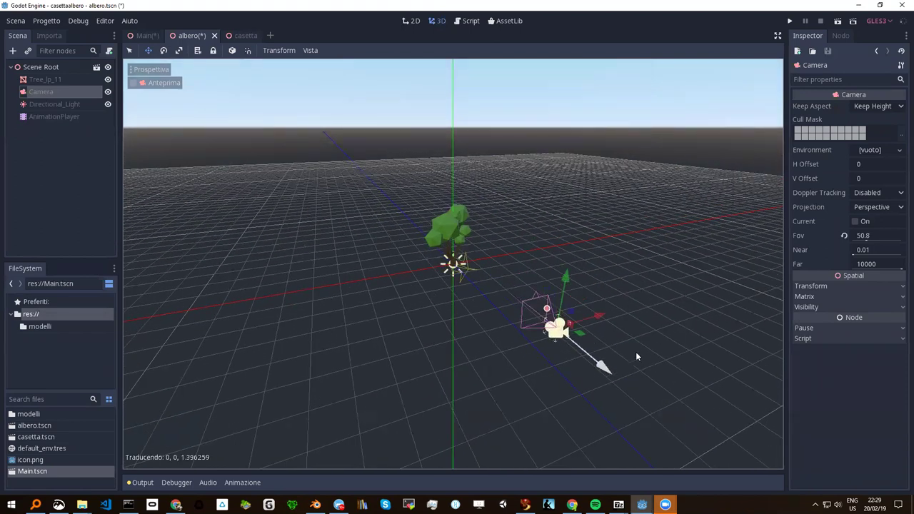
{"action": "left_click", "coordinate": [136, 85]}
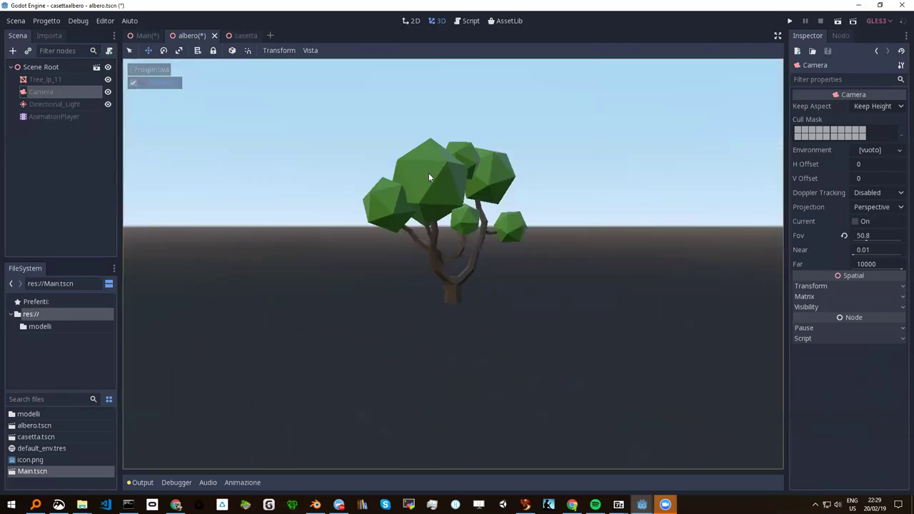
{"action": "left_click", "coordinate": [134, 82]}
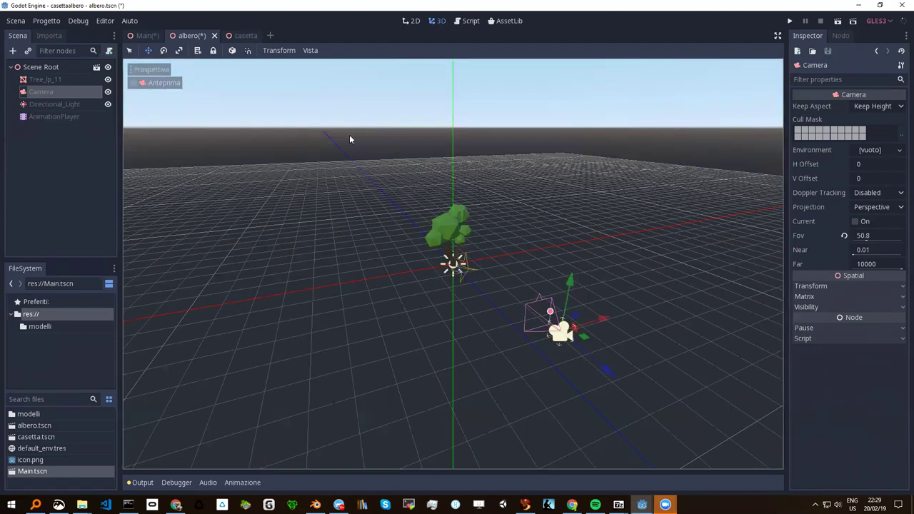
{"action": "left_click", "coordinate": [149, 51]}
{"action": "key", "text": "ctrl+s"}
Switch to the Main scene and run the project with Play
{"action": "left_click", "coordinate": [140, 36]}
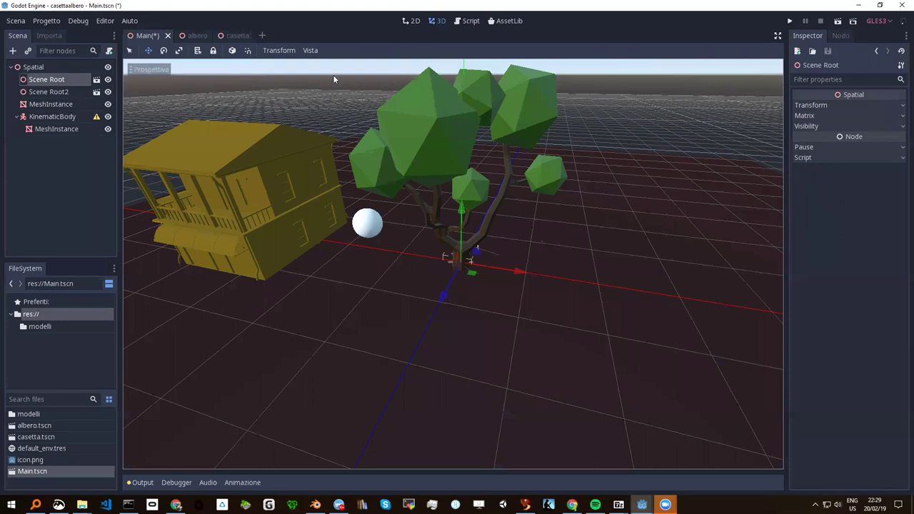
{"action": "middle_click_drag", "start_coordinate": [396, 259], "coordinate": [484, 249]}
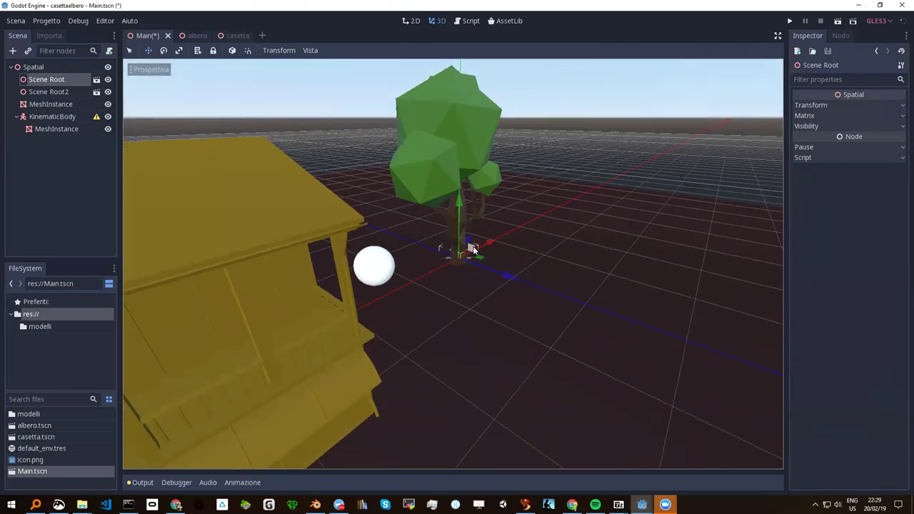
{"action": "scroll", "coordinate": [472, 250], "scroll_direction": "down", "scroll_amount": 2}
{"action": "scroll", "coordinate": [471, 249], "scroll_direction": "down", "scroll_amount": 3}
{"action": "mouse_move", "coordinate": [553, 321]}
{"action": "middle_mouse_down"}
{"action": "mouse_move", "coordinate": [507, 288]}
{"action": "mouse_move", "coordinate": [490, 208]}
{"action": "middle_mouse_up"}
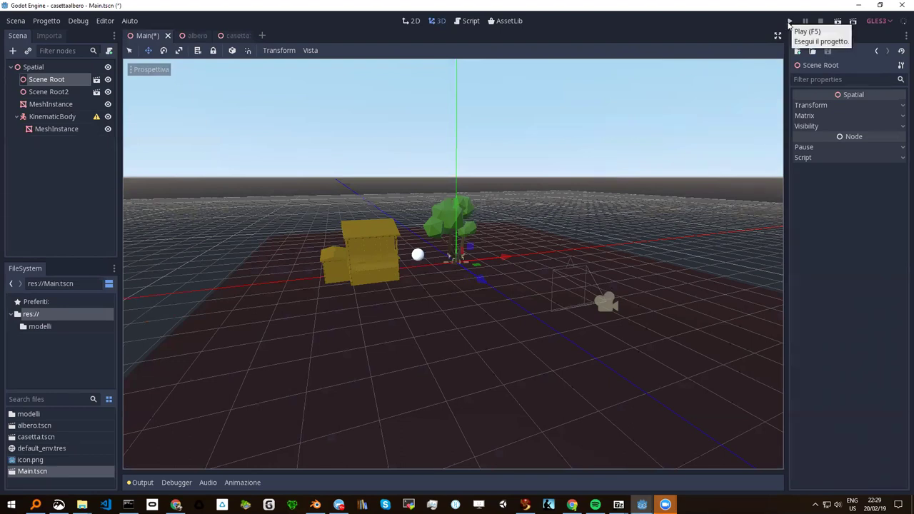
{"action": "left_click", "coordinate": [789, 24]}
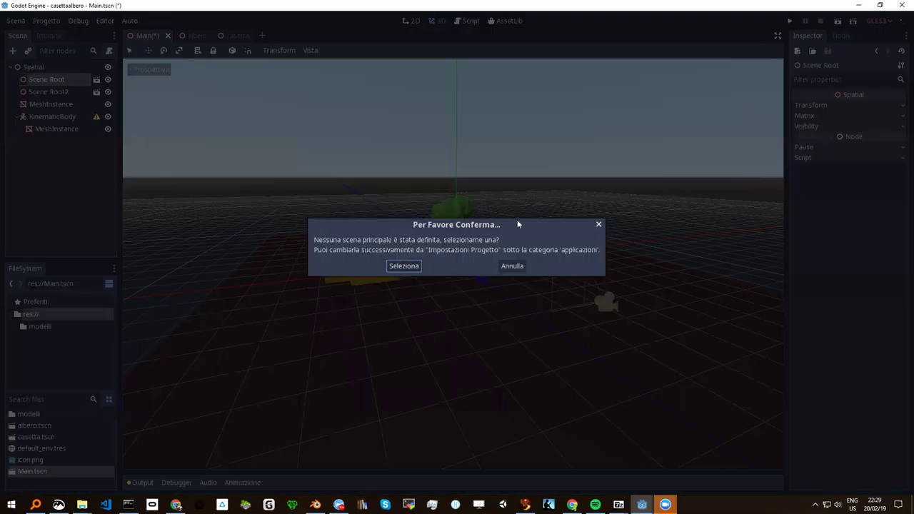
Choose Main.tscn as the project's main scene so the game window launches
{"action": "left_click", "coordinate": [414, 268]}
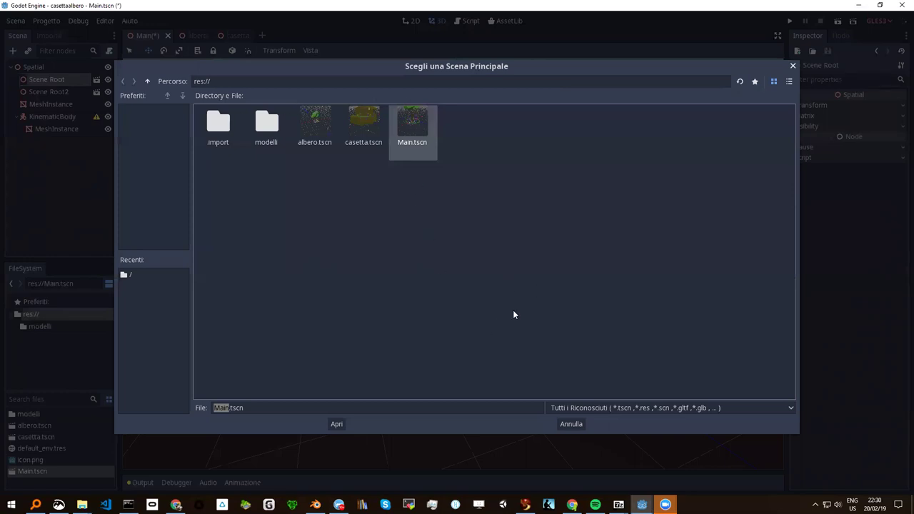
{"action": "left_click", "coordinate": [337, 425]}
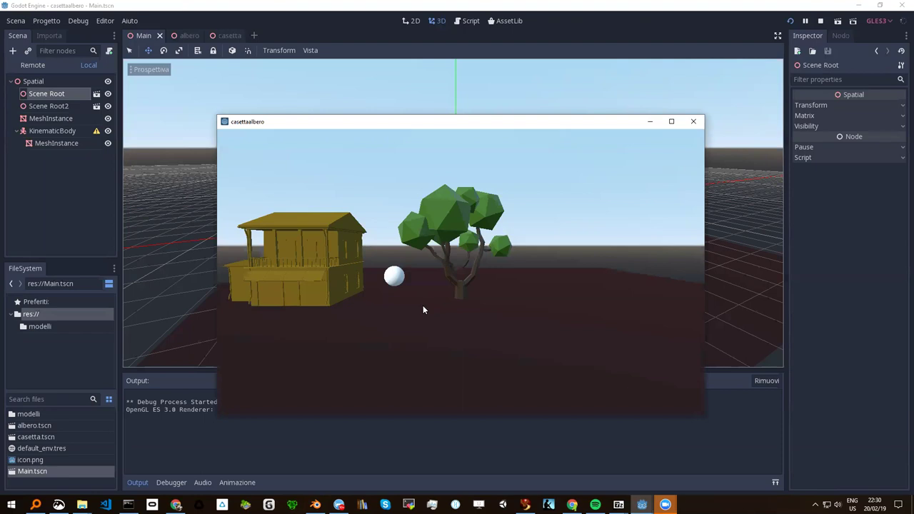
Close the running game window to stop the debug process
{"action": "left_click", "coordinate": [767, 343]}
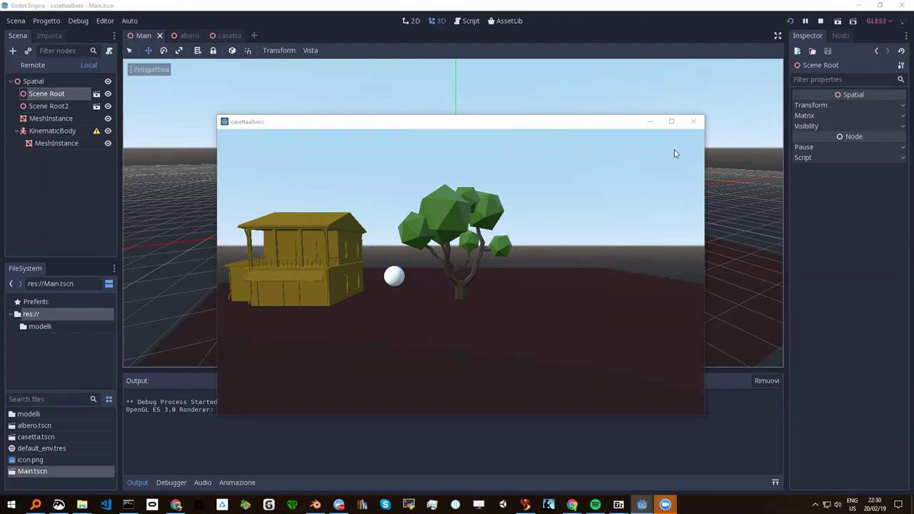
{"action": "left_click", "coordinate": [692, 122]}
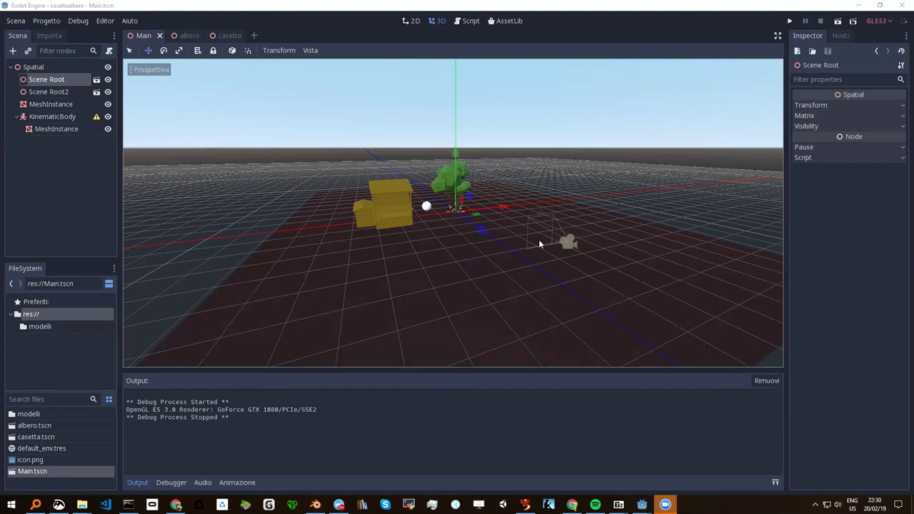
Select the KinematicBody and attach a new KinematicBody.gd script to it
{"action": "scroll", "coordinate": [532, 229], "scroll_direction": "up", "scroll_amount": 3}
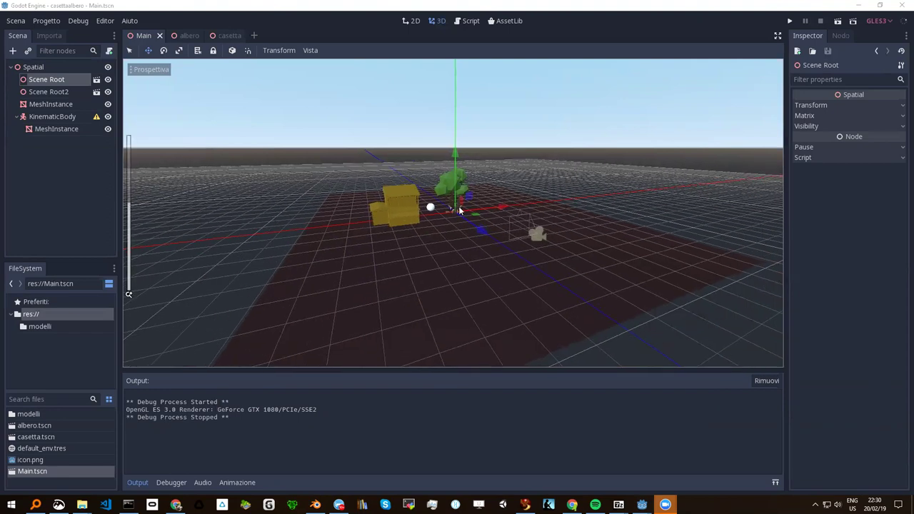
{"action": "middle_click_drag", "start_coordinate": [511, 230], "coordinate": [503, 235]}
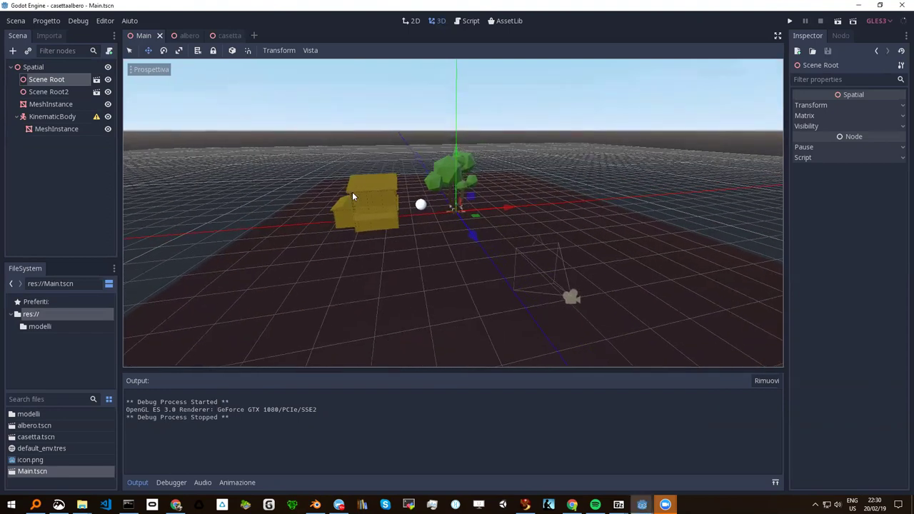
{"action": "left_click", "coordinate": [421, 205]}
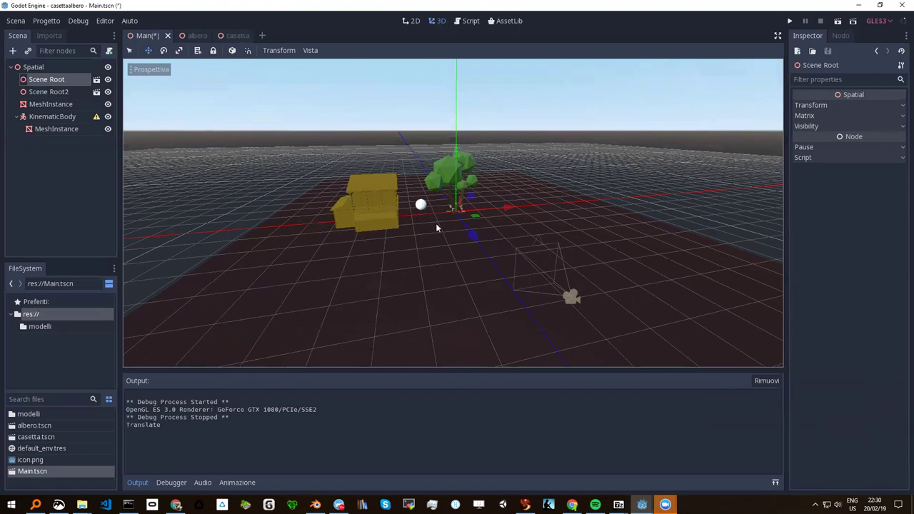
{"action": "left_click", "coordinate": [130, 50]}
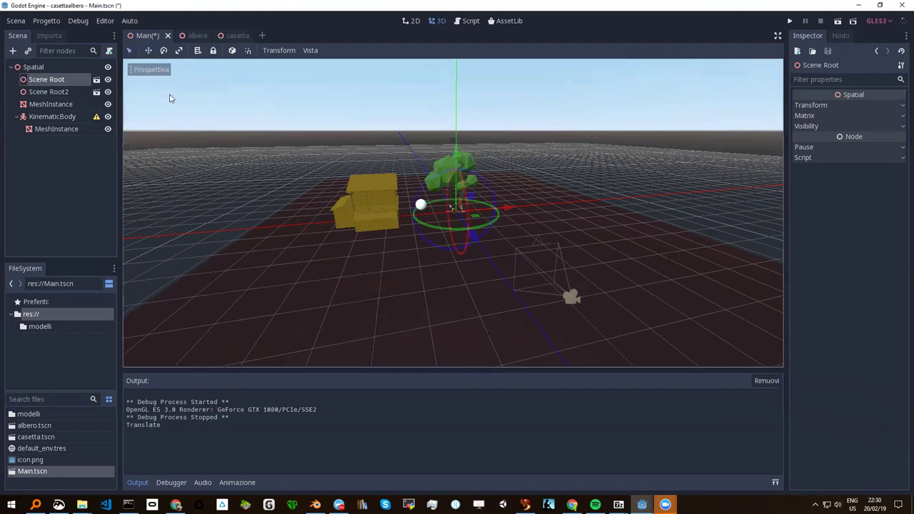
{"action": "left_click", "coordinate": [421, 204]}
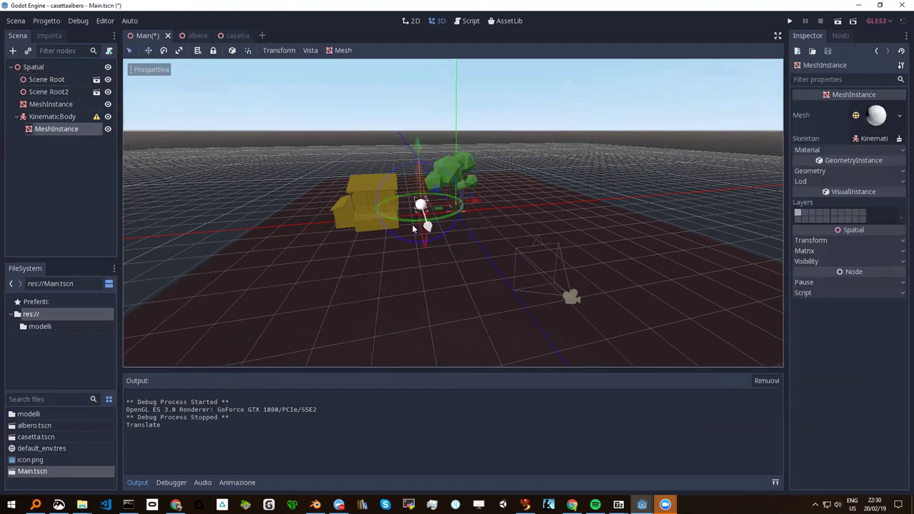
{"action": "left_click", "coordinate": [46, 118]}
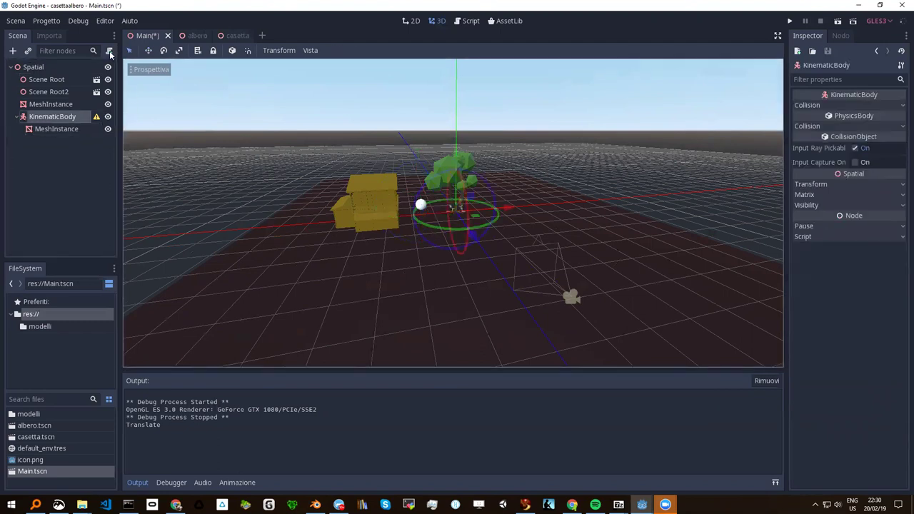
{"action": "left_click", "coordinate": [110, 50]}
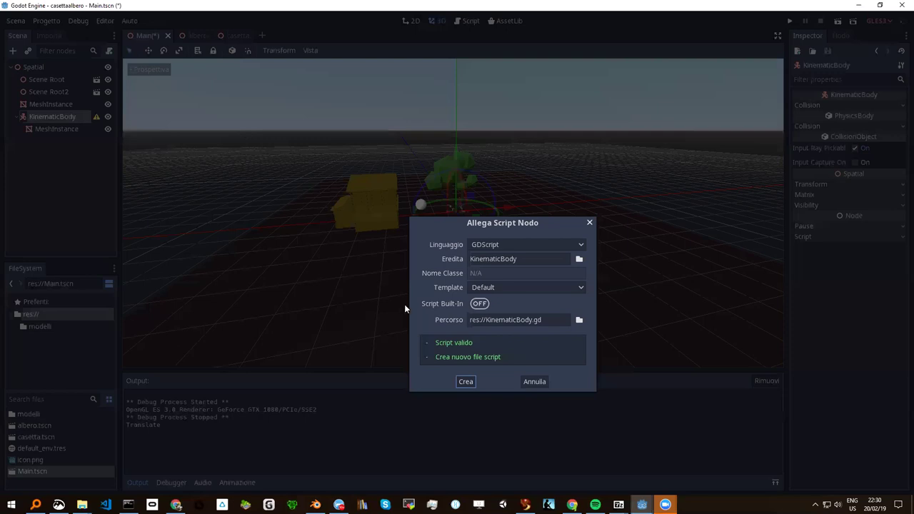
{"action": "left_click", "coordinate": [464, 383]}
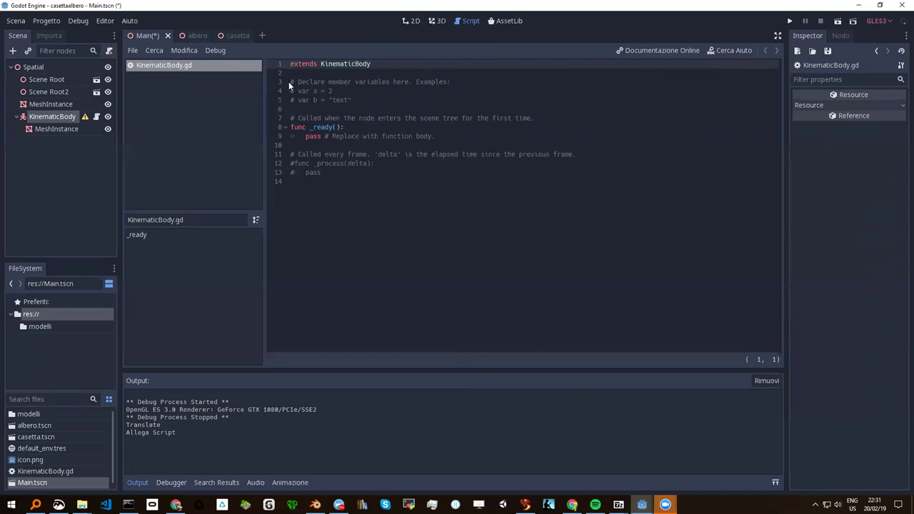
Delete the template code below the extends line and declare func _physics_process(delta): with an indented body line
{"action": "left_click_drag", "start_coordinate": [290, 79], "coordinate": [311, 194]}
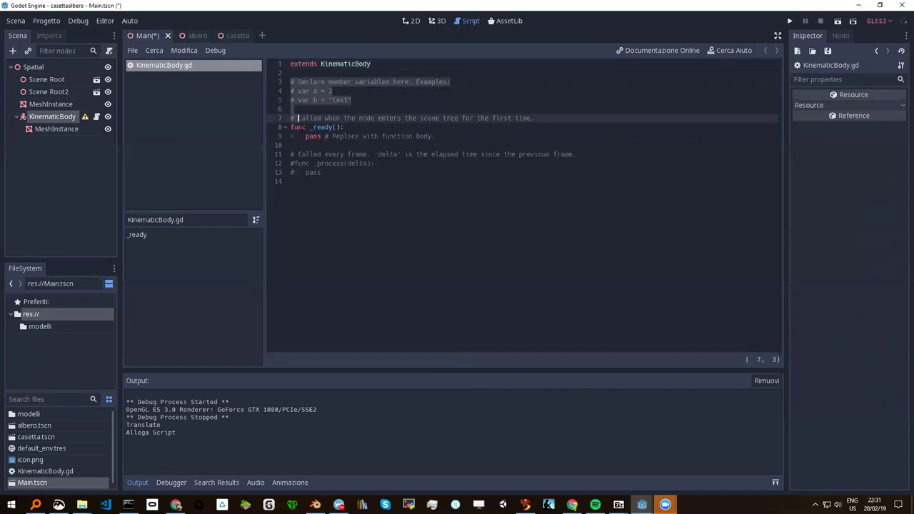
{"action": "key", "text": "BackSpace"}
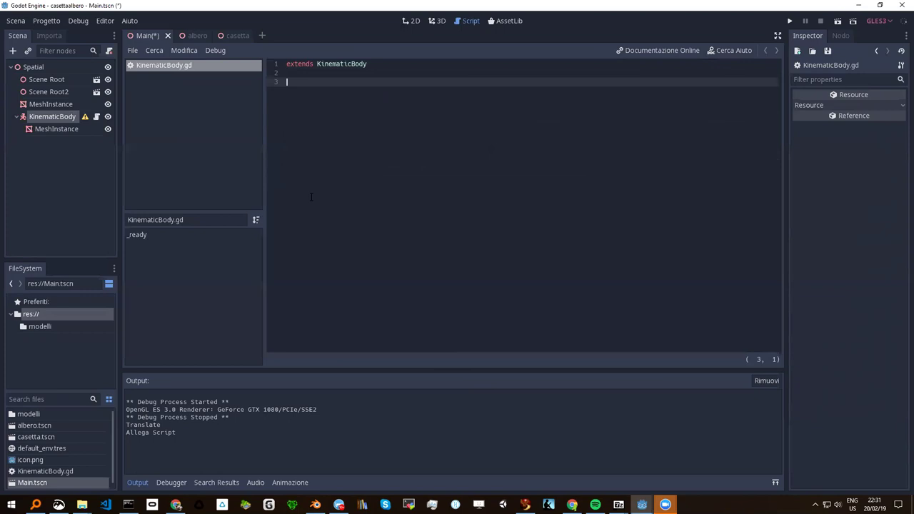
{"action": "type", "text": "func _pro"}
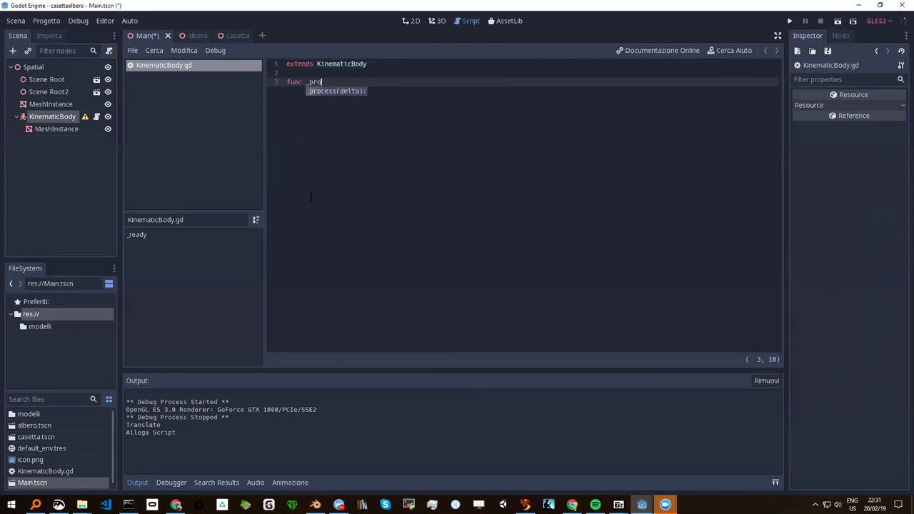
{"action": "key", "text": "BackSpace"}
{"action": "key", "text": "BackSpace"}
{"action": "type", "text": "h"}
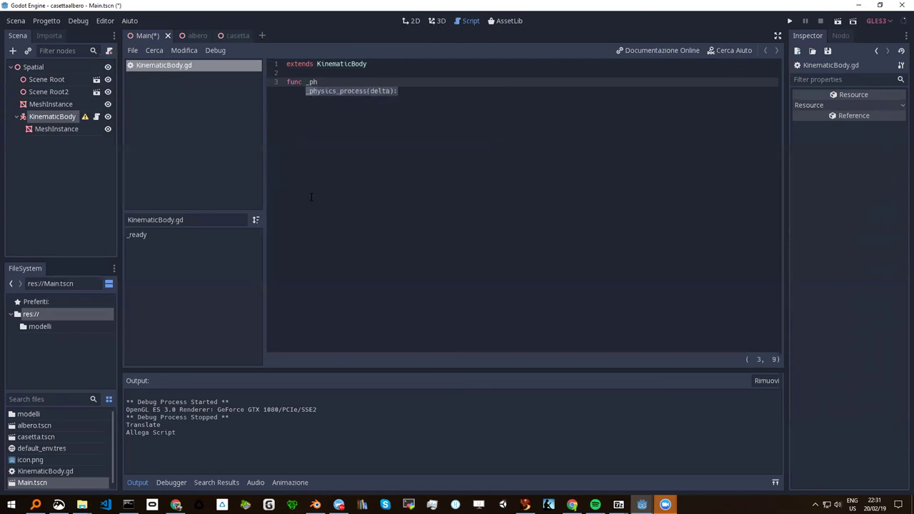
{"action": "key", "text": "Return"}
{"action": "key", "text": "Return"}
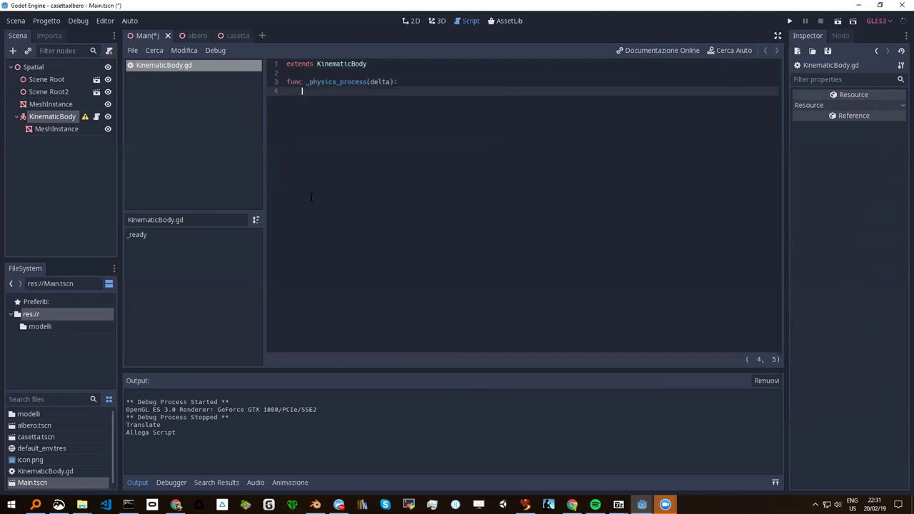
{"action": "key", "text": "Return"}
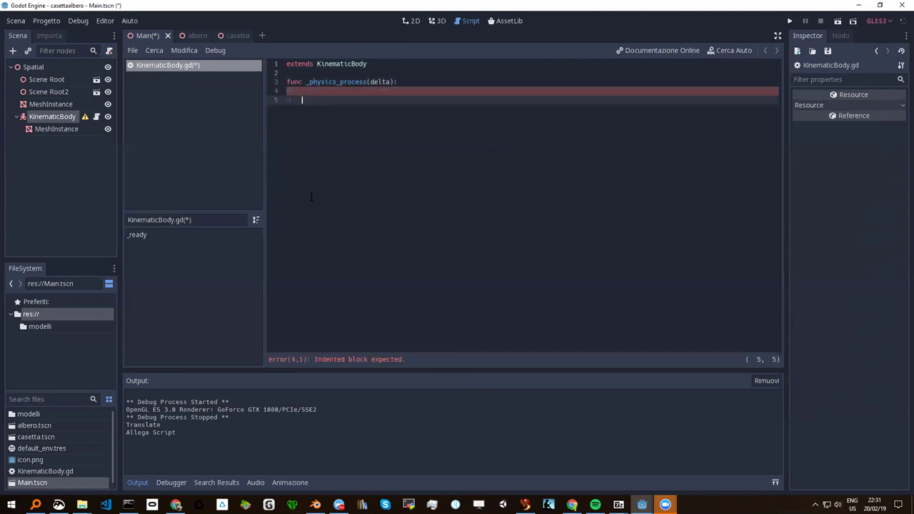
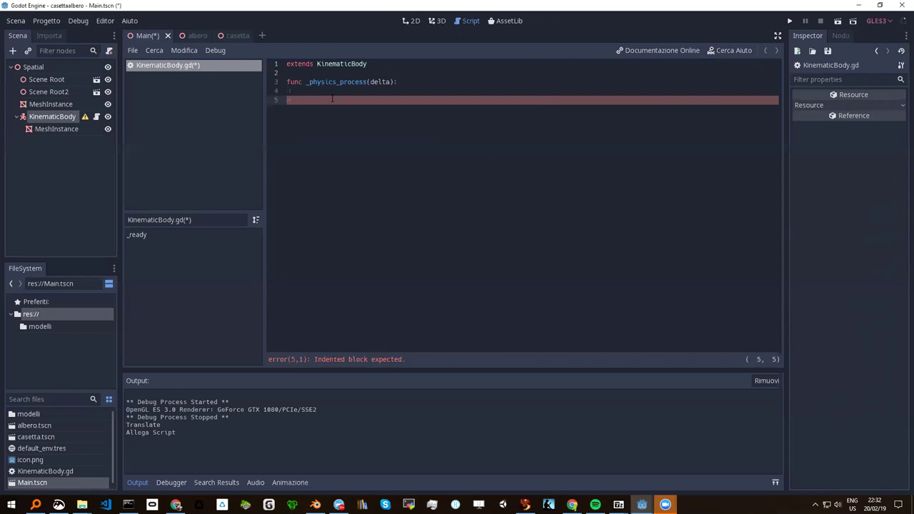
Declare var move = Vector3() and add an if Input.is_action_pressed("ui_left"): check
{"action": "type", "text": "var "}
{"action": "type", "text": "move "}
{"action": "type", "text": "= Ve"}
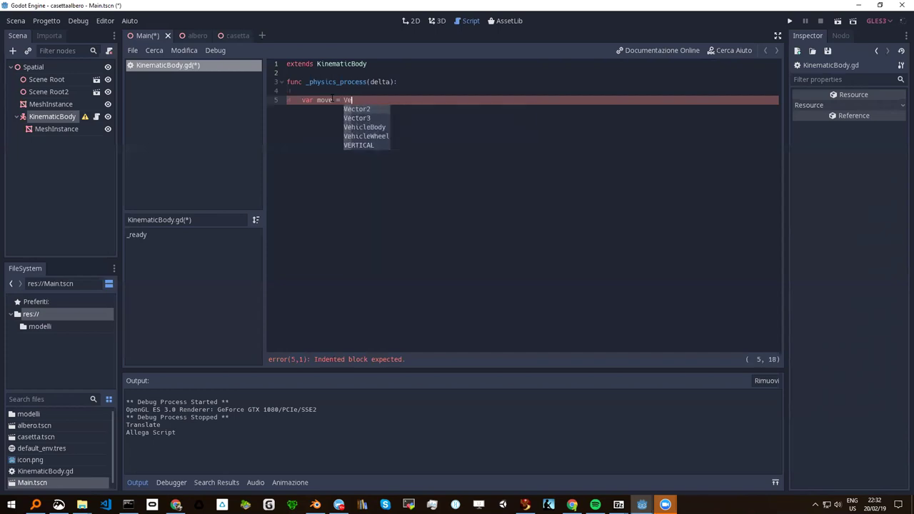
{"action": "type", "text": "ctor"}
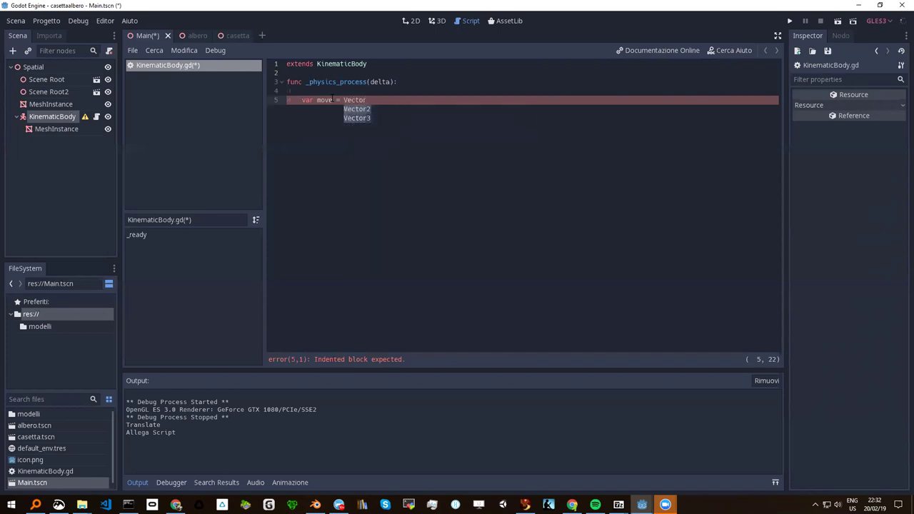
{"action": "type", "text": "3"}
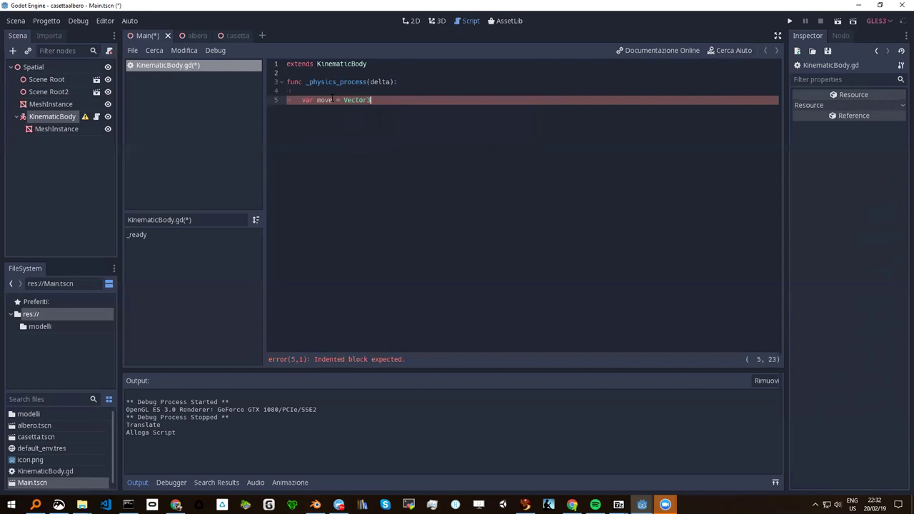
{"action": "type", "text": "()"}
{"action": "key", "text": "Return"}
{"action": "key", "text": "Return"}
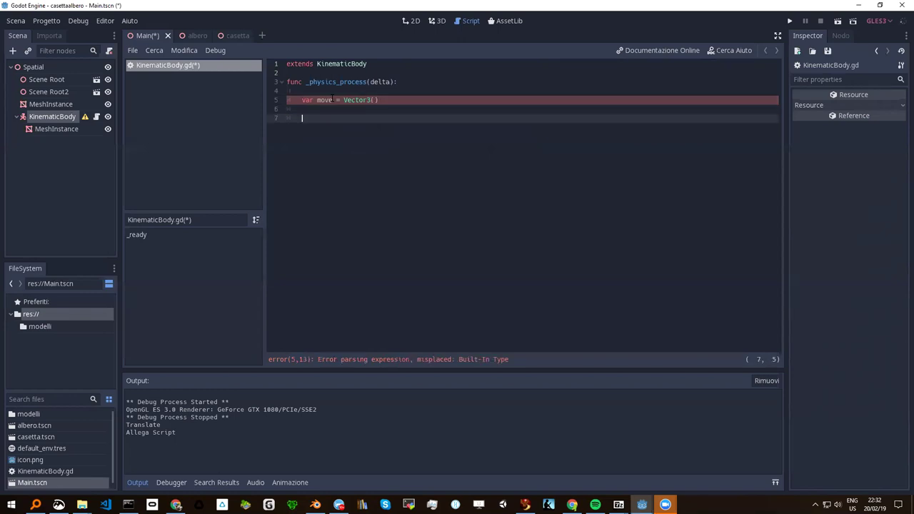
{"action": "type", "text": "if "}
{"action": "type", "text": "I"}
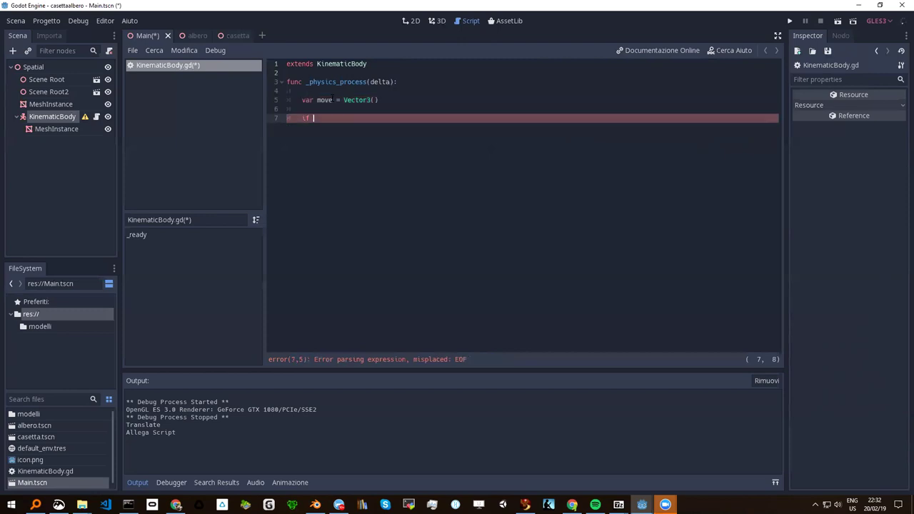
{"action": "type", "text": "nput"}
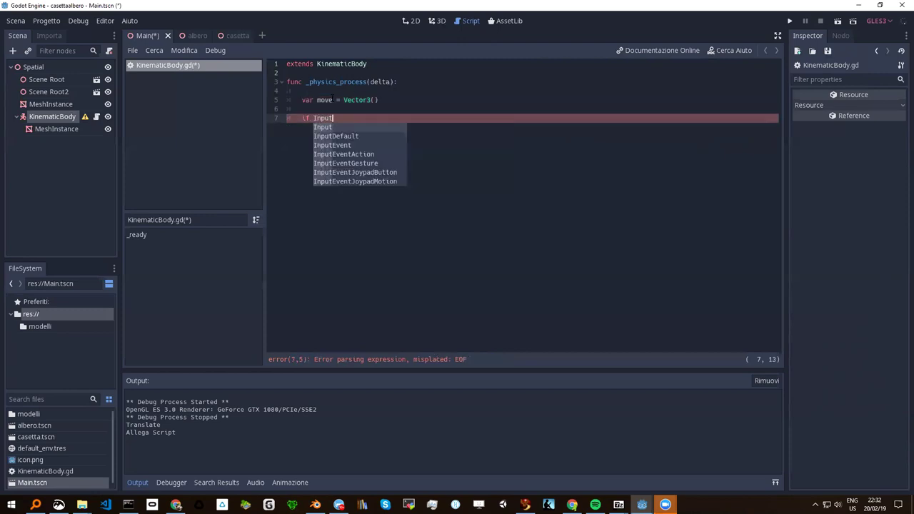
{"action": "type", "text": ".i"}
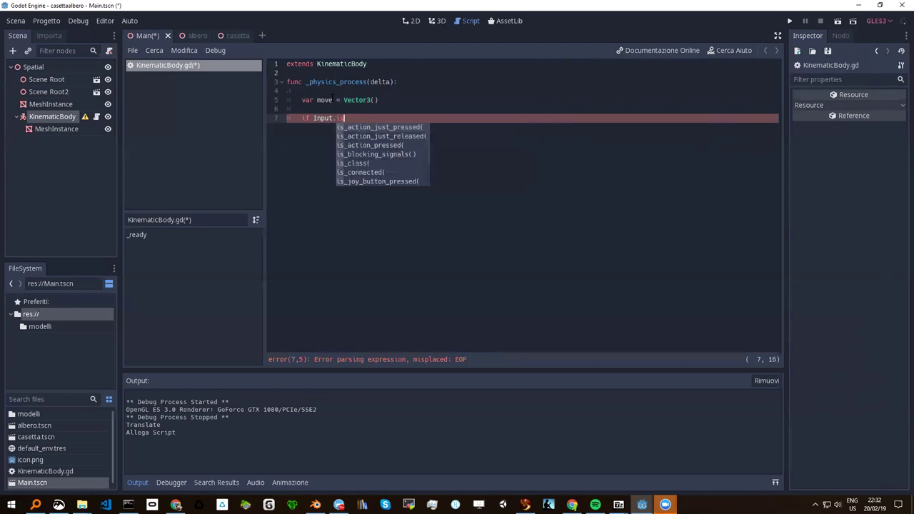
{"action": "key", "text": "Down"}
{"action": "key", "text": "Down"}
{"action": "key", "text": "Return"}
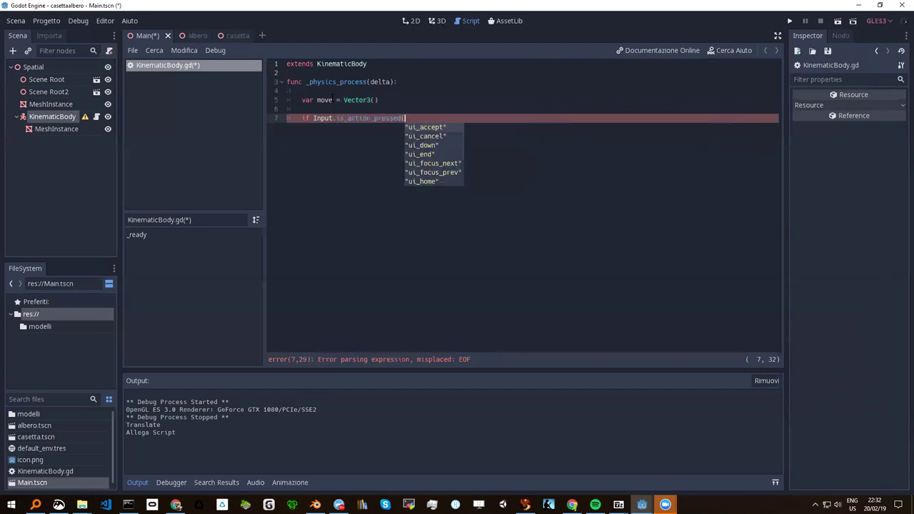
{"action": "type", "text": "@"}
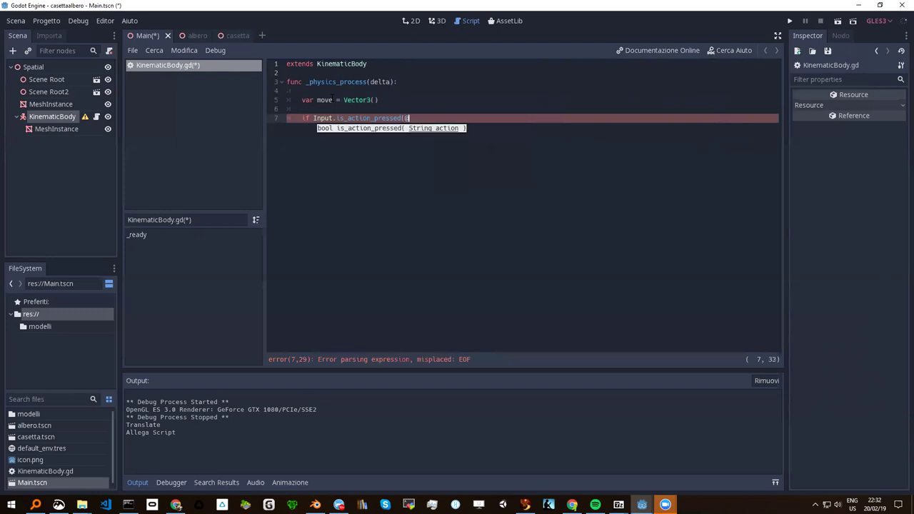
{"action": "key", "text": "BackSpace"}
{"action": "type", "text": "\"ui"}
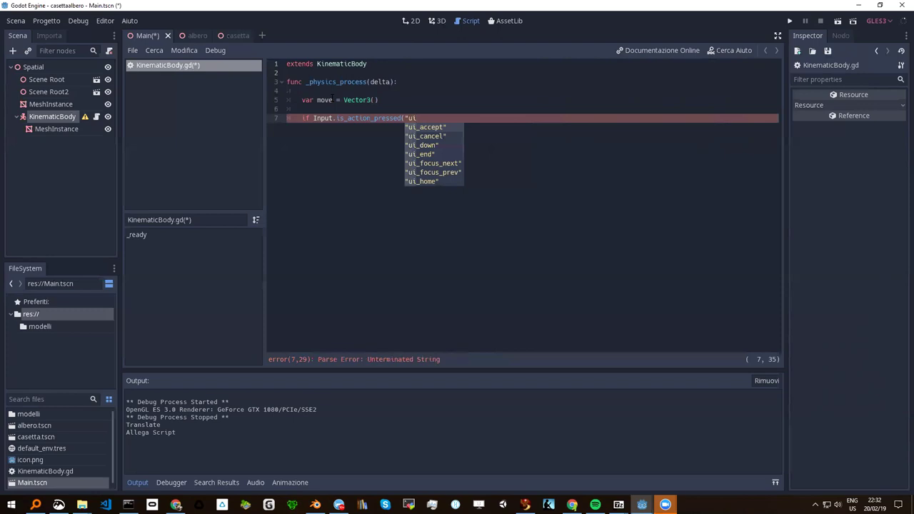
{"action": "type", "text": "_left"}
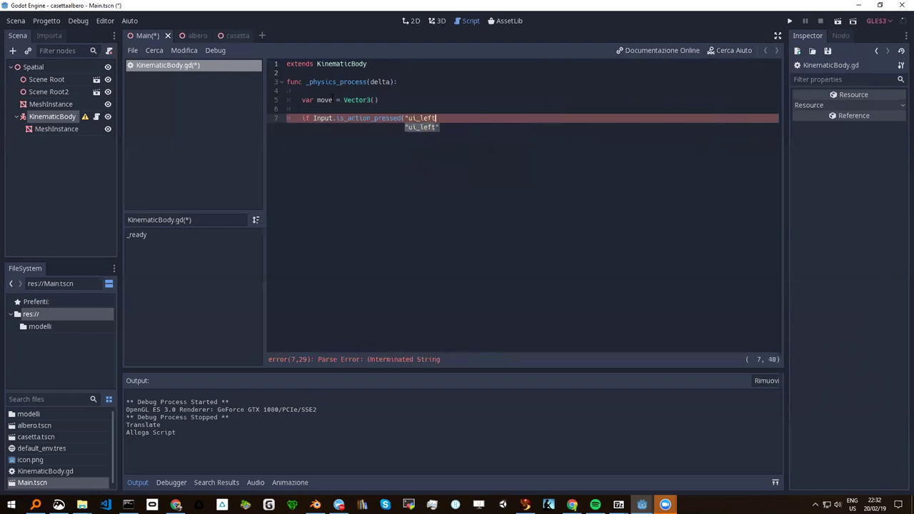
{"action": "type", "text": "\")"}
{"action": "type", "text": ":"}
{"action": "key", "text": "Return"}
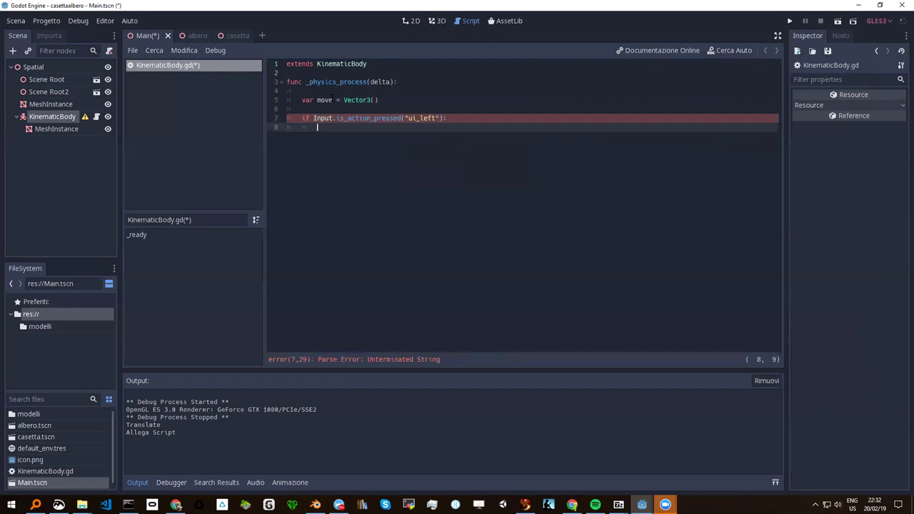
Zoom and orbit the 3D viewport to look over the house, tree and ball
{"action": "left_click", "coordinate": [435, 21]}
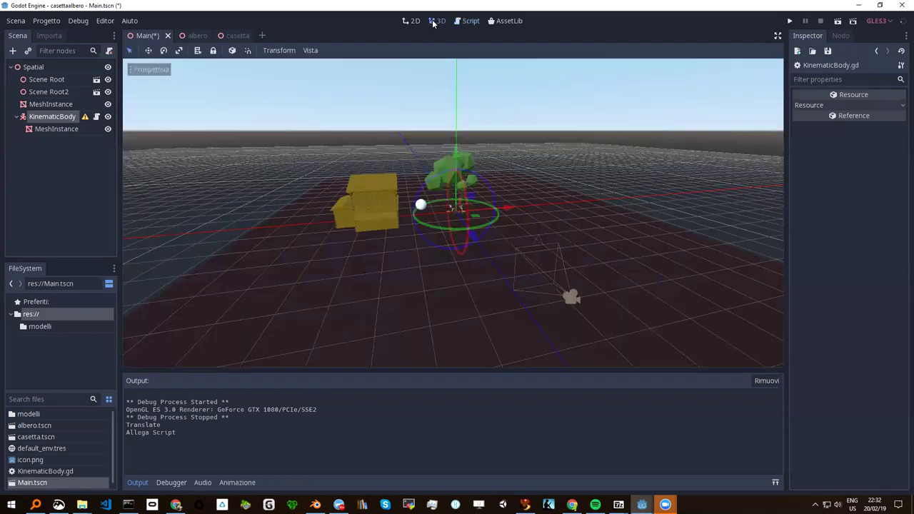
{"action": "scroll", "coordinate": [490, 222], "scroll_direction": "up", "scroll_amount": 5}
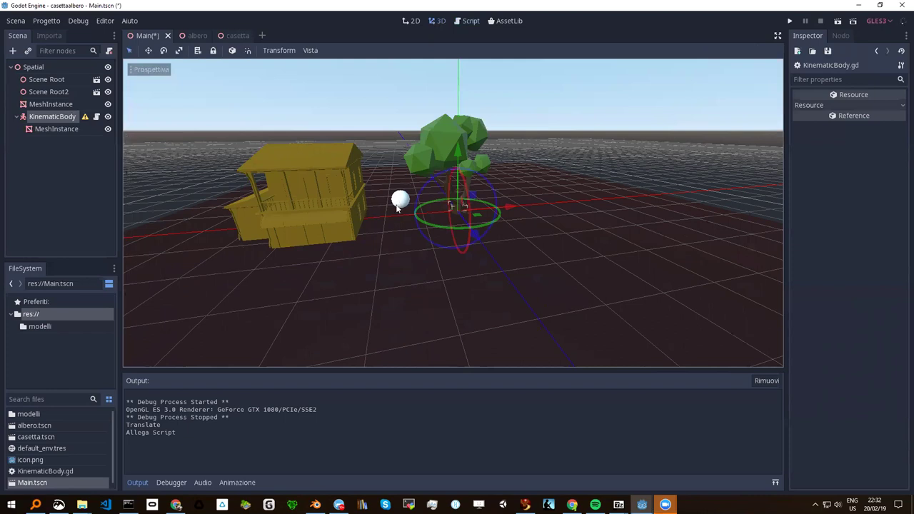
{"action": "mouse_move", "coordinate": [431, 275]}
{"action": "middle_mouse_down"}
{"action": "mouse_move", "coordinate": [450, 254]}
{"action": "mouse_move", "coordinate": [422, 249]}
{"action": "mouse_move", "coordinate": [415, 236]}
{"action": "middle_mouse_up"}
{"action": "scroll", "coordinate": [422, 259], "scroll_direction": "down", "scroll_amount": 2}
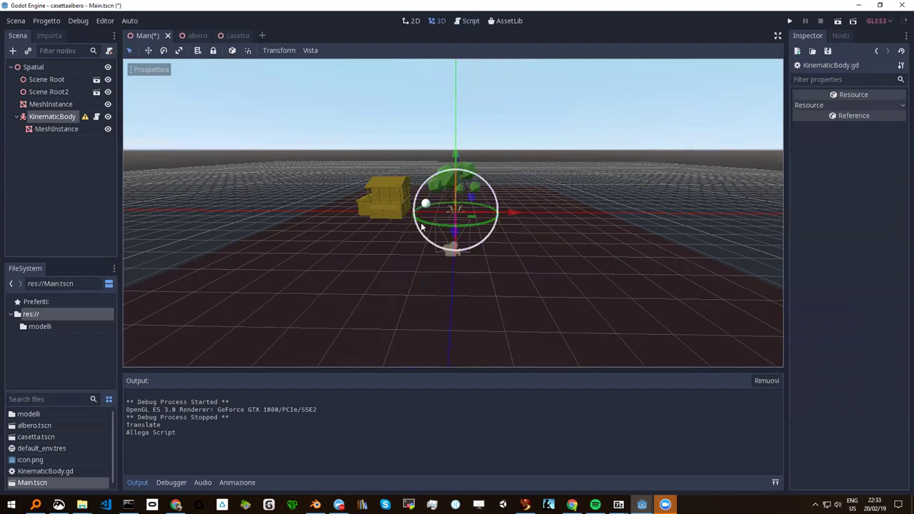
{"action": "middle_click_drag", "start_coordinate": [415, 227], "coordinate": [400, 260]}
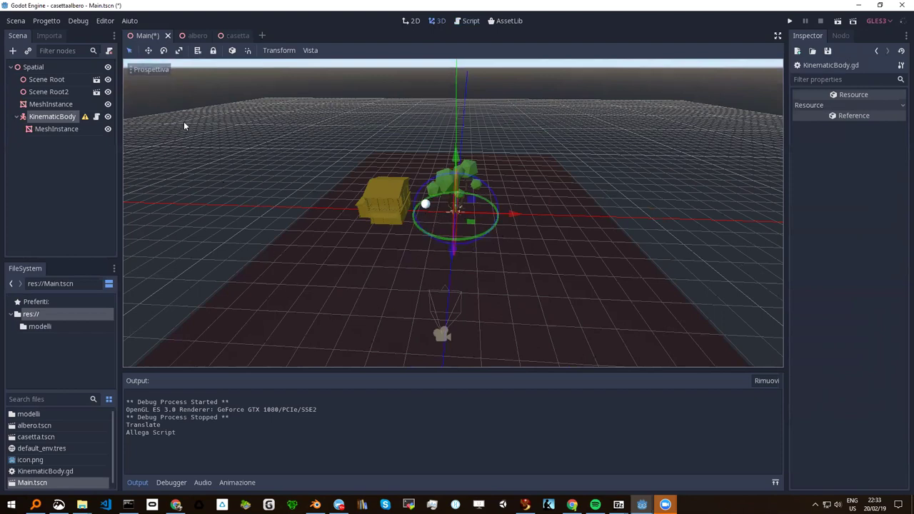
Set move.x = -1 inside the ui_left check and call move_and_slide(move) at function level
{"action": "left_click", "coordinate": [97, 117]}
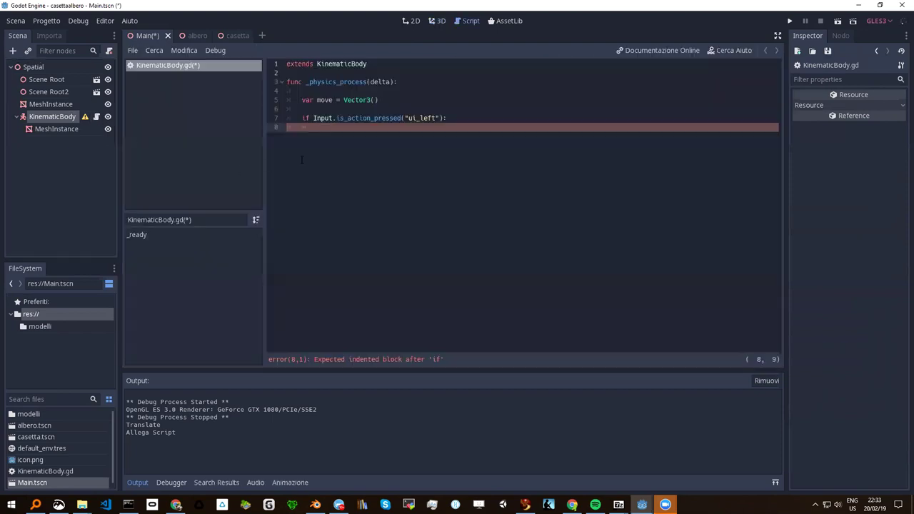
{"action": "type", "text": "move."}
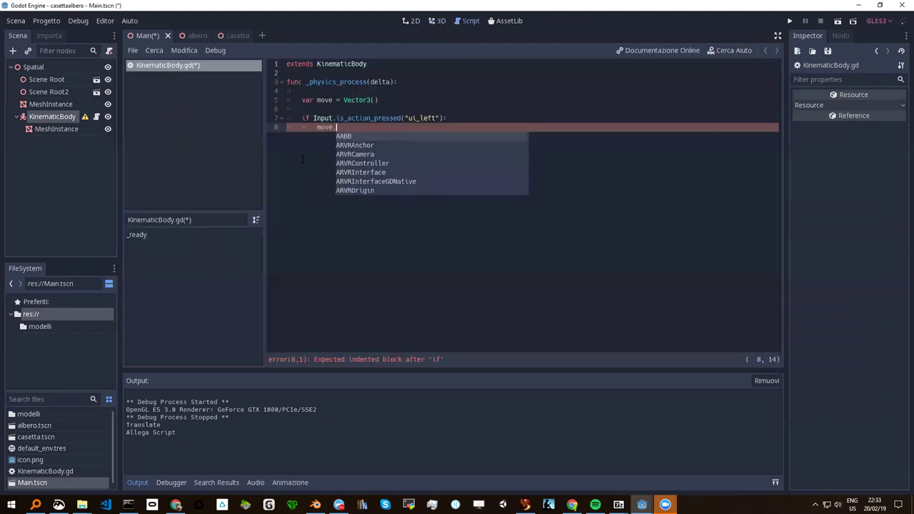
{"action": "type", "text": "x "}
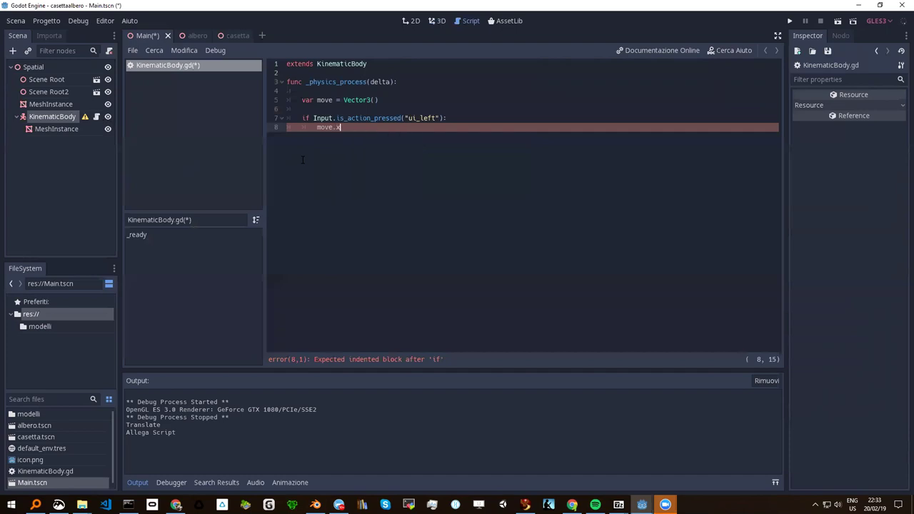
{"action": "type", "text": "= -1"}
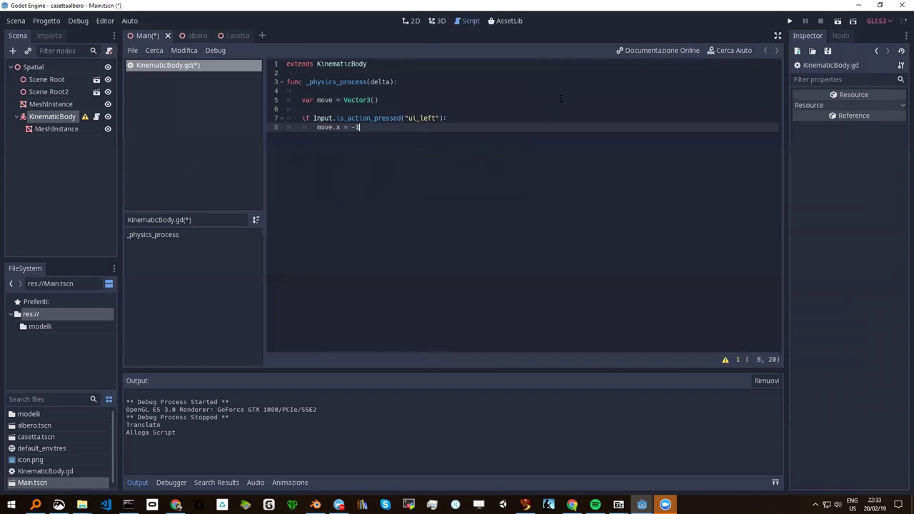
{"action": "key", "text": "Return"}
{"action": "key", "text": "Return"}
{"action": "key", "text": "Return"}
{"action": "key", "text": "BackSpace"}
{"action": "key", "text": "BackSpace"}
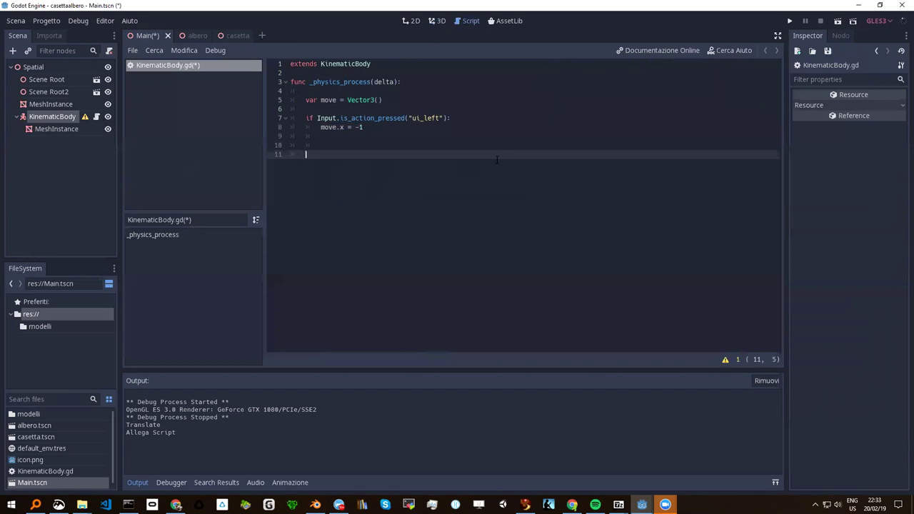
{"action": "type", "text": "move"}
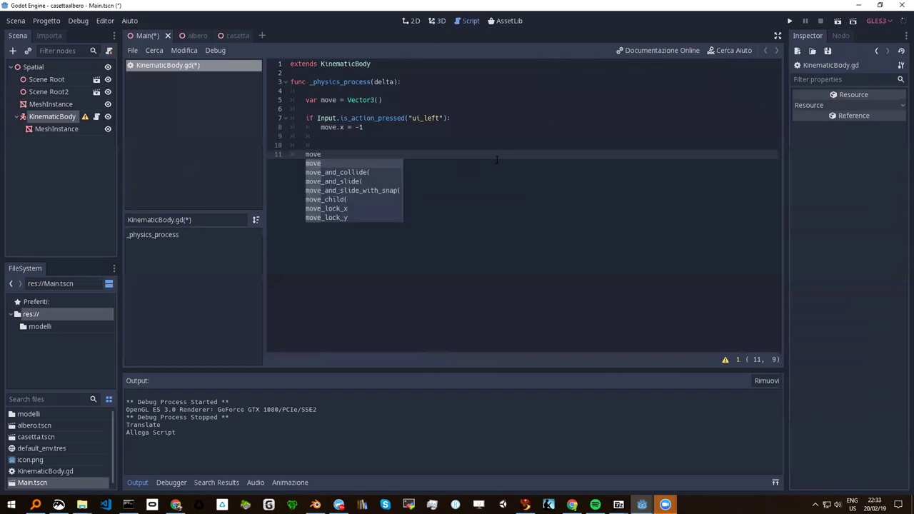
{"action": "type", "text": "_"}
{"action": "key", "text": "Down"}
{"action": "key", "text": "Return"}
{"action": "type", "text": "move)"}
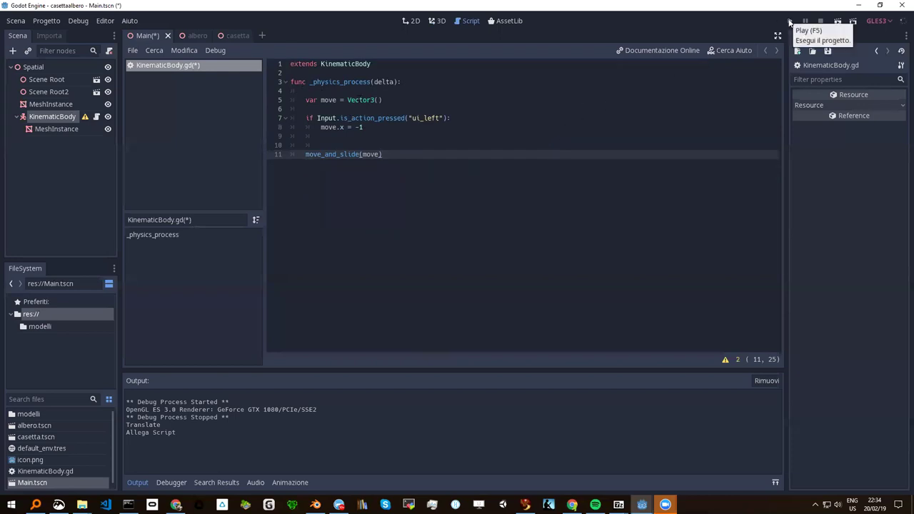
Run the project, slide the ball left with the Left arrow, then close the game window
{"action": "left_click", "coordinate": [790, 23]}
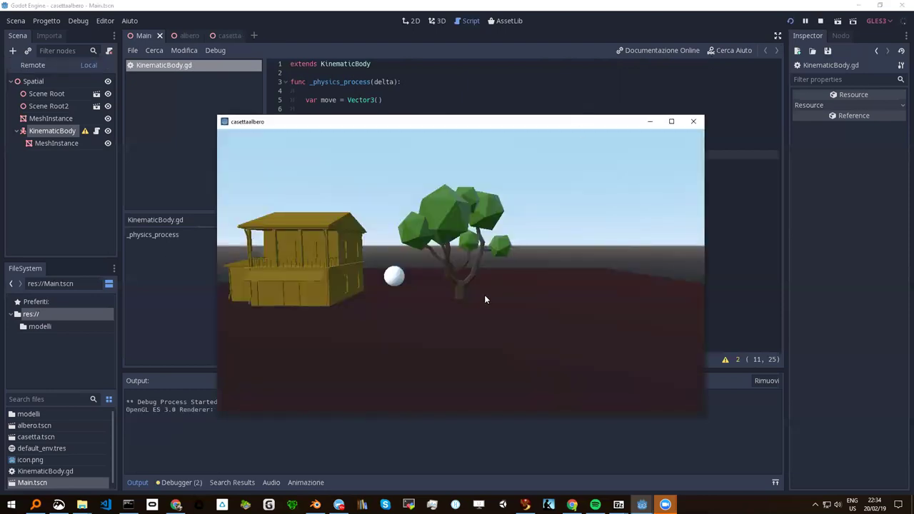
{"action": "key", "text": "Left"}
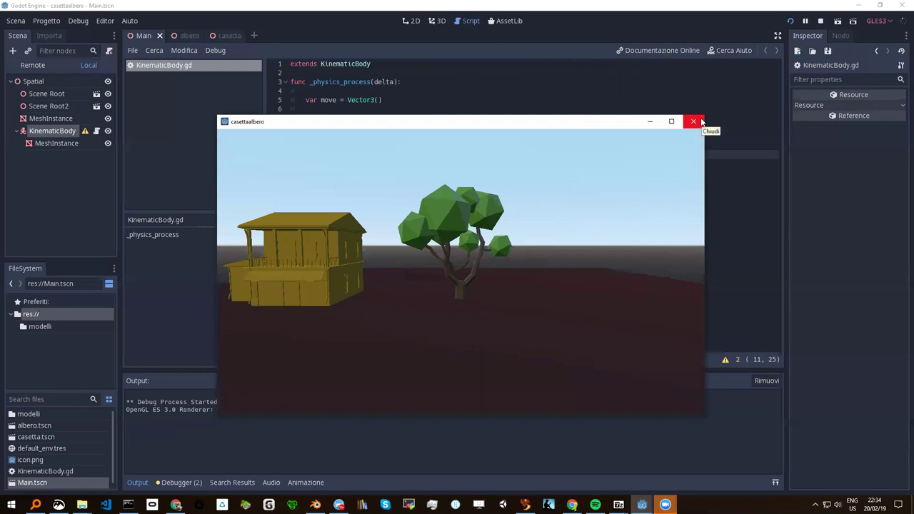
{"action": "left_click", "coordinate": [693, 121]}
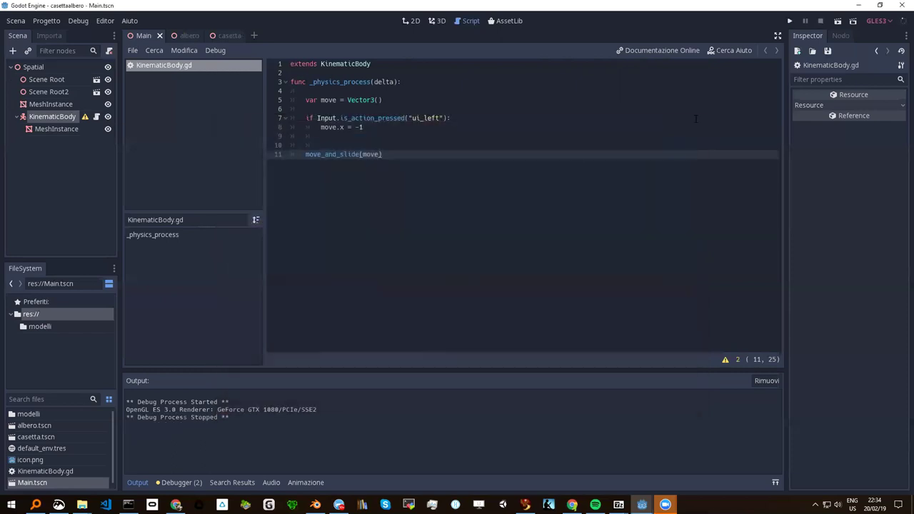
{"action": "left_click", "coordinate": [386, 119]}
Duplicate the ui_left if-block below the original
{"action": "left_click", "coordinate": [376, 126]}
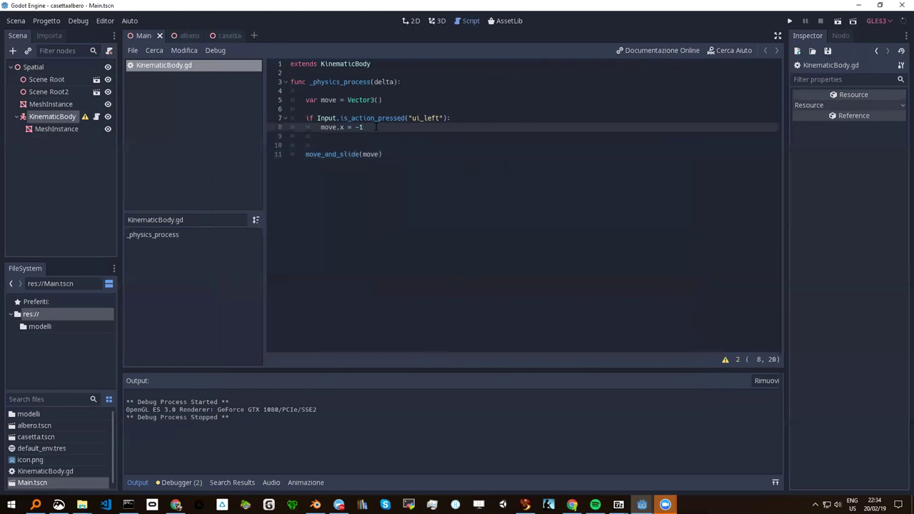
{"action": "key", "text": "Return"}
{"action": "key", "text": "Return"}
{"action": "key", "text": "Up"}
{"action": "key", "text": "Up"}
{"action": "key", "text": "Down"}
{"action": "key", "text": "Down"}
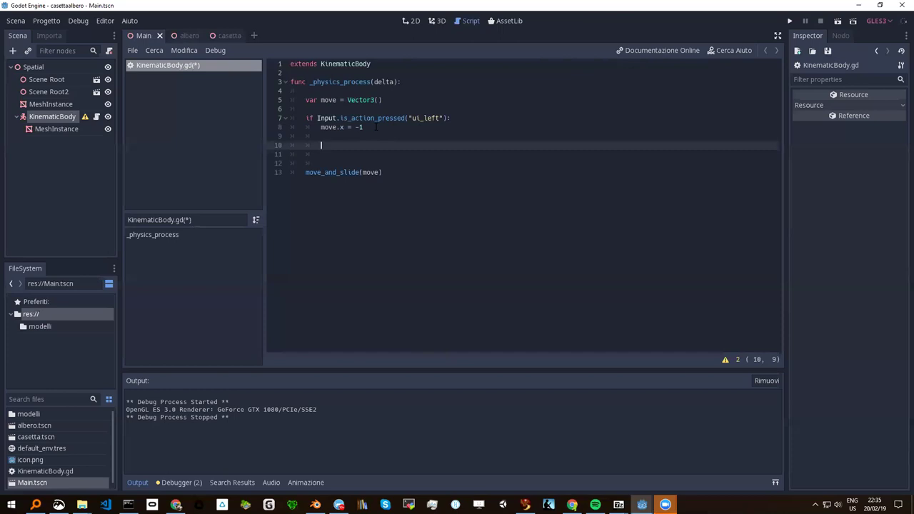
{"action": "key", "text": "Up"}
{"action": "key", "text": "Up"}
{"action": "key", "text": "Up"}
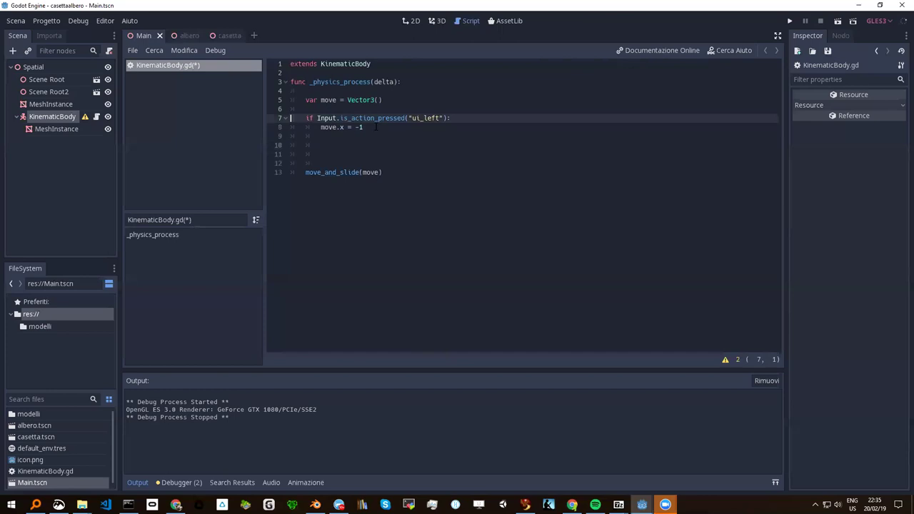
{"action": "key", "text": "shift+Down"}
{"action": "key", "text": "shift+Down"}
{"action": "key", "text": "ctrl+c"}
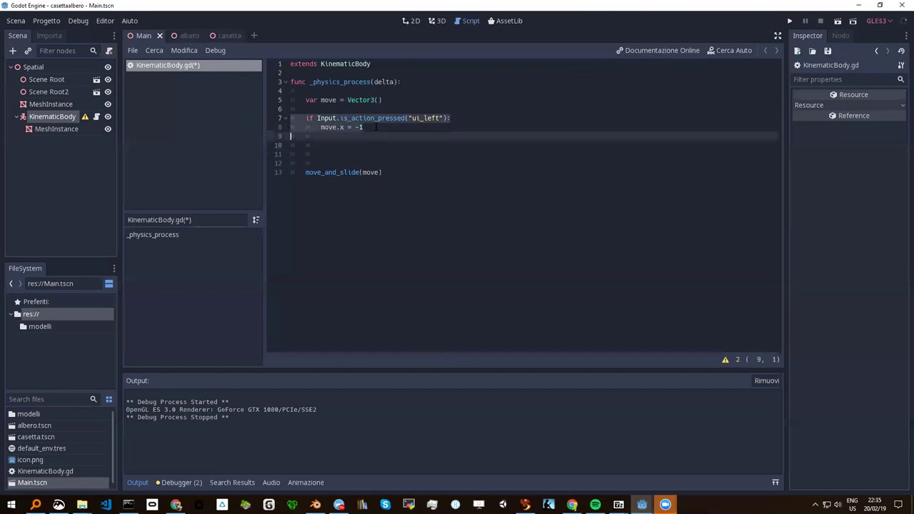
{"action": "key", "text": "Down"}
{"action": "key", "text": "ctrl+v"}
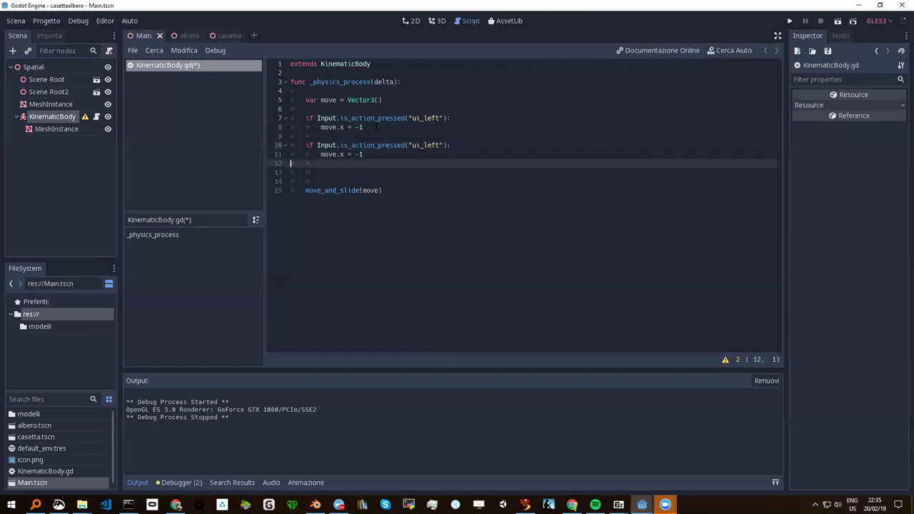
Change the copy to a "ui_right" check setting move.x = 1, and save the script
{"action": "key", "text": "Up"}
{"action": "key", "text": "Up"}
{"action": "key", "text": "End"}
{"action": "key", "text": "Left"}
{"action": "key", "text": "Left"}
{"action": "key", "text": "Left"}
{"action": "key", "text": "BackSpace"}
{"action": "key", "text": "BackSpace"}
{"action": "key", "text": "BackSpace"}
{"action": "key", "text": "BackSpace"}
{"action": "type", "text": "right"}
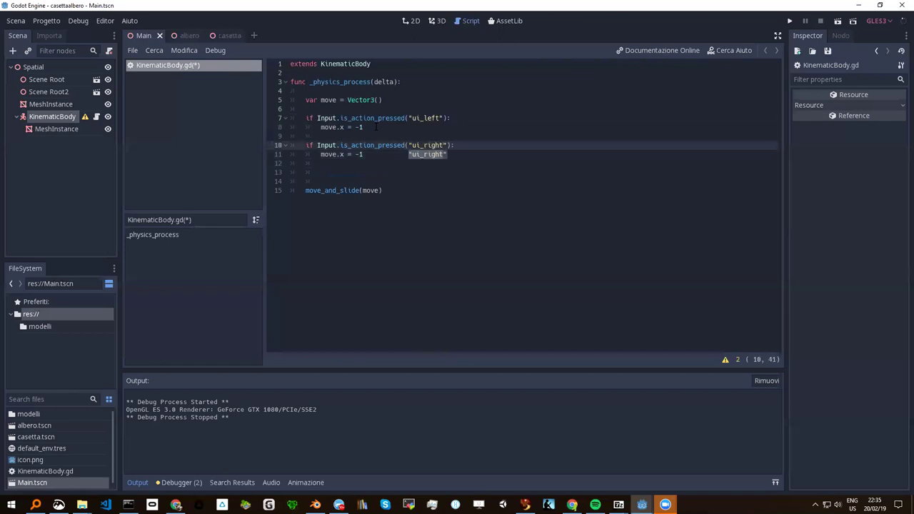
{"action": "key", "text": "Escape"}
{"action": "key", "text": "Down"}
{"action": "key", "text": "BackSpace"}
{"action": "key", "text": "ctrl+s"}
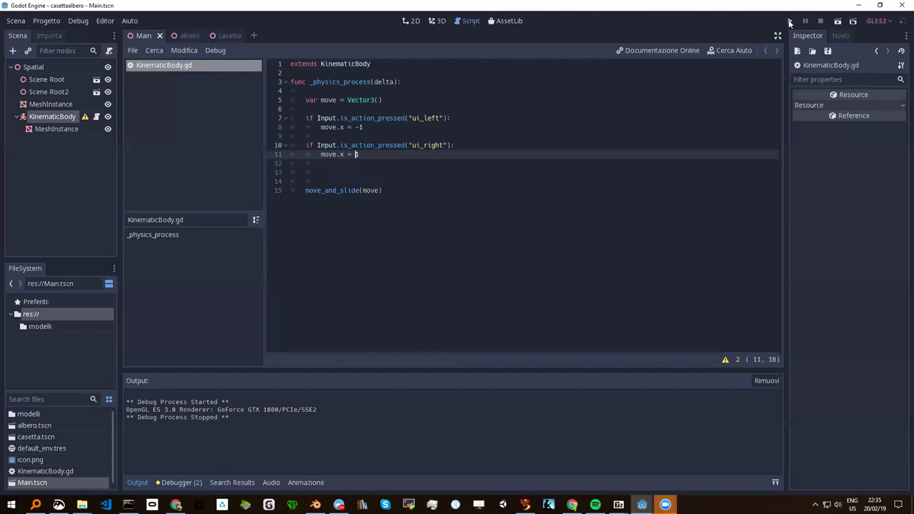
{"action": "left_click", "coordinate": [789, 22]}
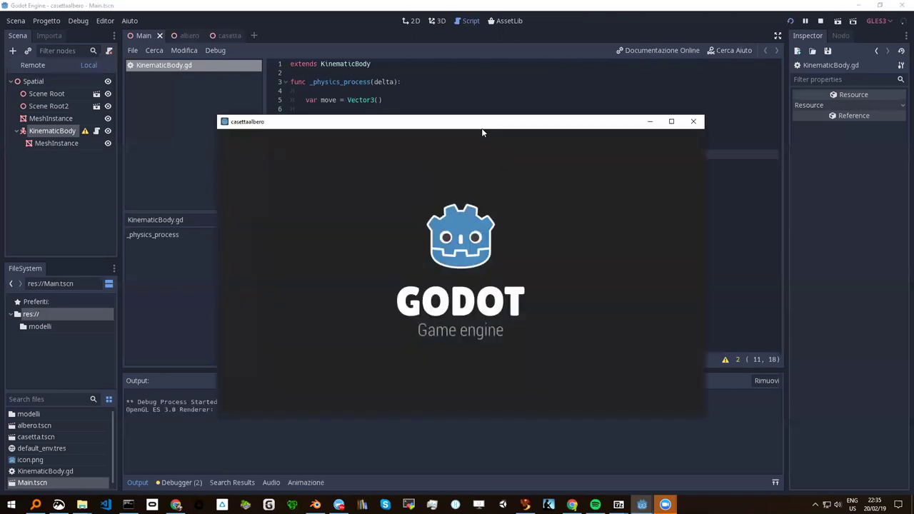
{"action": "key", "text": "Right"}
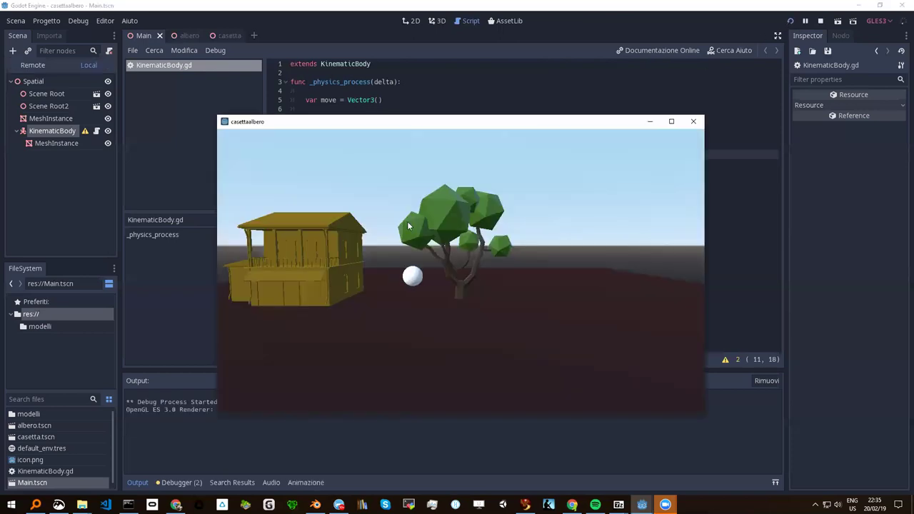
{"action": "key", "text": "Left"}
{"action": "key", "text": "Right"}
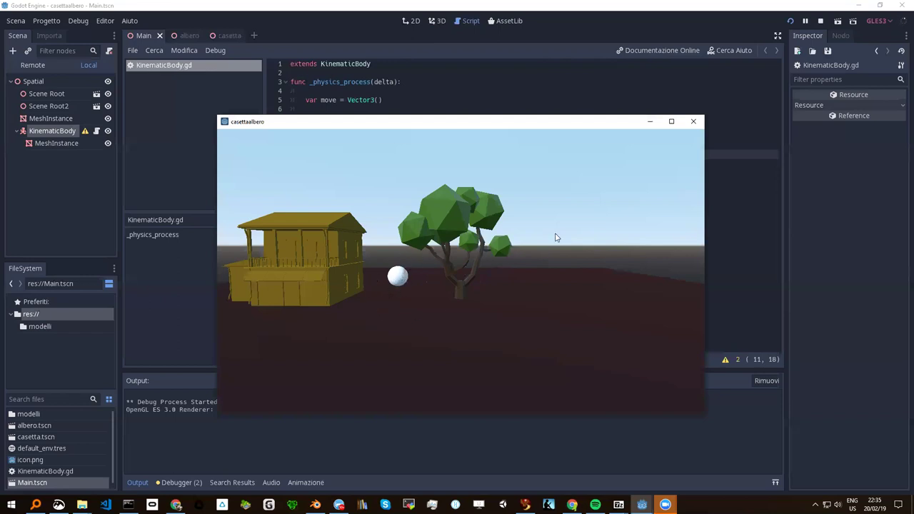
{"action": "left_click", "coordinate": [694, 122]}
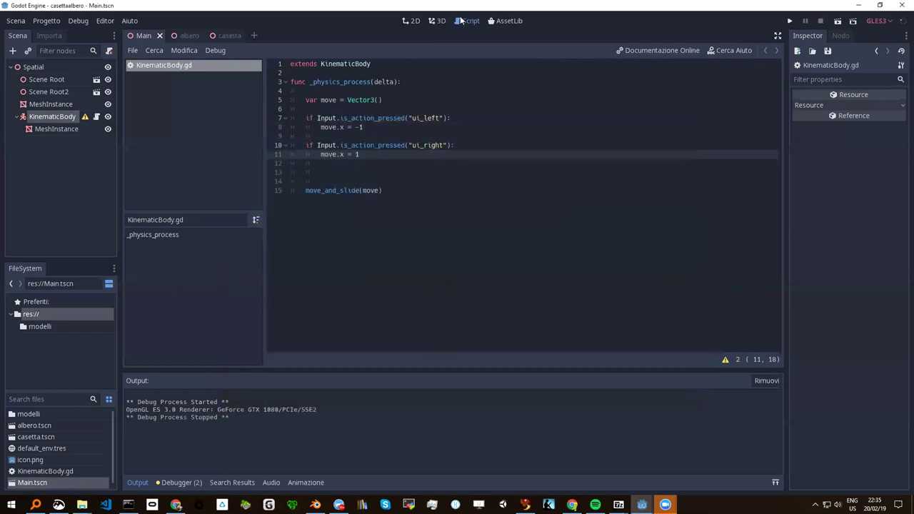
{"action": "left_click", "coordinate": [437, 22]}
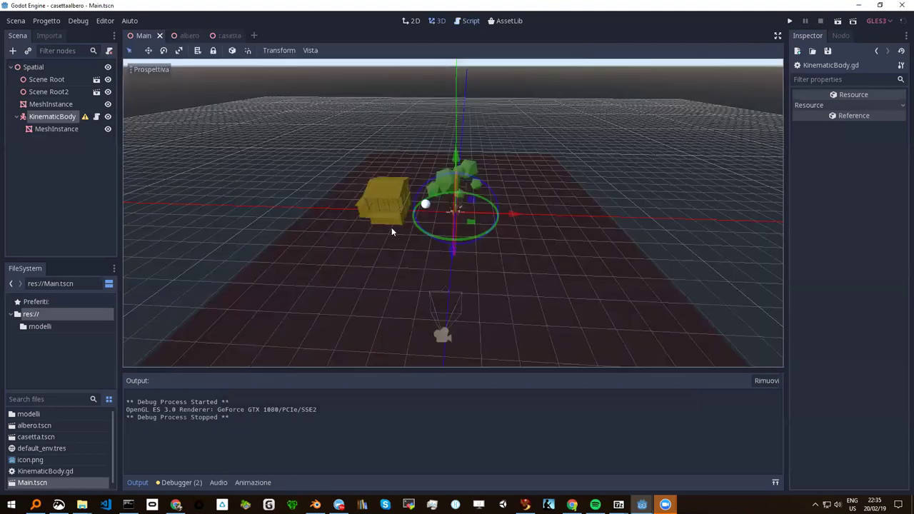
{"action": "mouse_move", "coordinate": [420, 274]}
{"action": "middle_mouse_down"}
{"action": "mouse_move", "coordinate": [440, 240]}
{"action": "mouse_move", "coordinate": [476, 276]}
{"action": "middle_mouse_up"}
{"action": "scroll", "coordinate": [441, 240], "scroll_direction": "up", "scroll_amount": 2}
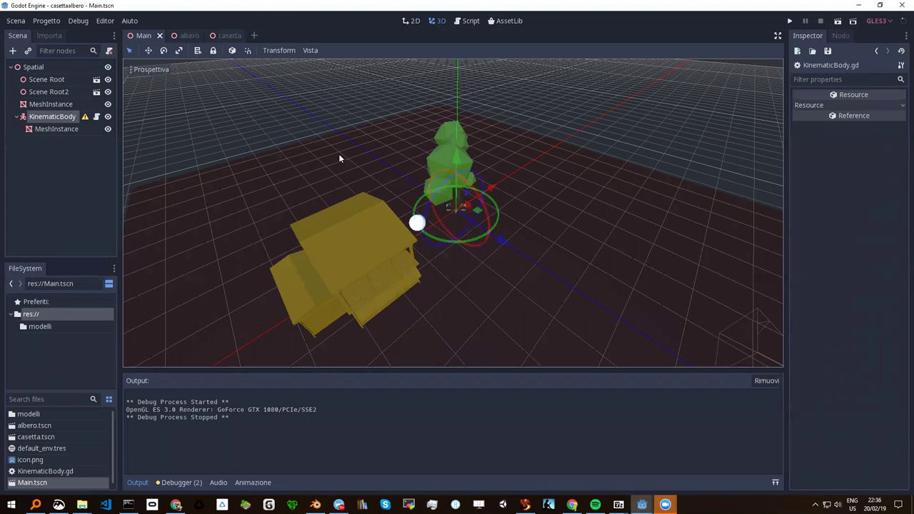
{"action": "left_click", "coordinate": [97, 116]}
Copy the left and right if-blocks and paste them below
{"action": "key", "text": "Up"}
{"action": "key", "text": "Up"}
{"action": "key", "text": "Up"}
Turn the first pasted block into a "ui_down" check setting move.z = 1
{"action": "key", "text": "Up"}
{"action": "key", "text": "Home"}
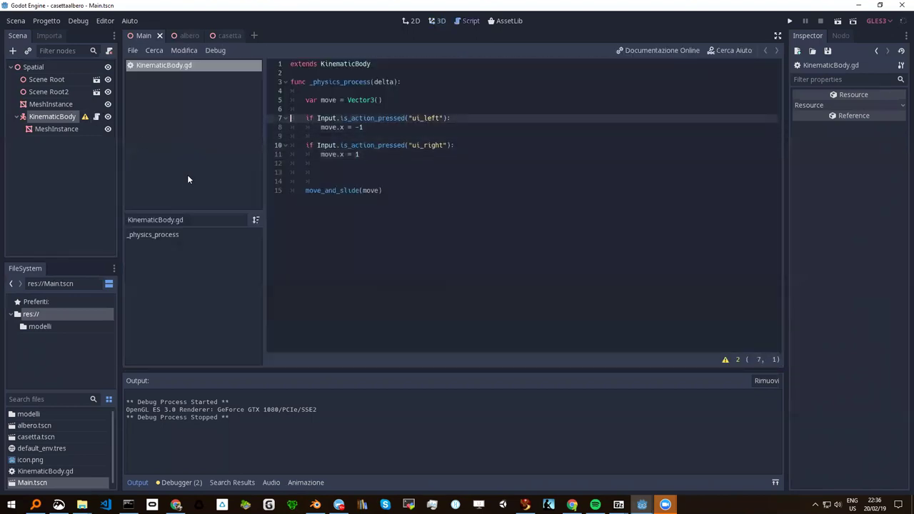
{"action": "key", "text": "shift+Down"}
{"action": "key", "text": "shift+Down"}
{"action": "key", "text": "shift+Down"}
{"action": "key", "text": "shift+Down"}
{"action": "key", "text": "shift+Down"}
{"action": "key", "text": "ctrl+c"}
{"action": "key", "text": "Down"}
{"action": "key", "text": "Up"}
{"action": "key", "text": "Return"}
{"action": "key", "text": "ctrl+v"}
{"action": "key", "text": "Up"}
{"action": "key", "text": "Up"}
{"action": "key", "text": "Up"}
{"action": "key", "text": "Up"}
{"action": "key", "text": "Up"}
{"action": "key", "text": "End"}
{"action": "key", "text": "Left"}
{"action": "key", "text": "Left"}
{"action": "key", "text": "Left"}
{"action": "key", "text": "Left"}
{"action": "key", "text": "Left"}
{"action": "key", "text": "Delete"}
{"action": "key", "text": "Delete"}
{"action": "key", "text": "Delete"}
{"action": "type", "text": "down"}
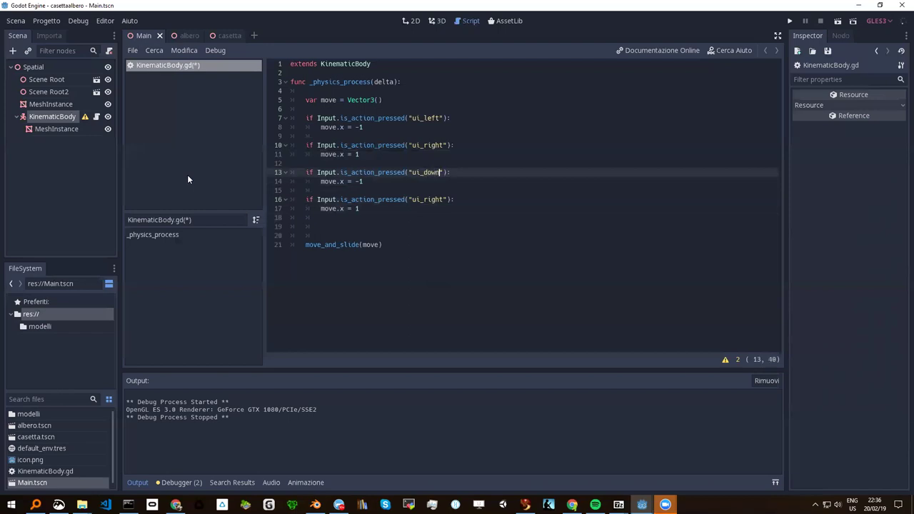
{"action": "key", "text": "Down"}
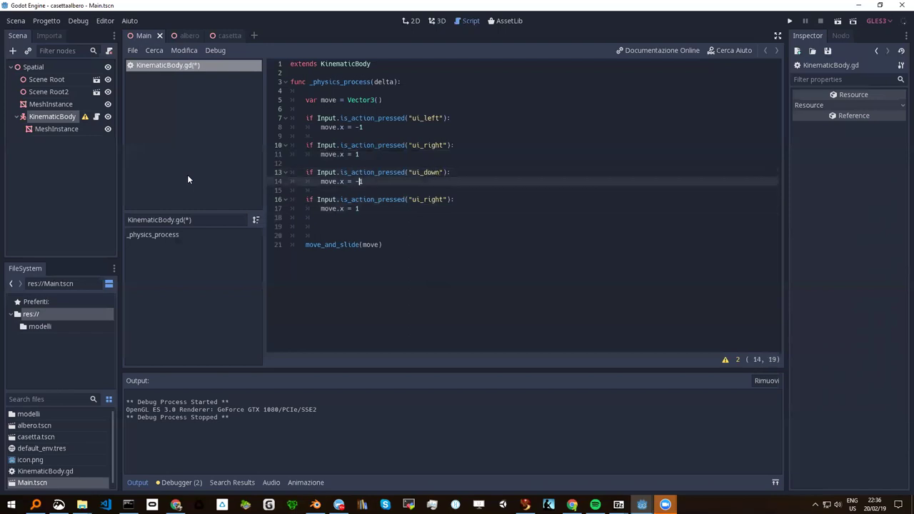
{"action": "key", "text": "BackSpace"}
{"action": "type", "text": "z"}
{"action": "key", "text": "BackSpace"}
Turn the second pasted block into a "ui_up" check setting move.z = -1
{"action": "key", "text": "Down"}
{"action": "key", "text": "Down"}
{"action": "key", "text": "End"}
{"action": "key", "text": "Left"}
{"action": "key", "text": "Left"}
{"action": "key", "text": "Left"}
{"action": "key", "text": "Left"}
{"action": "key", "text": "Left"}
{"action": "key", "text": "Left"}
{"action": "key", "text": "Left"}
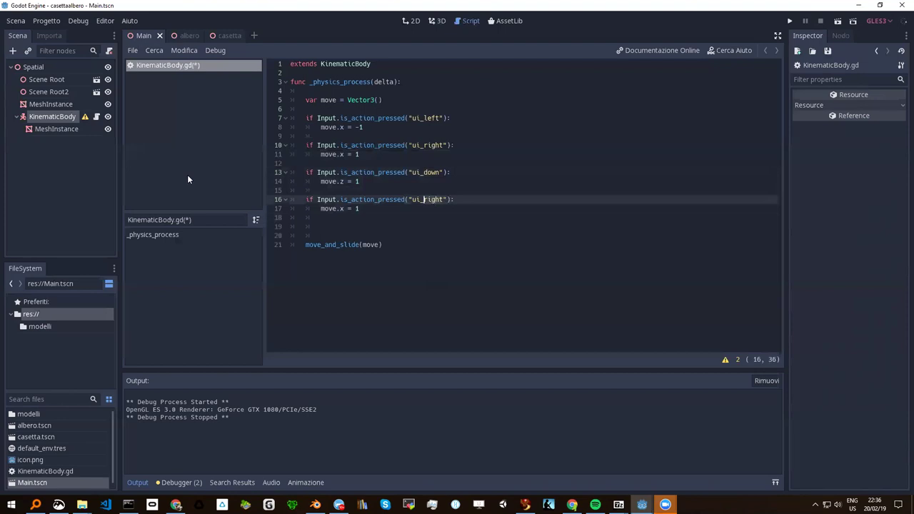
{"action": "key", "text": "ctrl+Delete"}
{"action": "type", "text": "up"}
{"action": "key", "text": "Down"}
{"action": "key", "text": "End"}
{"action": "key", "text": "Left"}
{"action": "key", "text": "Left"}
{"action": "key", "text": "BackSpace"}
{"action": "type", "text": "z = -"}
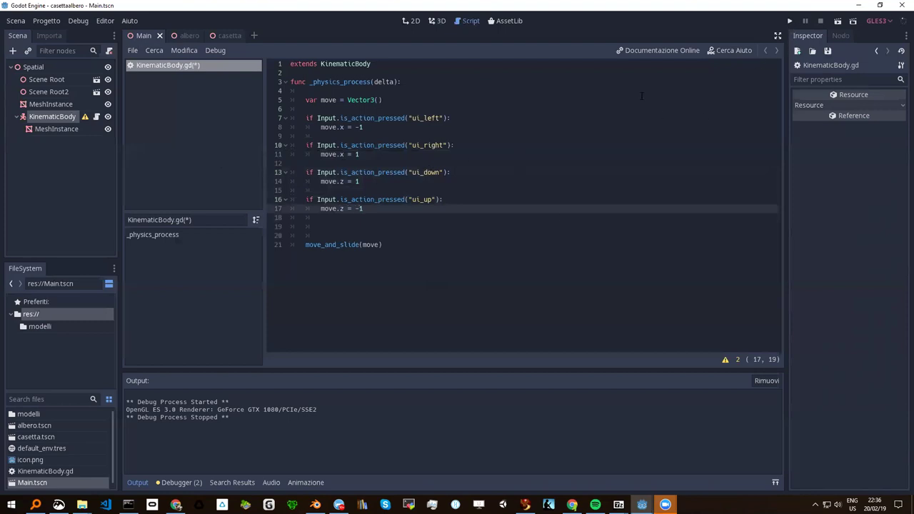
Run the game, drive the ball with all four arrow keys, then close the game window
{"action": "left_click", "coordinate": [790, 22]}
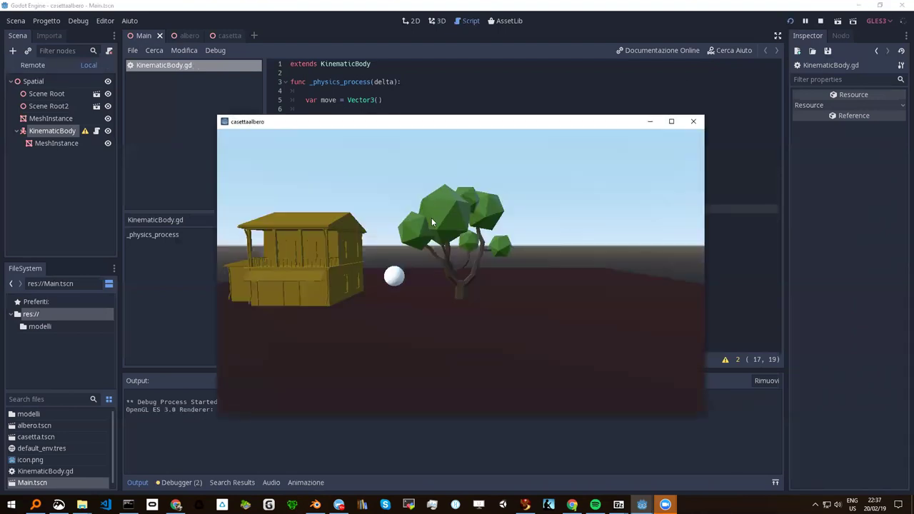
{"action": "key", "text": "Left"}
{"action": "key", "text": "Right"}
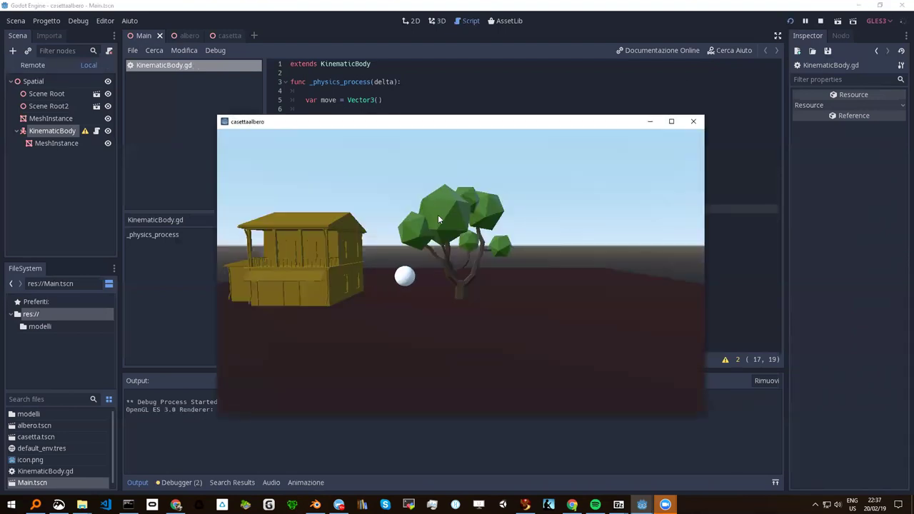
{"action": "key", "text": "Down"}
{"action": "key", "text": "Up"}
{"action": "key", "text": "Down"}
{"action": "key", "text": "Right"}
{"action": "key", "text": "Right"}
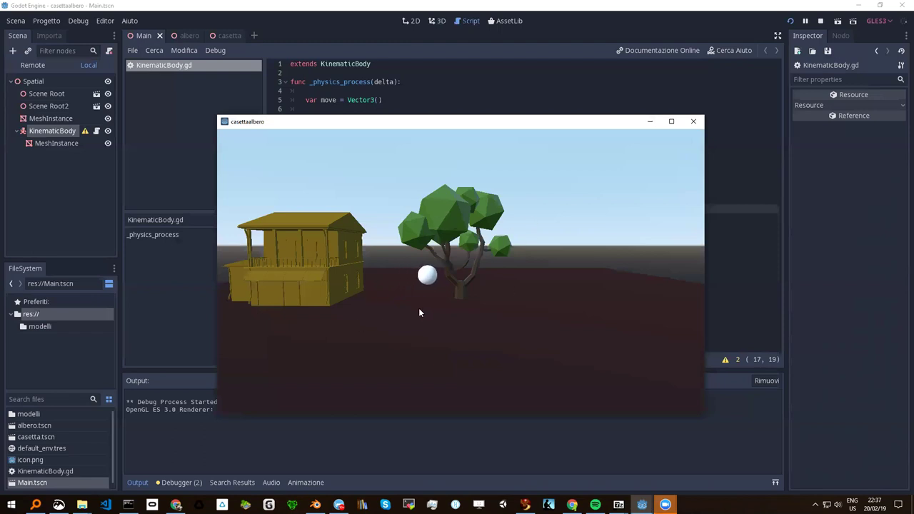
{"action": "key", "text": "Left"}
{"action": "key", "text": "Right"}
{"action": "key", "text": "Right"}
{"action": "key", "text": "Left"}
{"action": "key", "text": "Down"}
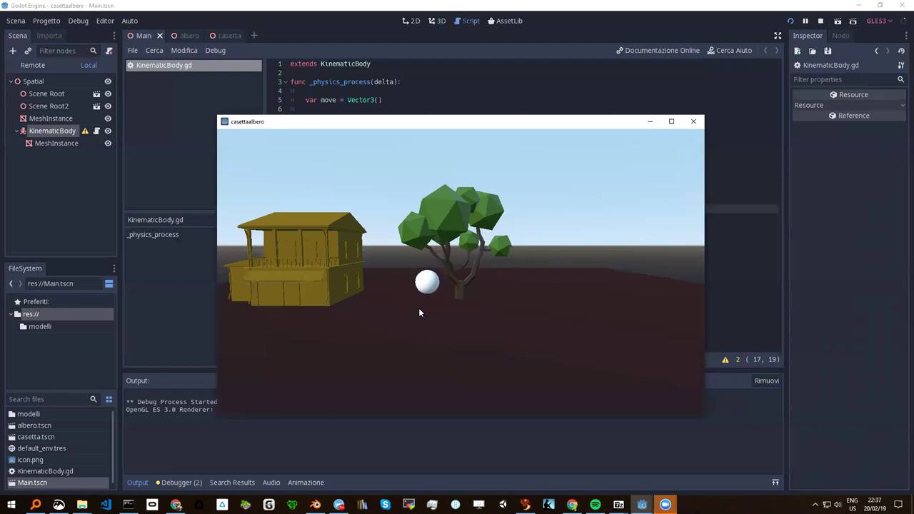
{"action": "key", "text": "Left"}
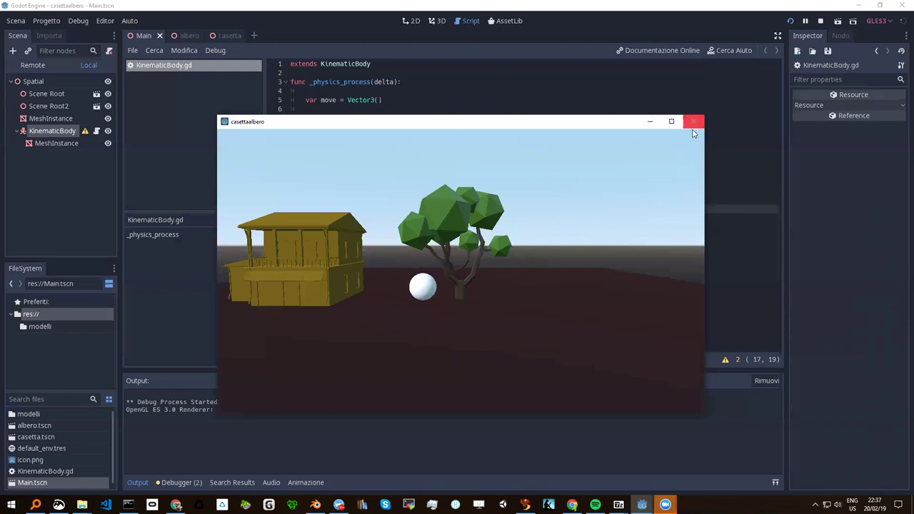
{"action": "left_click_drag", "start_coordinate": [594, 123], "coordinate": [562, 122]}
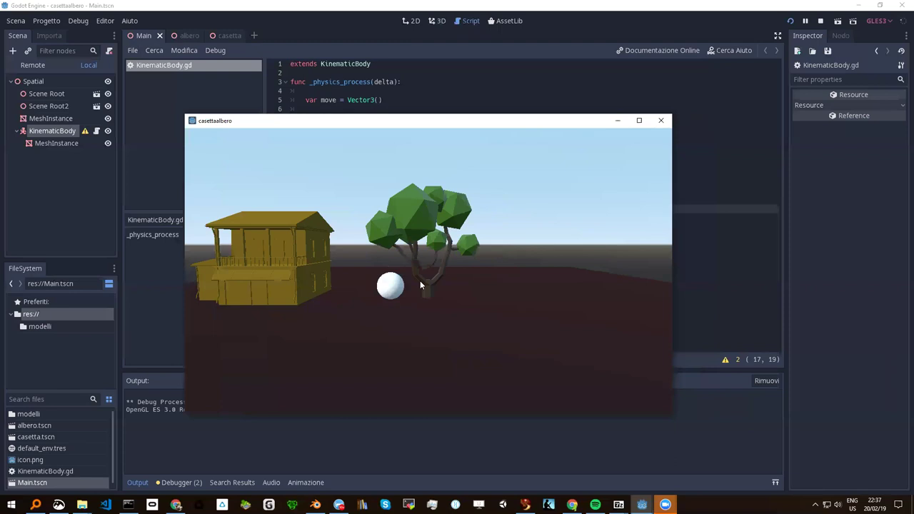
{"action": "left_click", "coordinate": [662, 121]}
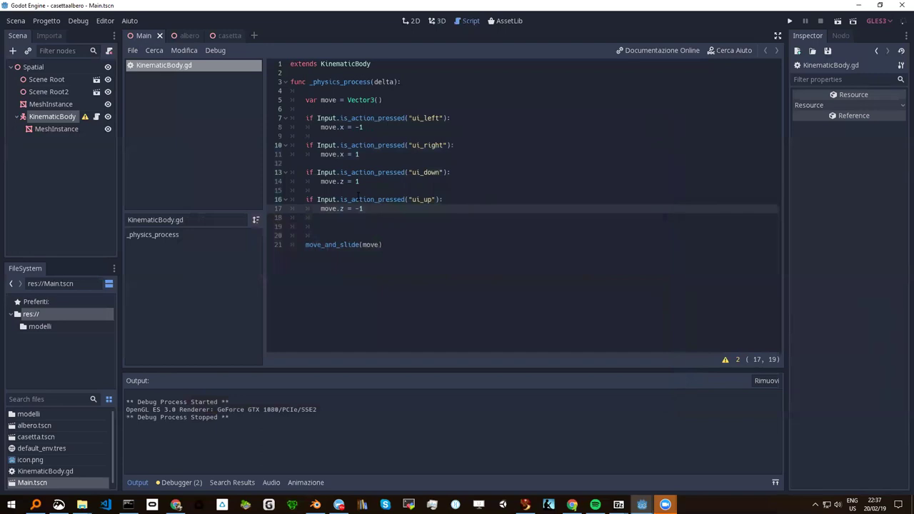
{"action": "left_click", "coordinate": [438, 21]}
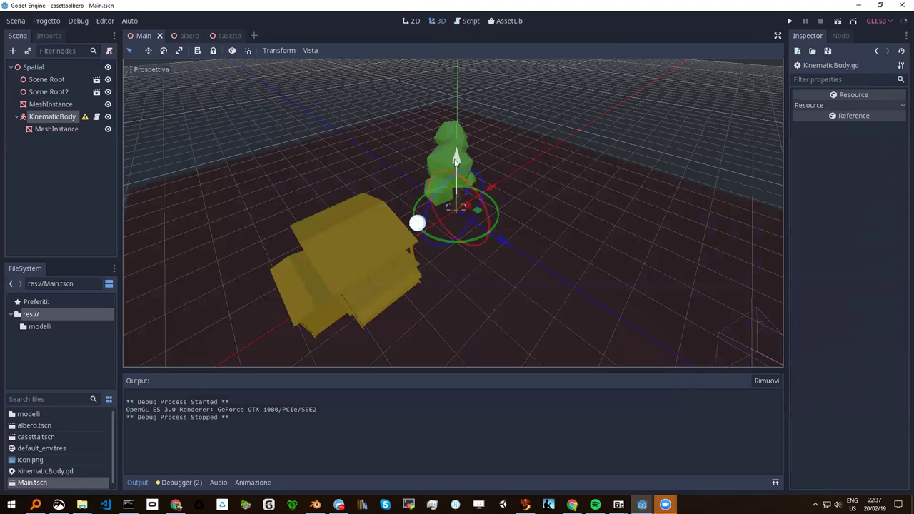
{"action": "middle_click_drag", "start_coordinate": [511, 236], "coordinate": [448, 205]}
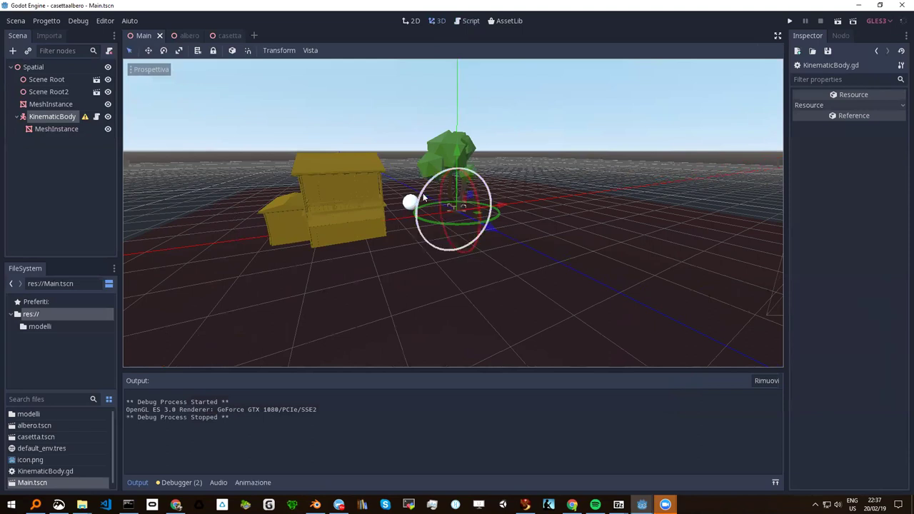
{"action": "left_click", "coordinate": [96, 118]}
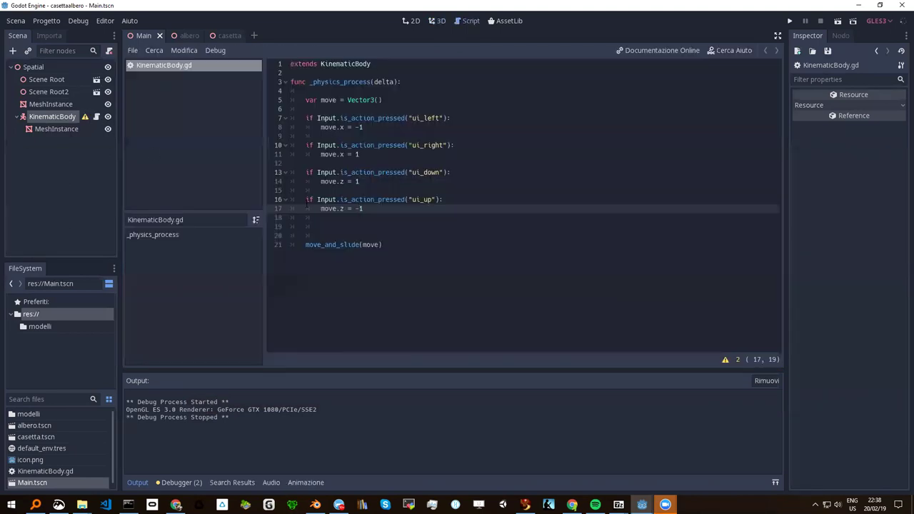
Copy the ui_down and ui_up if-blocks and paste them below
{"action": "key", "text": "Up"}
{"action": "key", "text": "Up"}
{"action": "key", "text": "Up"}
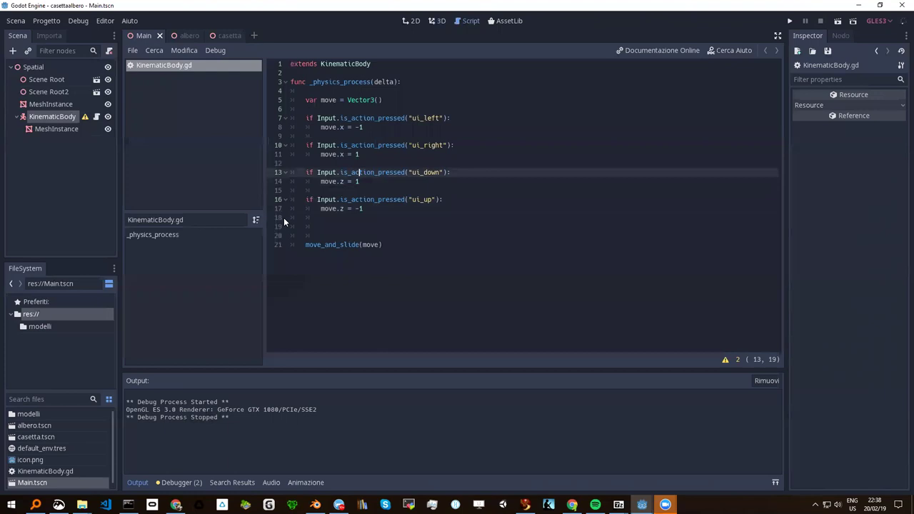
{"action": "key", "text": "shift+Down"}
{"action": "key", "text": "shift+Down"}
{"action": "key", "text": "shift+Down"}
{"action": "key", "text": "shift+Down"}
{"action": "key", "text": "shift+Down"}
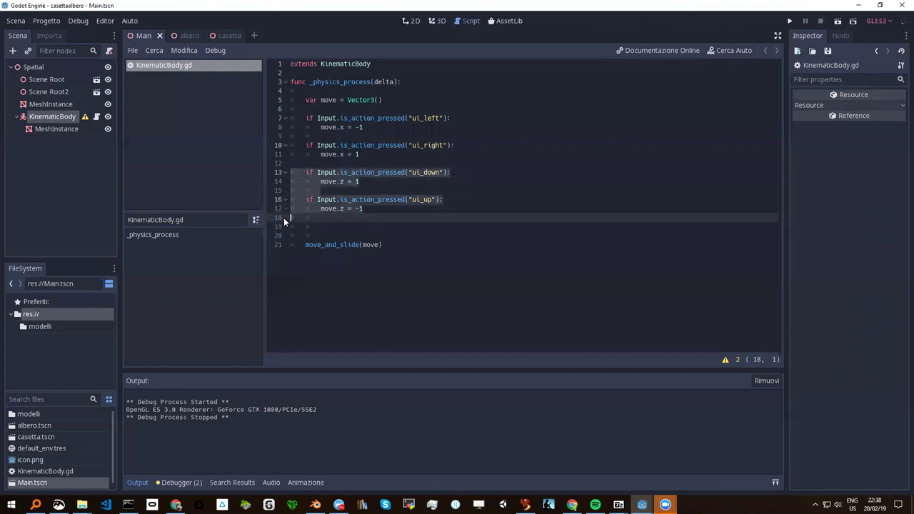
{"action": "key", "text": "ctrl+c"}
{"action": "key", "text": "Down"}
{"action": "key", "text": "Up"}
{"action": "key", "text": "Down"}
{"action": "key", "text": "ctrl+v"}
Turn the first pasted block into a "ui_page_up" check that sets move.y instead of move.z
{"action": "key", "text": "Up"}
{"action": "key", "text": "Up"}
{"action": "key", "text": "Up"}
{"action": "key", "text": "Up"}
{"action": "key", "text": "End"}
{"action": "key", "text": "BackSpace"}
{"action": "key", "text": "Left"}
{"action": "key", "text": "Left"}
{"action": "key", "text": "BackSpace"}
{"action": "key", "text": "BackSpace"}
{"action": "key", "text": "BackSpace"}
{"action": "key", "text": "BackSpace"}
{"action": "type", "text": "p"}
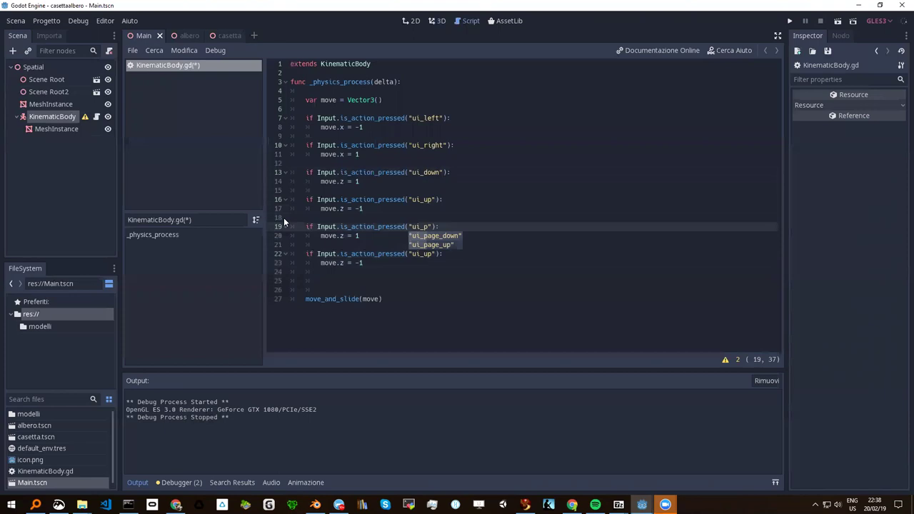
{"action": "key", "text": "Down"}
{"action": "key", "text": "Return"}
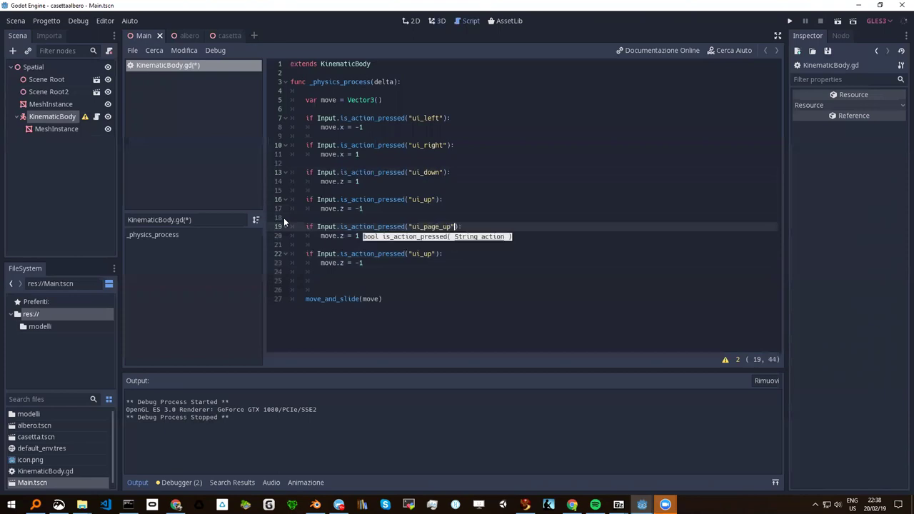
{"action": "key", "text": "Down"}
{"action": "key", "text": "Left"}
{"action": "key", "text": "Left"}
{"action": "key", "text": "Left"}
{"action": "key", "text": "BackSpace"}
{"action": "type", "text": "y"}
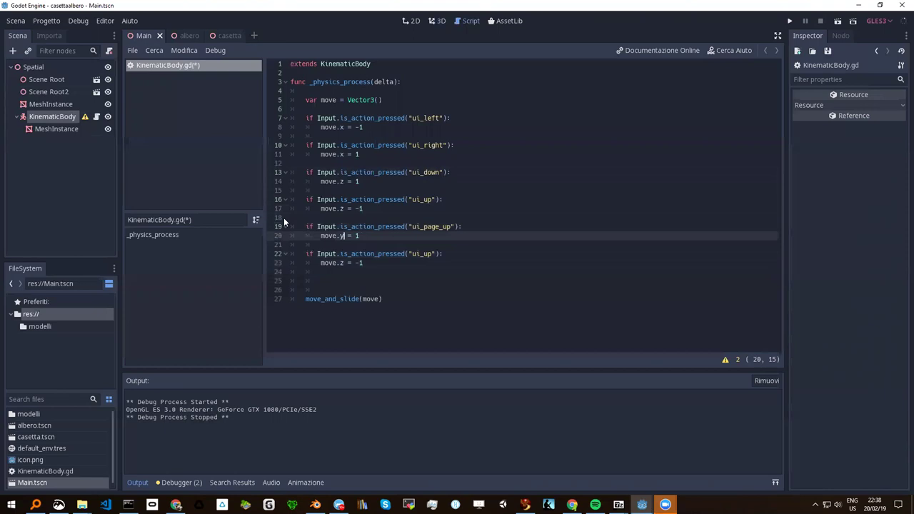
{"action": "key", "text": "Right"}
{"action": "key", "text": "Right"}
{"action": "key", "text": "Right"}
Turn the second pasted block into a "ui_page_down" check setting move.y = -1
{"action": "key", "text": "Down"}
{"action": "key", "text": "Down"}
{"action": "key", "text": "End"}
{"action": "key", "text": "Left"}
{"action": "key", "text": "Left"}
{"action": "key", "text": "Left"}
{"action": "key", "text": "BackSpace"}
{"action": "key", "text": "BackSpace"}
{"action": "type", "text": "pa"}
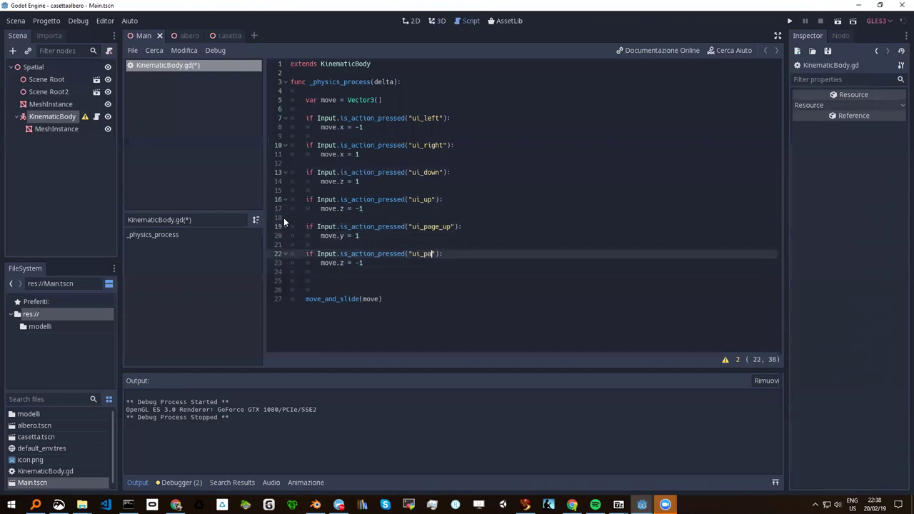
{"action": "type", "text": "ge"}
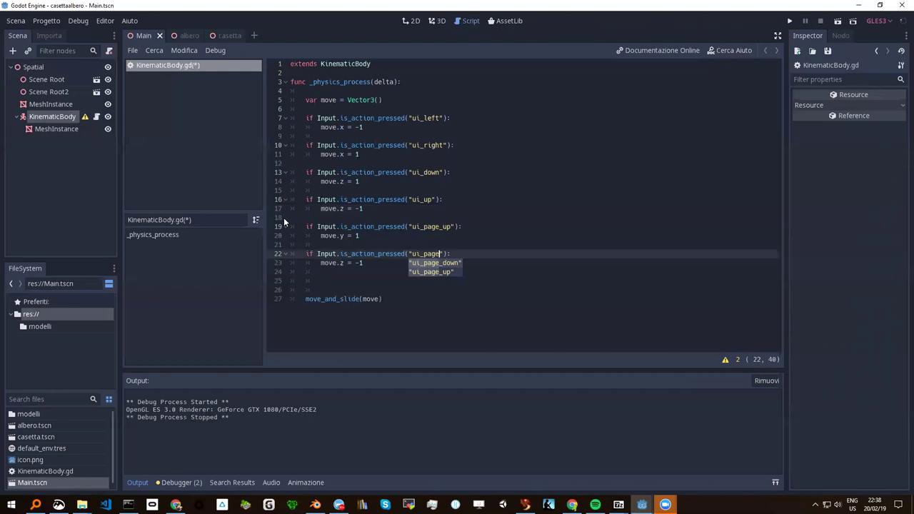
{"action": "key", "text": "Return"}
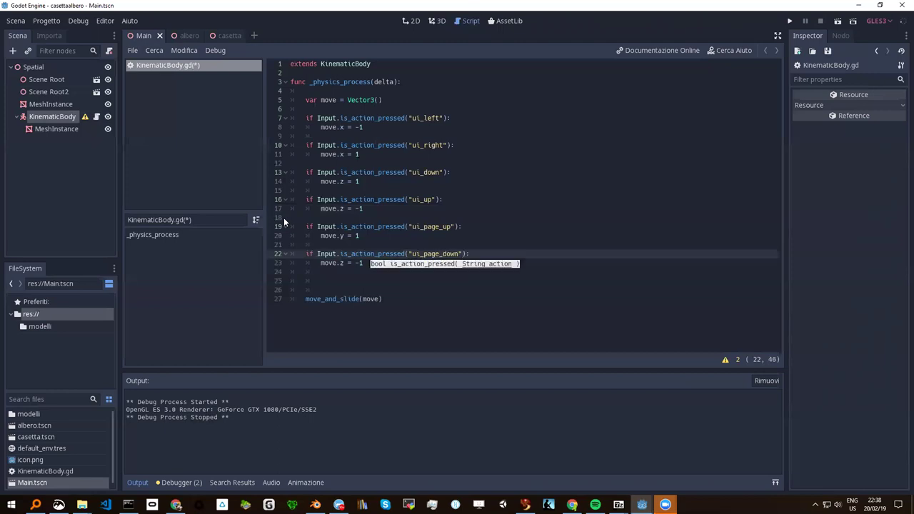
{"action": "key", "text": "Down"}
{"action": "key", "text": "Left"}
{"action": "key", "text": "Left"}
{"action": "key", "text": "Left"}
{"action": "key", "text": "Left"}
{"action": "key", "text": "Left"}
{"action": "key", "text": "BackSpace"}
{"action": "type", "text": "y"}
{"action": "key", "text": "Right"}
{"action": "key", "text": "Right"}
{"action": "key", "text": "Right"}
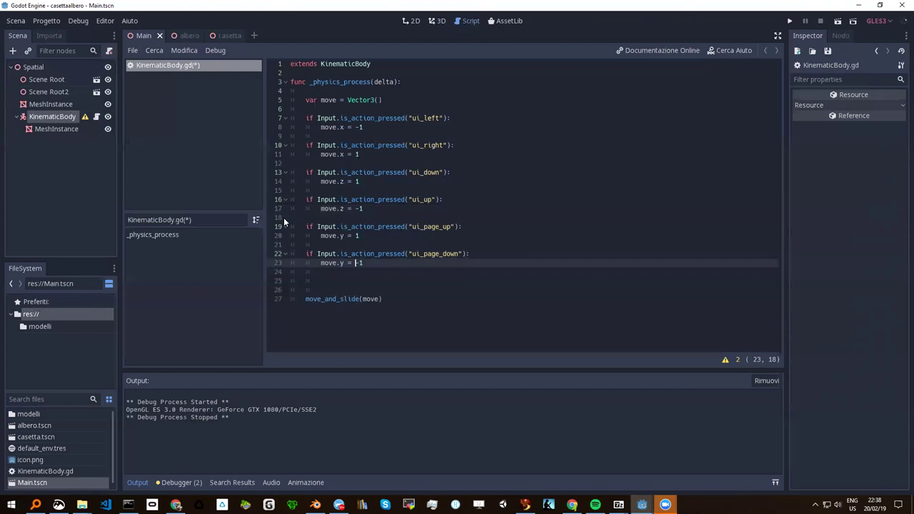
Add comments '# movimento sinistra destra', '# movimento avanti indietro asse z', 'movimento alto/basso', then save and run
{"action": "key", "text": "Down"}
{"action": "key", "text": "Down"}
{"action": "key", "text": "Down"}
{"action": "key", "text": "Down"}
{"action": "key", "text": "Up"}
{"action": "key", "text": "Up"}
{"action": "key", "text": "Up"}
{"action": "key", "text": "Up"}
{"action": "key", "text": "Up"}
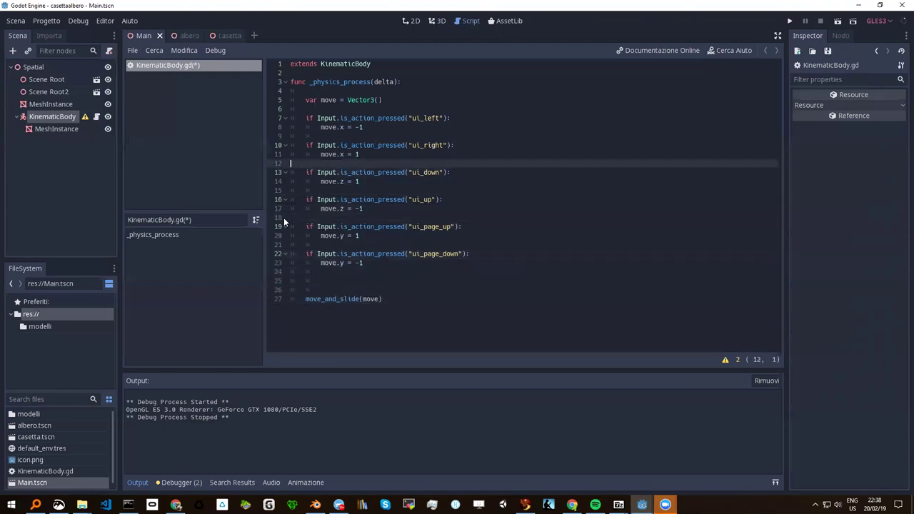
{"action": "key", "text": "Up"}
{"action": "key", "text": "Up"}
{"action": "key", "text": "Up"}
{"action": "key", "text": "Return"}
{"action": "type", "text": "# m"}
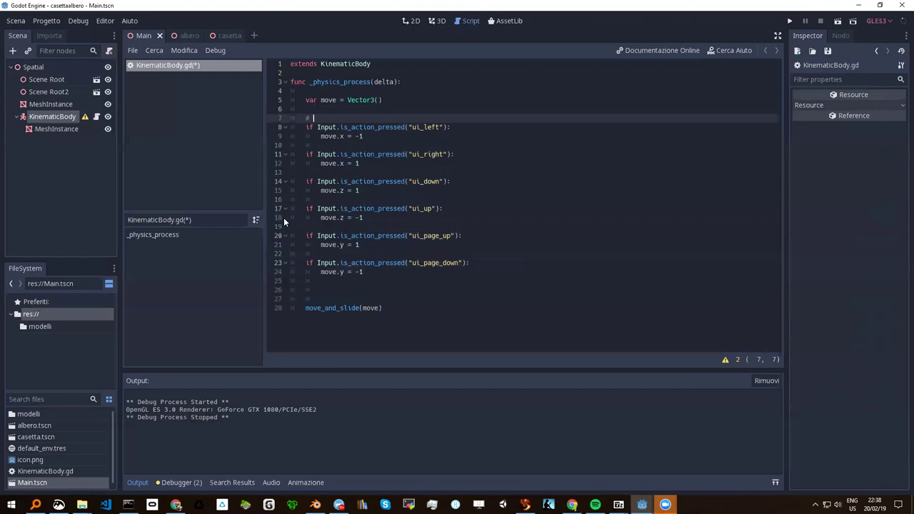
{"action": "type", "text": "ovimento sinistra destra"}
{"action": "key", "text": "Down"}
{"action": "key", "text": "Down"}
{"action": "key", "text": "Down"}
{"action": "key", "text": "Return"}
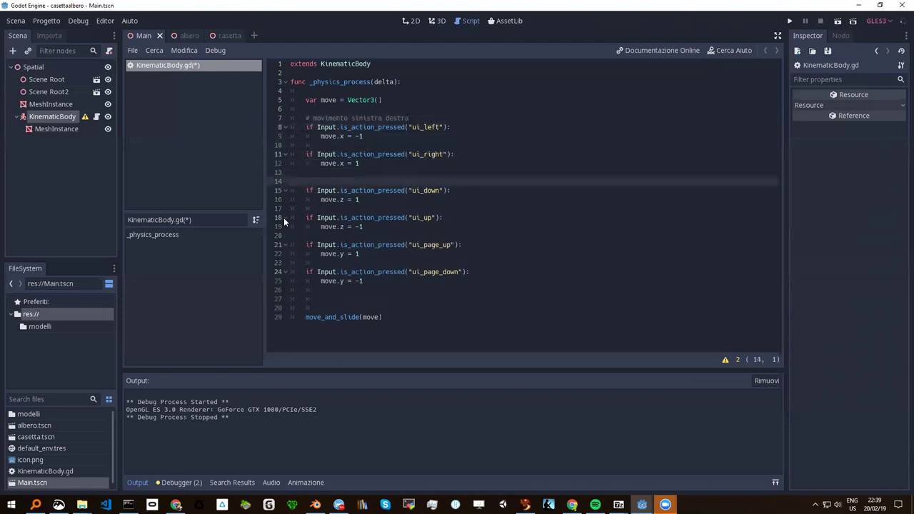
{"action": "type", "text": "# movimento avanti indietro asse z"}
{"action": "key", "text": "Down"}
{"action": "key", "text": "Down"}
{"action": "key", "text": "Down"}
{"action": "key", "text": "Down"}
{"action": "key", "text": "Down"}
{"action": "key", "text": "Down"}
{"action": "key", "text": "Return"}
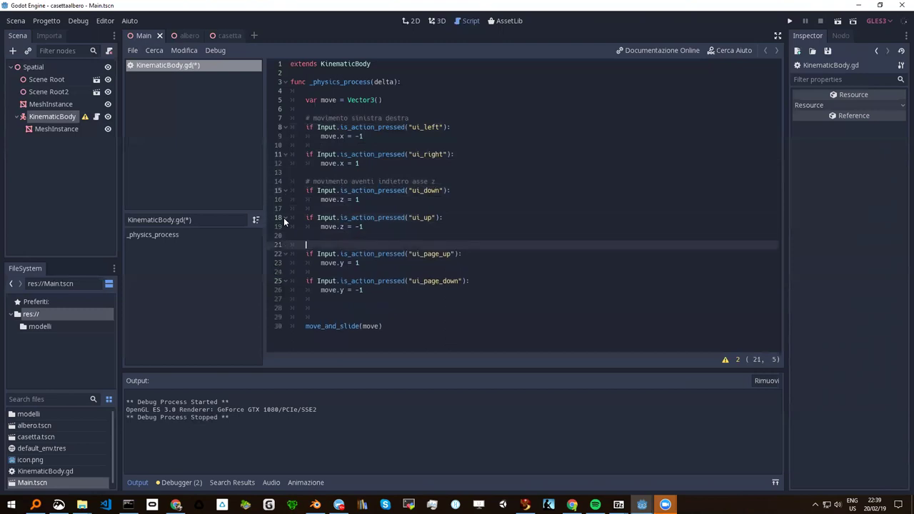
{"action": "type", "text": "movimento alto/basso"}
{"action": "key", "text": "ctrl+s"}
{"action": "key", "text": "F5"}
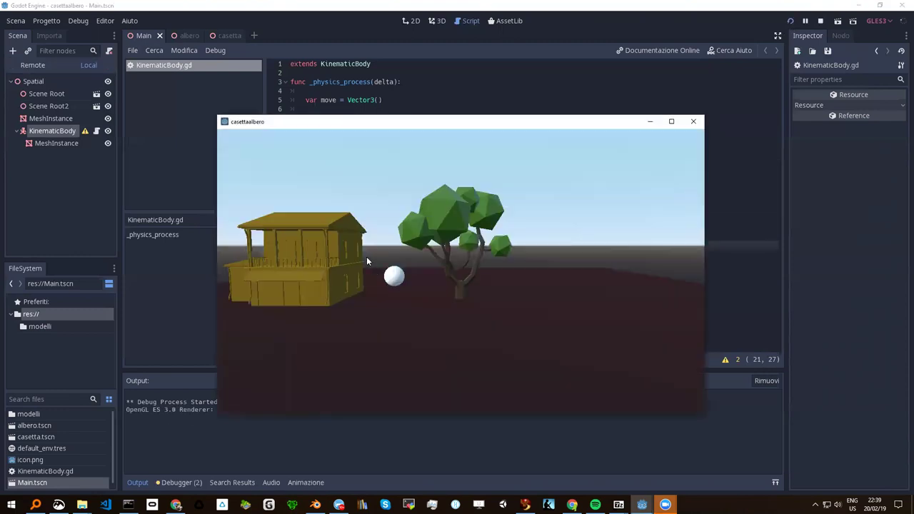
Drive the sphere right, left, forward and back between the house and tree
{"action": "key", "text": "Right"}
{"action": "key", "text": "Left"}
{"action": "key", "text": "Up"}
{"action": "key", "text": "Down"}
{"action": "key", "text": "Right"}
{"action": "key", "text": "Right"}
{"action": "key", "text": "Down"}
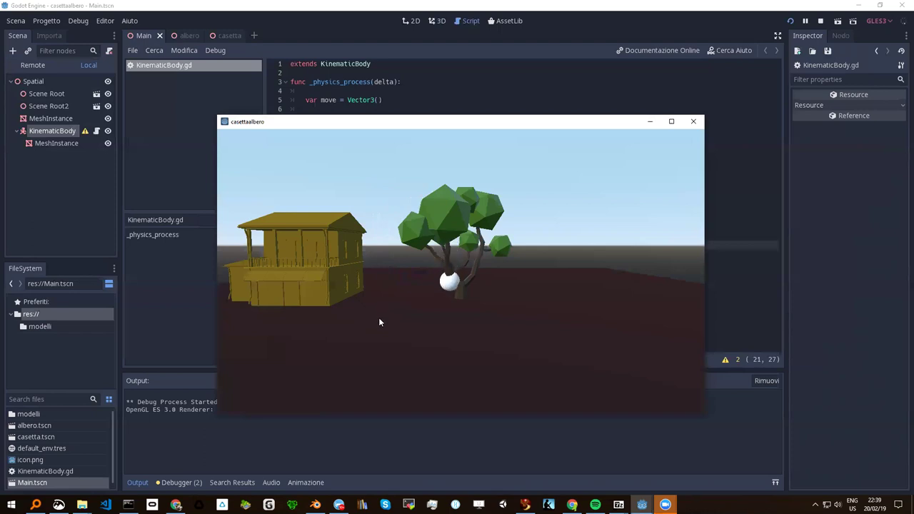
{"action": "key", "text": "Up"}
{"action": "key", "text": "Left"}
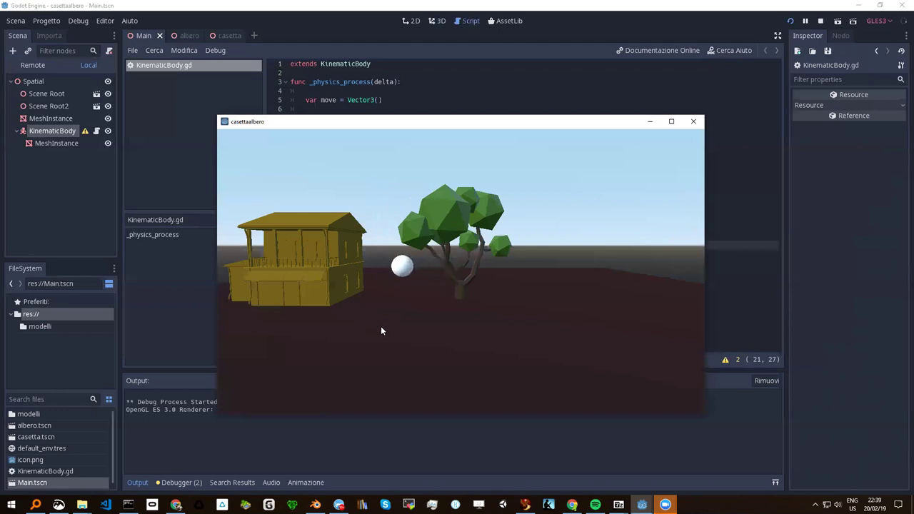
Steer the sphere past the tree trunk and beside the house, then close the game window
{"action": "key", "text": "Right"}
{"action": "key", "text": "Right"}
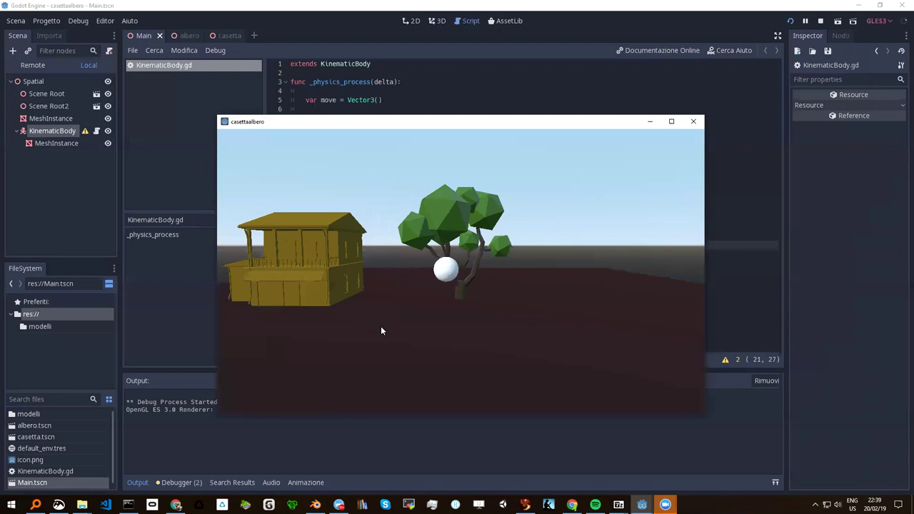
{"action": "key", "text": "Up"}
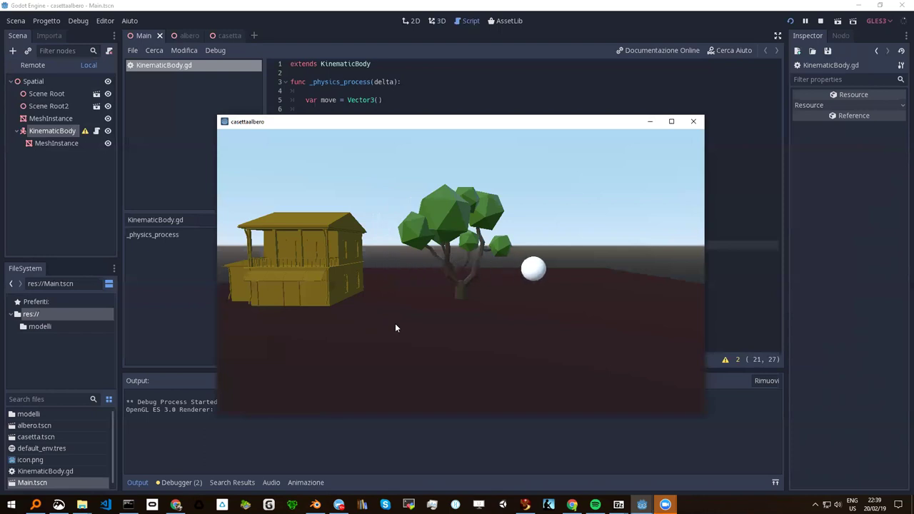
{"action": "key", "text": "Left"}
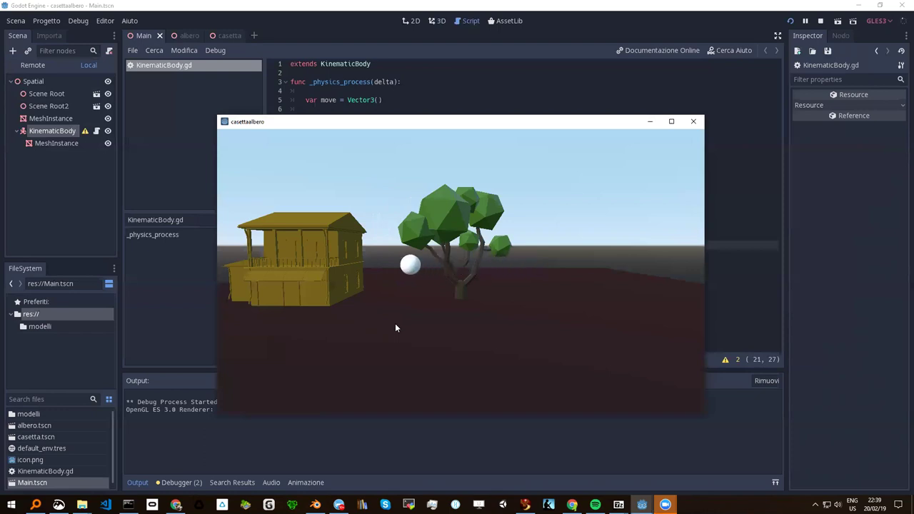
{"action": "key", "text": "Down"}
{"action": "key", "text": "Left"}
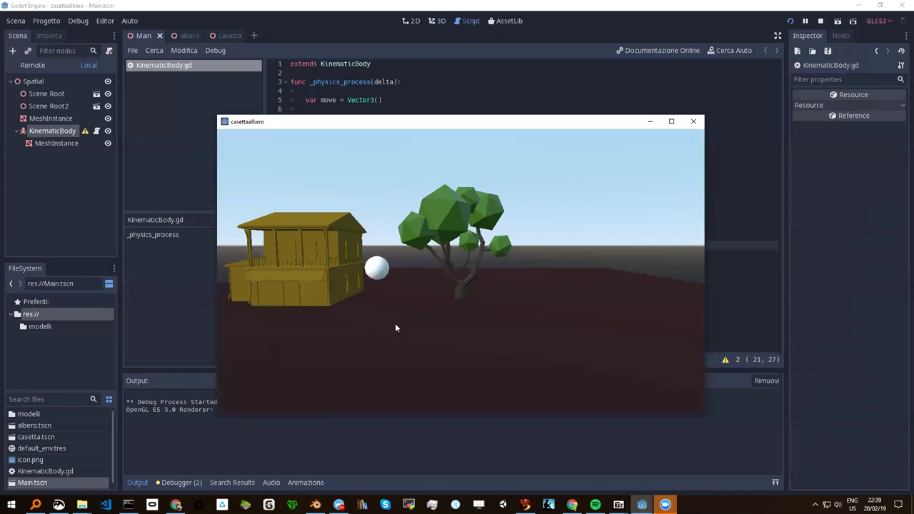
{"action": "key", "text": "Down"}
{"action": "key", "text": "Right"}
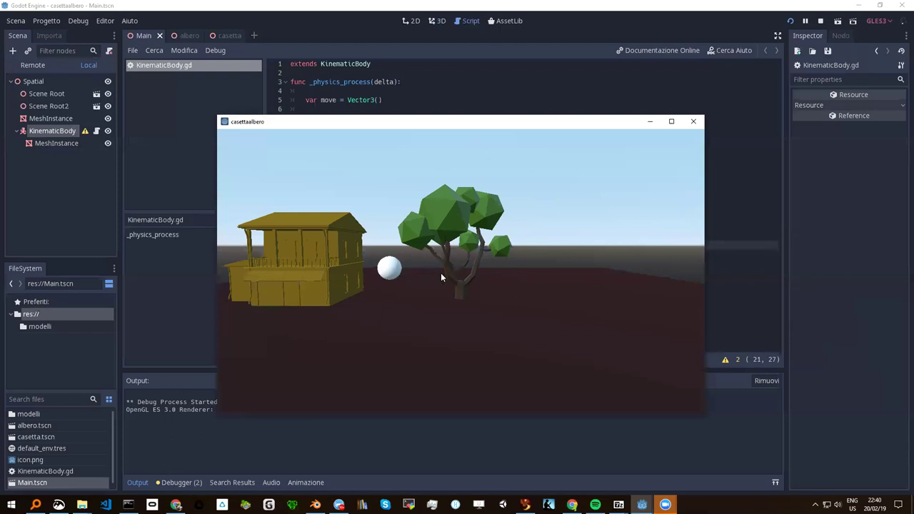
{"action": "left_click", "coordinate": [696, 121]}
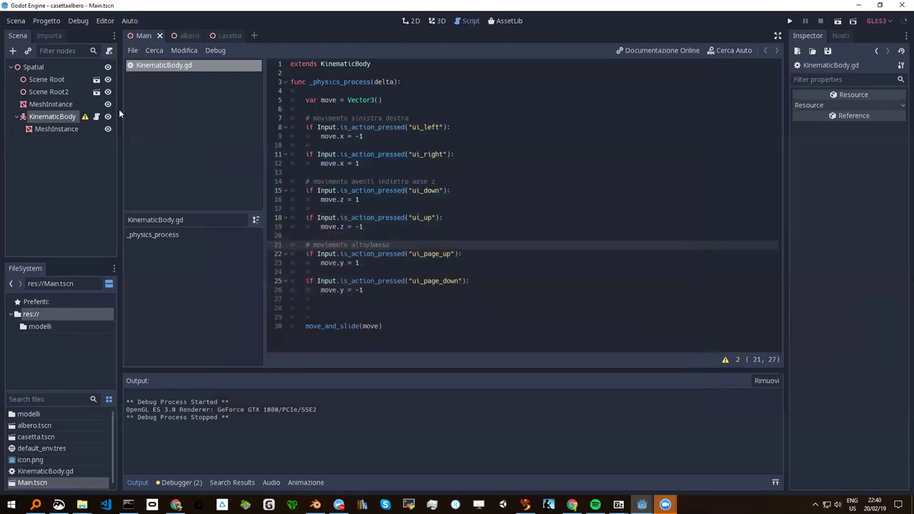
Switch to the albero scene and show it in the 3D view
{"action": "left_click", "coordinate": [95, 80]}
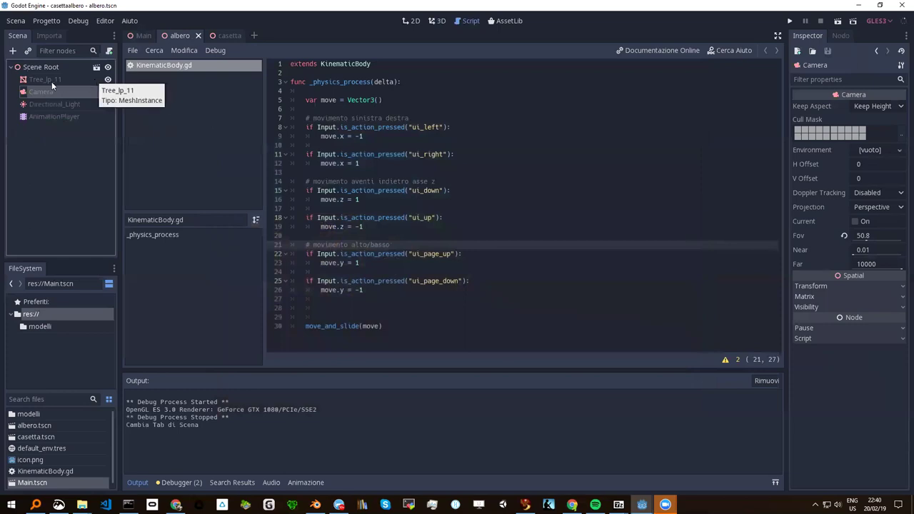
{"action": "left_click", "coordinate": [432, 23]}
{"action": "scroll", "coordinate": [411, 206], "scroll_direction": "up", "scroll_amount": 2}
{"action": "scroll", "coordinate": [412, 206], "scroll_direction": "up", "scroll_amount": 5}
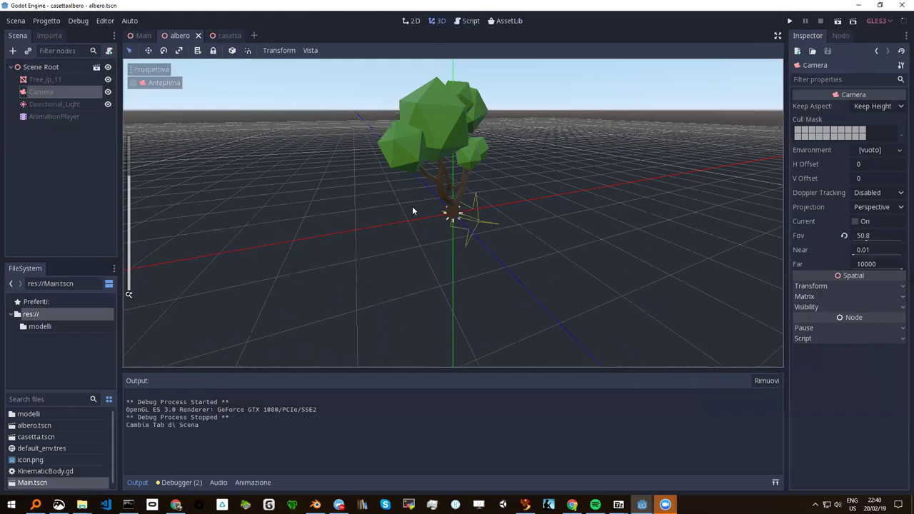
{"action": "scroll", "coordinate": [388, 228], "scroll_direction": "down", "scroll_amount": 2}
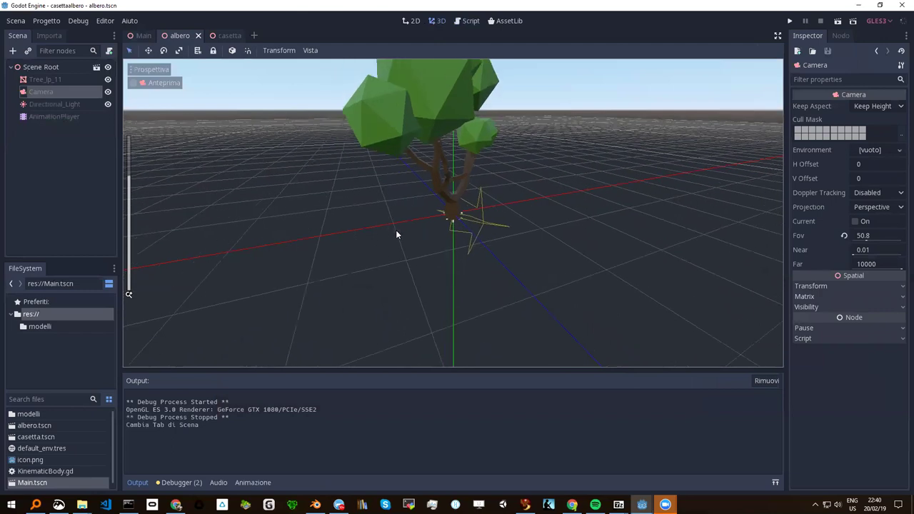
Give the Tree_lp_11 mesh a trimesh static collision body
{"action": "left_click", "coordinate": [50, 78]}
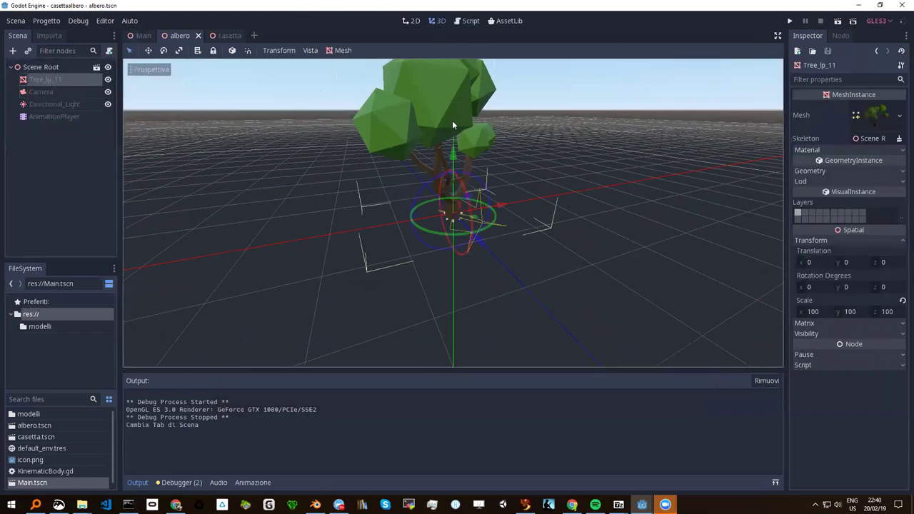
{"action": "left_click", "coordinate": [343, 52]}
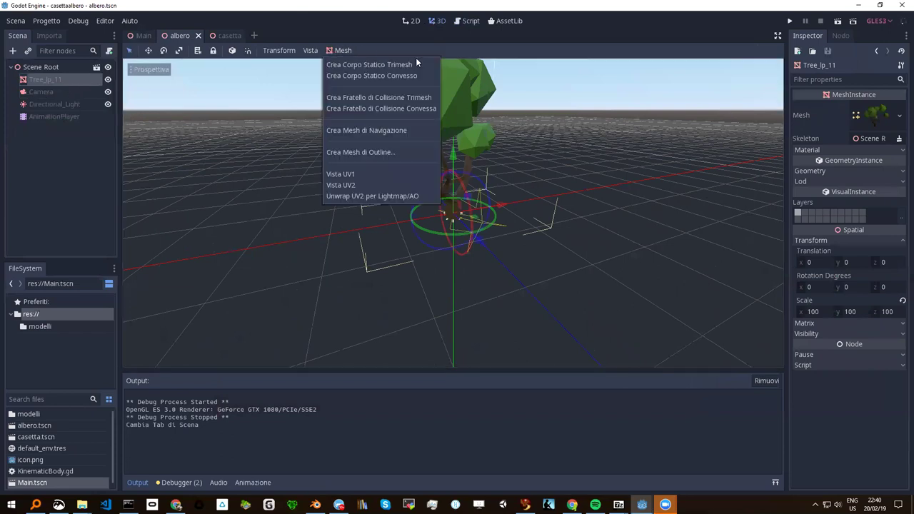
{"action": "left_click", "coordinate": [361, 63]}
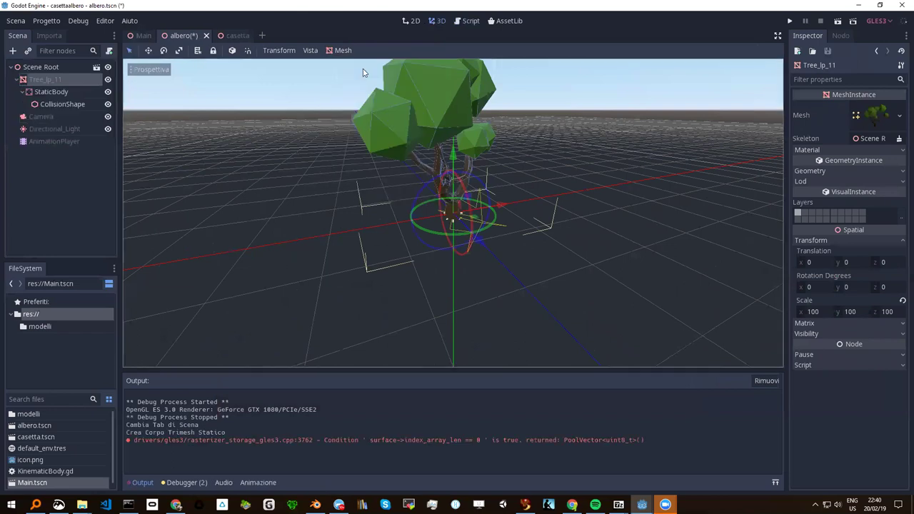
{"action": "scroll", "coordinate": [446, 191], "scroll_direction": "up", "scroll_amount": 2}
{"action": "middle_click_drag", "start_coordinate": [446, 191], "coordinate": [488, 179]}
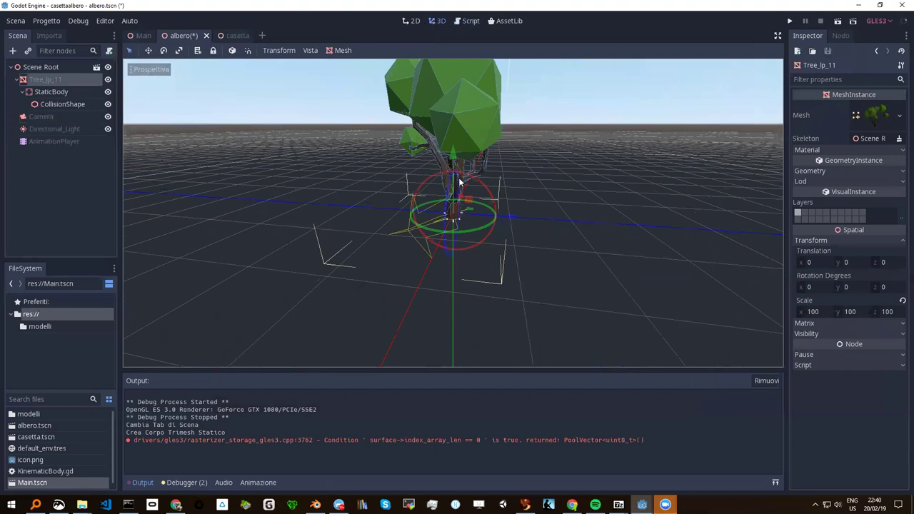
{"action": "middle_click_drag", "start_coordinate": [470, 156], "coordinate": [369, 163]}
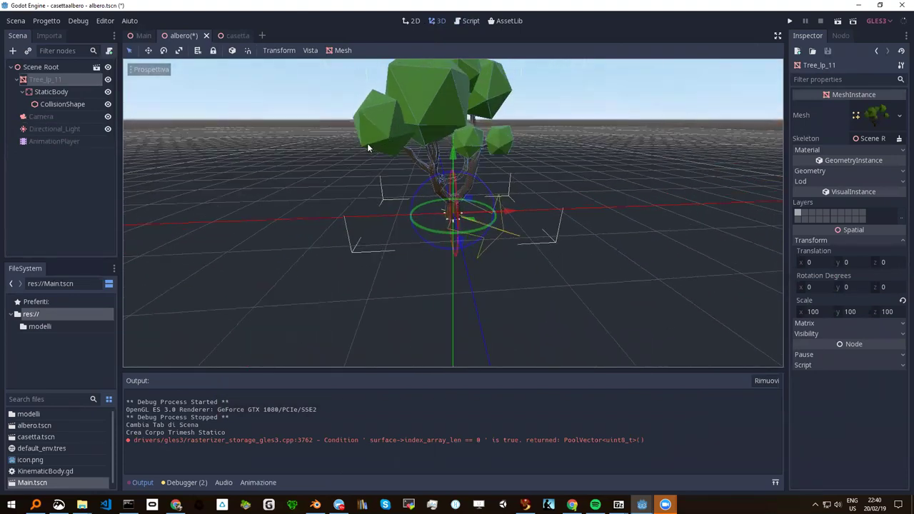
{"action": "scroll", "coordinate": [464, 166], "scroll_direction": "up", "scroll_amount": 3}
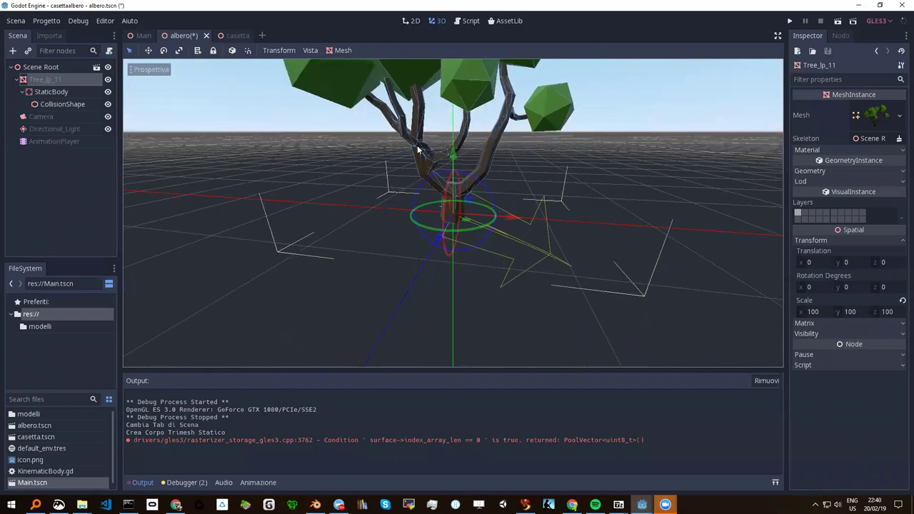
{"action": "middle_click_drag", "start_coordinate": [400, 117], "coordinate": [404, 139]}
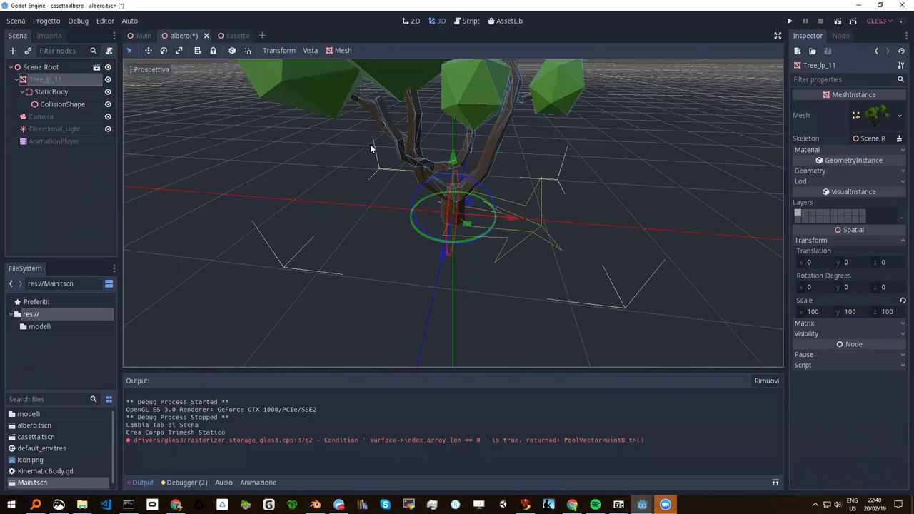
{"action": "scroll", "coordinate": [367, 140], "scroll_direction": "down", "scroll_amount": 3}
{"action": "mouse_move", "coordinate": [367, 140]}
{"action": "middle_mouse_down"}
{"action": "mouse_move", "coordinate": [393, 131]}
{"action": "mouse_move", "coordinate": [392, 144]}
{"action": "mouse_move", "coordinate": [414, 103]}
{"action": "mouse_move", "coordinate": [480, 118]}
{"action": "middle_mouse_up"}
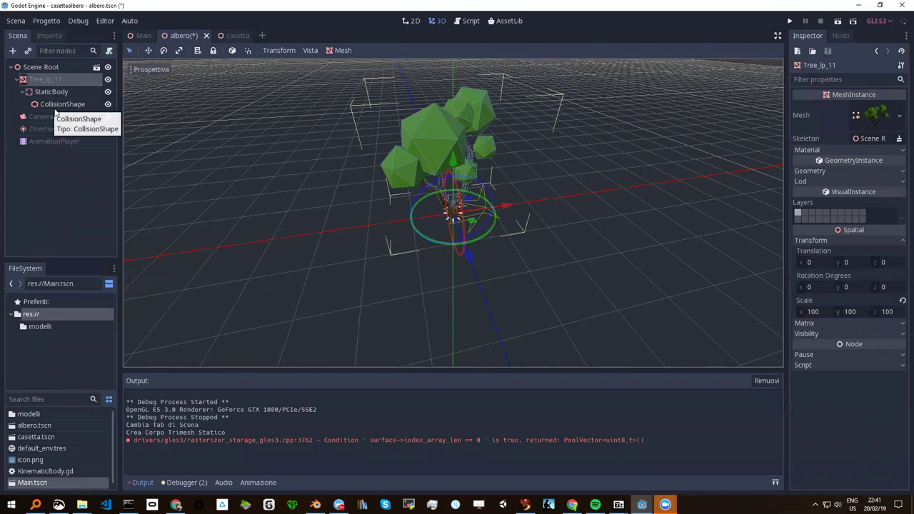
Move CollisionShape under Scene Root and hide the tree mesh to inspect the collision wireframe
{"action": "left_click_drag", "start_coordinate": [51, 105], "coordinate": [44, 73]}
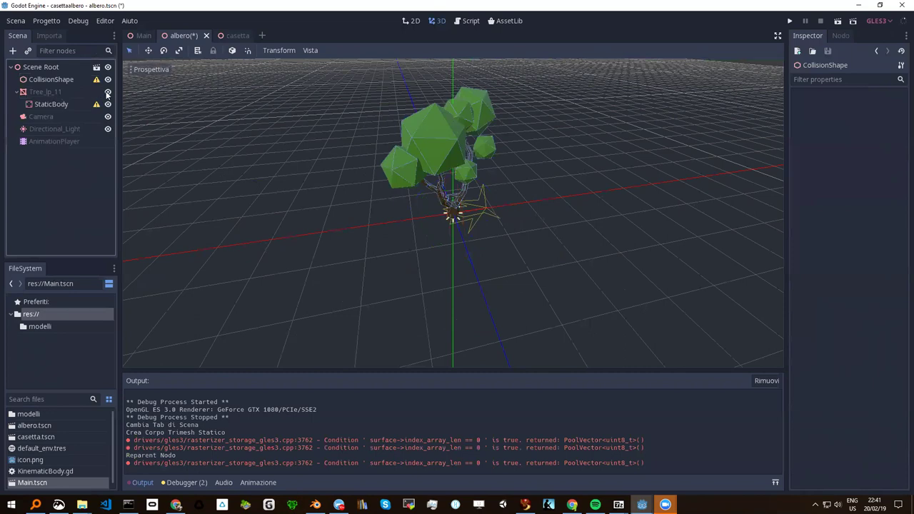
{"action": "left_click", "coordinate": [108, 105]}
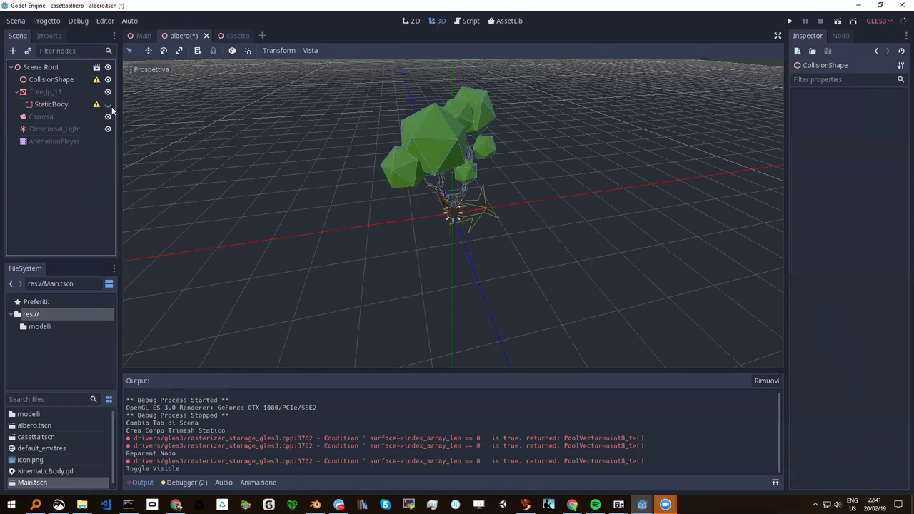
{"action": "left_click", "coordinate": [108, 105]}
{"action": "left_click", "coordinate": [108, 92]}
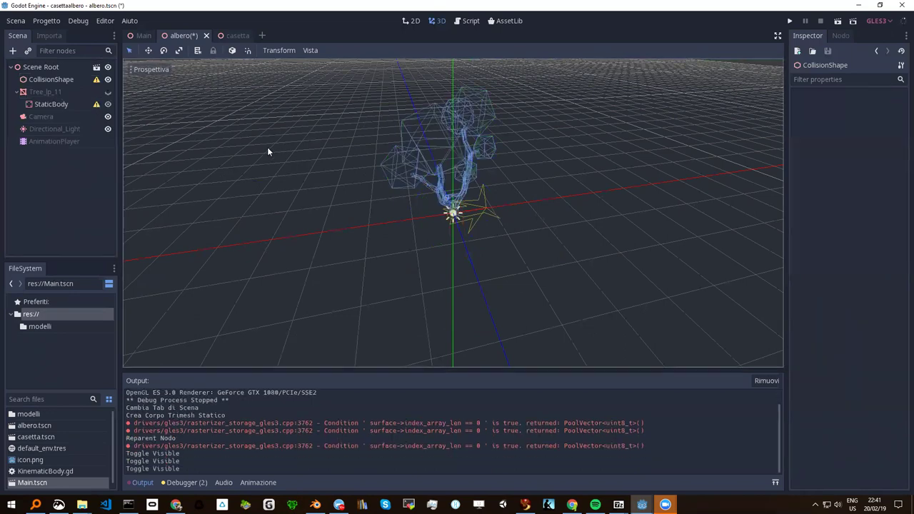
{"action": "middle_click_drag", "start_coordinate": [434, 185], "coordinate": [424, 187]}
{"action": "mouse_move", "coordinate": [414, 142]}
{"action": "middle_mouse_down"}
{"action": "mouse_move", "coordinate": [462, 172]}
{"action": "mouse_move", "coordinate": [461, 160]}
{"action": "mouse_move", "coordinate": [429, 164]}
{"action": "middle_mouse_up"}
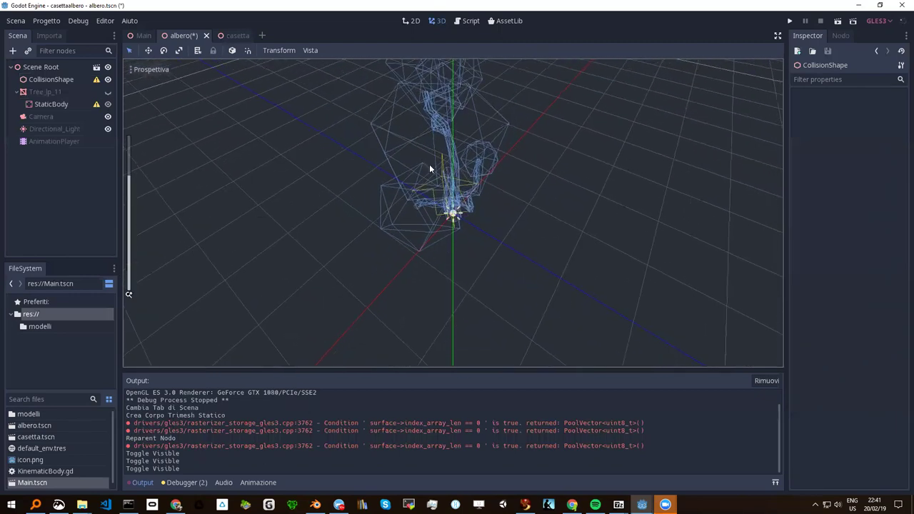
Place CollisionShape under Tree_lp_11 below StaticBody, show the tree again, and save albero
{"action": "left_click", "coordinate": [46, 82]}
{"action": "left_click_drag", "start_coordinate": [45, 83], "coordinate": [43, 107]}
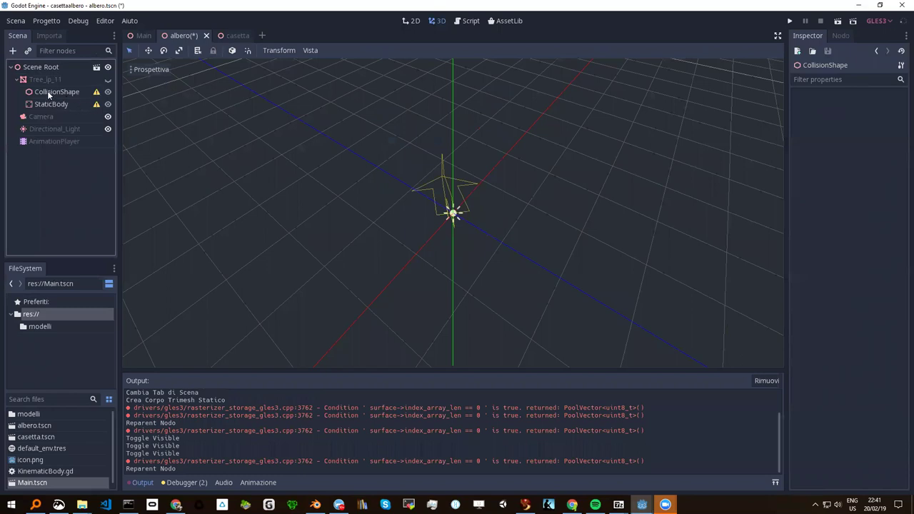
{"action": "left_click_drag", "start_coordinate": [47, 91], "coordinate": [46, 108]}
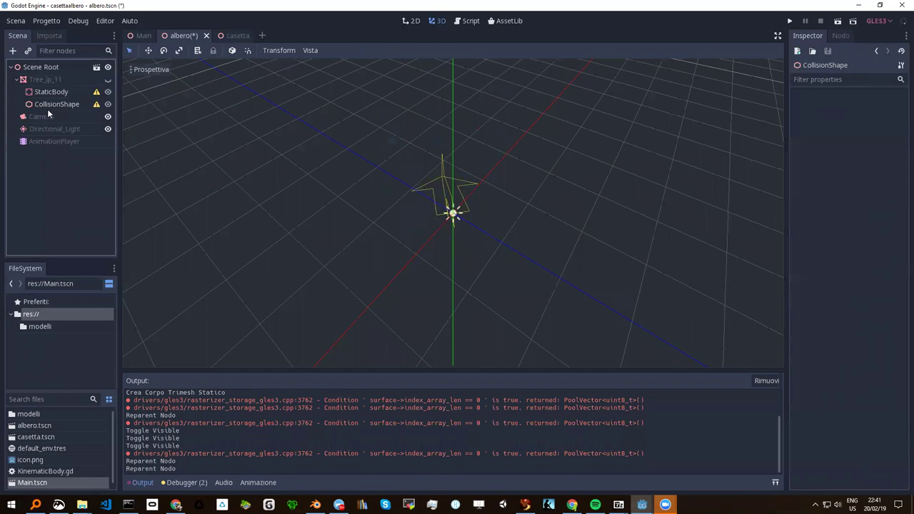
{"action": "scroll", "coordinate": [295, 185], "scroll_direction": "down", "scroll_amount": 3}
{"action": "left_click", "coordinate": [108, 79]}
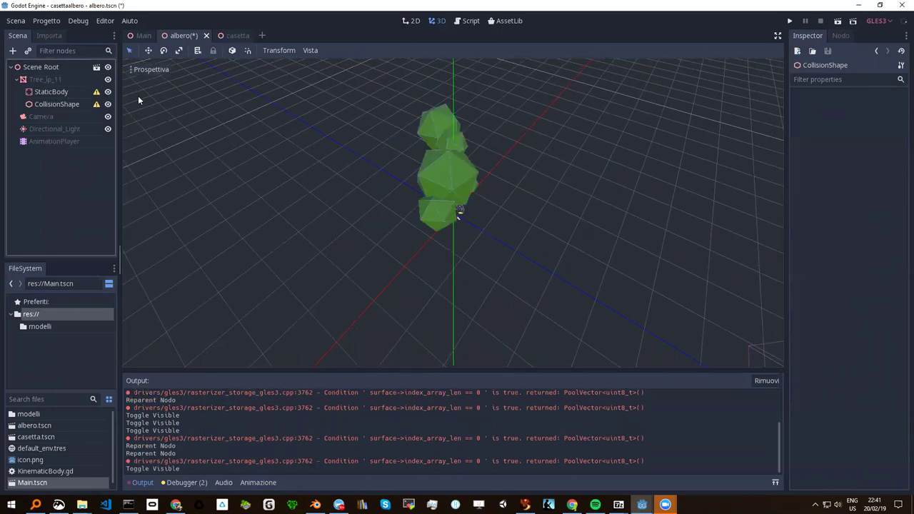
{"action": "middle_click_drag", "start_coordinate": [334, 176], "coordinate": [455, 154]}
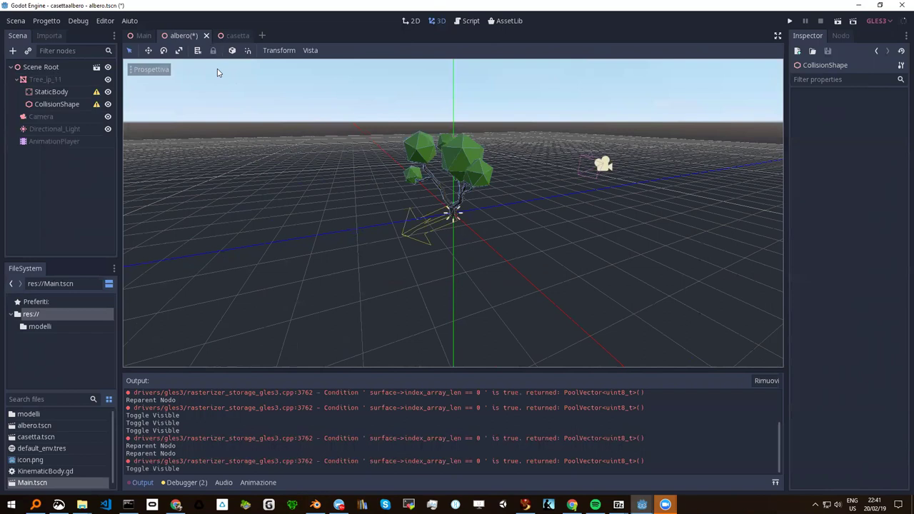
{"action": "key", "text": "ctrl+s"}
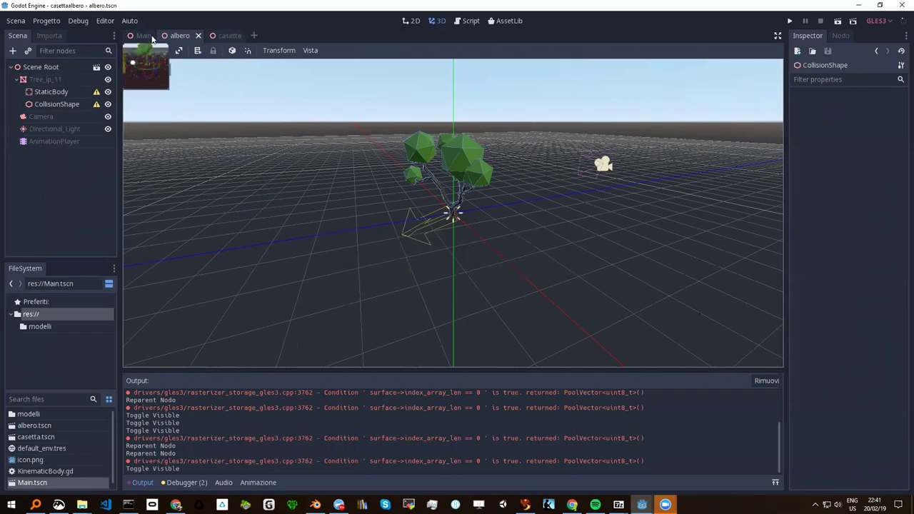
In the casetta scene, create a trimesh static body for the house mesh
{"action": "left_click", "coordinate": [229, 36]}
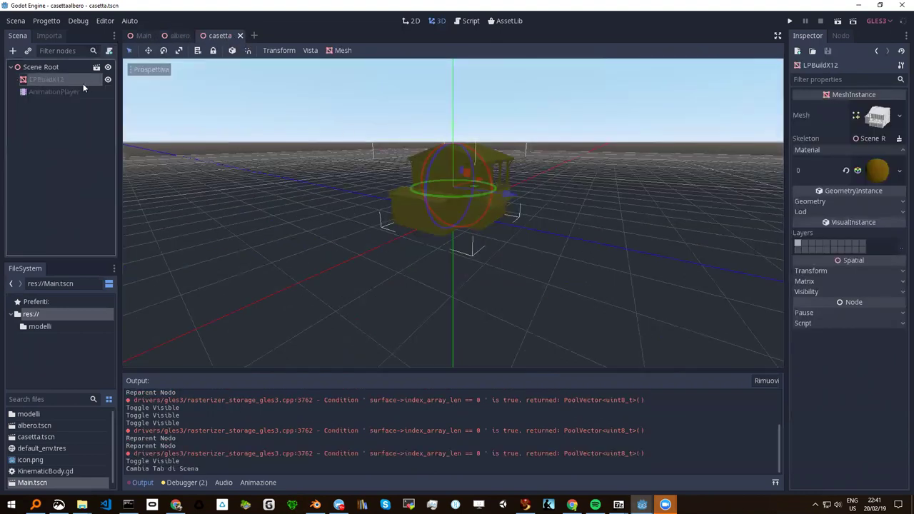
{"action": "left_click", "coordinate": [347, 52]}
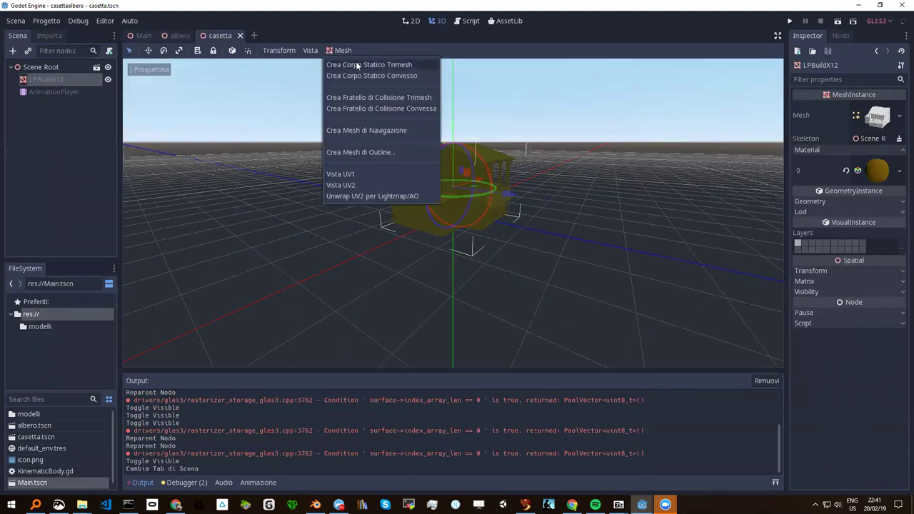
{"action": "left_click", "coordinate": [357, 66]}
{"action": "scroll", "coordinate": [455, 225], "scroll_direction": "up", "scroll_amount": 5}
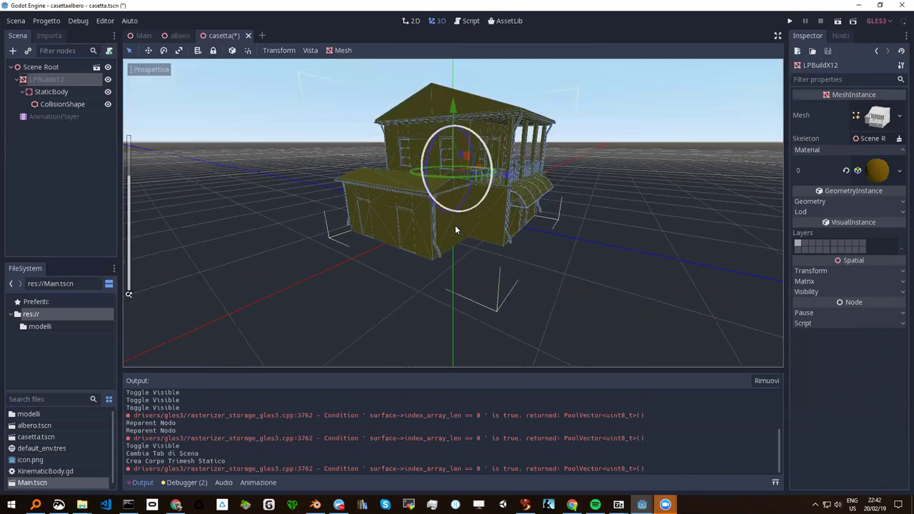
{"action": "mouse_move", "coordinate": [425, 170]}
{"action": "middle_mouse_down"}
{"action": "mouse_move", "coordinate": [468, 173]}
{"action": "mouse_move", "coordinate": [410, 180]}
{"action": "mouse_move", "coordinate": [452, 184]}
{"action": "mouse_move", "coordinate": [489, 173]}
{"action": "mouse_move", "coordinate": [486, 181]}
{"action": "mouse_move", "coordinate": [383, 172]}
{"action": "mouse_move", "coordinate": [374, 180]}
{"action": "mouse_move", "coordinate": [415, 192]}
{"action": "mouse_move", "coordinate": [451, 174]}
{"action": "mouse_move", "coordinate": [503, 176]}
{"action": "mouse_move", "coordinate": [359, 195]}
{"action": "middle_mouse_up"}
{"action": "scroll", "coordinate": [465, 189], "scroll_direction": "up", "scroll_amount": 3}
{"action": "scroll", "coordinate": [503, 188], "scroll_direction": "up", "scroll_amount": 2}
{"action": "scroll", "coordinate": [503, 183], "scroll_direction": "down", "scroll_amount": 3}
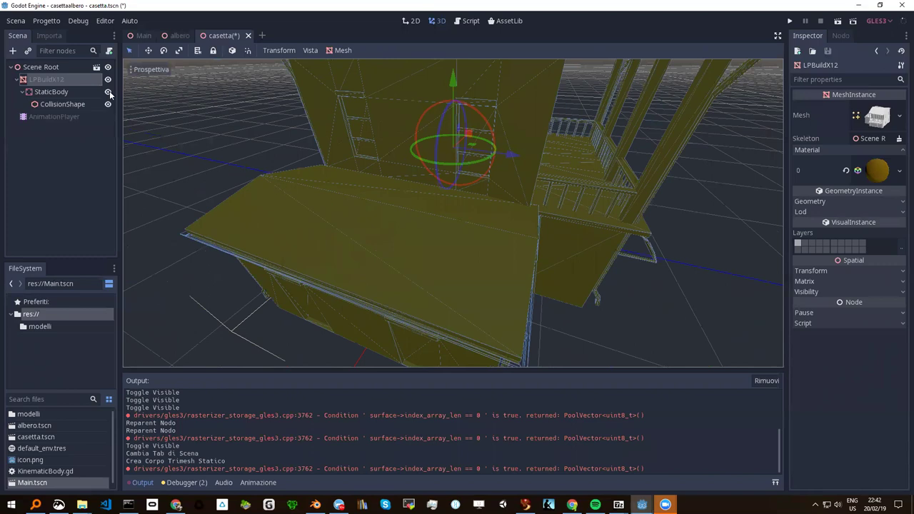
Save the casetta scene and return to the Main scene
{"action": "key", "text": "ctrl+s"}
{"action": "scroll", "coordinate": [325, 145], "scroll_direction": "down", "scroll_amount": 5}
{"action": "middle_click_drag", "start_coordinate": [325, 145], "coordinate": [361, 129]}
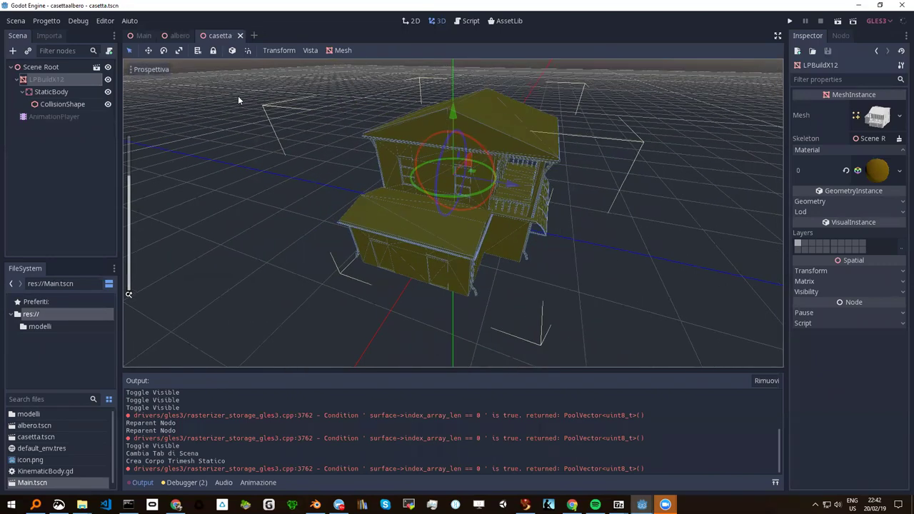
{"action": "left_click", "coordinate": [144, 35]}
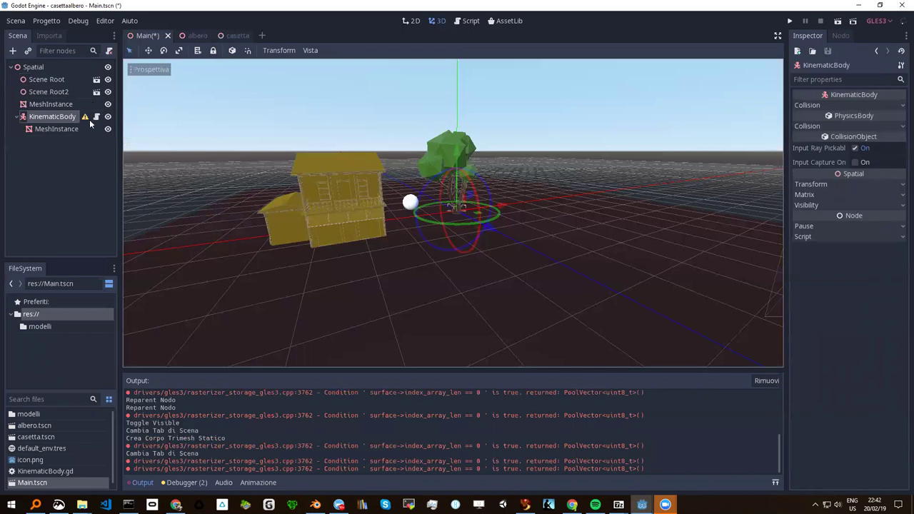
Add a trimesh StaticBody to the ground MeshInstance with Mesh > Crea Corpo Statico Trimesh
{"action": "left_click", "coordinate": [47, 104]}
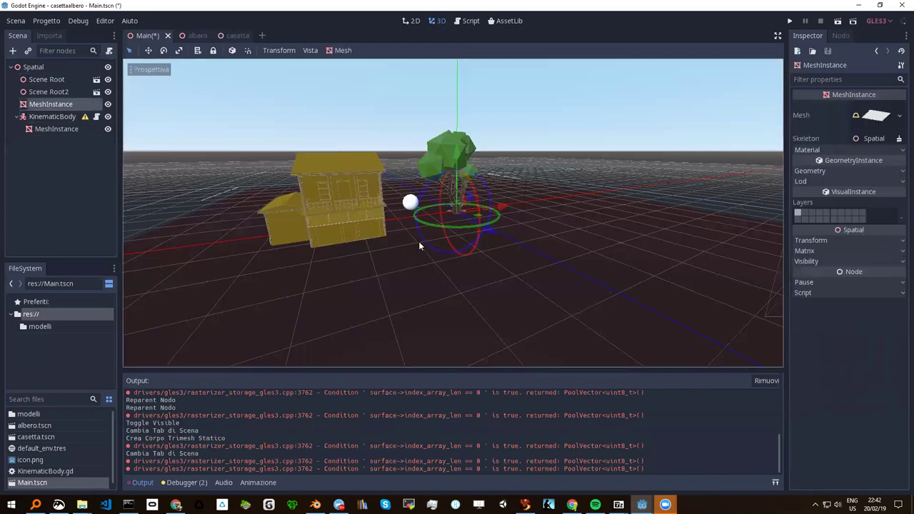
{"action": "middle_click_drag", "start_coordinate": [419, 247], "coordinate": [388, 216]}
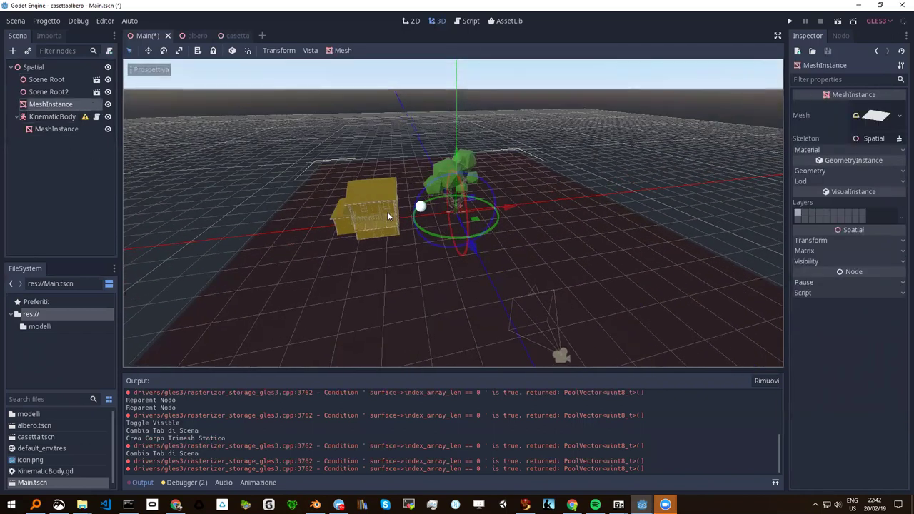
{"action": "mouse_move", "coordinate": [388, 217]}
{"action": "middle_mouse_down"}
{"action": "mouse_move", "coordinate": [375, 214]}
{"action": "mouse_move", "coordinate": [382, 236]}
{"action": "mouse_move", "coordinate": [421, 212]}
{"action": "middle_mouse_up"}
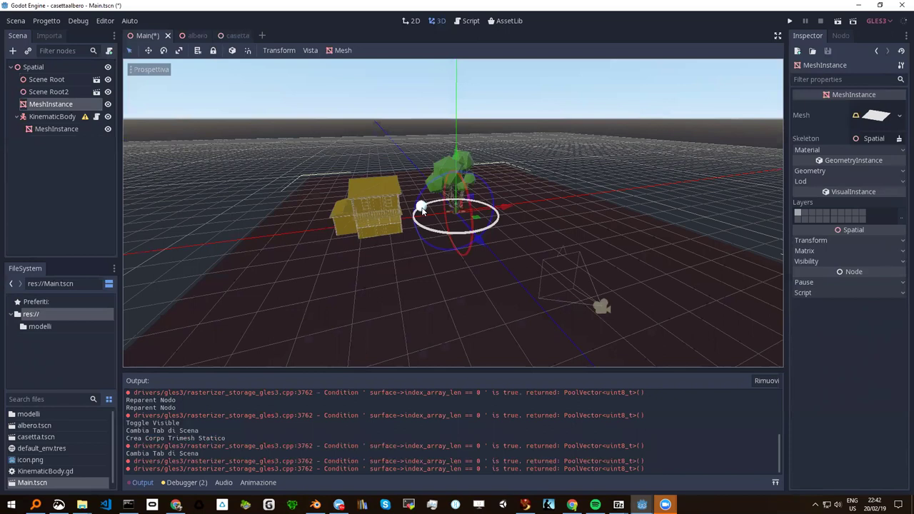
{"action": "middle_click_drag", "start_coordinate": [422, 208], "coordinate": [402, 202]}
{"action": "scroll", "coordinate": [402, 202], "scroll_direction": "up", "scroll_amount": 5}
{"action": "scroll", "coordinate": [424, 215], "scroll_direction": "down", "scroll_amount": 3}
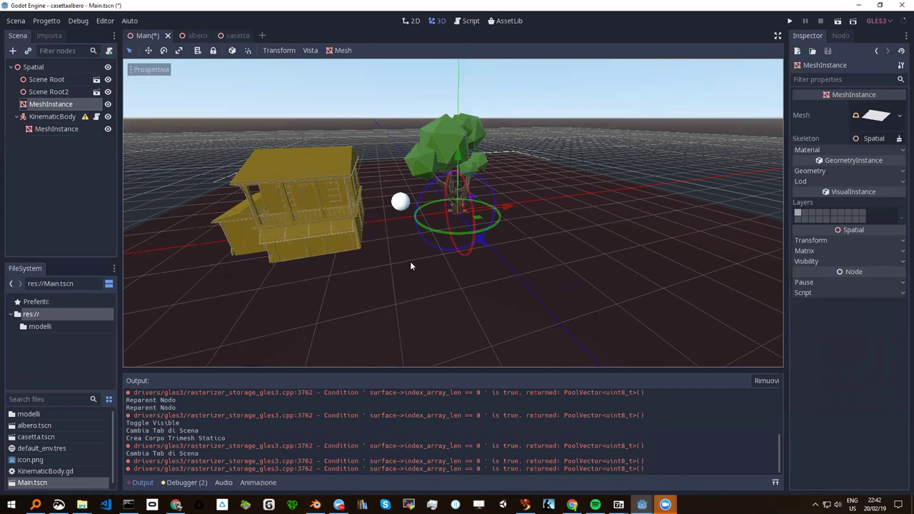
{"action": "middle_click_drag", "start_coordinate": [409, 237], "coordinate": [429, 236]}
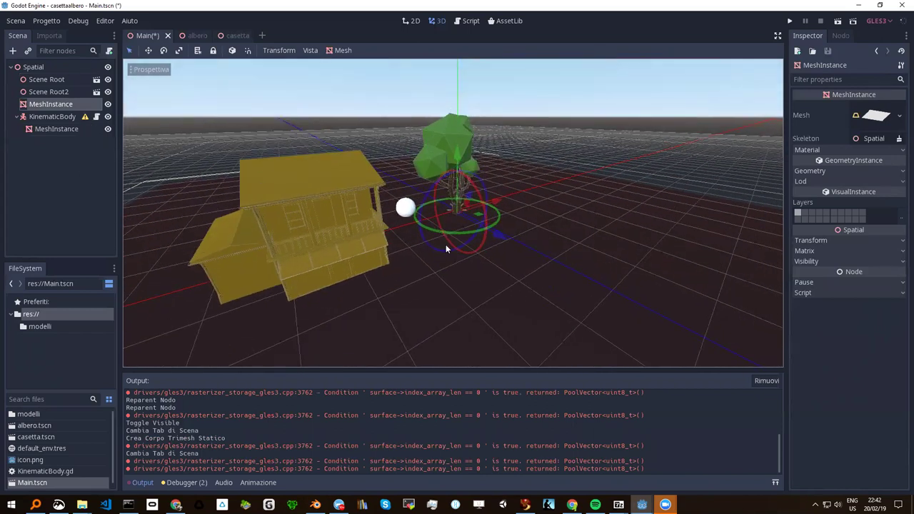
{"action": "middle_click_drag", "start_coordinate": [445, 244], "coordinate": [418, 236]}
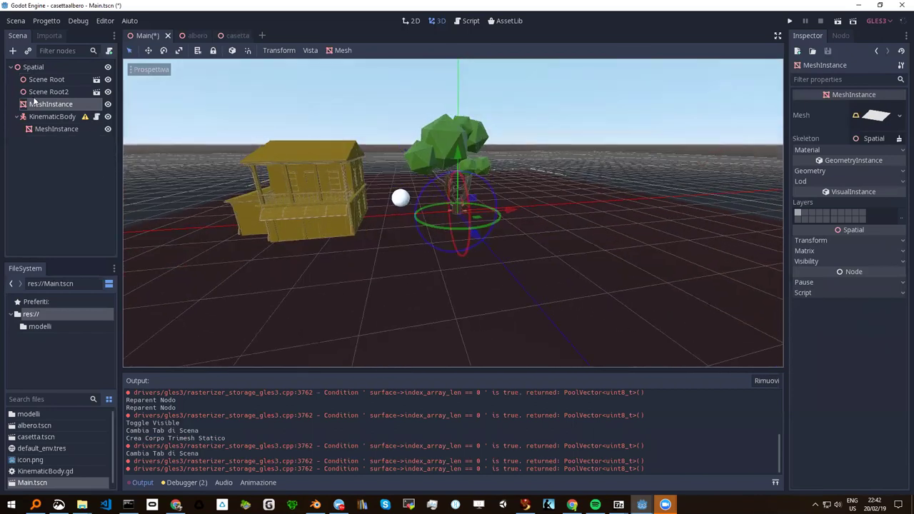
{"action": "left_click", "coordinate": [344, 50]}
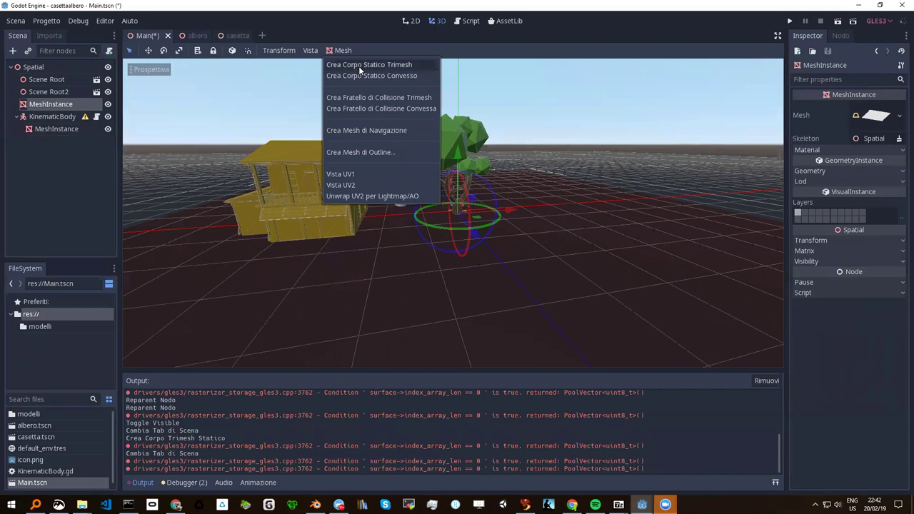
{"action": "left_click", "coordinate": [358, 65]}
{"action": "mouse_move", "coordinate": [390, 245]}
{"action": "middle_mouse_down"}
{"action": "mouse_move", "coordinate": [415, 265]}
{"action": "mouse_move", "coordinate": [357, 277]}
{"action": "middle_mouse_up"}
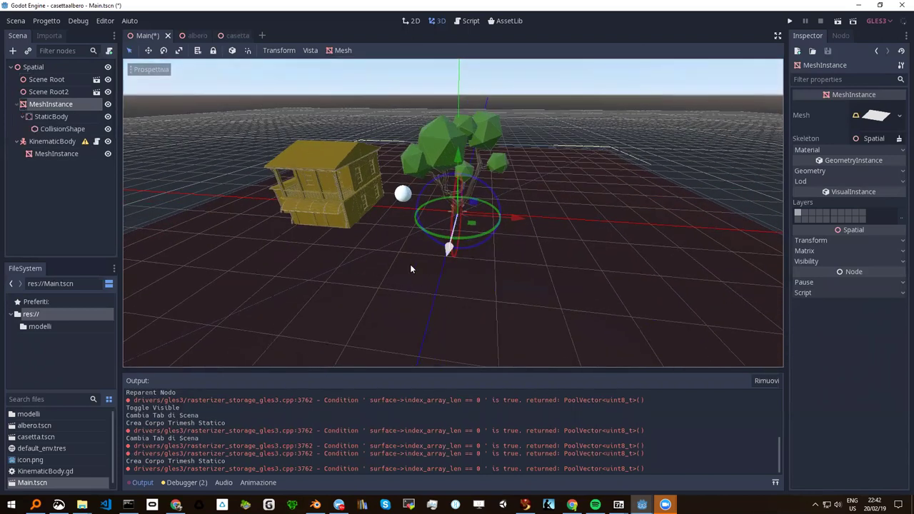
Run the game, roll the sphere right and left into the house, and make it rise
{"action": "left_click", "coordinate": [789, 24]}
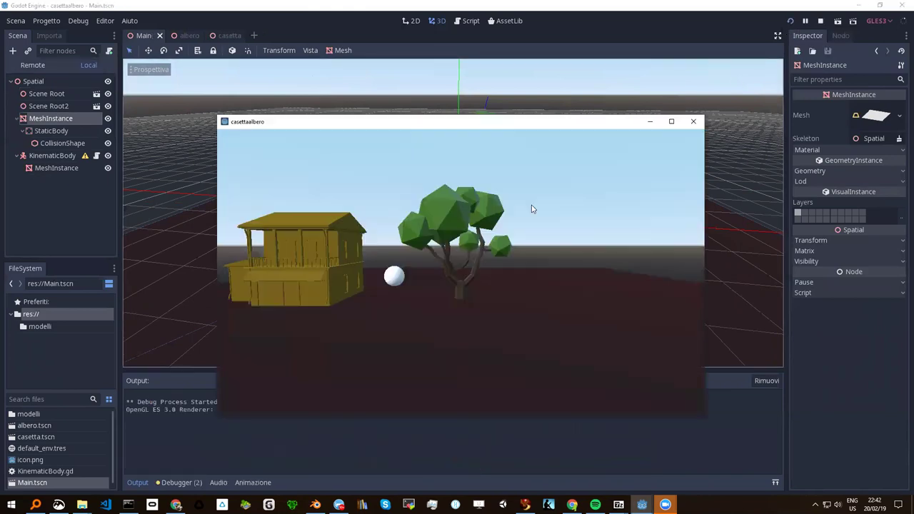
{"action": "key", "text": "Right"}
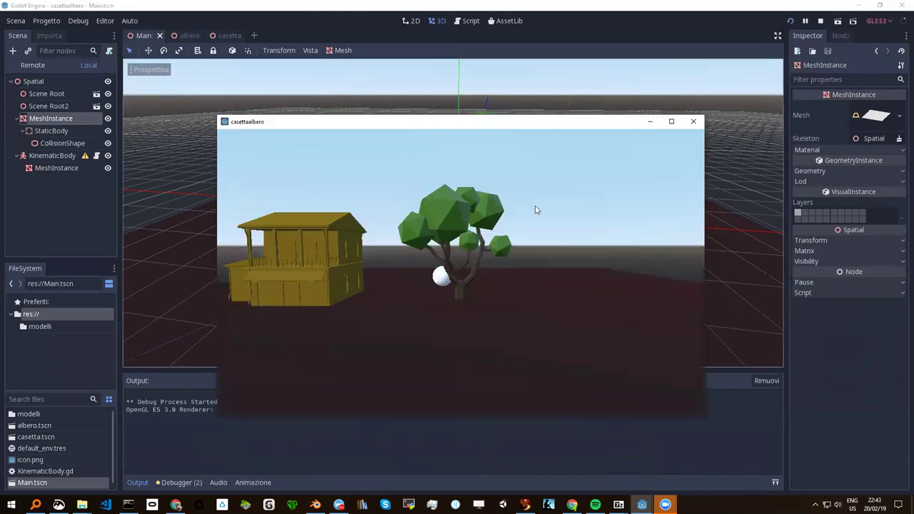
{"action": "key", "text": "Left"}
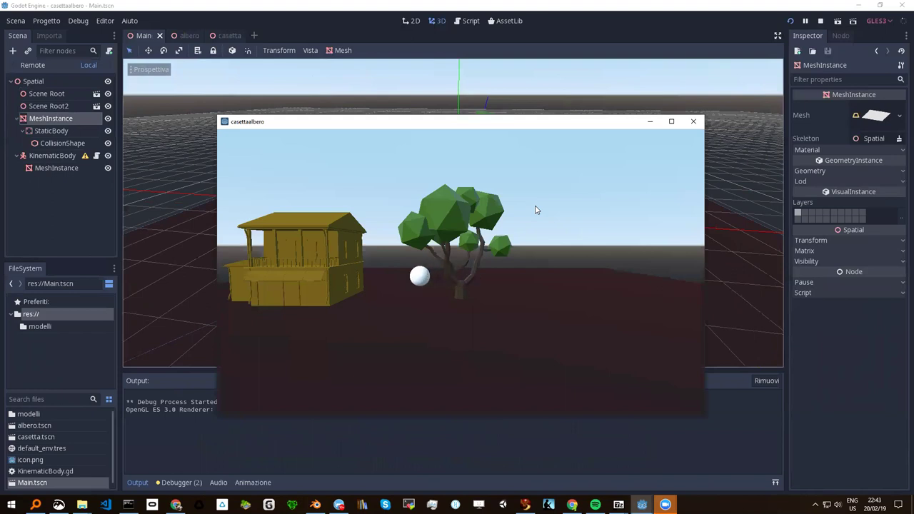
{"action": "key", "text": "Right"}
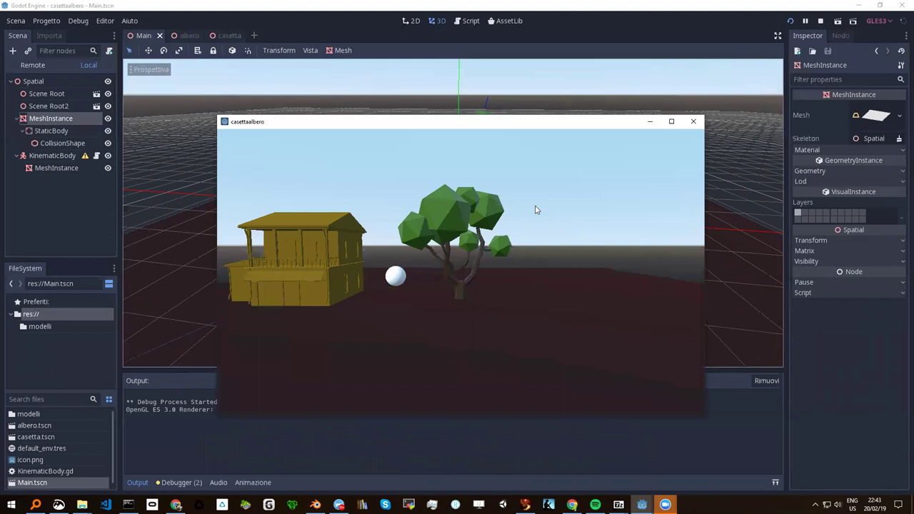
{"action": "key", "text": "space"}
Roll the sphere back and forth beside the house, then close the game window
{"action": "key", "text": "Left"}
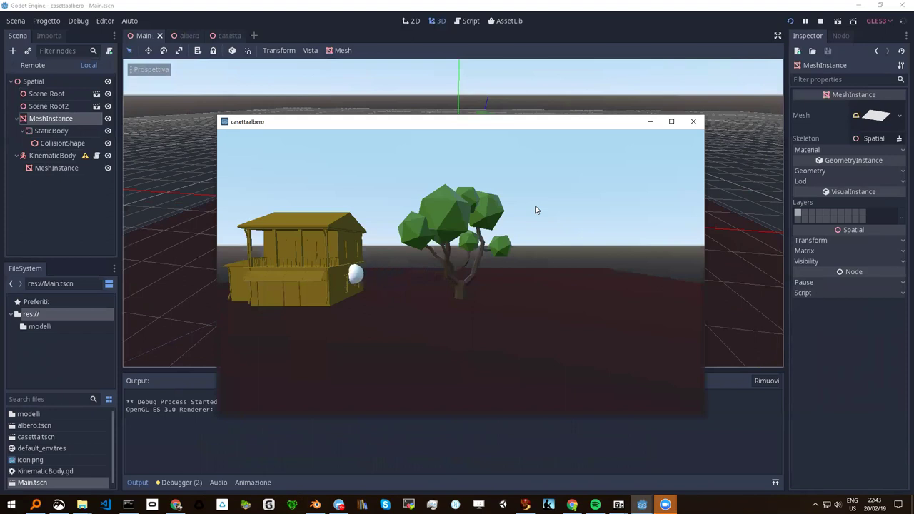
{"action": "key", "text": "Right"}
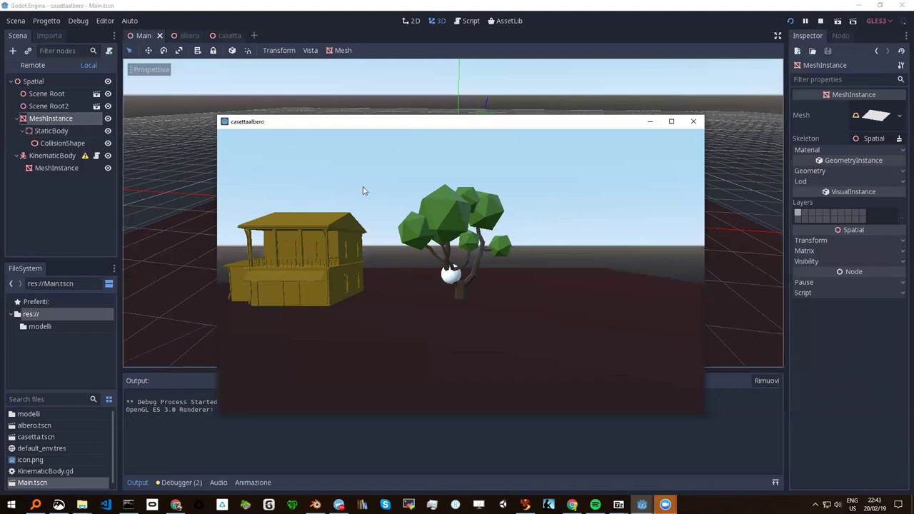
{"action": "key", "text": "Right"}
{"action": "key", "text": "Left"}
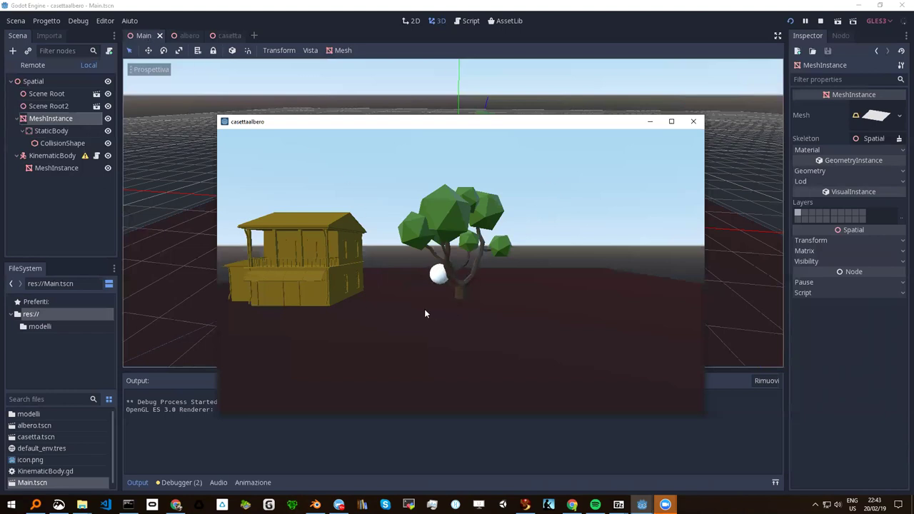
{"action": "key", "text": "Right"}
{"action": "key", "text": "Left"}
{"action": "left_click", "coordinate": [692, 122]}
{"action": "scroll", "coordinate": [387, 219], "scroll_direction": "up", "scroll_amount": 4}
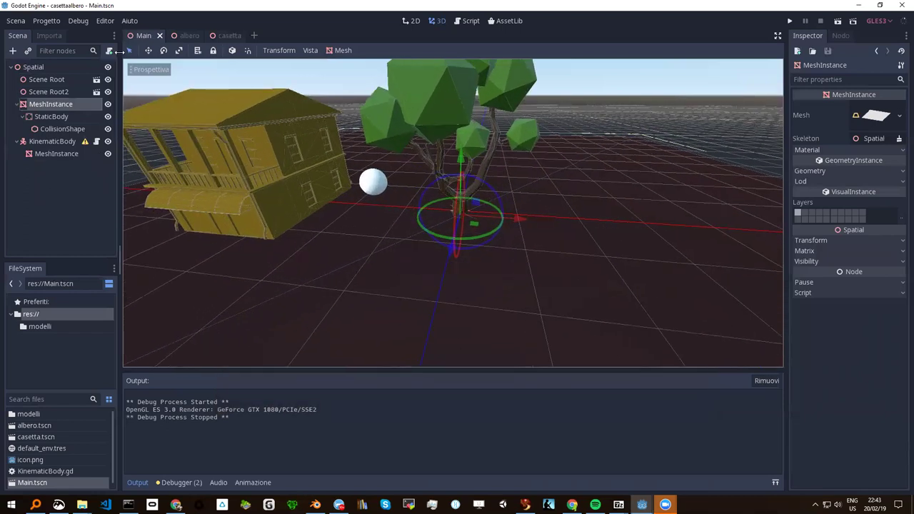
Select the white sphere and create a static trimesh collision body for it
{"action": "left_click", "coordinate": [372, 183]}
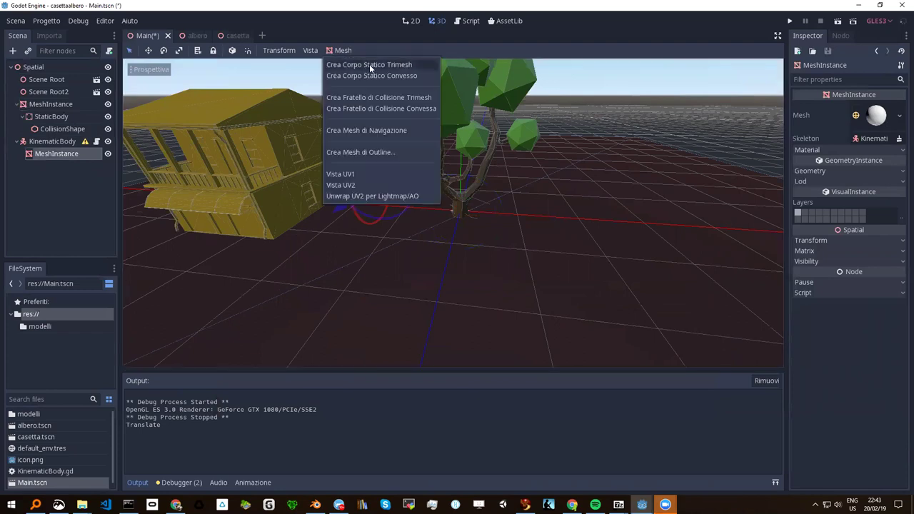
{"action": "left_click", "coordinate": [369, 64]}
{"action": "scroll", "coordinate": [371, 237], "scroll_direction": "up", "scroll_amount": 5}
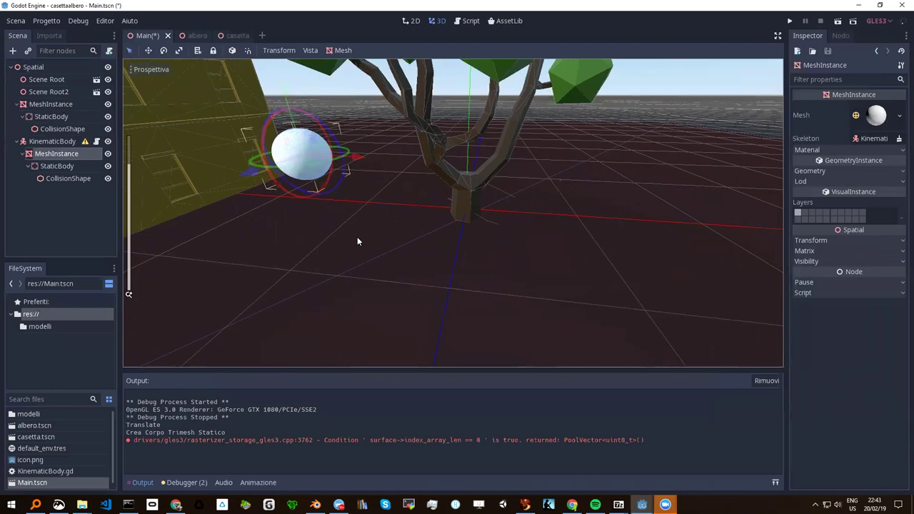
{"action": "mouse_move", "coordinate": [301, 158]}
{"action": "right_mouse_down"}
{"action": "mouse_move", "coordinate": [407, 153]}
{"action": "mouse_move", "coordinate": [361, 157]}
{"action": "mouse_move", "coordinate": [303, 188]}
{"action": "right_mouse_up"}
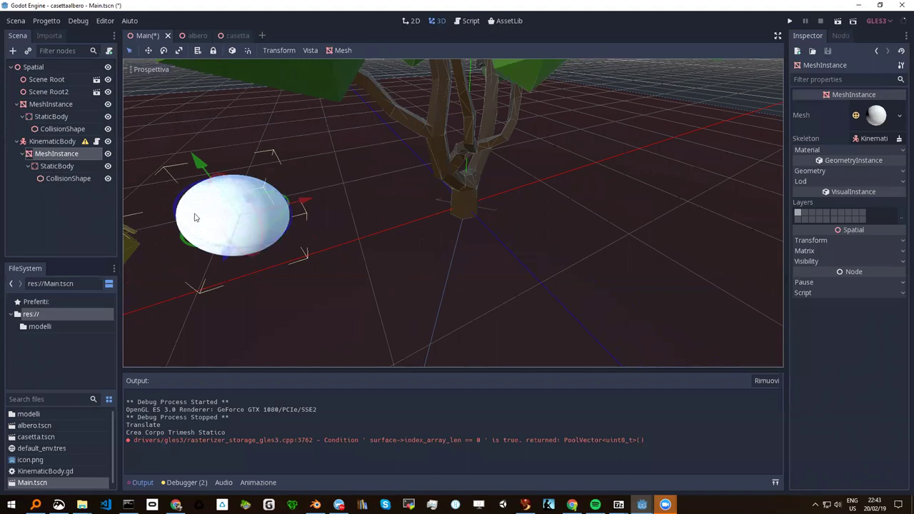
{"action": "mouse_move", "coordinate": [252, 237]}
{"action": "middle_mouse_down"}
{"action": "mouse_move", "coordinate": [307, 225]}
{"action": "mouse_move", "coordinate": [267, 225]}
{"action": "middle_mouse_up"}
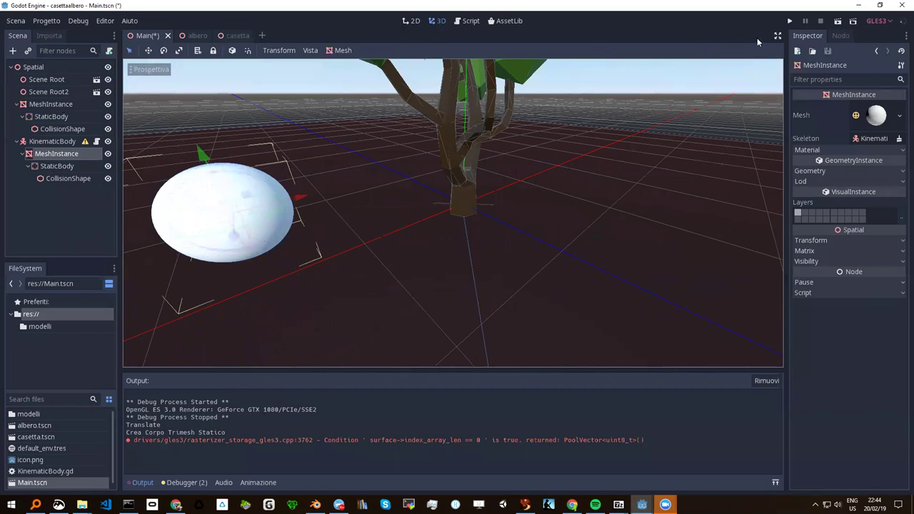
Save and run Main, move the sphere left and right, then close the game
{"action": "left_click", "coordinate": [790, 22]}
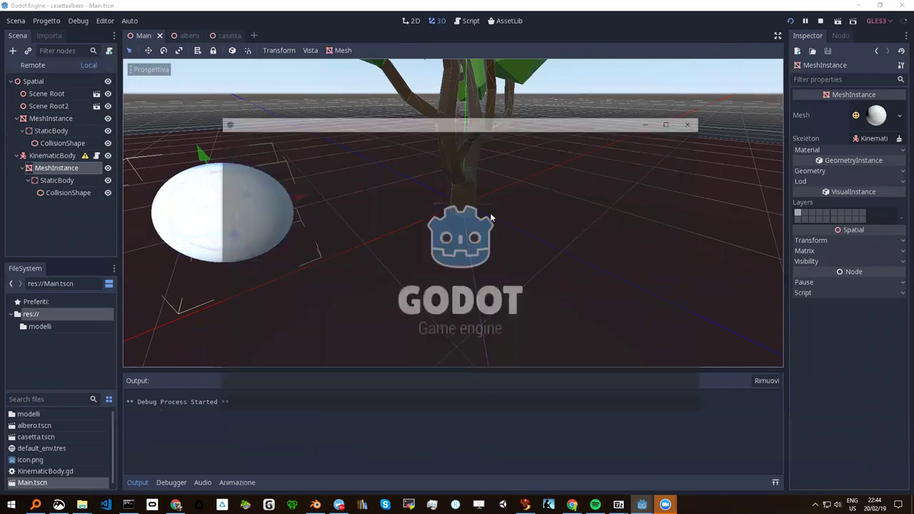
{"action": "key", "text": "Left"}
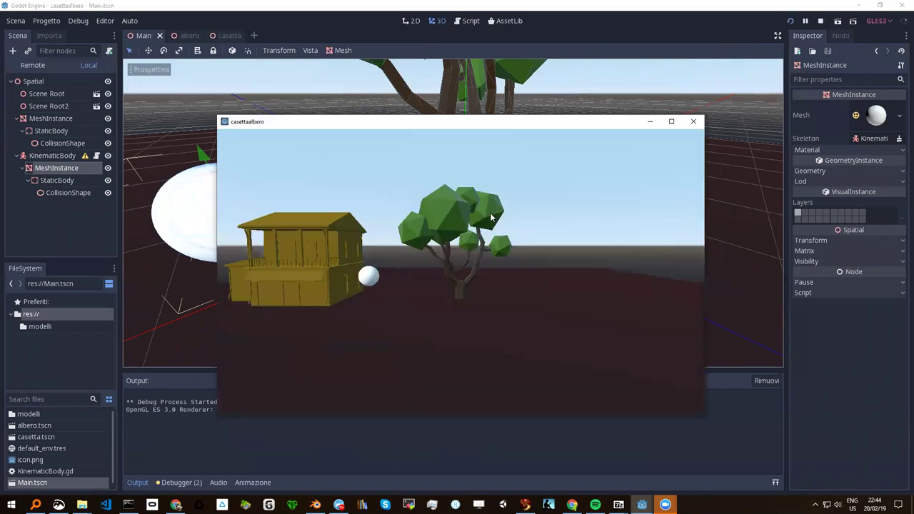
{"action": "key", "text": "Right"}
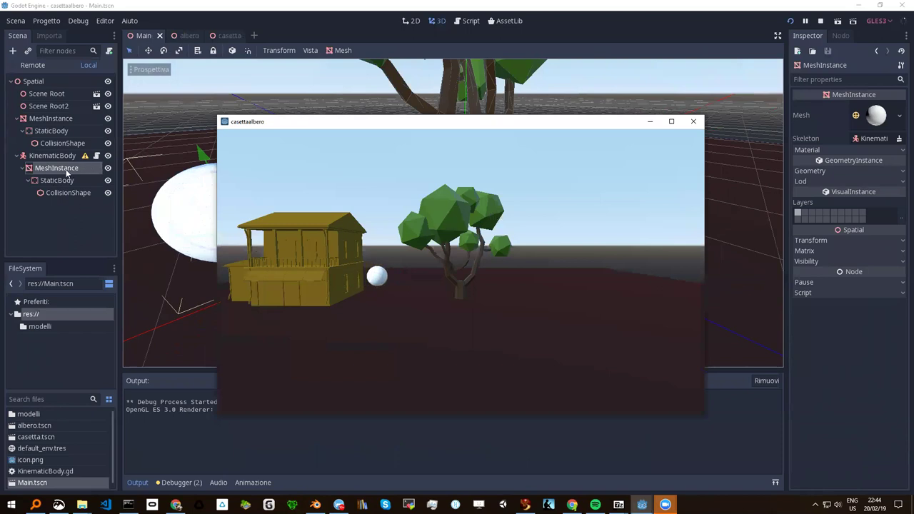
{"action": "left_click", "coordinate": [692, 122]}
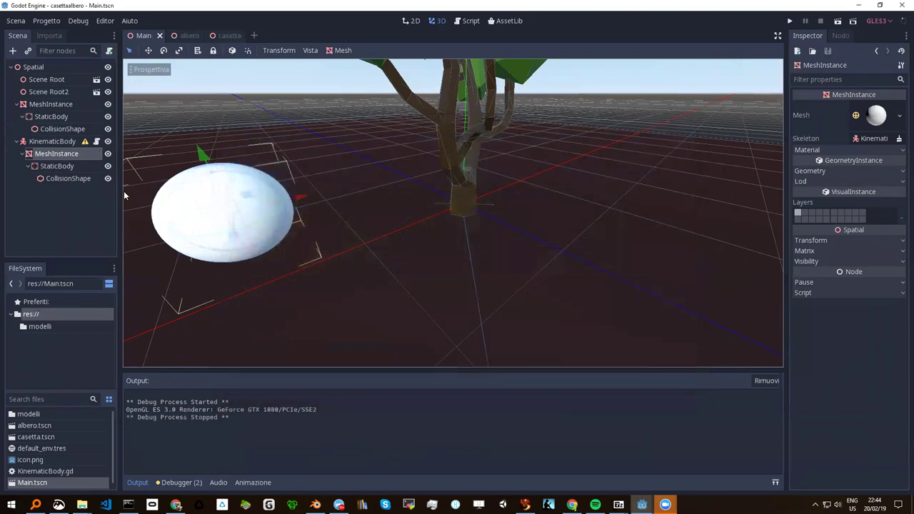
Delete the sphere's StaticBody and its CollisionShape with Elimina Nodo(i), confirming with OK
{"action": "left_click", "coordinate": [63, 178]}
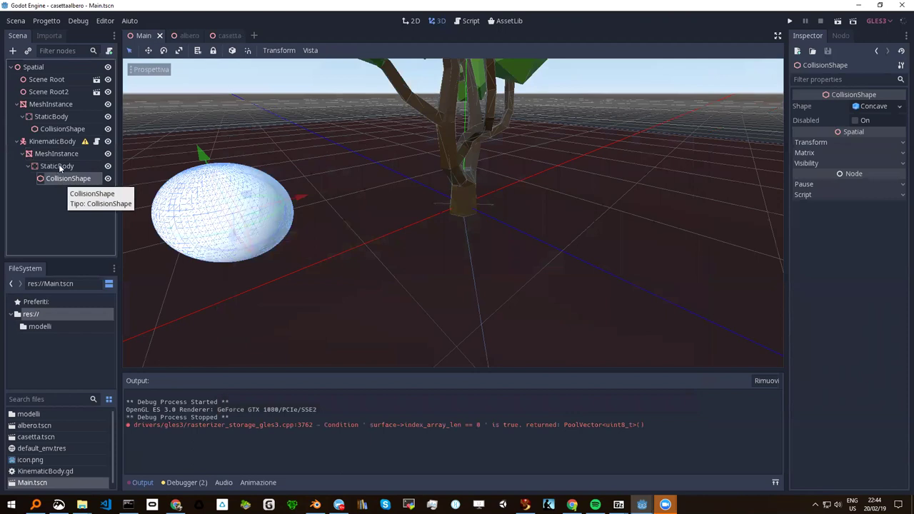
{"action": "left_click", "coordinate": [60, 167]}
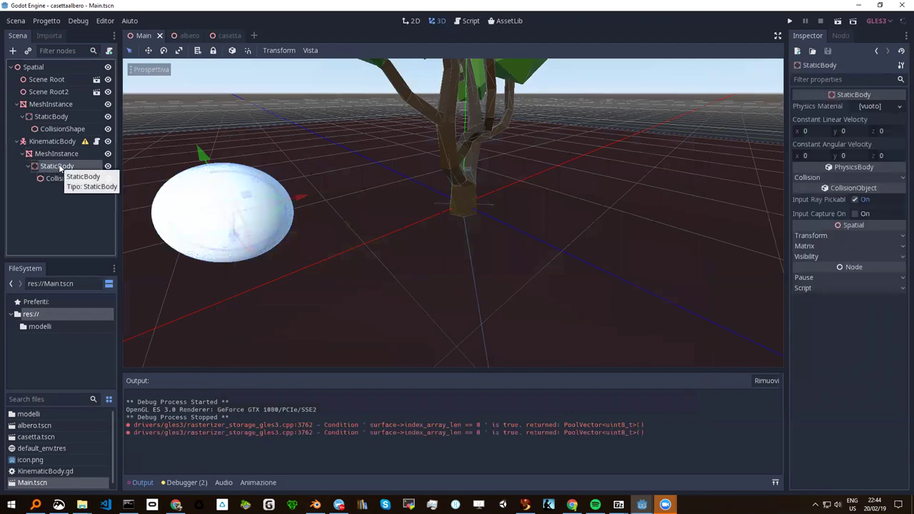
{"action": "right_click", "coordinate": [60, 167]}
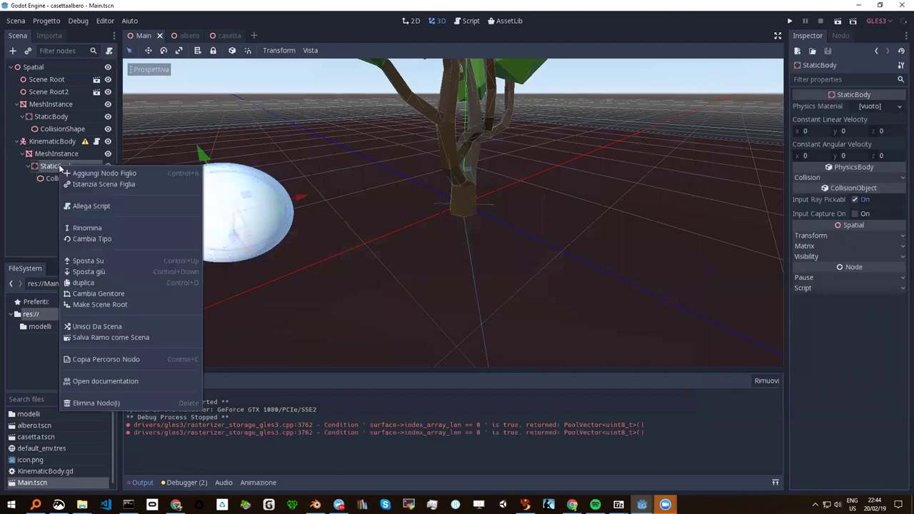
{"action": "left_click", "coordinate": [106, 402]}
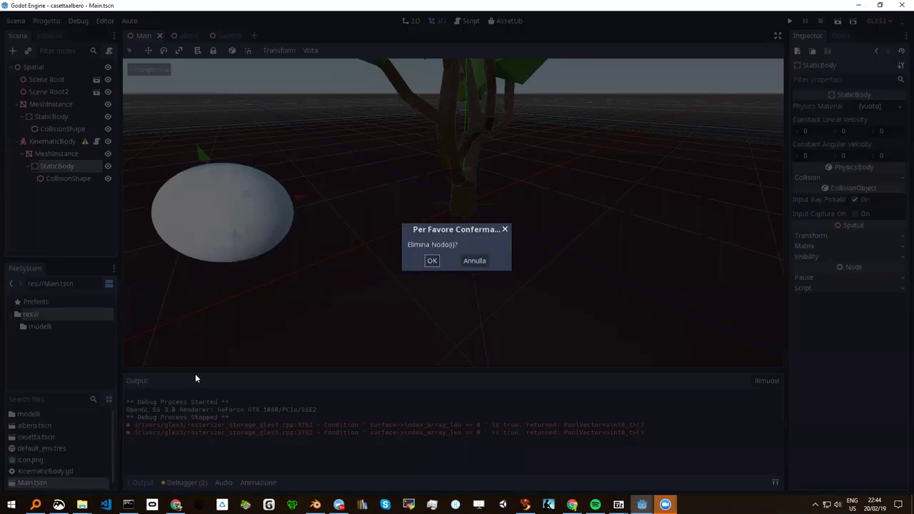
{"action": "left_click", "coordinate": [432, 262]}
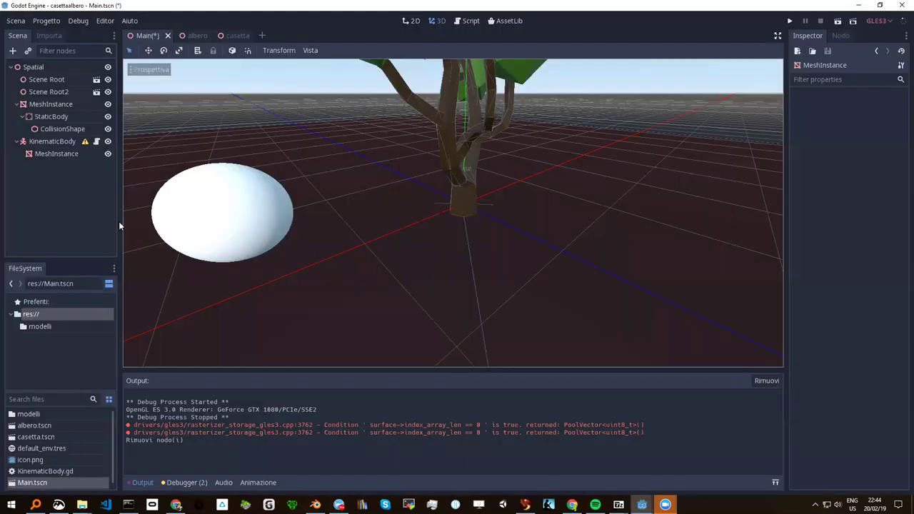
Select the KinematicBody node
{"action": "left_click", "coordinate": [43, 154]}
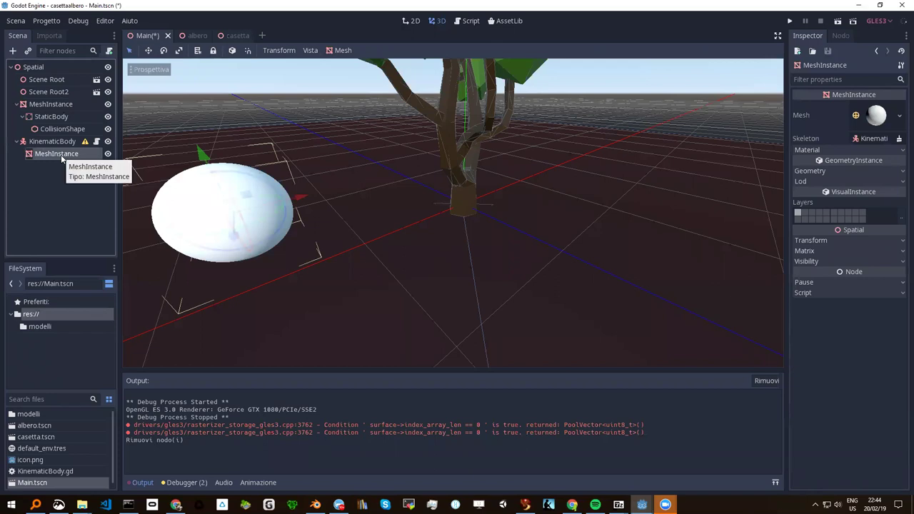
{"action": "left_click", "coordinate": [57, 155]}
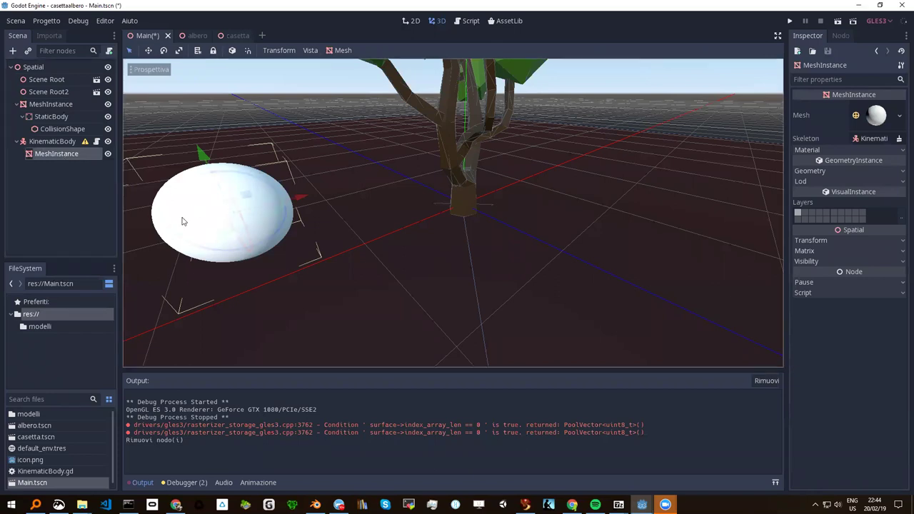
{"action": "left_click", "coordinate": [50, 142]}
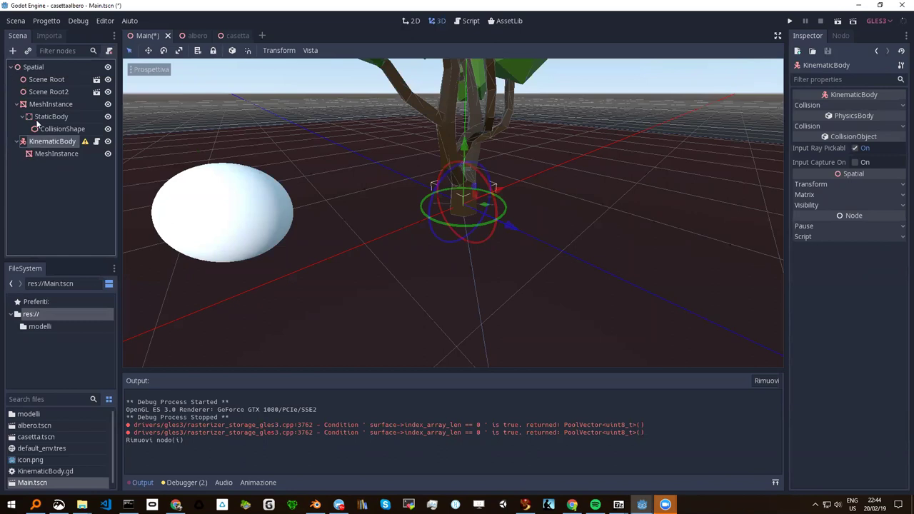
{"action": "left_click", "coordinate": [13, 52]}
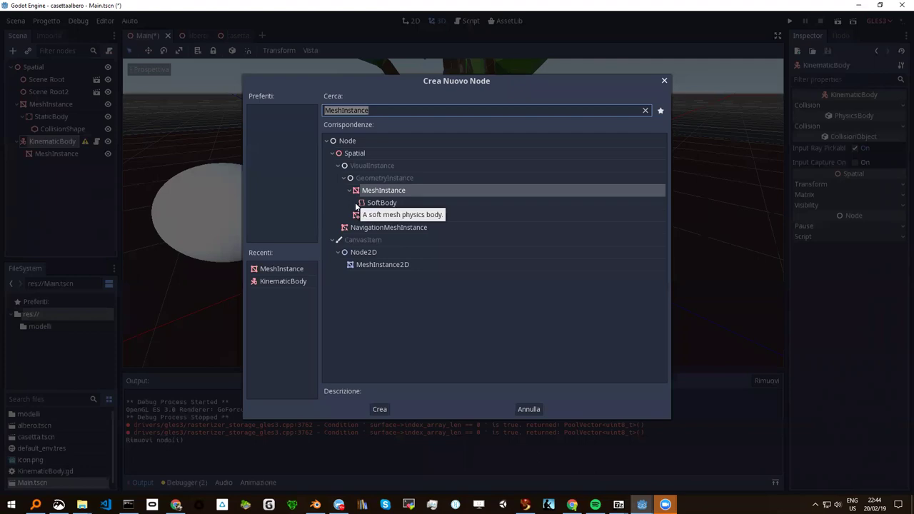
{"action": "type", "text": "collision"}
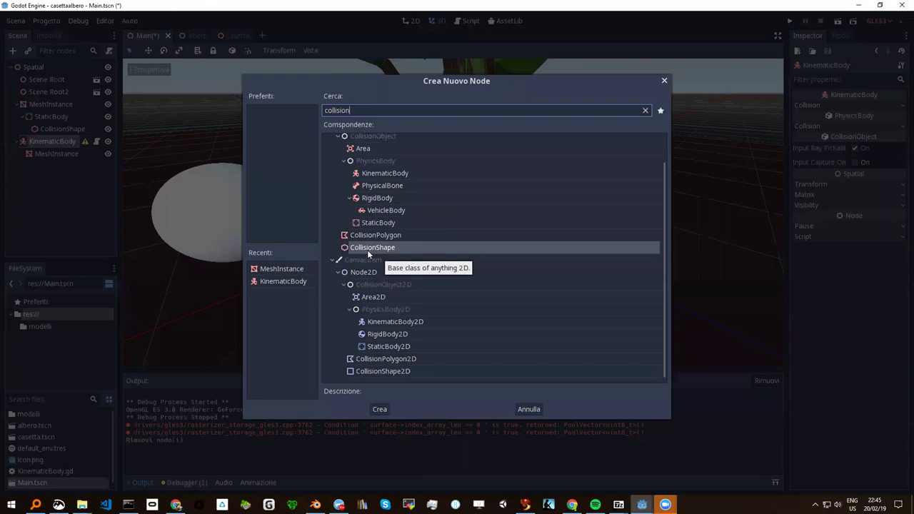
{"action": "left_click", "coordinate": [382, 409]}
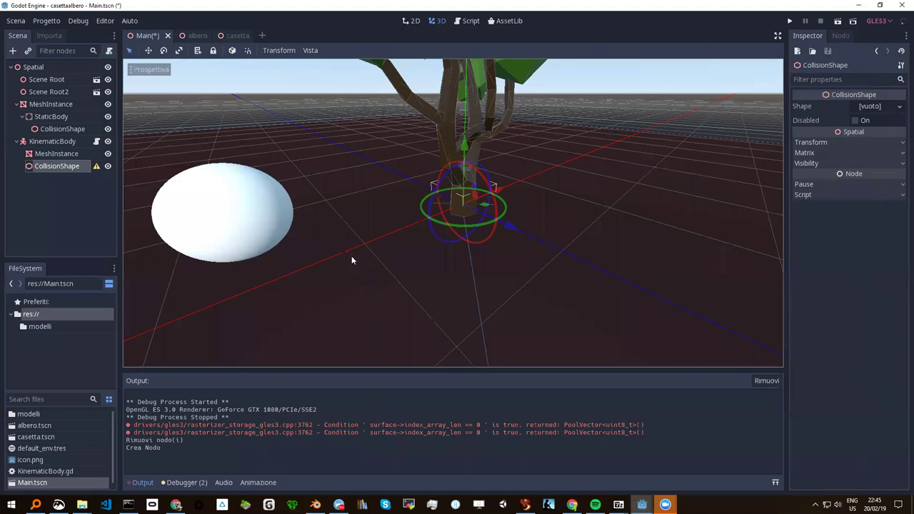
{"action": "scroll", "coordinate": [350, 255], "scroll_direction": "down", "scroll_amount": 5}
{"action": "scroll", "coordinate": [375, 231], "scroll_direction": "down", "scroll_amount": 2}
{"action": "middle_click_drag", "start_coordinate": [375, 231], "coordinate": [371, 225]}
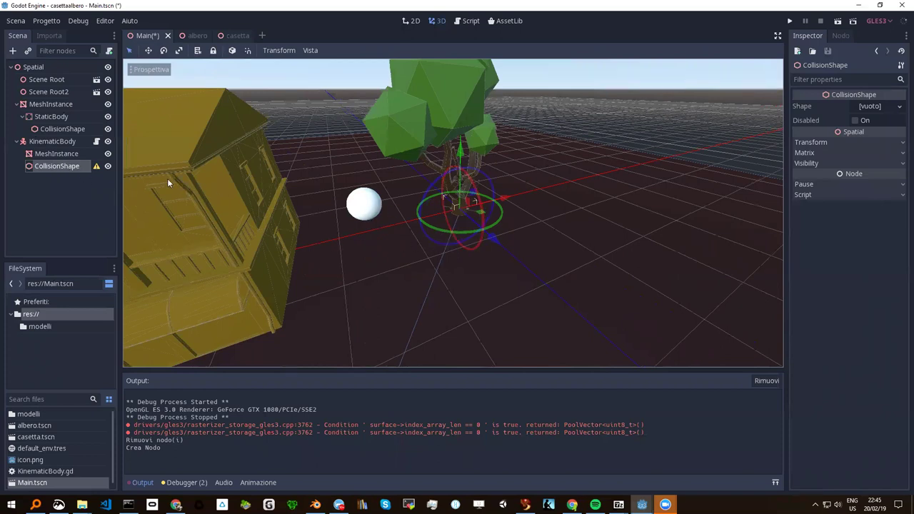
{"action": "key", "text": "ctrl+z"}
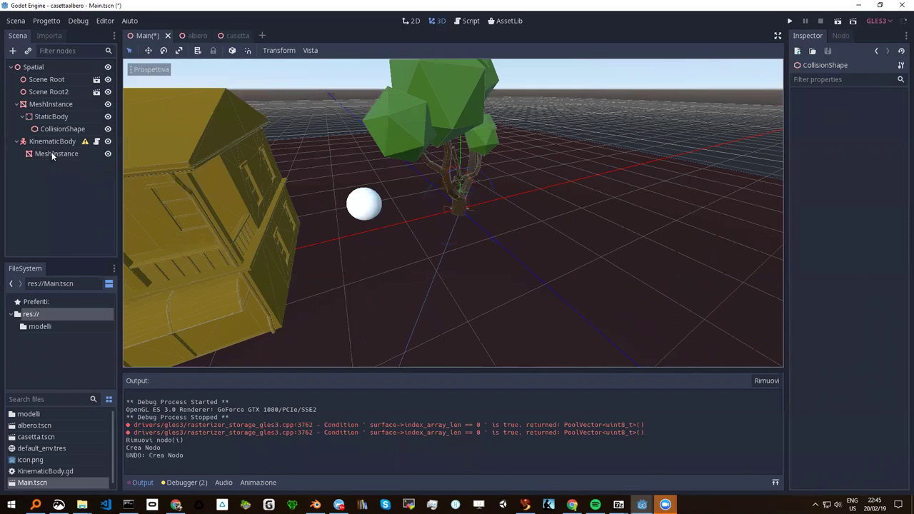
{"action": "left_click", "coordinate": [51, 154]}
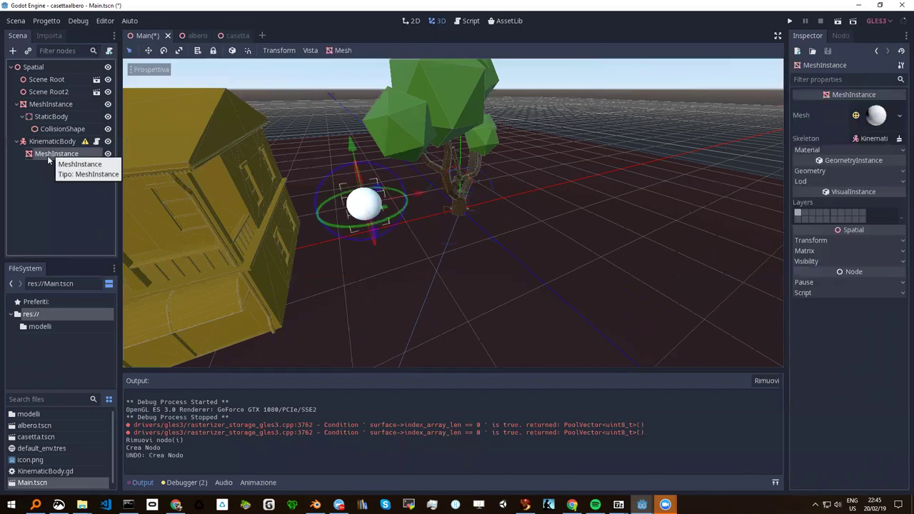
Add a CollisionShape under the sphere's MeshInstance and give it a New SphereShape
{"action": "left_click", "coordinate": [12, 50]}
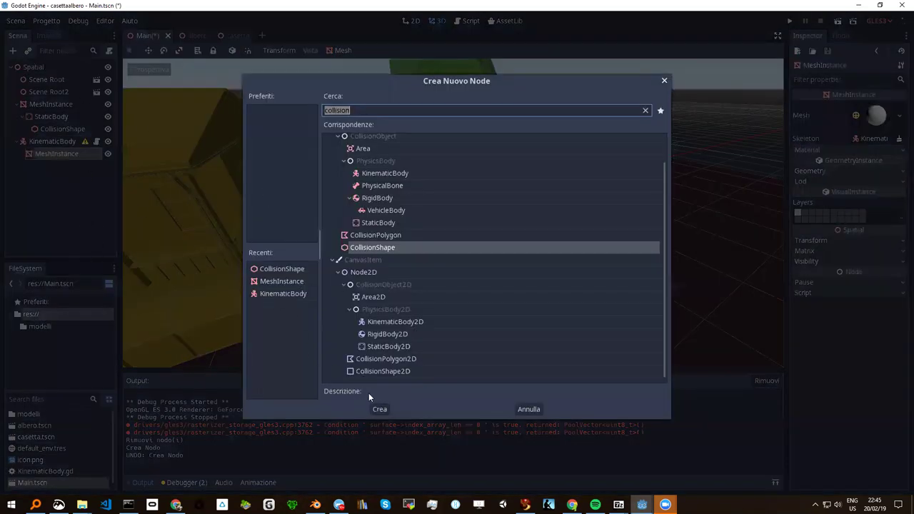
{"action": "left_click", "coordinate": [379, 409]}
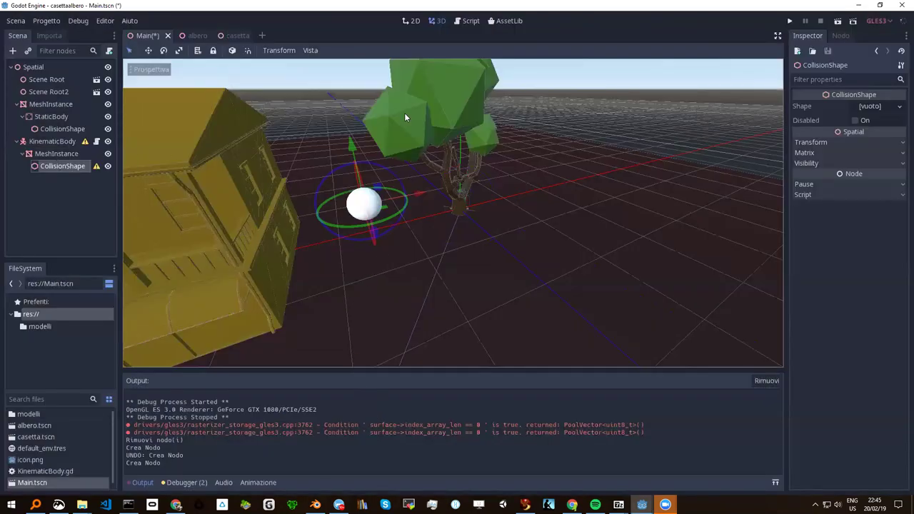
{"action": "left_click", "coordinate": [870, 107]}
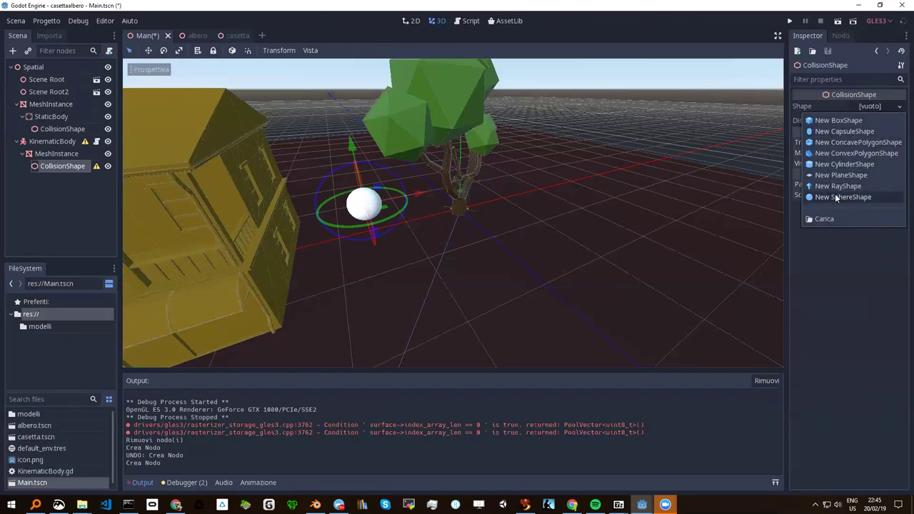
{"action": "left_click", "coordinate": [838, 197]}
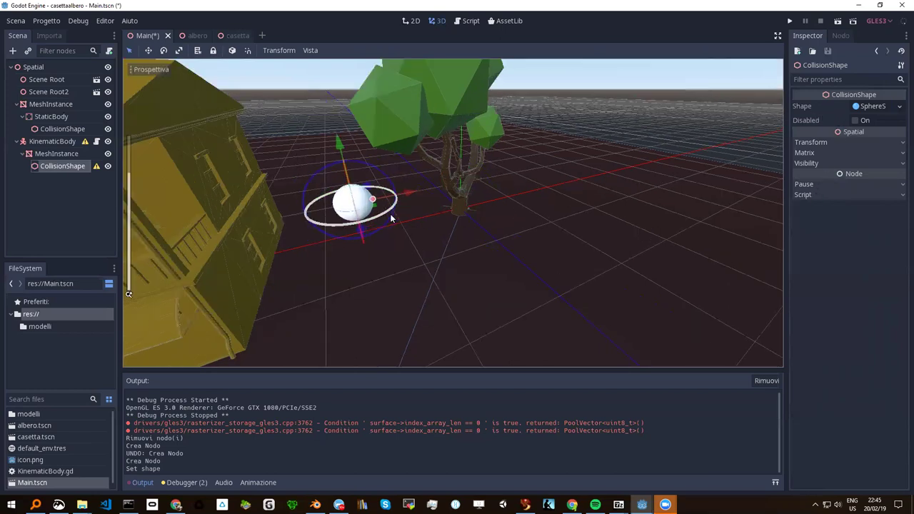
Move the CollisionShape directly under KinematicBody, beside the MeshInstance
{"action": "scroll", "coordinate": [386, 213], "scroll_direction": "up", "scroll_amount": 3}
{"action": "middle_click_drag", "start_coordinate": [278, 201], "coordinate": [262, 192]}
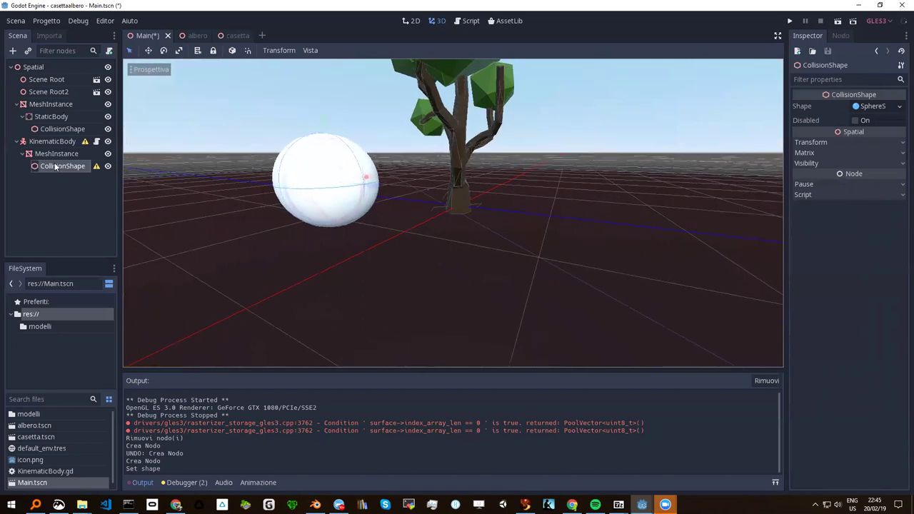
{"action": "mouse_move", "coordinate": [96, 168]}
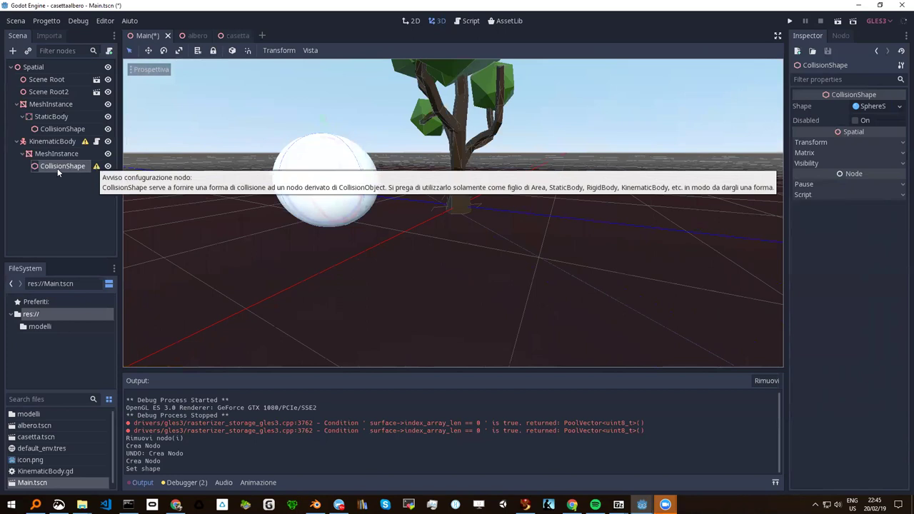
{"action": "left_click_drag", "start_coordinate": [63, 165], "coordinate": [50, 144]}
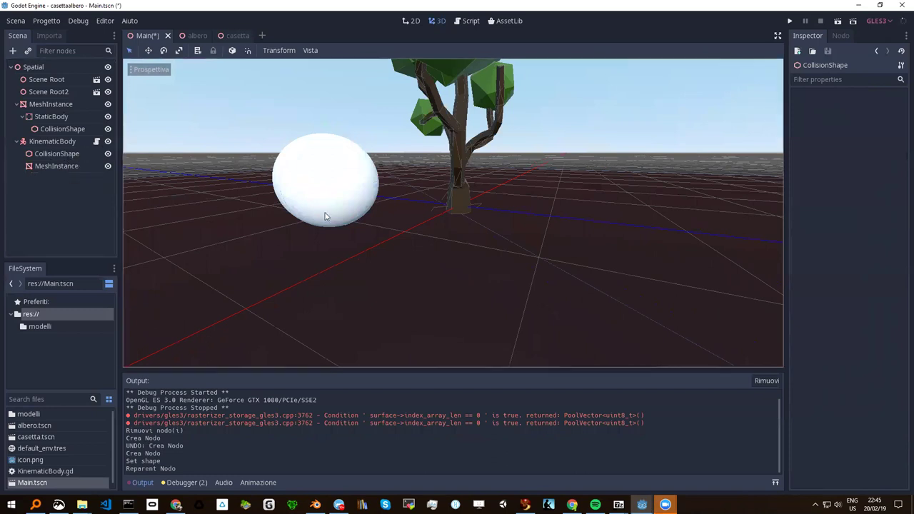
{"action": "scroll", "coordinate": [320, 204], "scroll_direction": "up", "scroll_amount": 4}
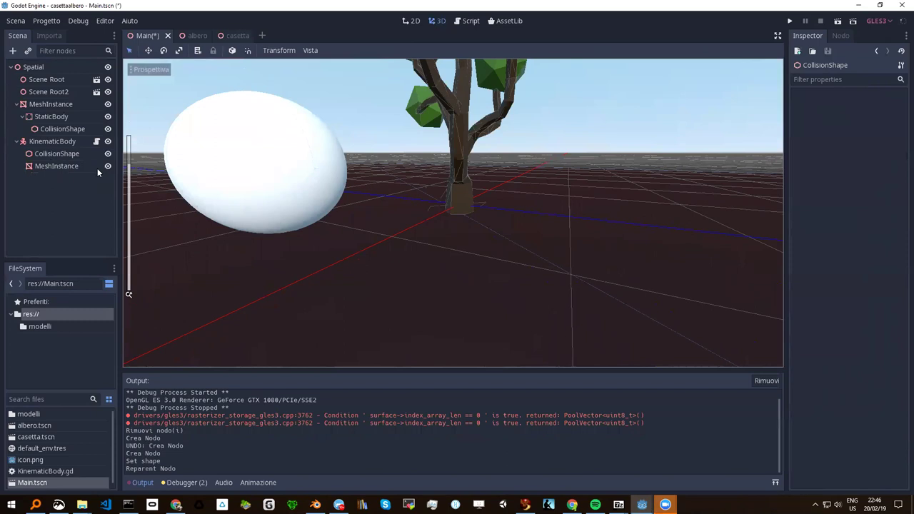
{"action": "left_click", "coordinate": [108, 166]}
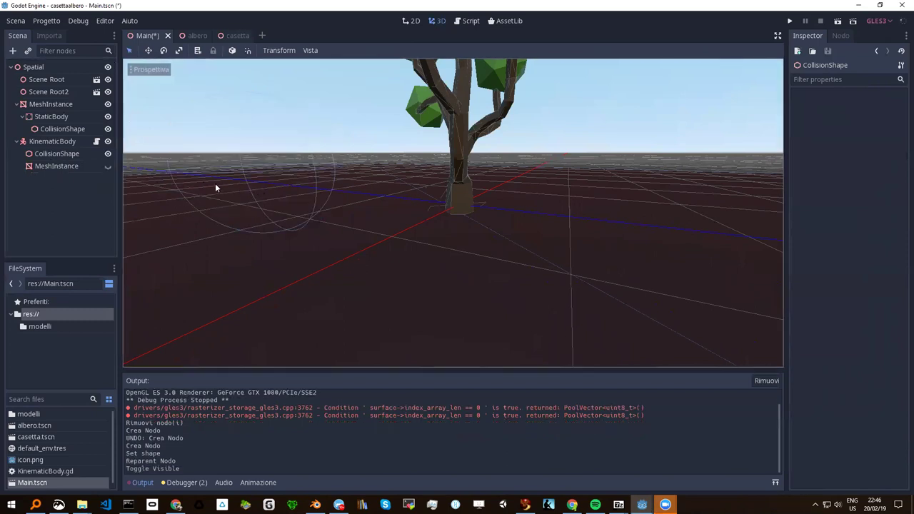
{"action": "middle_click_drag", "start_coordinate": [215, 182], "coordinate": [236, 192]}
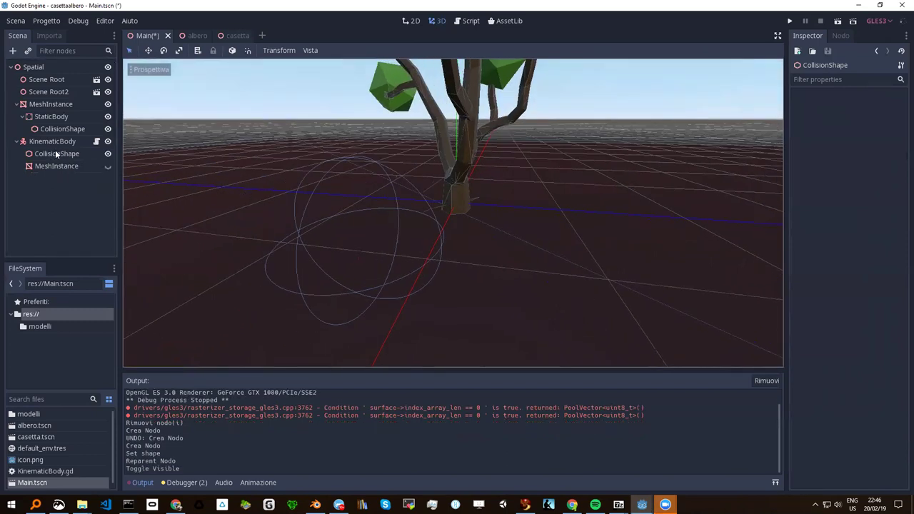
{"action": "key", "text": "f"}
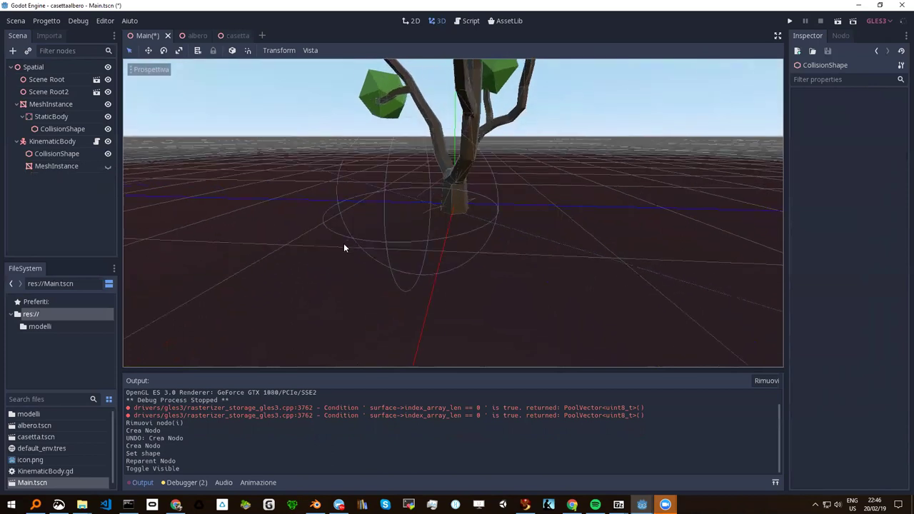
{"action": "middle_click_drag", "start_coordinate": [436, 224], "coordinate": [420, 230]}
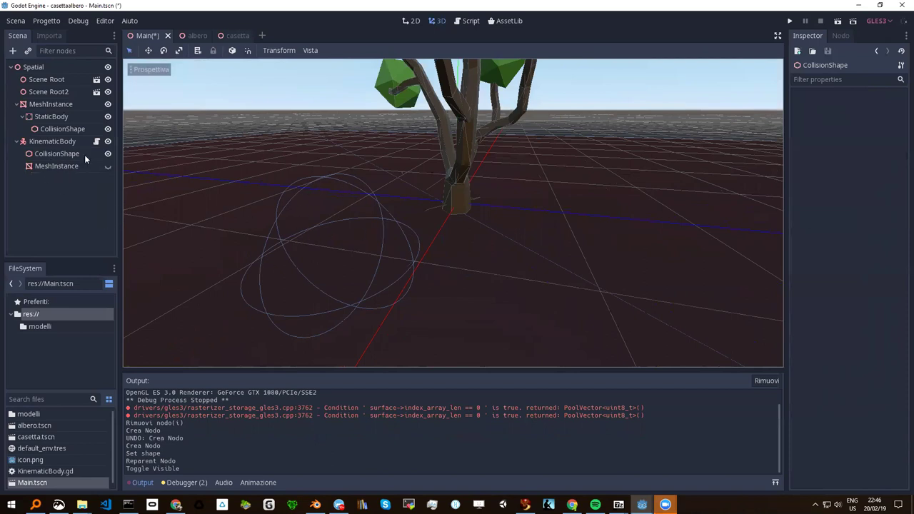
{"action": "left_click", "coordinate": [108, 165]}
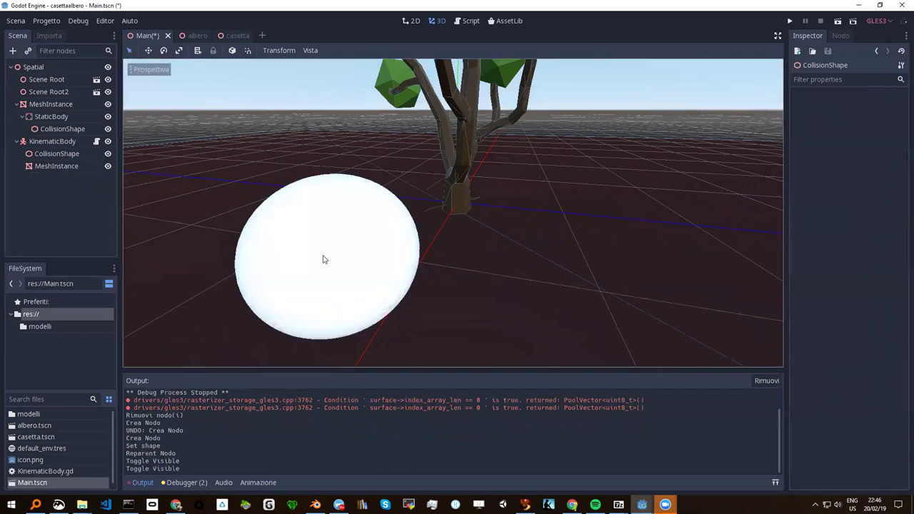
{"action": "scroll", "coordinate": [389, 258], "scroll_direction": "down", "scroll_amount": 3}
{"action": "mouse_move", "coordinate": [389, 258]}
{"action": "middle_mouse_down"}
{"action": "mouse_move", "coordinate": [367, 227]}
{"action": "mouse_move", "coordinate": [355, 238]}
{"action": "mouse_move", "coordinate": [275, 230]}
{"action": "middle_mouse_up"}
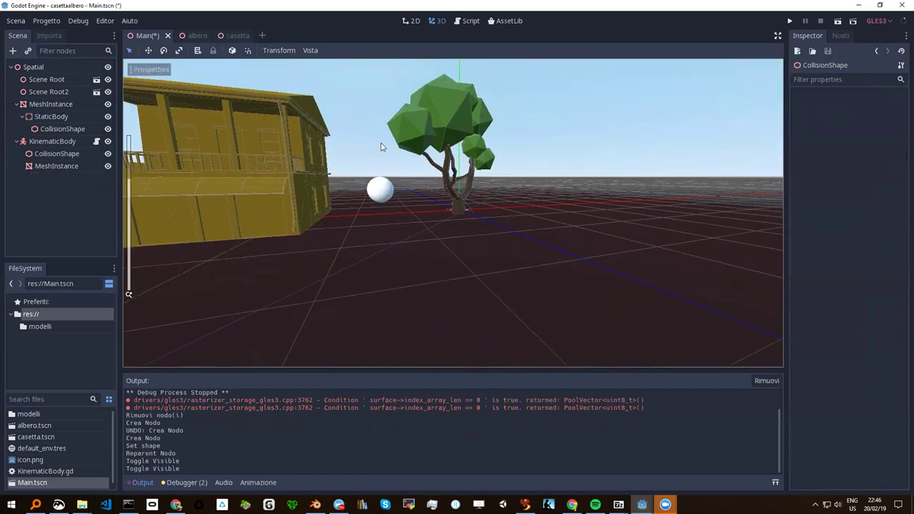
Run the game, roll the sphere left and right, then open the instanced albero tree scene
{"action": "left_click", "coordinate": [790, 21]}
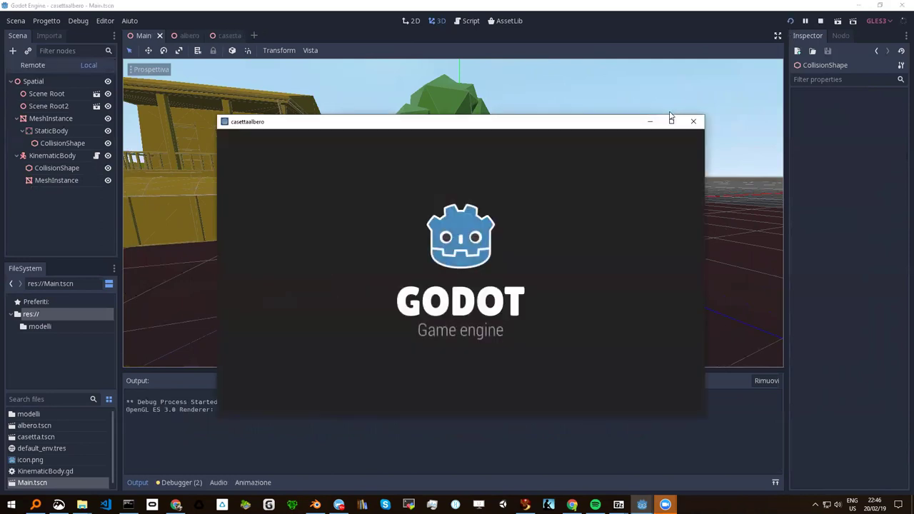
{"action": "key", "text": "Left"}
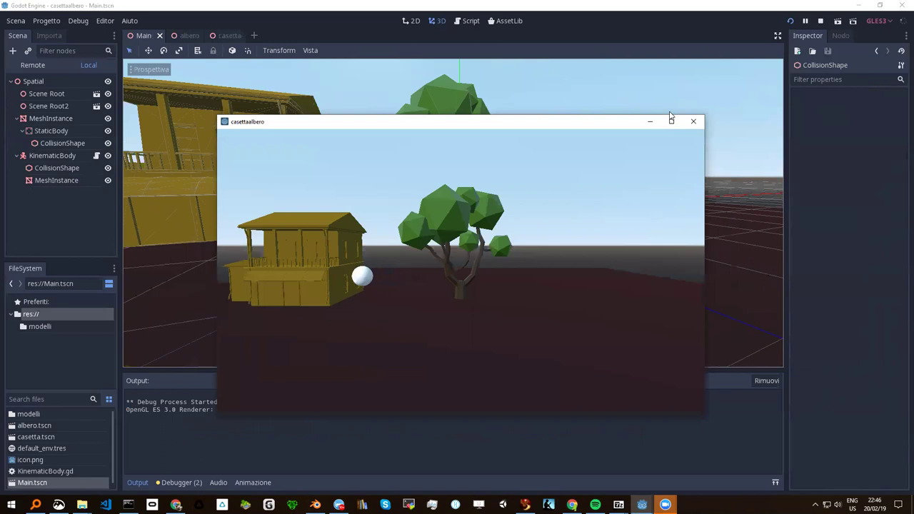
{"action": "key", "text": "Right"}
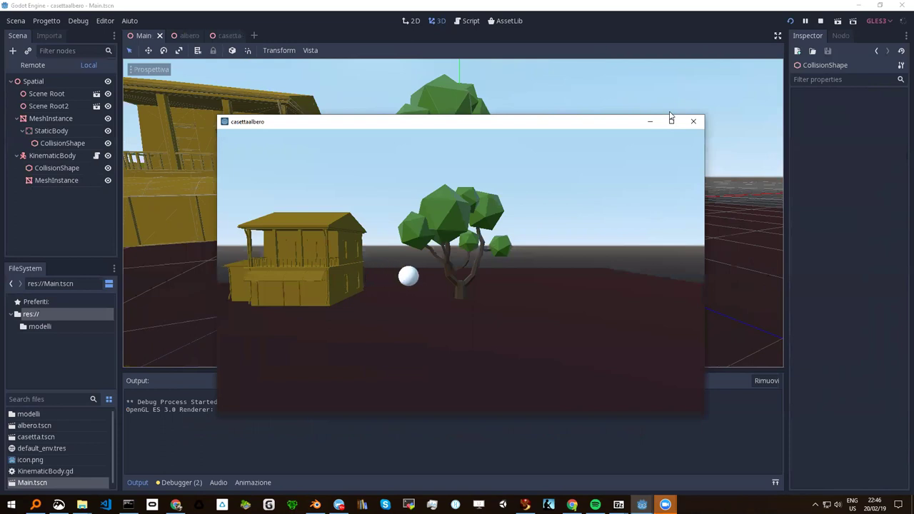
{"action": "key", "text": "Left"}
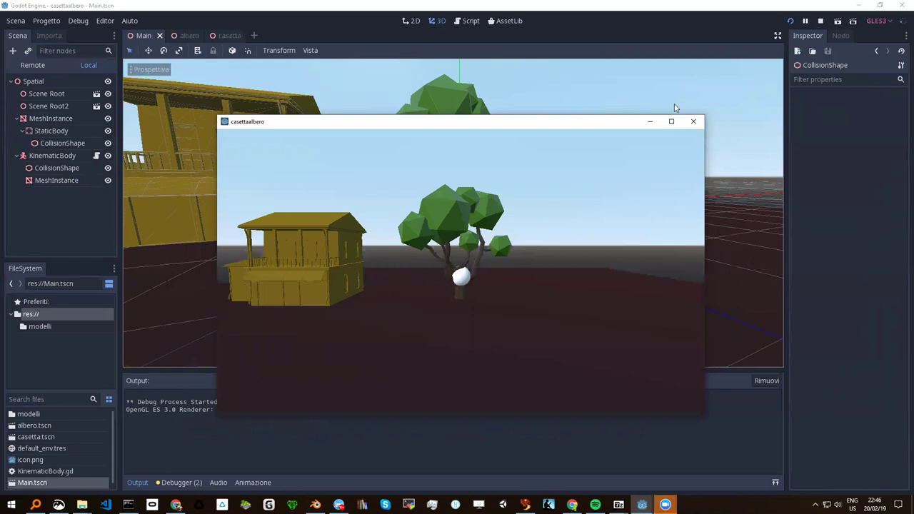
{"action": "key", "text": "Right"}
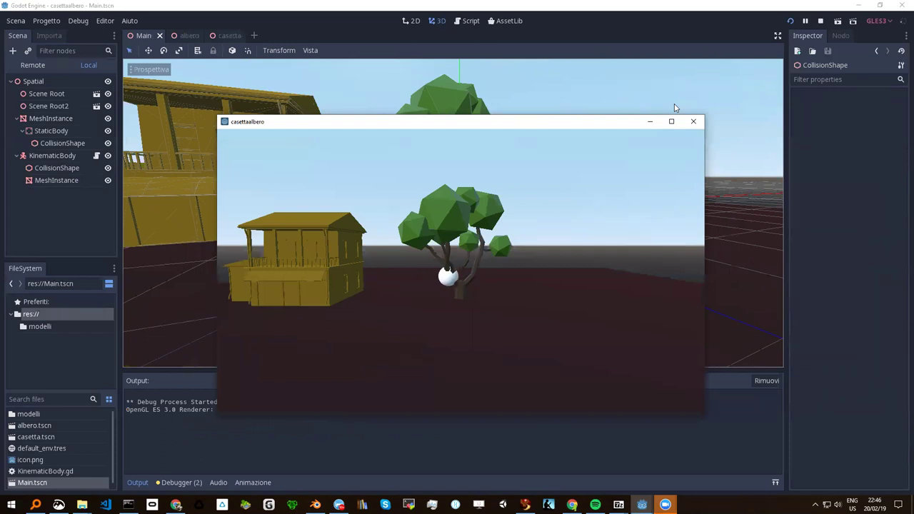
{"action": "key", "text": "Left"}
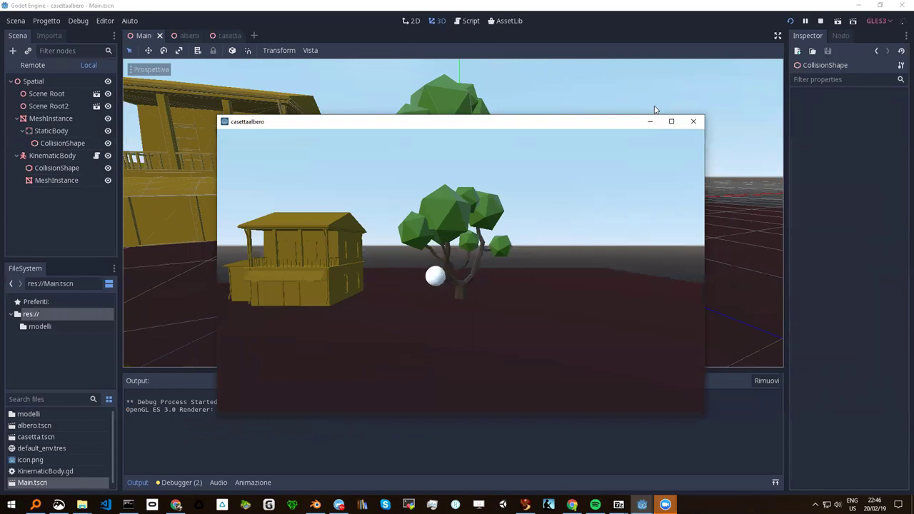
{"action": "left_click", "coordinate": [96, 94]}
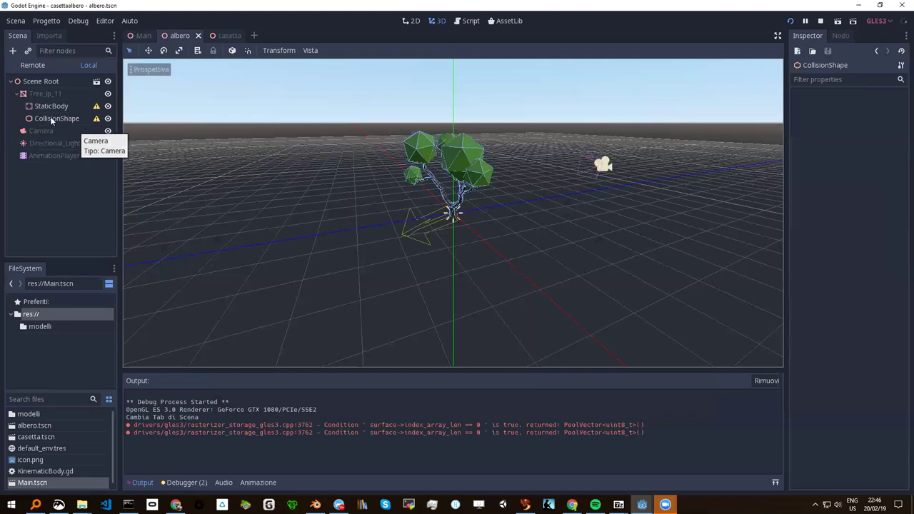
Move the tree's CollisionShape under StaticBody, save the albero scene, and run the game
{"action": "left_click", "coordinate": [55, 118]}
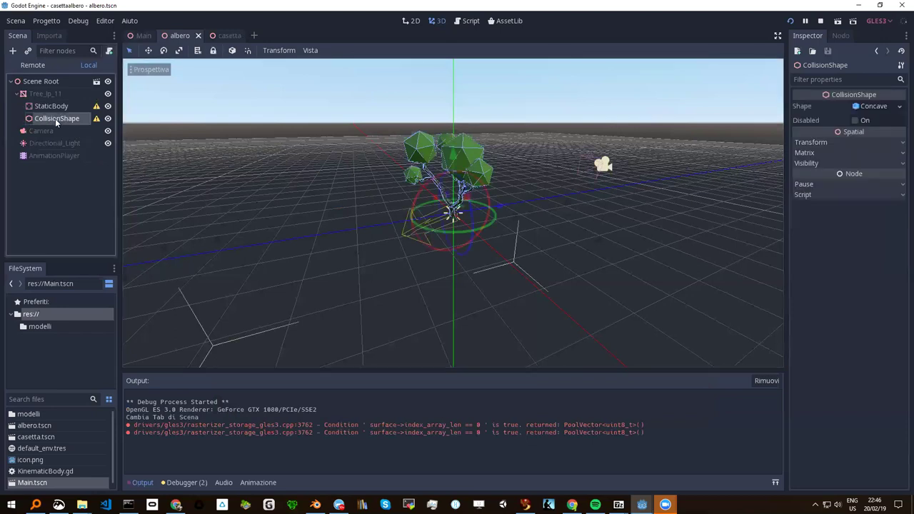
{"action": "mouse_move", "coordinate": [55, 118]}
{"action": "left_mouse_down"}
{"action": "mouse_move", "coordinate": [43, 90]}
{"action": "mouse_move", "coordinate": [51, 109]}
{"action": "left_mouse_up"}
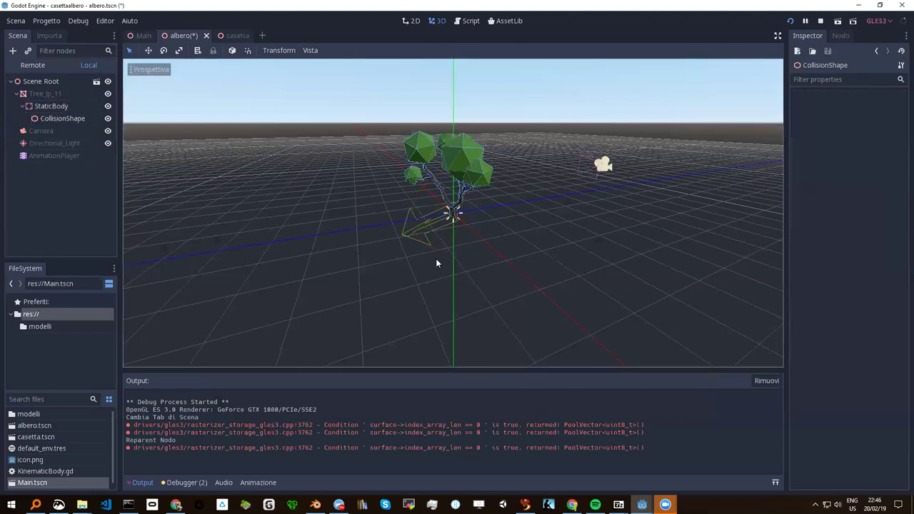
{"action": "scroll", "coordinate": [421, 212], "scroll_direction": "up", "scroll_amount": 2}
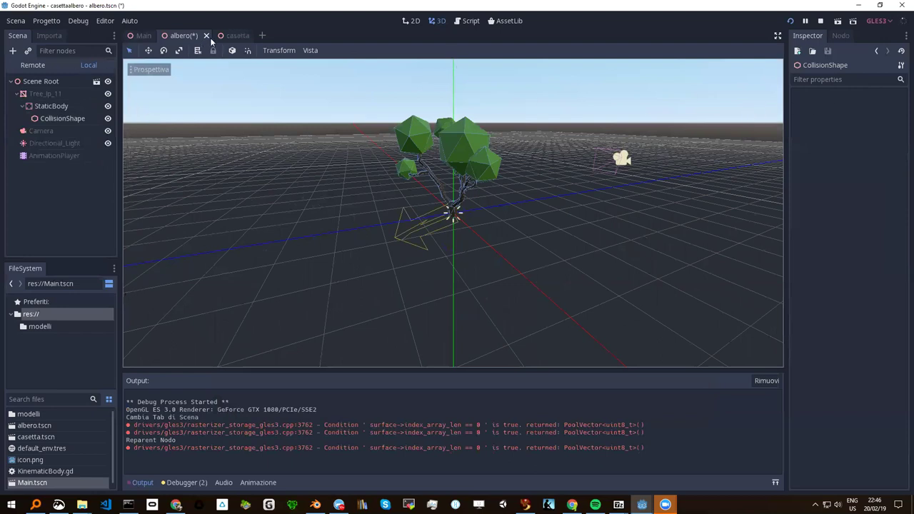
{"action": "key", "text": "ctrl+s"}
{"action": "left_click", "coordinate": [172, 34]}
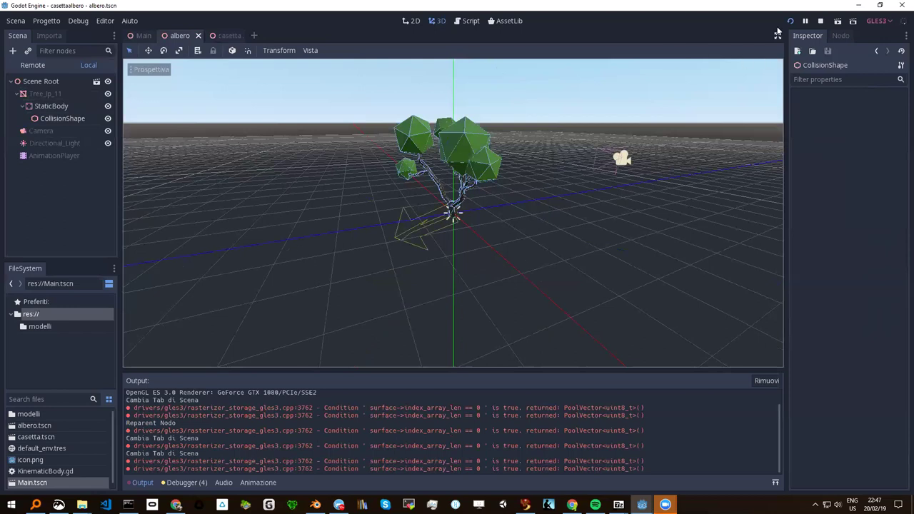
{"action": "left_click", "coordinate": [788, 22]}
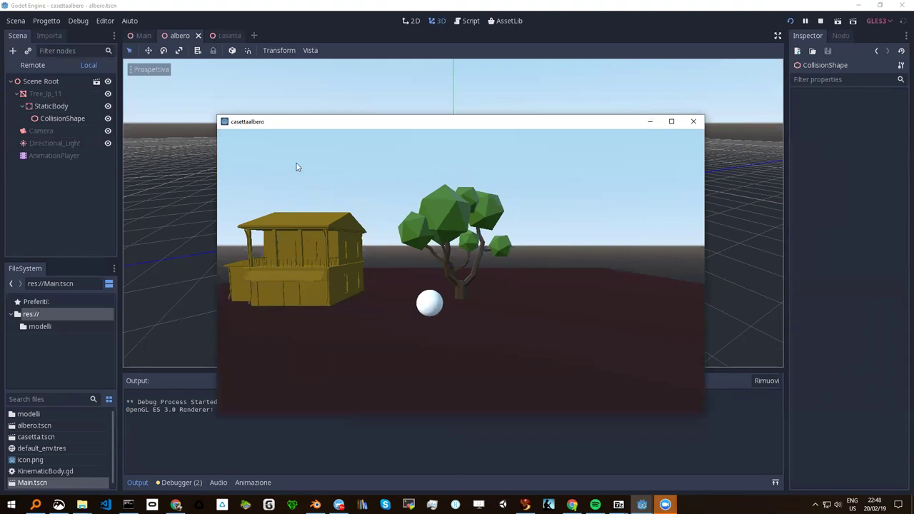
Close the running casettaalbero game window to return to the editor
{"action": "left_click", "coordinate": [692, 121]}
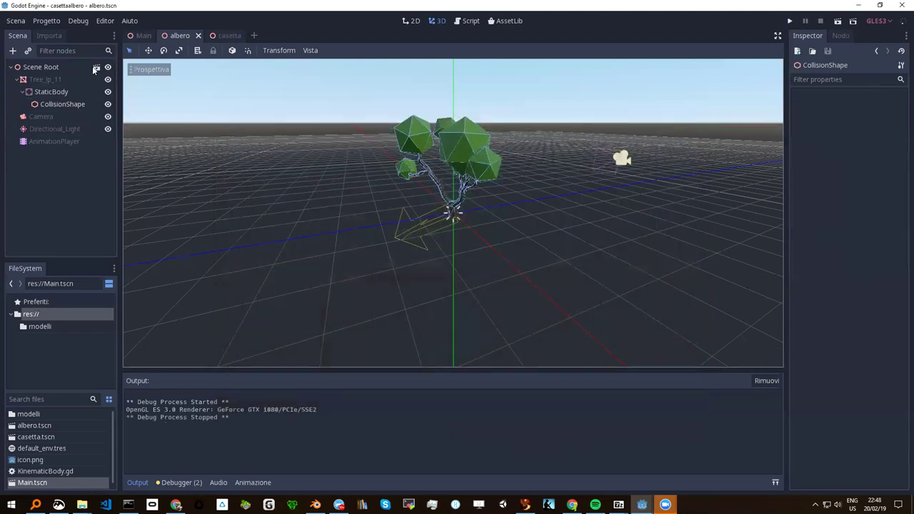
Dismiss the imported-scene warning, switch to Main, and open the KinematicBody.gd script
{"action": "left_click", "coordinate": [94, 68]}
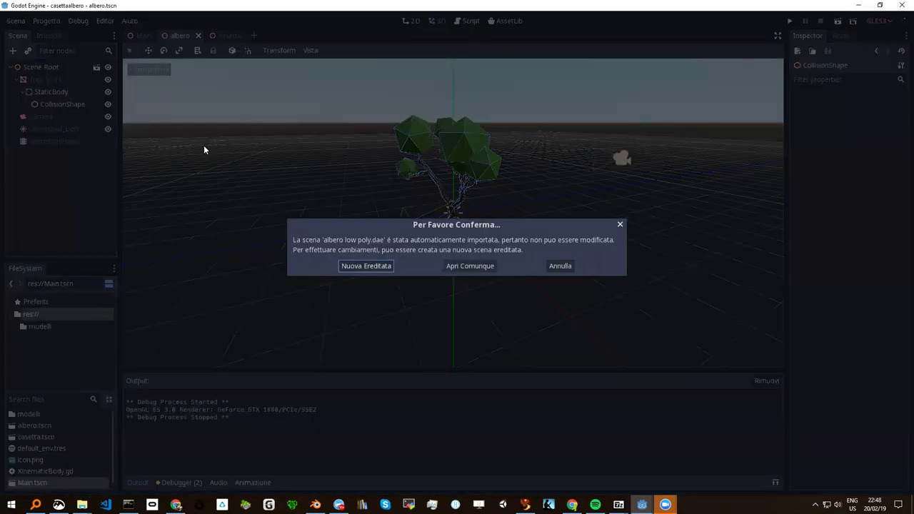
{"action": "left_click", "coordinate": [621, 226]}
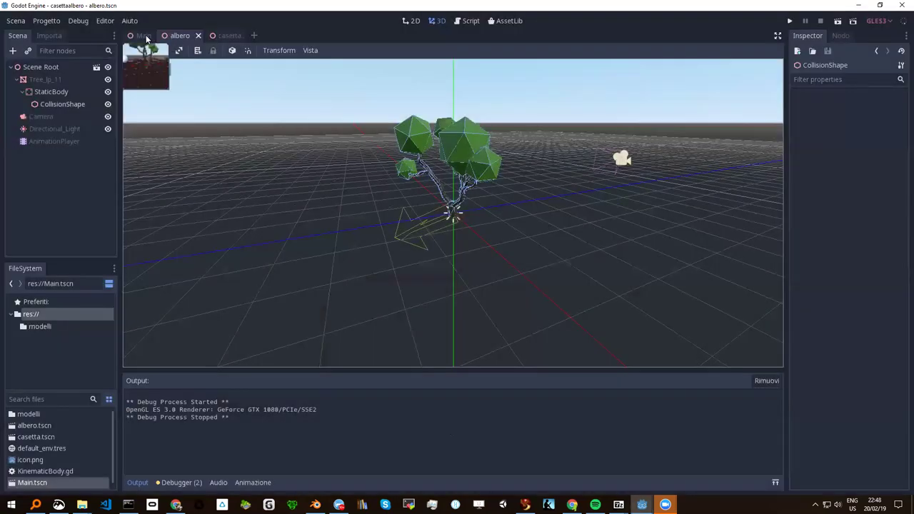
{"action": "left_click", "coordinate": [142, 35]}
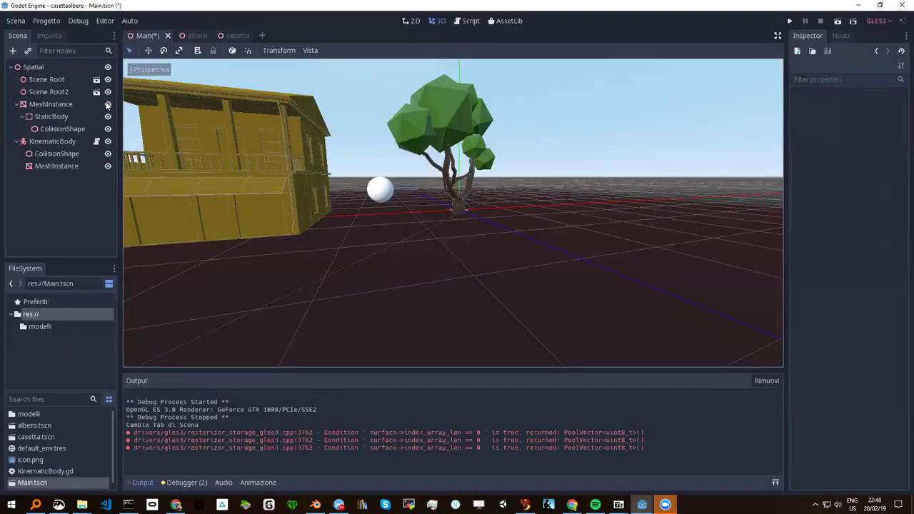
{"action": "left_click", "coordinate": [96, 141]}
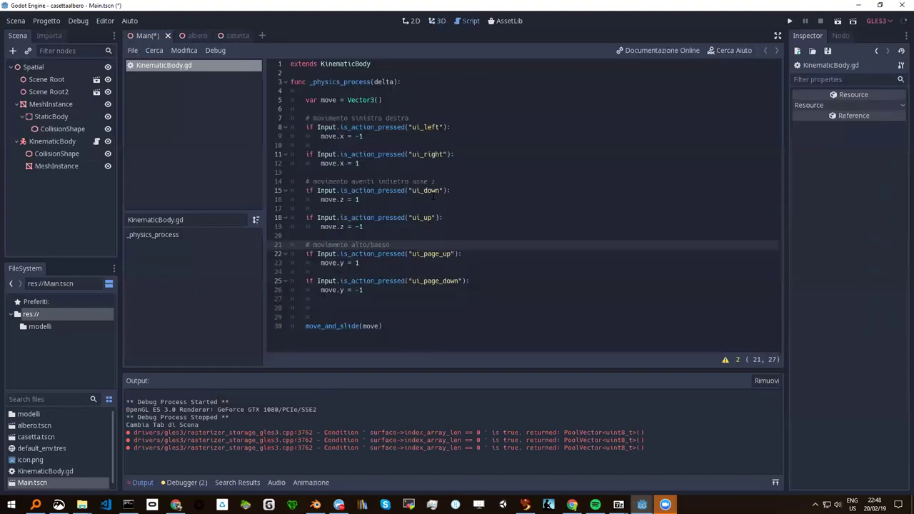
{"action": "left_click", "coordinate": [423, 217]}
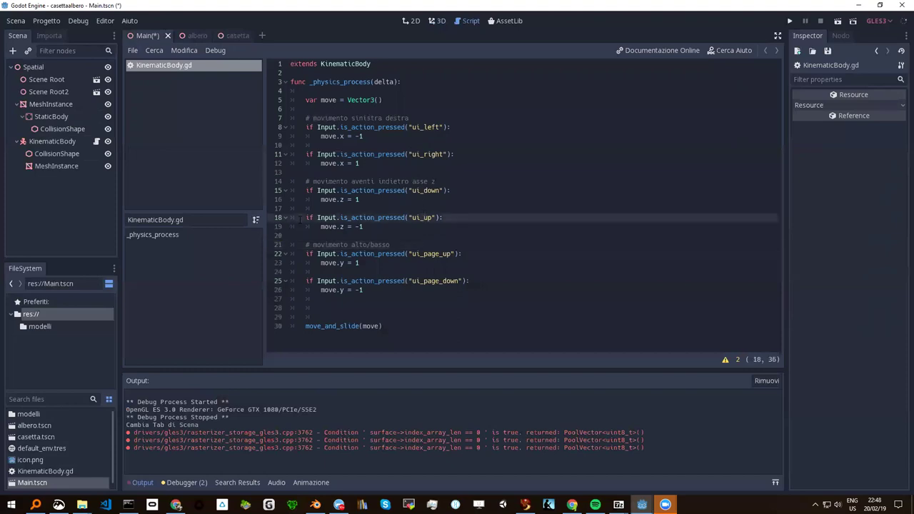
{"action": "left_click_drag", "start_coordinate": [299, 217], "coordinate": [376, 236]}
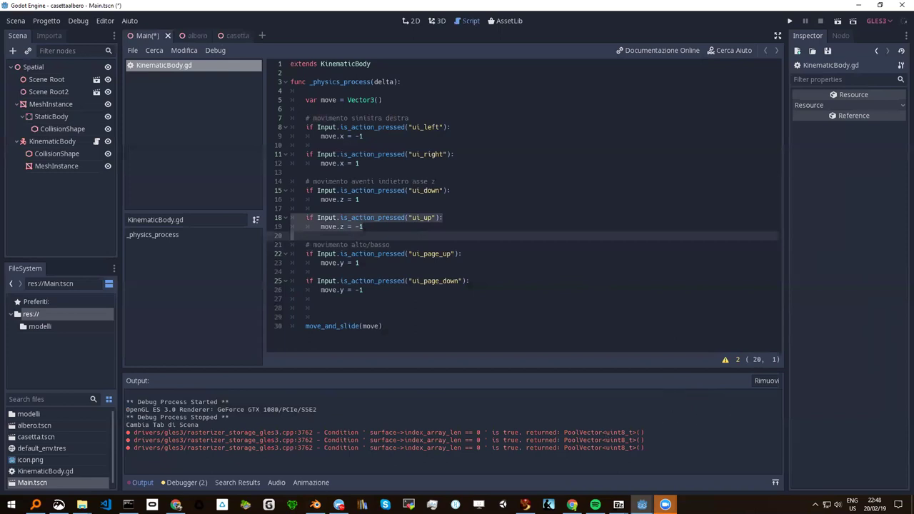
{"action": "mouse_move", "coordinate": [665, 504]}
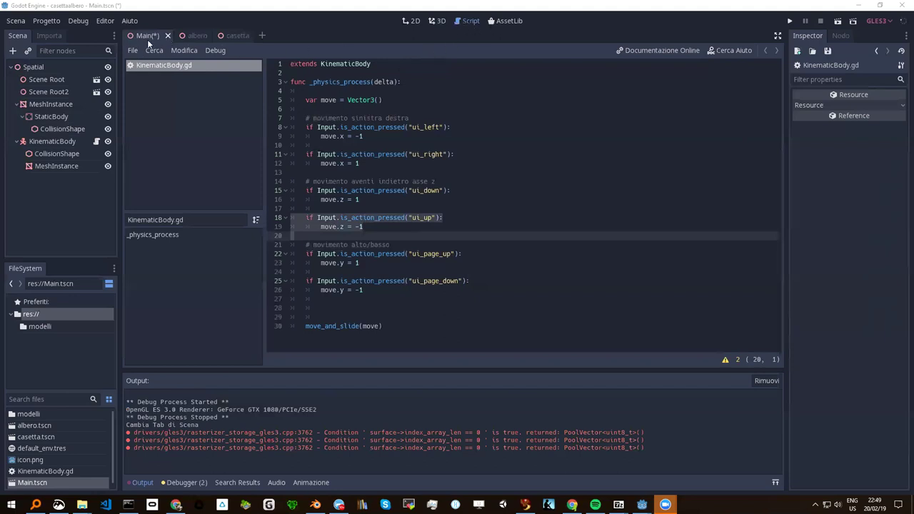
Raise the sphere's MeshInstance slightly along Y, then select its parent KinematicBody
{"action": "left_click", "coordinate": [437, 21]}
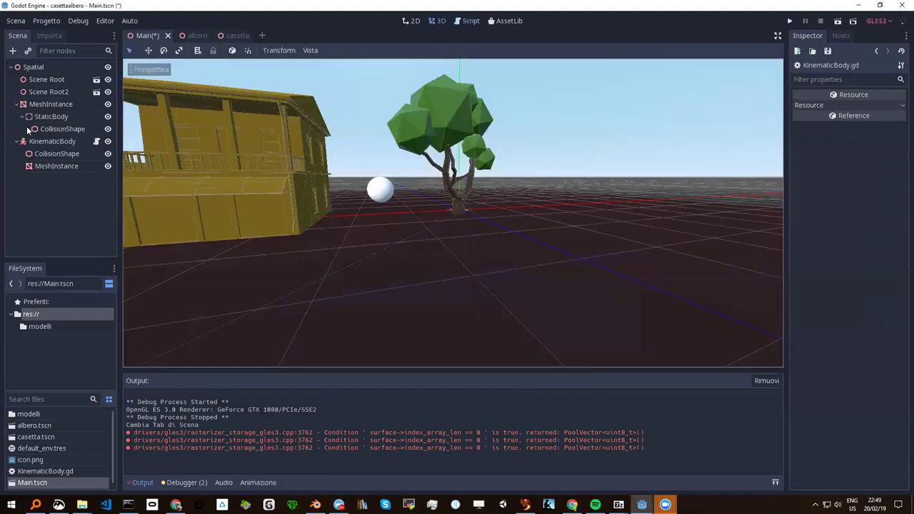
{"action": "left_click", "coordinate": [52, 141]}
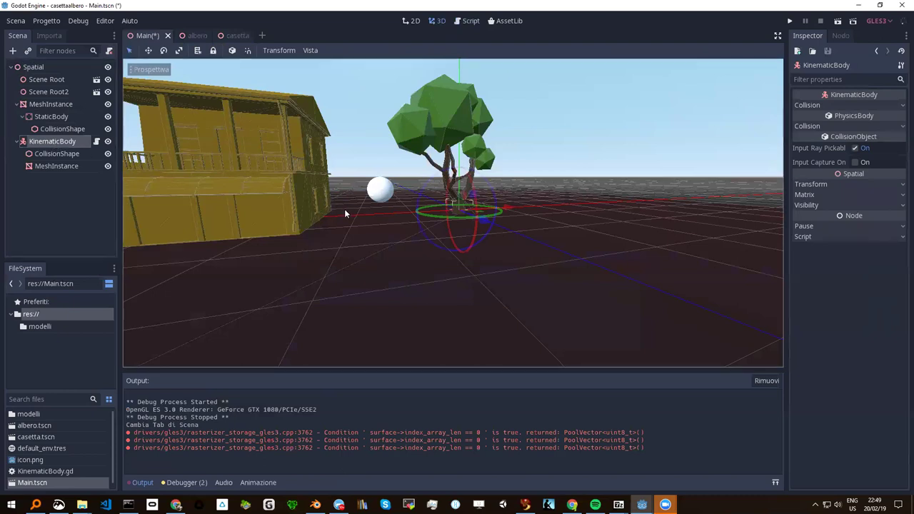
{"action": "left_click", "coordinate": [52, 164]}
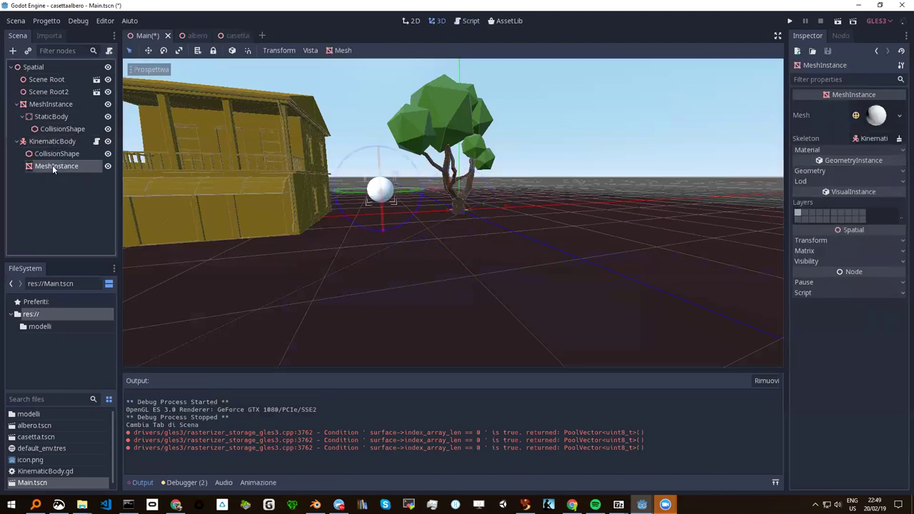
{"action": "middle_click_drag", "start_coordinate": [424, 193], "coordinate": [422, 216]}
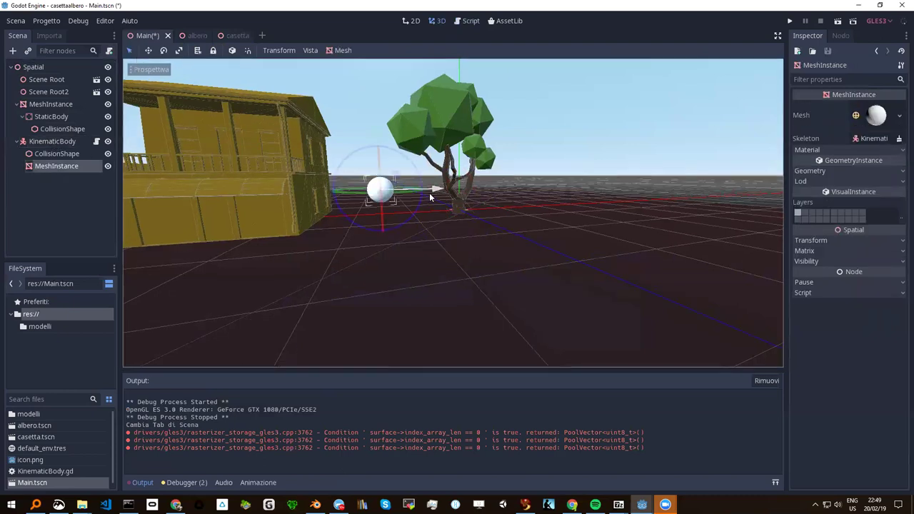
{"action": "mouse_move", "coordinate": [364, 138]}
{"action": "left_mouse_down"}
{"action": "mouse_move", "coordinate": [357, 110]}
{"action": "mouse_move", "coordinate": [343, 102]}
{"action": "mouse_move", "coordinate": [350, 137]}
{"action": "left_mouse_up"}
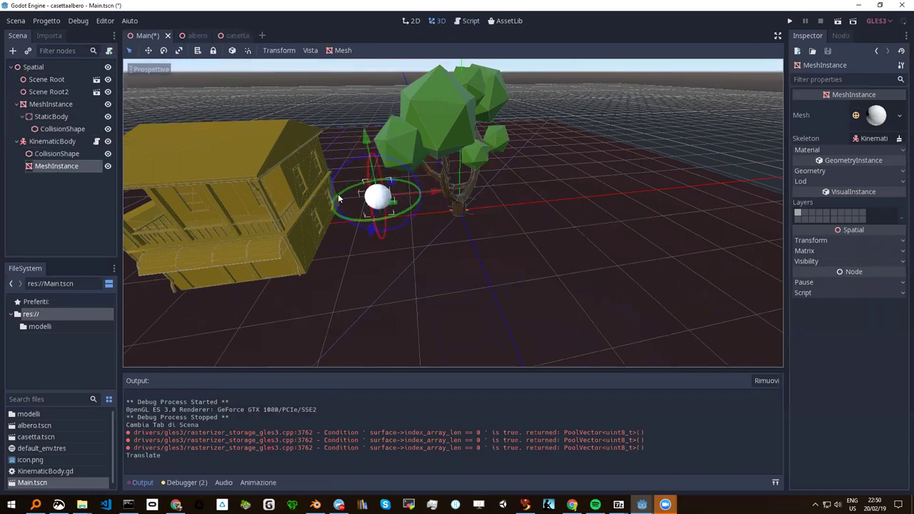
{"action": "left_click", "coordinate": [55, 142]}
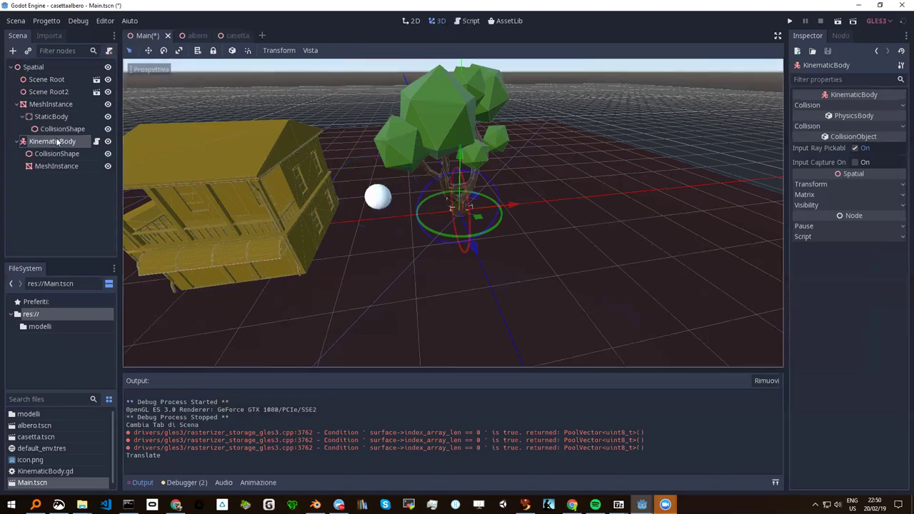
Group the KinematicBody's children and shift the KinematicBody along the X axis
{"action": "left_click", "coordinate": [232, 53]}
{"action": "mouse_move", "coordinate": [437, 226]}
{"action": "middle_mouse_down"}
{"action": "mouse_move", "coordinate": [421, 228]}
{"action": "mouse_move", "coordinate": [478, 200]}
{"action": "middle_mouse_up"}
{"action": "scroll", "coordinate": [422, 228], "scroll_direction": "up", "scroll_amount": 3}
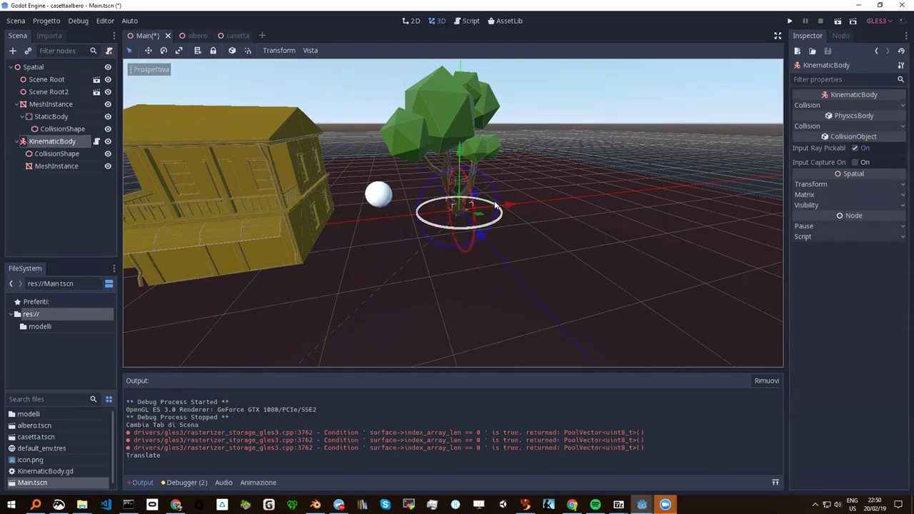
{"action": "mouse_move", "coordinate": [510, 204]}
{"action": "left_mouse_down"}
{"action": "mouse_move", "coordinate": [522, 204]}
{"action": "mouse_move", "coordinate": [488, 214]}
{"action": "left_mouse_up"}
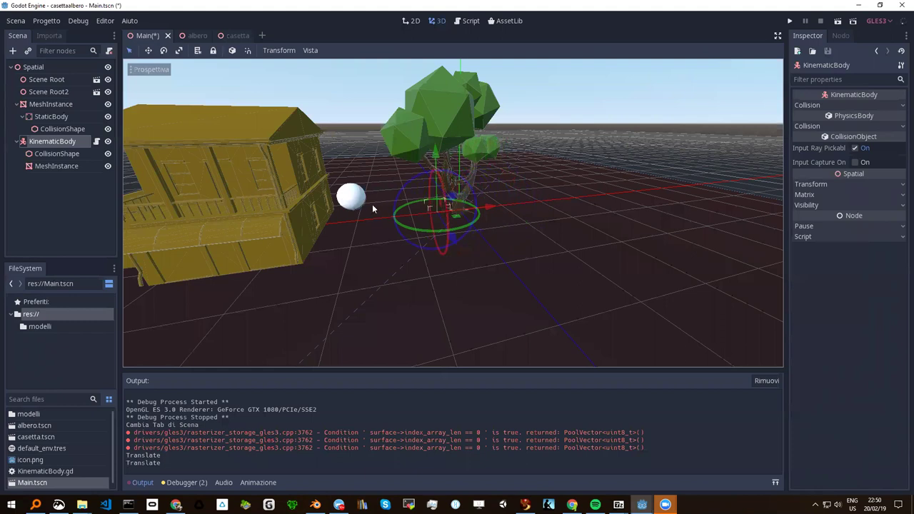
{"action": "left_click_drag", "start_coordinate": [490, 210], "coordinate": [490, 207]}
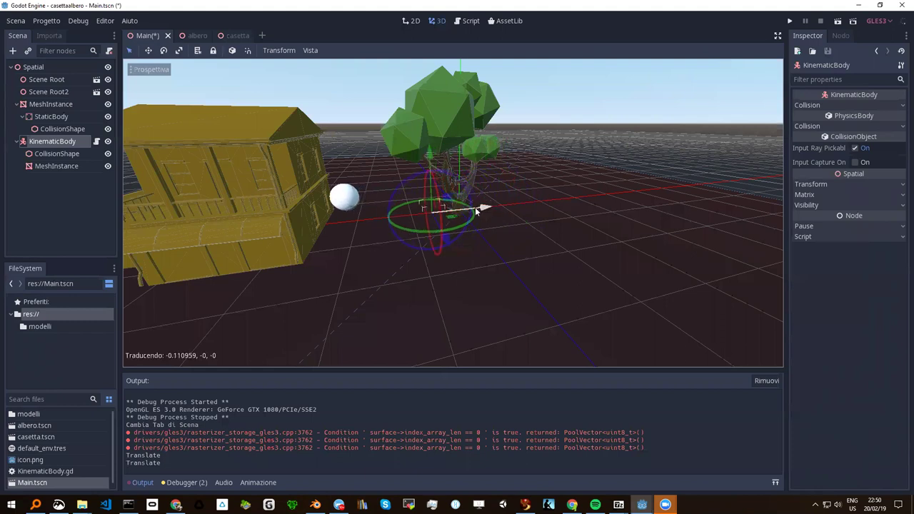
Raise the KinematicBody along Y and move it further right along X
{"action": "mouse_move", "coordinate": [437, 159]}
{"action": "left_mouse_down"}
{"action": "mouse_move", "coordinate": [435, 147]}
{"action": "mouse_move", "coordinate": [436, 156]}
{"action": "left_mouse_up"}
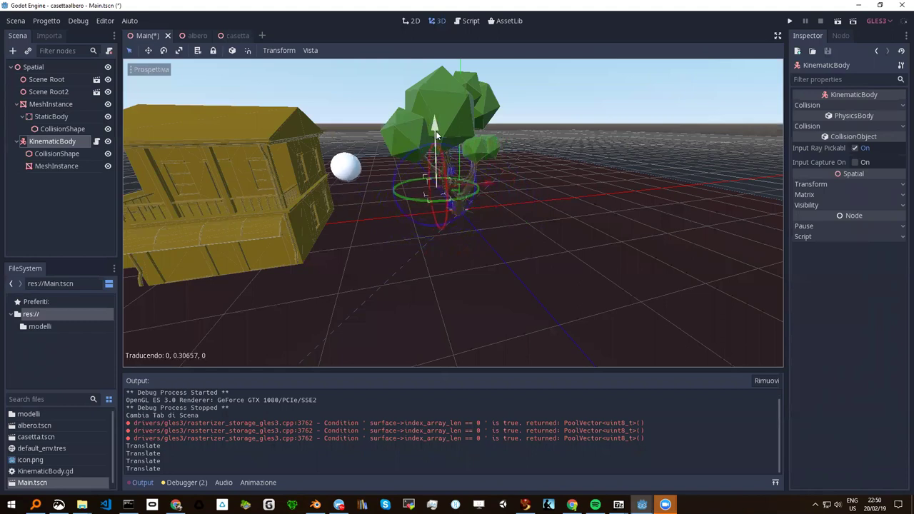
{"action": "left_click_drag", "start_coordinate": [493, 202], "coordinate": [517, 199]}
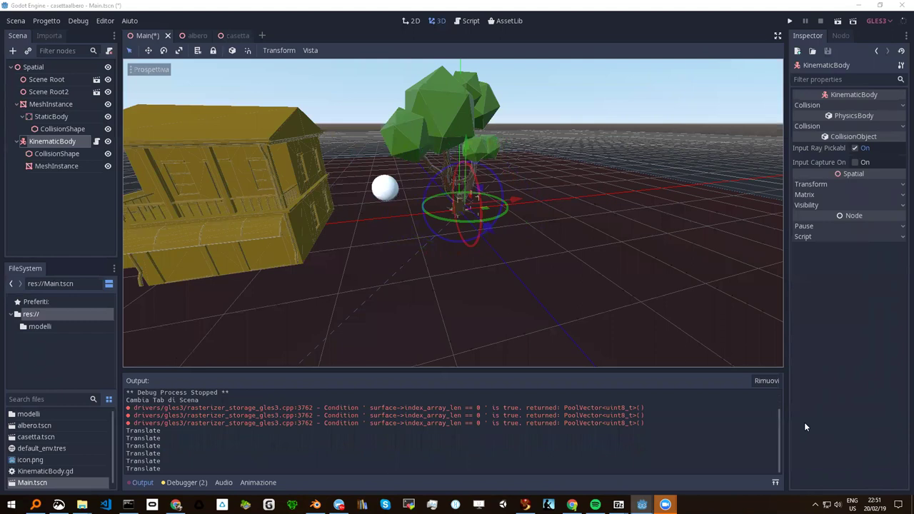
{"action": "scroll", "coordinate": [380, 207], "scroll_direction": "up", "scroll_amount": 3}
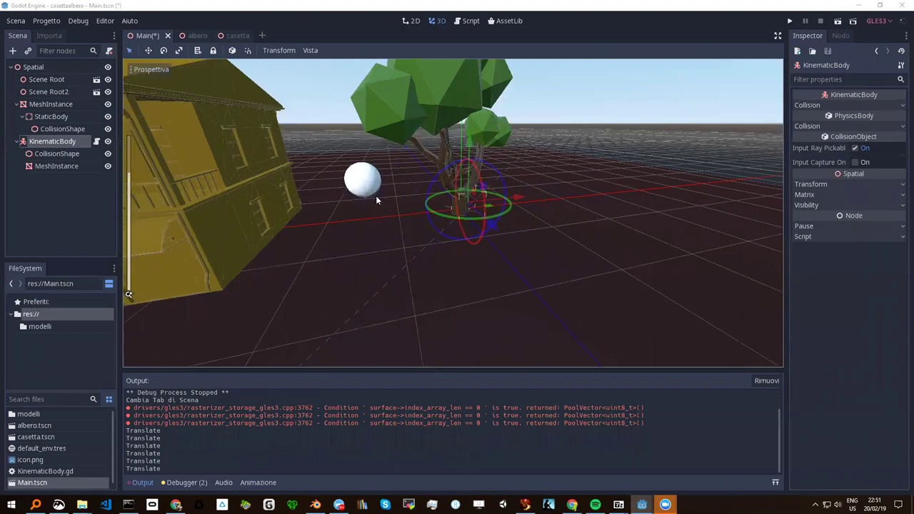
{"action": "scroll", "coordinate": [348, 227], "scroll_direction": "down", "scroll_amount": 3}
{"action": "scroll", "coordinate": [357, 207], "scroll_direction": "up", "scroll_amount": 3}
{"action": "scroll", "coordinate": [359, 209], "scroll_direction": "down", "scroll_amount": 3}
{"action": "scroll", "coordinate": [257, 217], "scroll_direction": "down", "scroll_amount": 3}
{"action": "mouse_move", "coordinate": [254, 215]}
{"action": "middle_mouse_down"}
{"action": "mouse_move", "coordinate": [223, 190]}
{"action": "mouse_move", "coordinate": [255, 209]}
{"action": "mouse_move", "coordinate": [293, 205]}
{"action": "mouse_move", "coordinate": [235, 205]}
{"action": "mouse_move", "coordinate": [463, 245]}
{"action": "middle_mouse_up"}
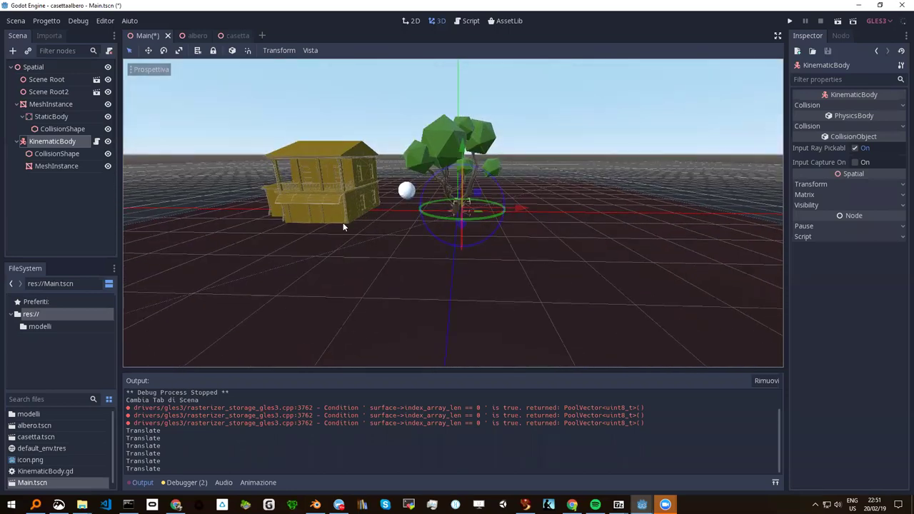
Rename Scene Root to Albero and Scene Root2 to Casetta
{"action": "left_click", "coordinate": [35, 68]}
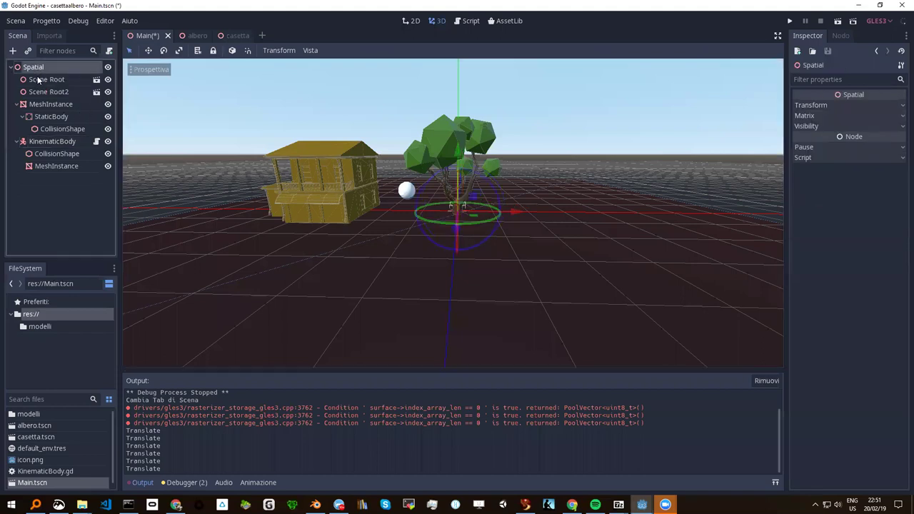
{"action": "left_click", "coordinate": [39, 80]}
{"action": "left_click", "coordinate": [48, 79]}
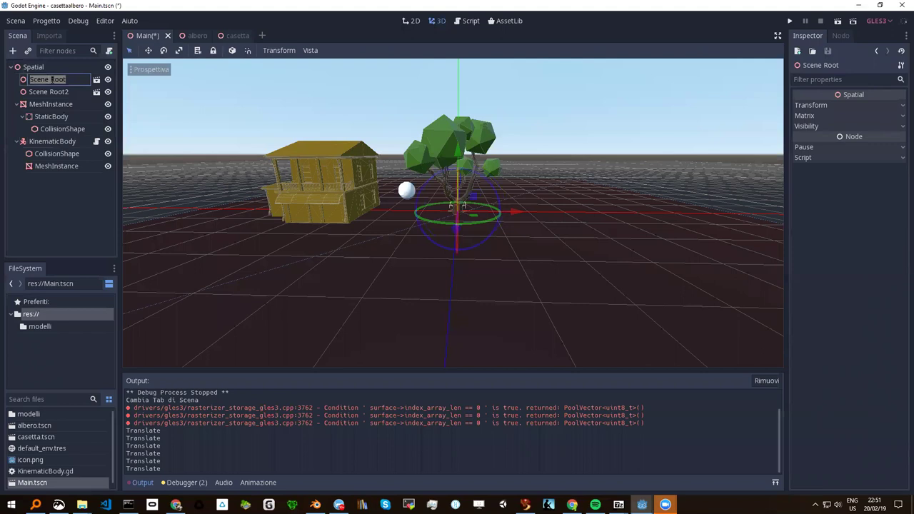
{"action": "type", "text": "Albero"}
{"action": "key", "text": "Return"}
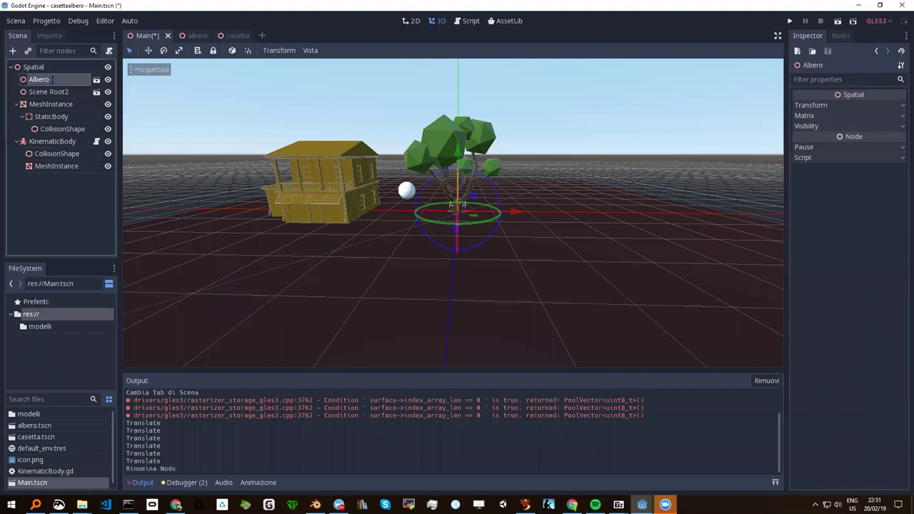
{"action": "left_click", "coordinate": [38, 96]}
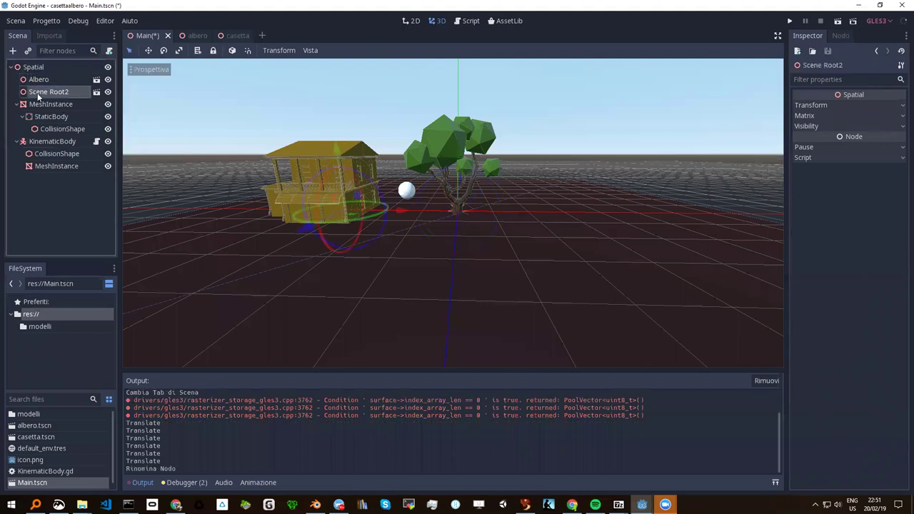
{"action": "left_click", "coordinate": [39, 93]}
{"action": "type", "text": "Casetta"}
{"action": "key", "text": "Return"}
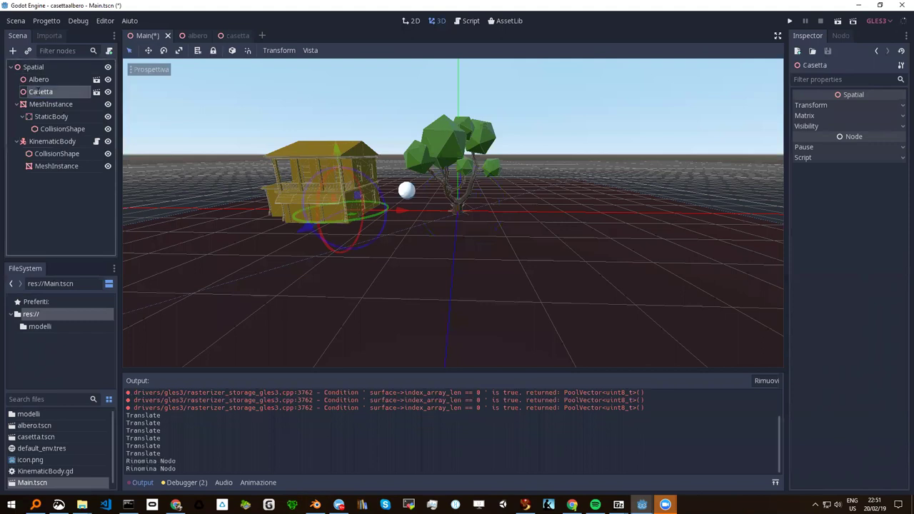
Rename the floor MeshInstance to Pavimento
{"action": "left_click", "coordinate": [50, 106]}
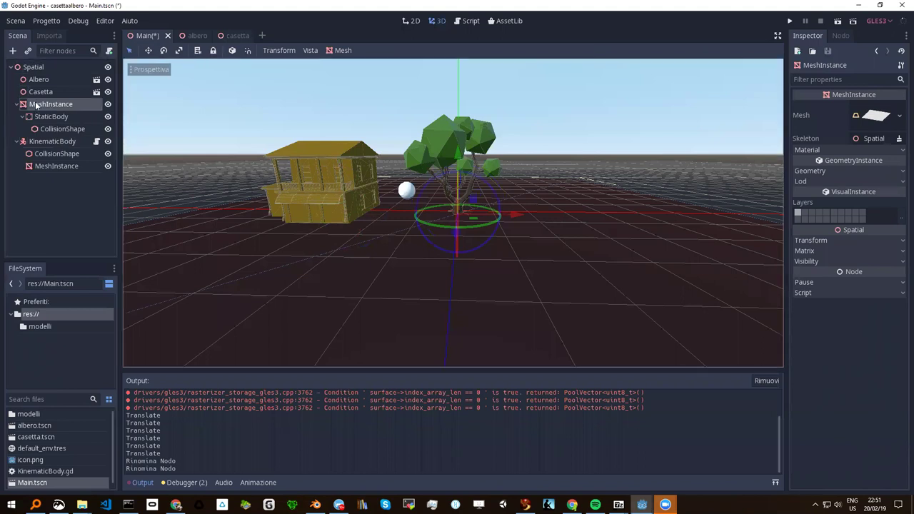
{"action": "double_click", "coordinate": [35, 105]}
{"action": "type", "text": "Pavimento"}
{"action": "key", "text": "Return"}
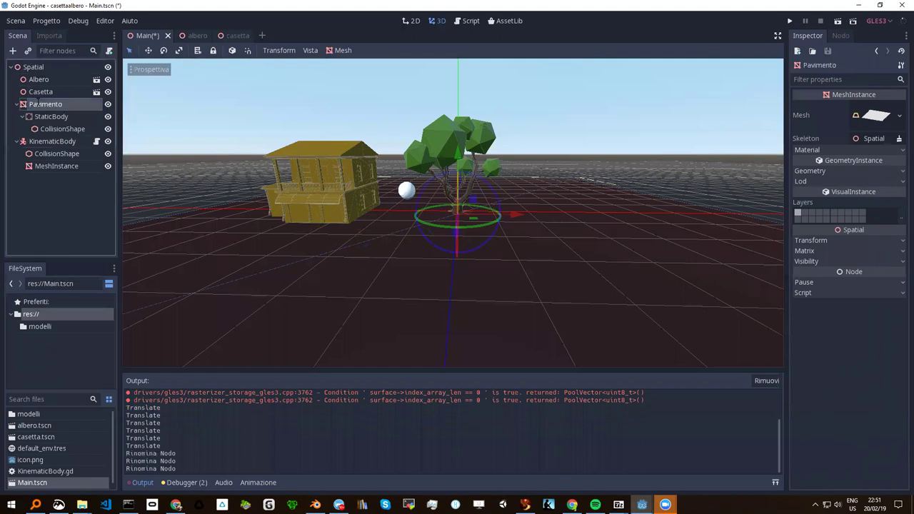
{"action": "left_click", "coordinate": [52, 141]}
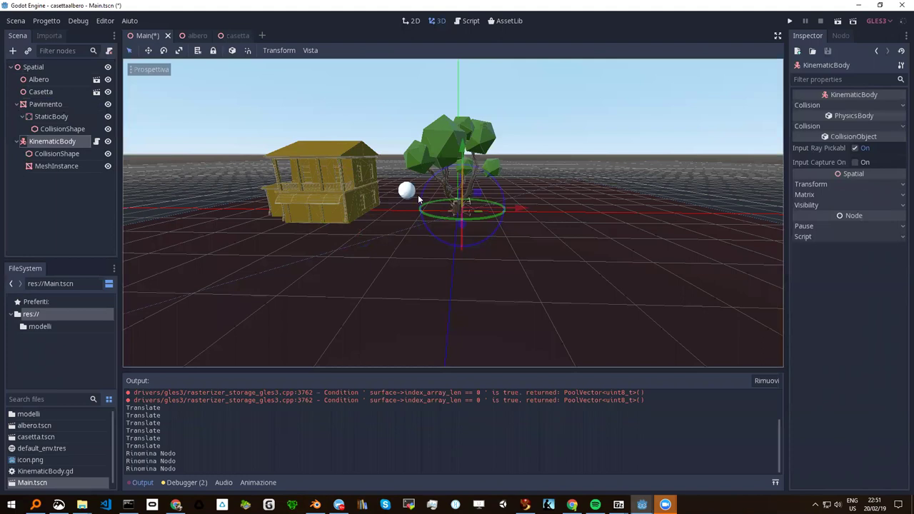
Collapse the KinematicBody and Pavimento branches in the Scene dock
{"action": "right_click", "coordinate": [48, 117]}
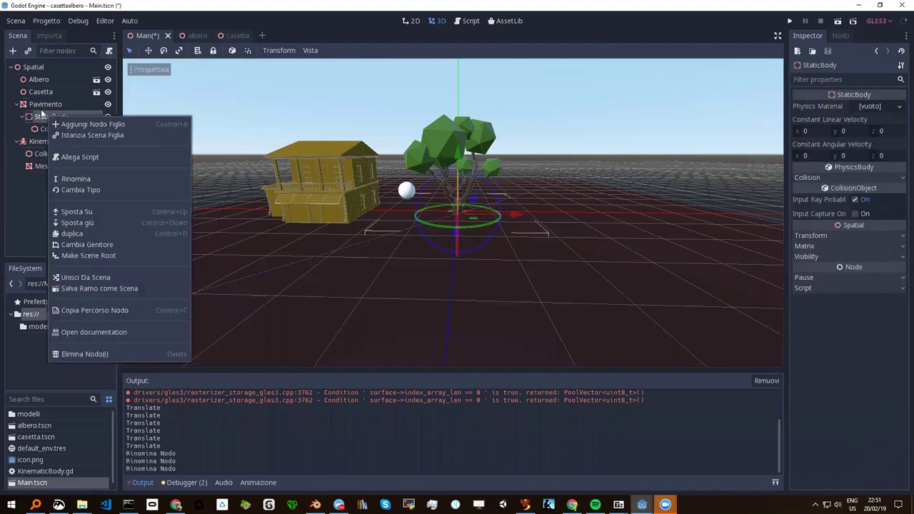
{"action": "left_click", "coordinate": [19, 142]}
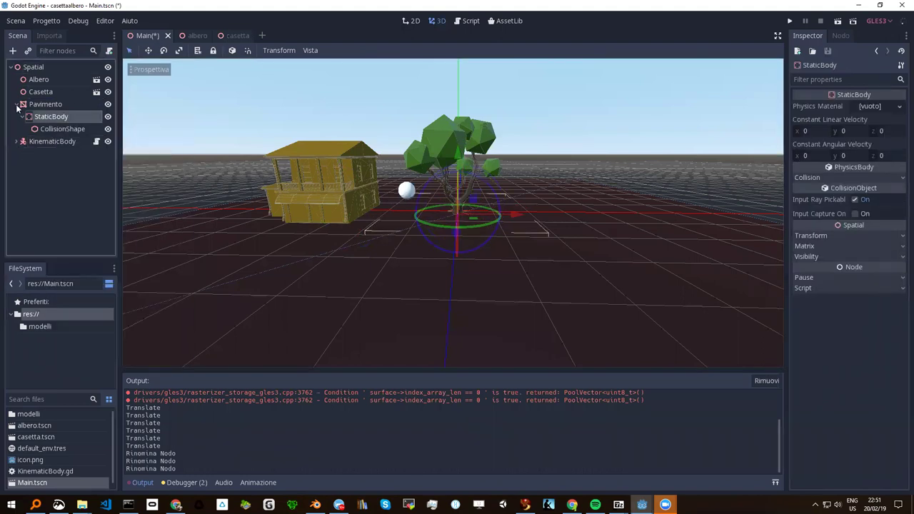
{"action": "left_click", "coordinate": [17, 105]}
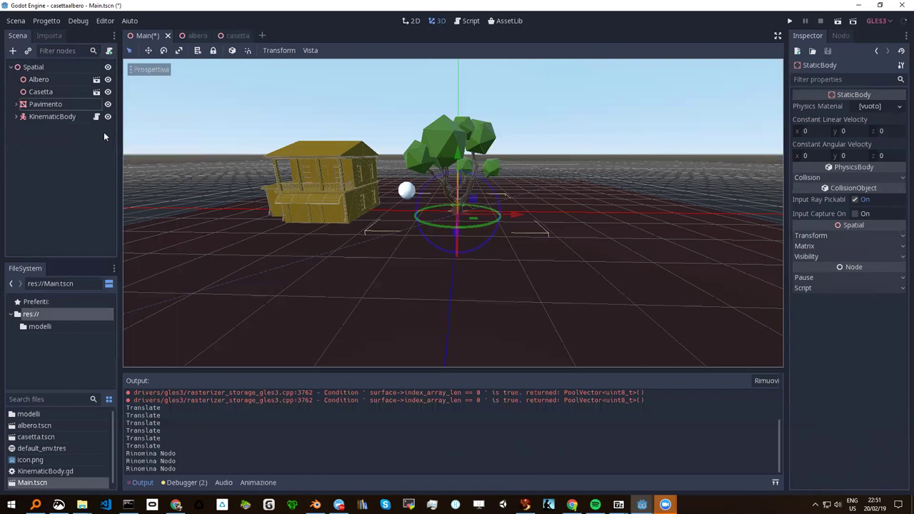
Save the Pavimento branch as its own scene, Pavimento.tscn
{"action": "right_click", "coordinate": [48, 107]}
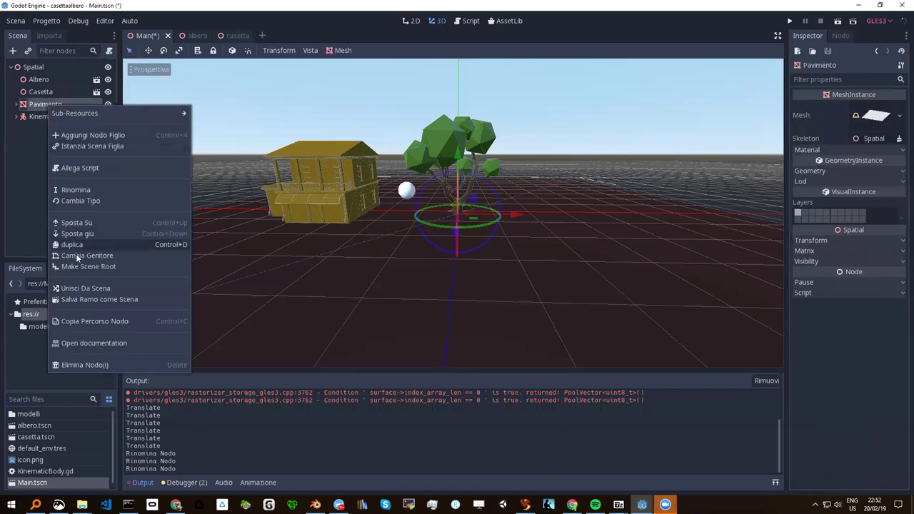
{"action": "left_click", "coordinate": [74, 299]}
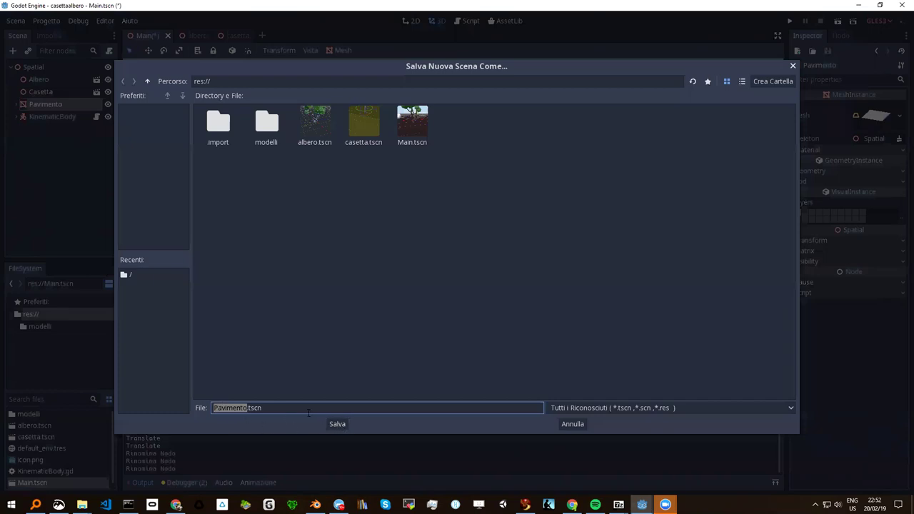
{"action": "left_click", "coordinate": [333, 426]}
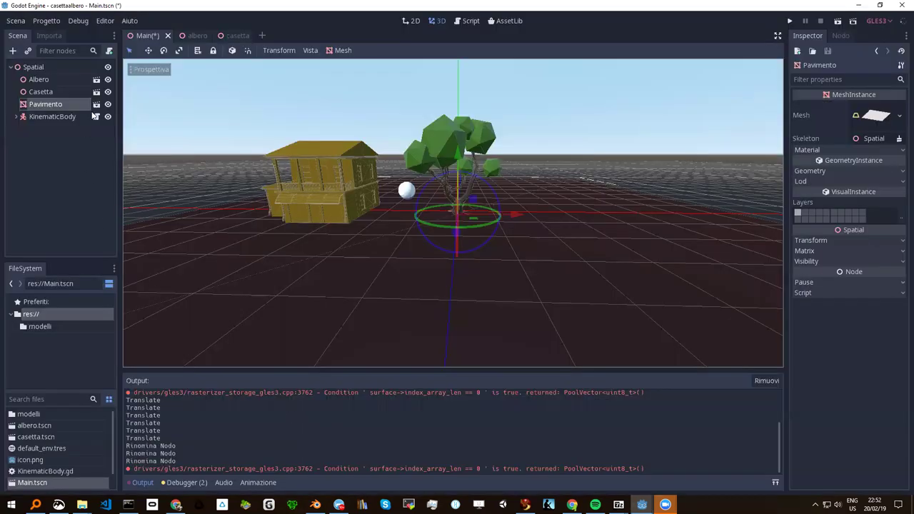
Save the KinematicBody branch as its own scene, KinematicBody.tscn
{"action": "left_click", "coordinate": [32, 117]}
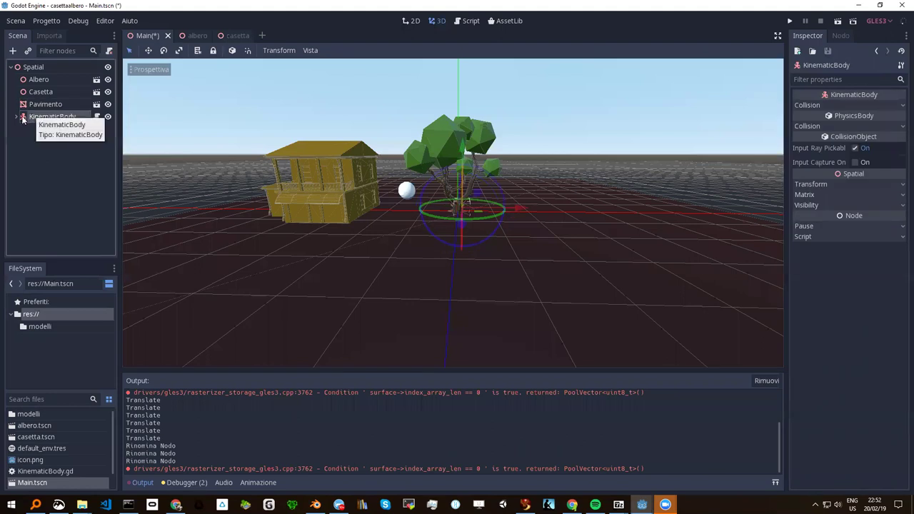
{"action": "right_click", "coordinate": [22, 119]}
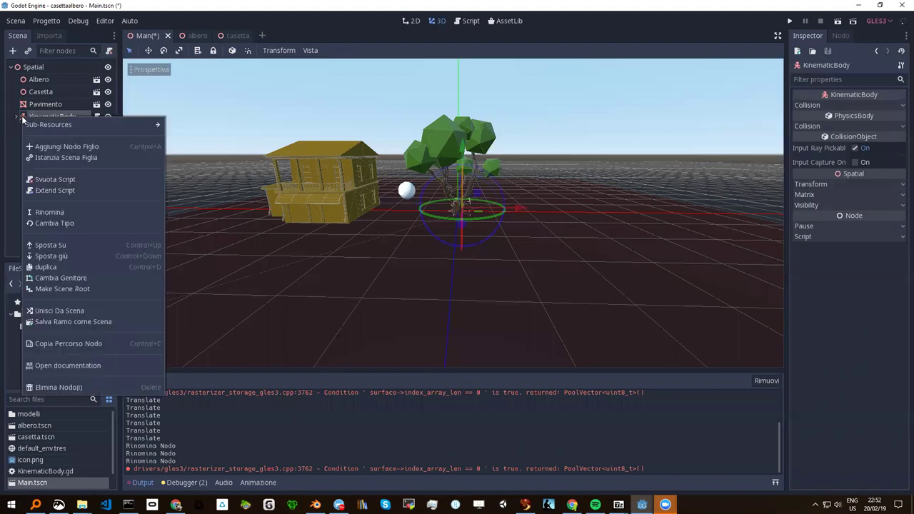
{"action": "left_click", "coordinate": [56, 321]}
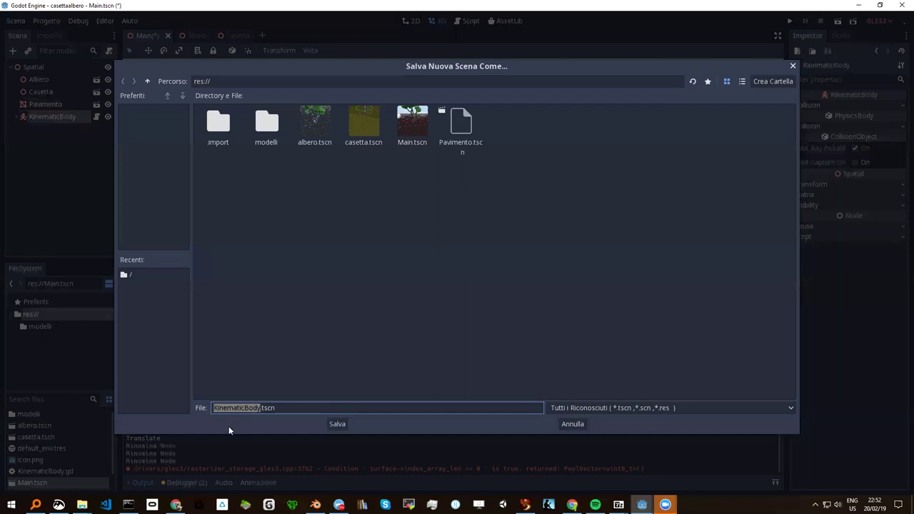
{"action": "left_click", "coordinate": [337, 423]}
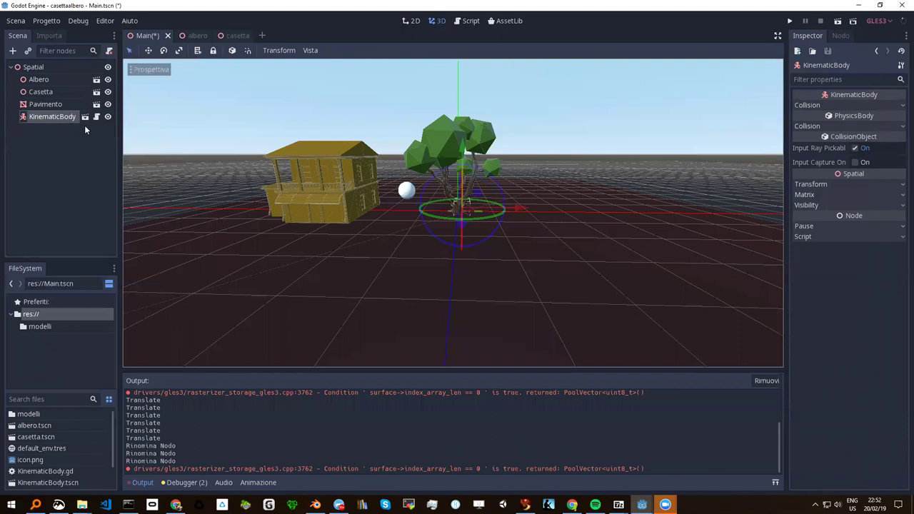
Open KinematicBody.tscn and tilt the view down onto the sphere
{"action": "left_click", "coordinate": [84, 117]}
{"action": "scroll", "coordinate": [389, 151], "scroll_direction": "up", "scroll_amount": 2}
{"action": "scroll", "coordinate": [386, 152], "scroll_direction": "up", "scroll_amount": 2}
{"action": "scroll", "coordinate": [383, 154], "scroll_direction": "up", "scroll_amount": 2}
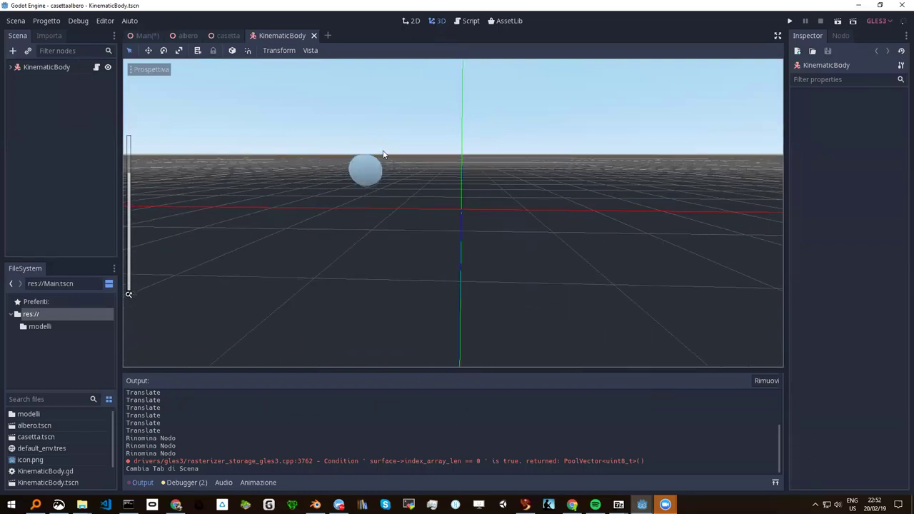
{"action": "scroll", "coordinate": [381, 155], "scroll_direction": "up", "scroll_amount": 2}
{"action": "scroll", "coordinate": [394, 170], "scroll_direction": "up", "scroll_amount": 1}
{"action": "mouse_move", "coordinate": [395, 169]}
{"action": "middle_mouse_down"}
{"action": "mouse_move", "coordinate": [430, 188]}
{"action": "mouse_move", "coordinate": [329, 199]}
{"action": "middle_mouse_up"}
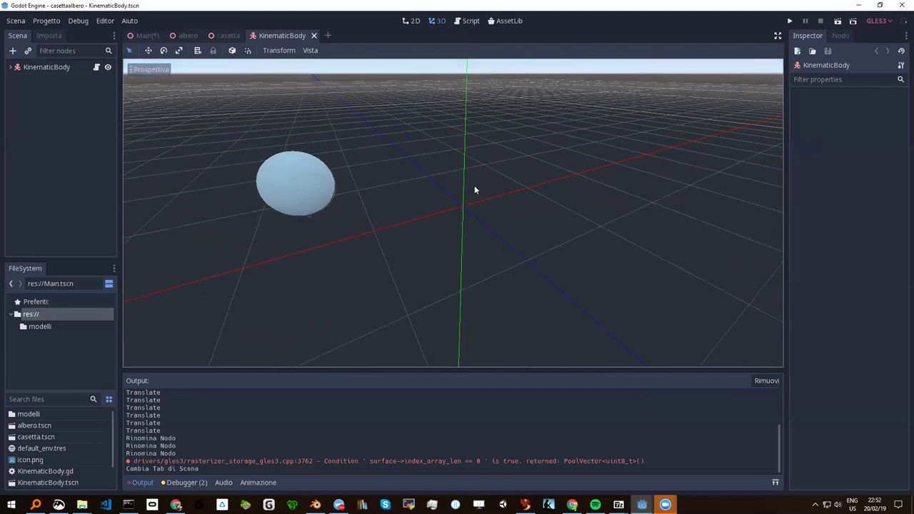
{"action": "scroll", "coordinate": [456, 197], "scroll_direction": "down", "scroll_amount": 2}
{"action": "scroll", "coordinate": [399, 201], "scroll_direction": "down", "scroll_amount": 2}
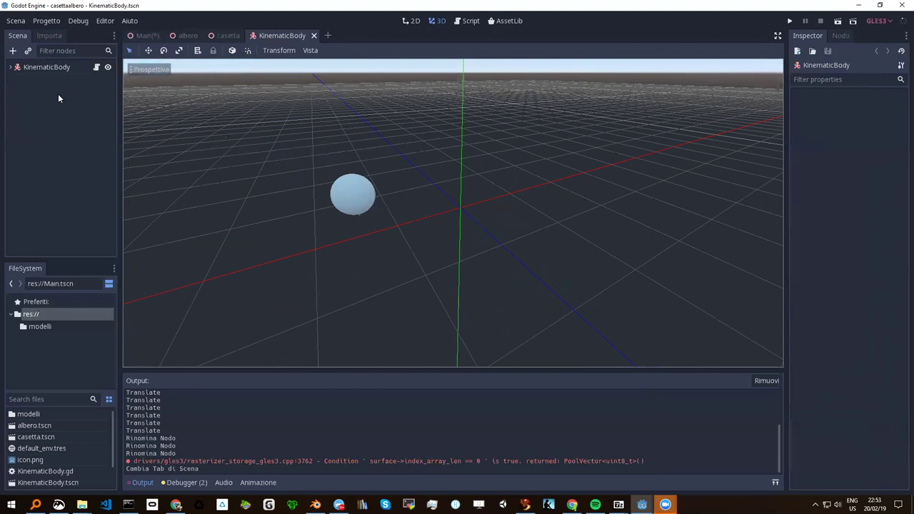
Expand KinematicBody and inspect its CollisionShape from several angles
{"action": "left_click", "coordinate": [12, 66]}
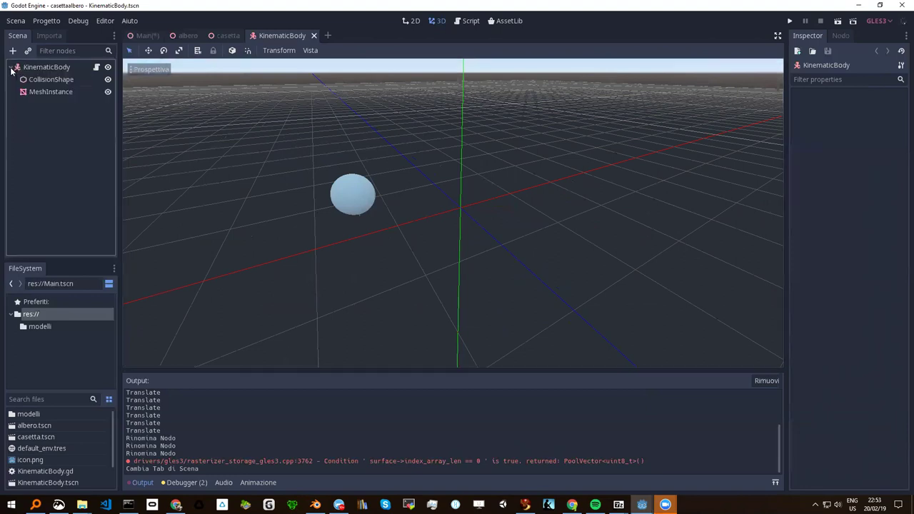
{"action": "left_click", "coordinate": [51, 79]}
{"action": "scroll", "coordinate": [391, 200], "scroll_direction": "up", "scroll_amount": 2}
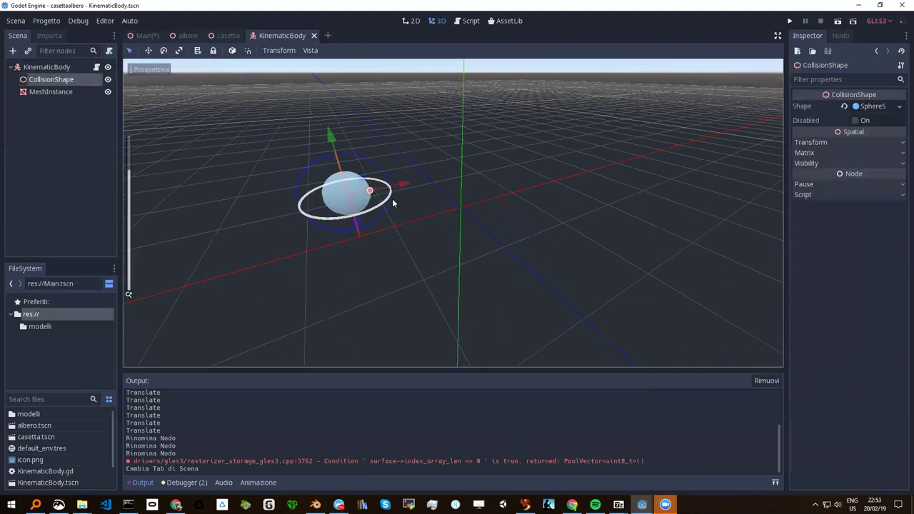
{"action": "scroll", "coordinate": [392, 203], "scroll_direction": "up", "scroll_amount": 3}
{"action": "middle_click_drag", "start_coordinate": [393, 205], "coordinate": [338, 197]}
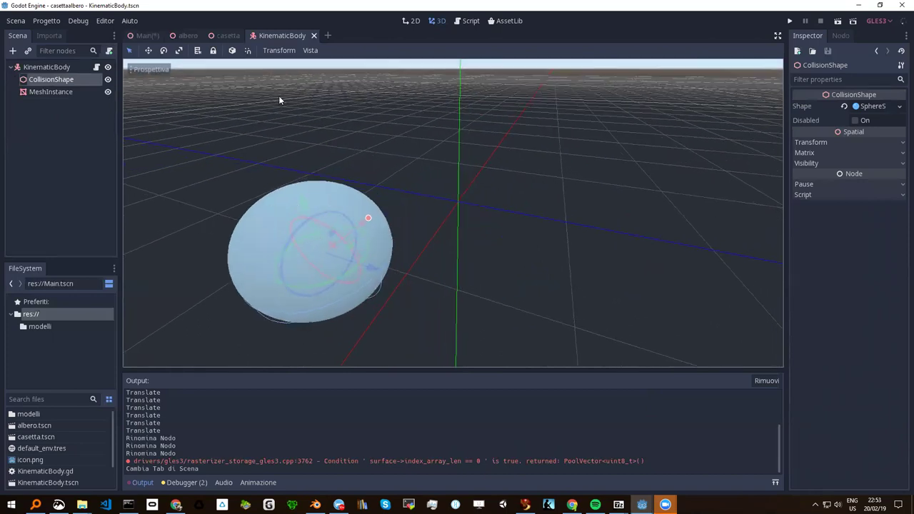
{"action": "middle_click_drag", "start_coordinate": [305, 216], "coordinate": [310, 224]}
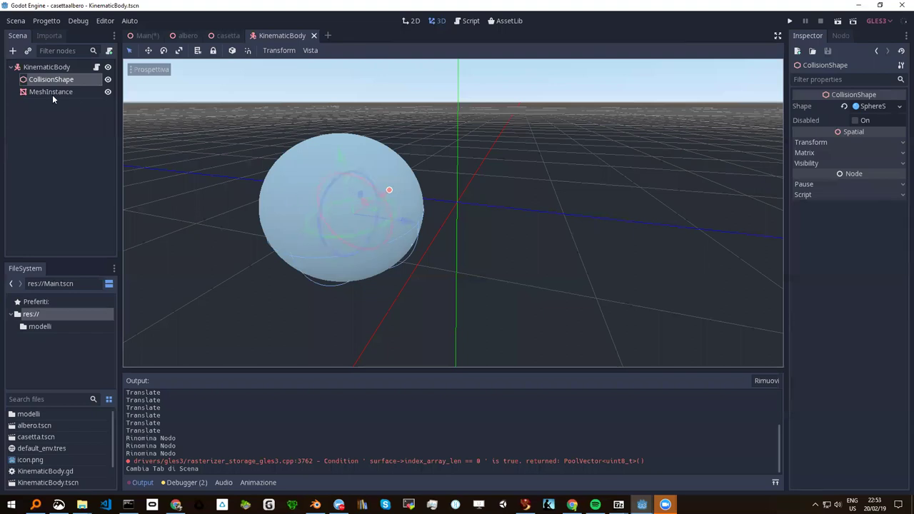
{"action": "scroll", "coordinate": [349, 207], "scroll_direction": "up", "scroll_amount": 4}
{"action": "scroll", "coordinate": [347, 208], "scroll_direction": "down", "scroll_amount": 4}
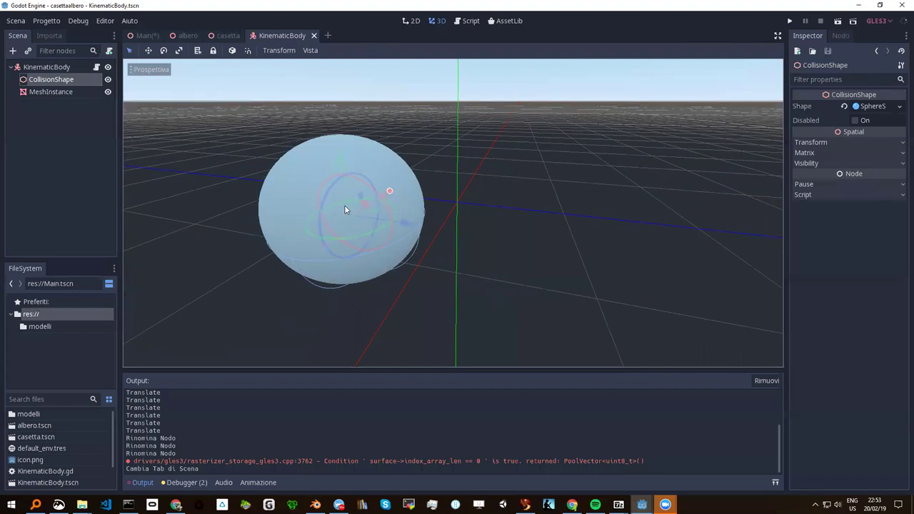
{"action": "middle_click_drag", "start_coordinate": [363, 192], "coordinate": [355, 206]}
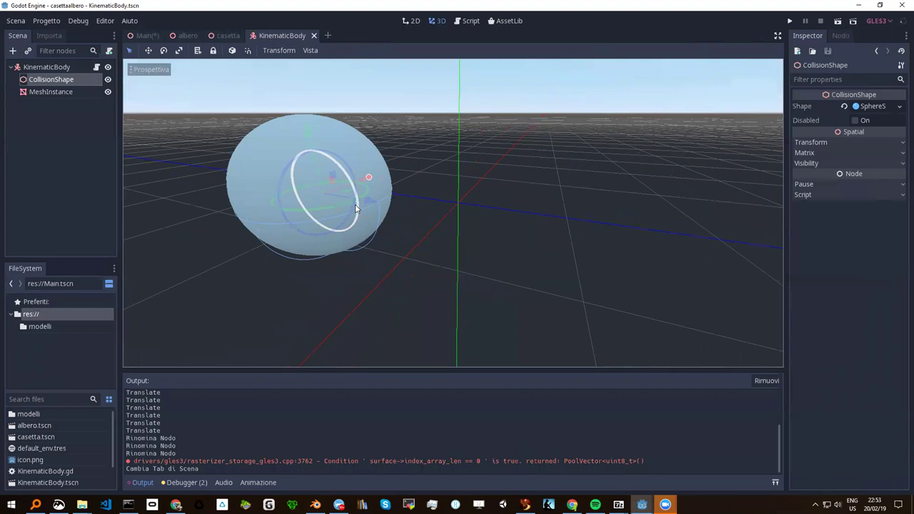
Check the MeshInstance, then return to Main.tscn and save it
{"action": "left_click", "coordinate": [55, 92]}
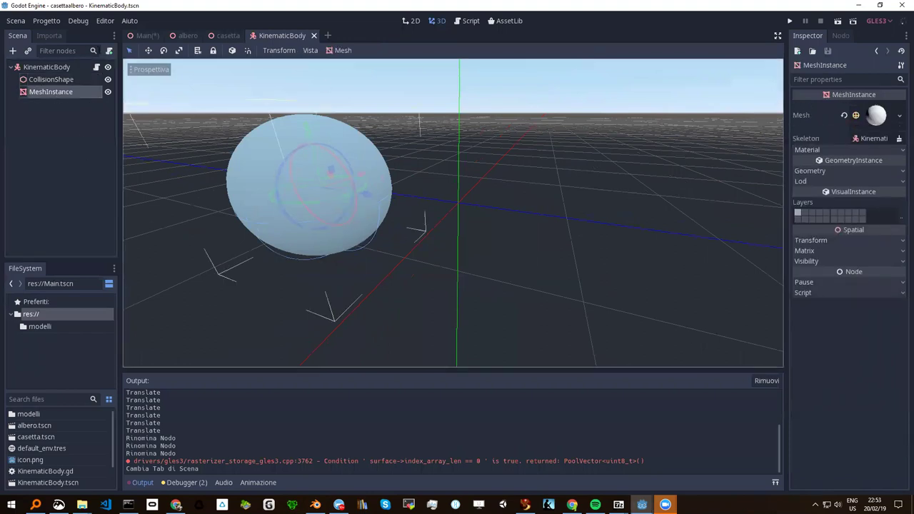
{"action": "left_click", "coordinate": [139, 36]}
{"action": "key", "text": "ctrl+s"}
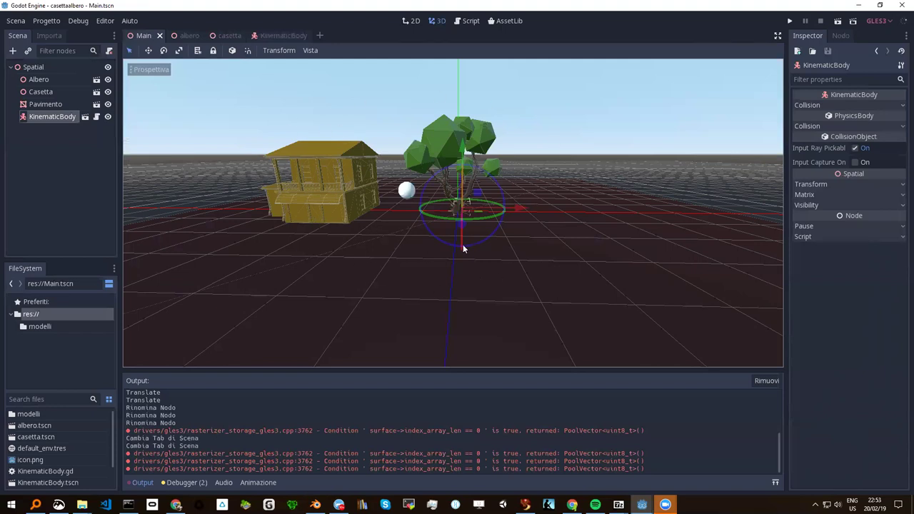
{"action": "middle_click_drag", "start_coordinate": [359, 224], "coordinate": [365, 203]}
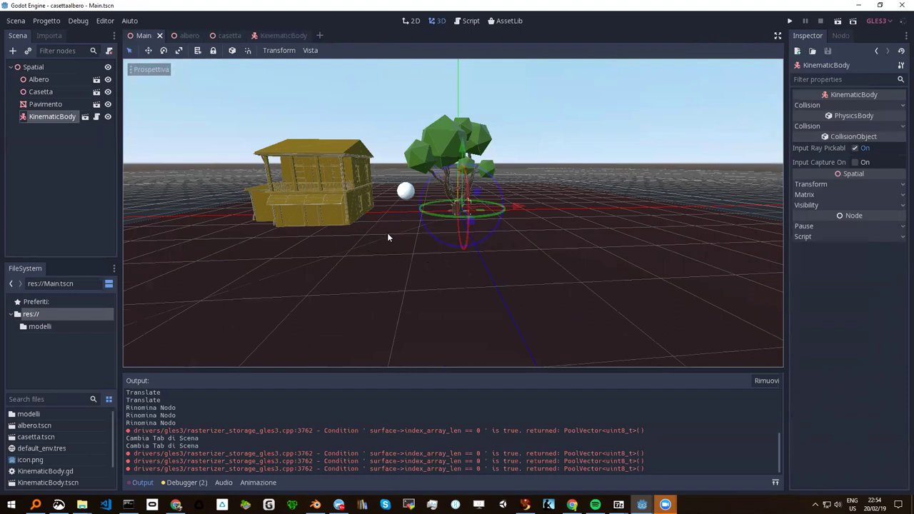
{"action": "mouse_move", "coordinate": [435, 192]}
{"action": "middle_mouse_down"}
{"action": "mouse_move", "coordinate": [439, 219]}
{"action": "mouse_move", "coordinate": [391, 232]}
{"action": "middle_mouse_up"}
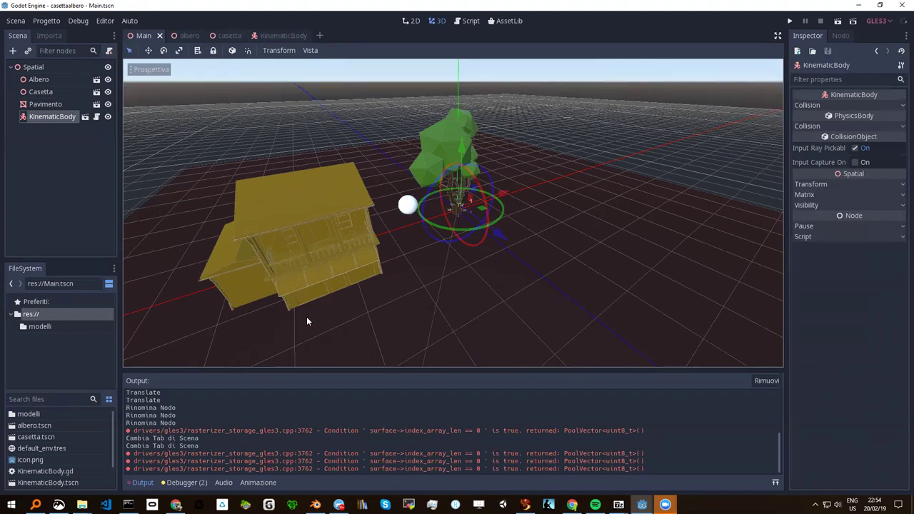
{"action": "middle_click_drag", "start_coordinate": [301, 321], "coordinate": [395, 214]}
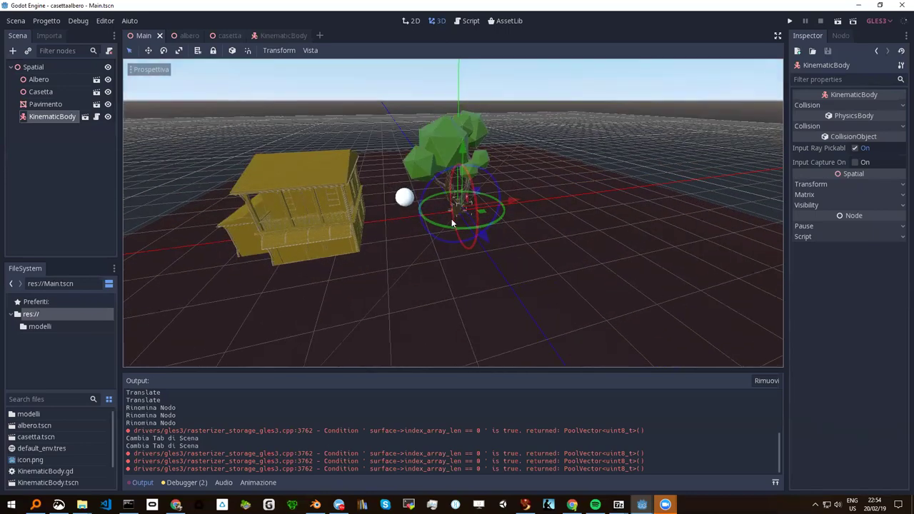
{"action": "scroll", "coordinate": [451, 224], "scroll_direction": "up", "scroll_amount": 2}
{"action": "scroll", "coordinate": [451, 223], "scroll_direction": "up", "scroll_amount": 2}
{"action": "scroll", "coordinate": [451, 224], "scroll_direction": "up", "scroll_amount": 3}
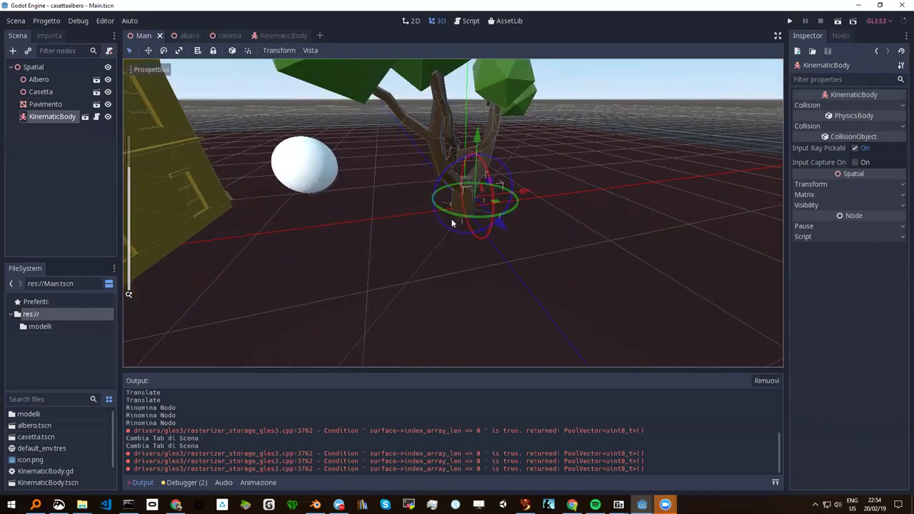
{"action": "scroll", "coordinate": [451, 220], "scroll_direction": "down", "scroll_amount": 3}
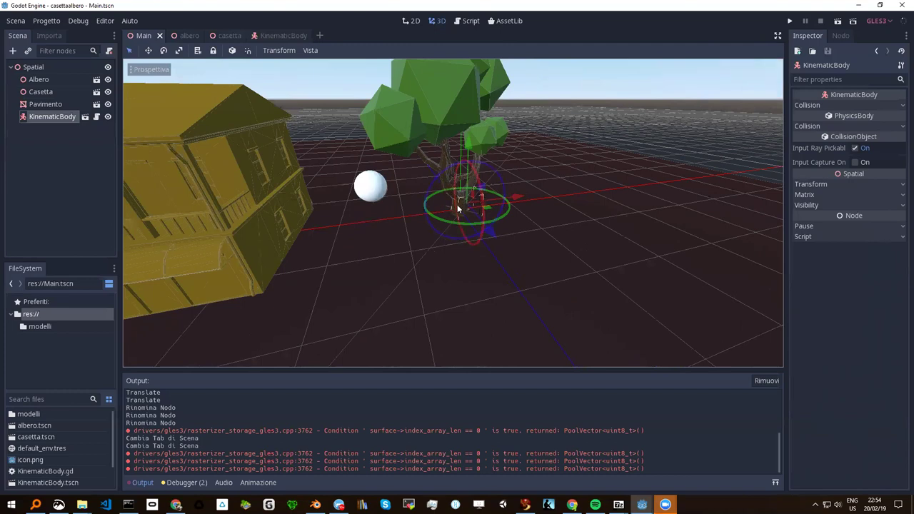
{"action": "scroll", "coordinate": [457, 205], "scroll_direction": "down", "scroll_amount": 2}
{"action": "scroll", "coordinate": [456, 205], "scroll_direction": "down", "scroll_amount": 1}
{"action": "mouse_move", "coordinate": [455, 205]}
{"action": "middle_mouse_down"}
{"action": "mouse_move", "coordinate": [417, 145]}
{"action": "mouse_move", "coordinate": [428, 152]}
{"action": "middle_mouse_up"}
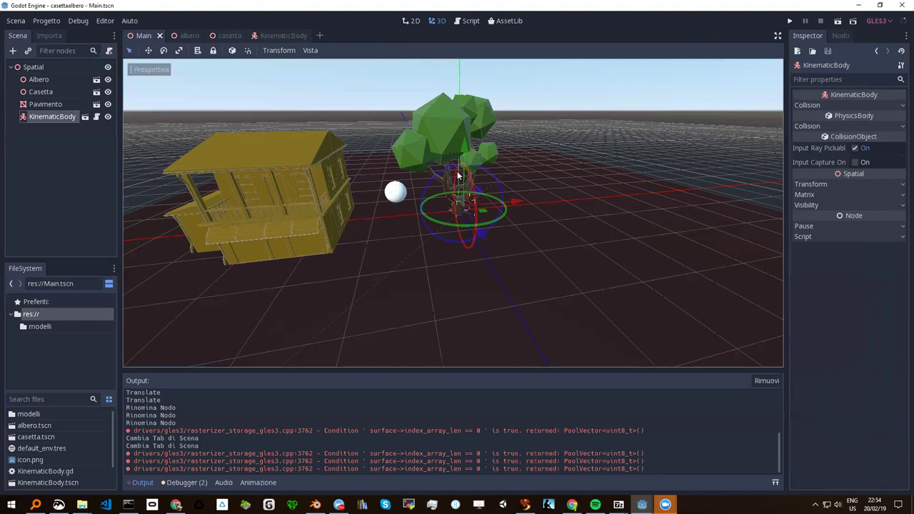
{"action": "middle_click_drag", "start_coordinate": [458, 175], "coordinate": [264, 175]}
{"action": "scroll", "coordinate": [264, 176], "scroll_direction": "up", "scroll_amount": 2}
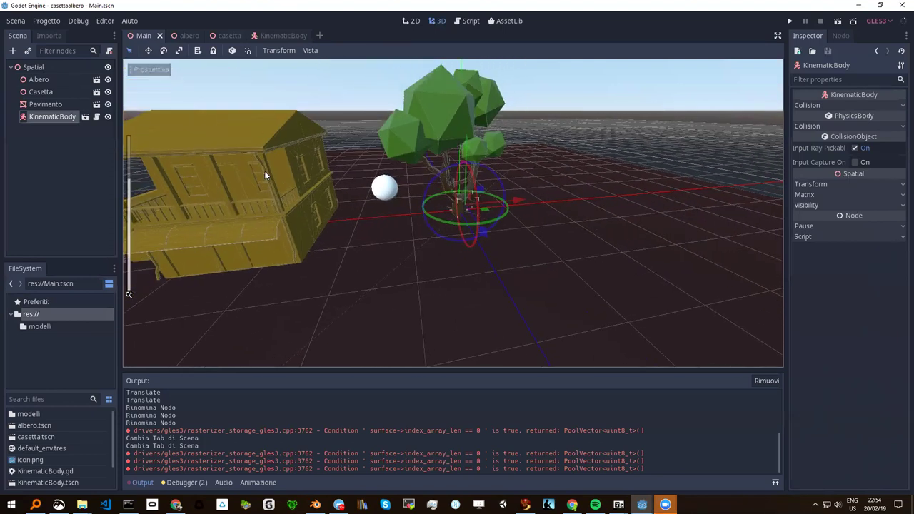
{"action": "scroll", "coordinate": [271, 173], "scroll_direction": "up", "scroll_amount": 2}
{"action": "scroll", "coordinate": [292, 170], "scroll_direction": "up", "scroll_amount": 2}
{"action": "scroll", "coordinate": [325, 160], "scroll_direction": "up", "scroll_amount": 3}
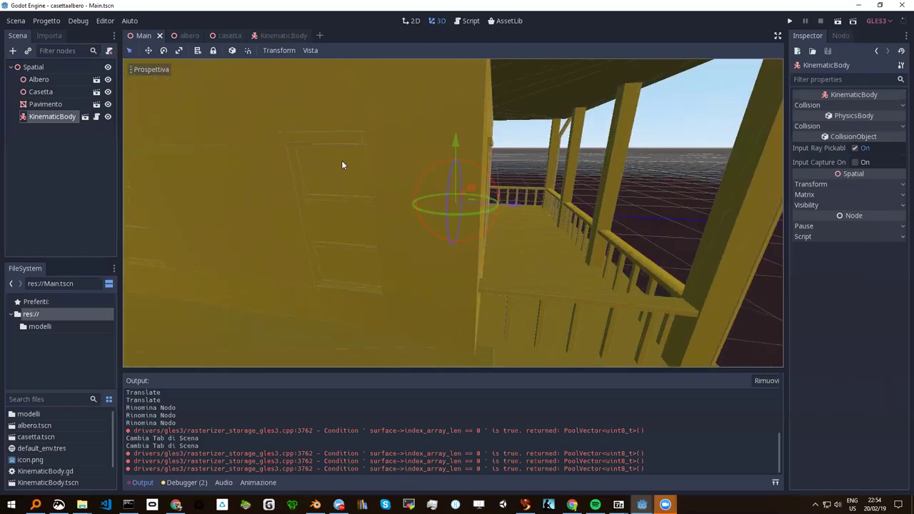
{"action": "scroll", "coordinate": [341, 165], "scroll_direction": "down", "scroll_amount": 2}
{"action": "scroll", "coordinate": [327, 167], "scroll_direction": "down", "scroll_amount": 3}
{"action": "scroll", "coordinate": [324, 170], "scroll_direction": "down", "scroll_amount": 2}
{"action": "mouse_move", "coordinate": [352, 165]}
{"action": "middle_mouse_down"}
{"action": "mouse_move", "coordinate": [317, 173]}
{"action": "mouse_move", "coordinate": [337, 182]}
{"action": "middle_mouse_up"}
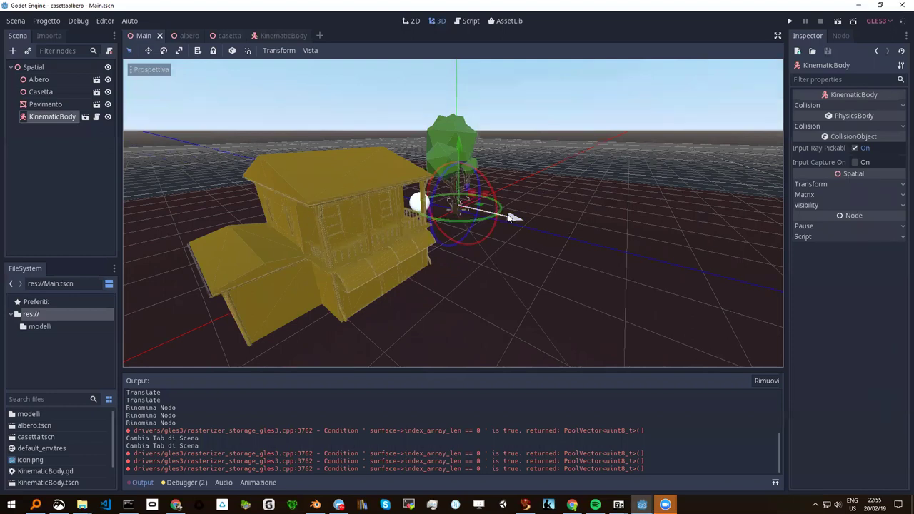
Add a Camera node under the Spatial root, found by searching 'cam'
{"action": "left_click", "coordinate": [38, 66]}
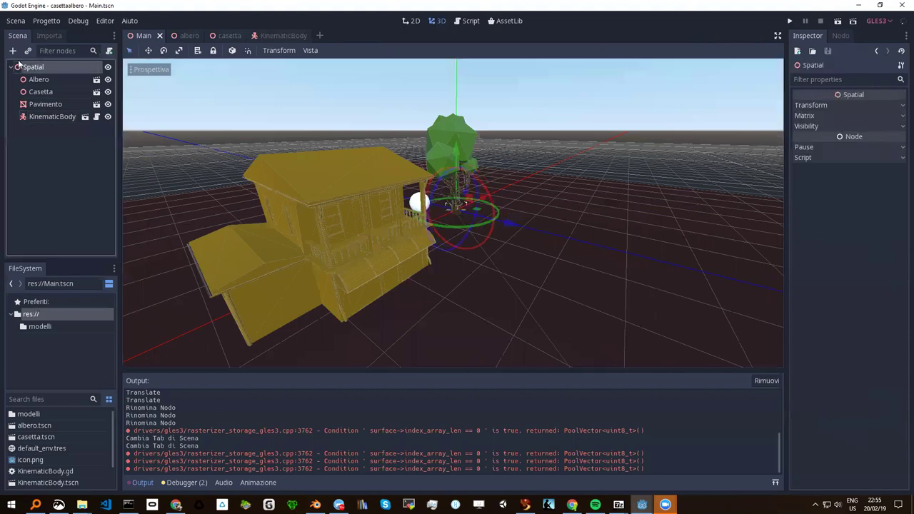
{"action": "left_click", "coordinate": [12, 50]}
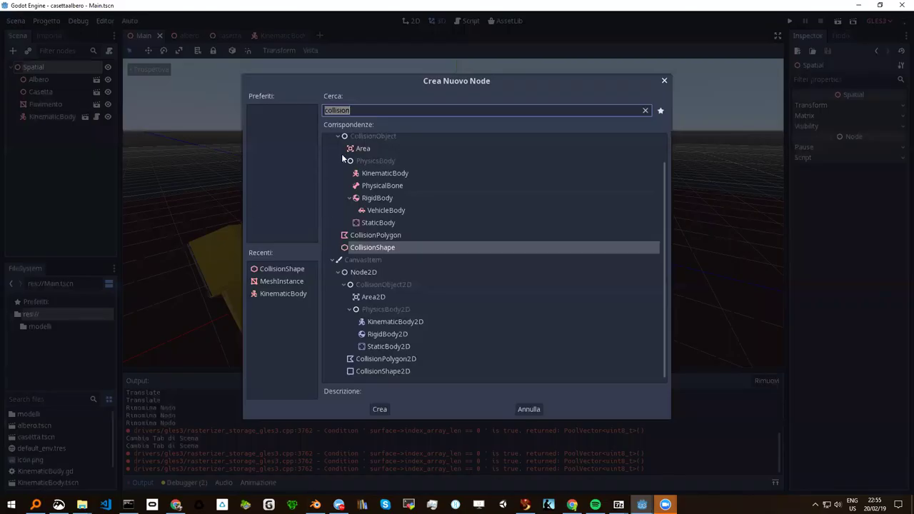
{"action": "type", "text": "cam"}
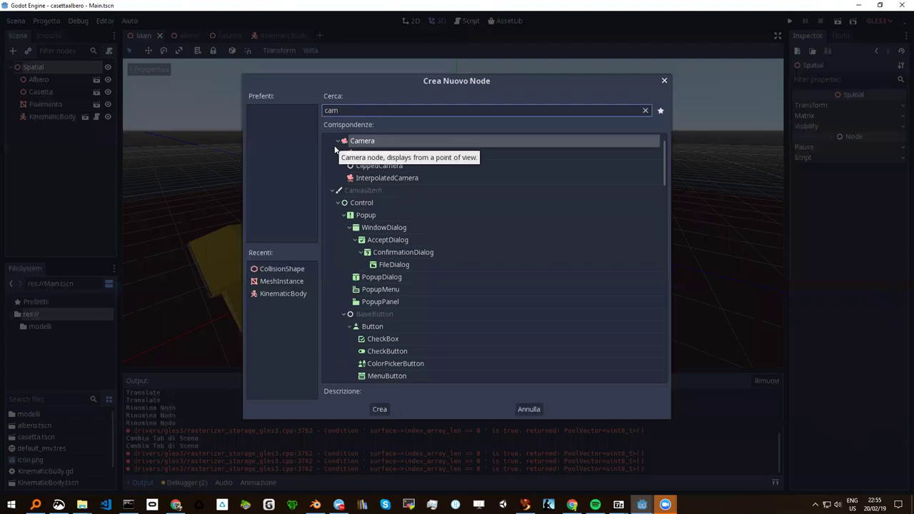
{"action": "left_click", "coordinate": [354, 141]}
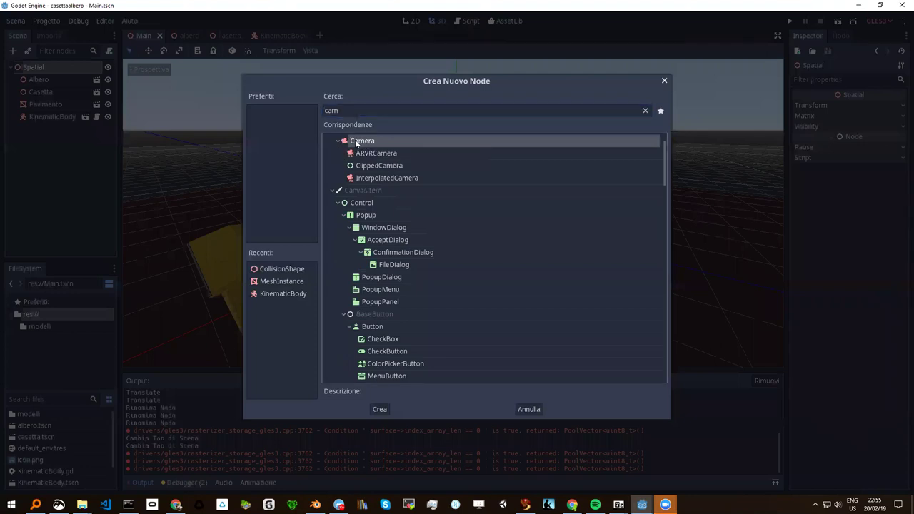
{"action": "double_click", "coordinate": [355, 140]}
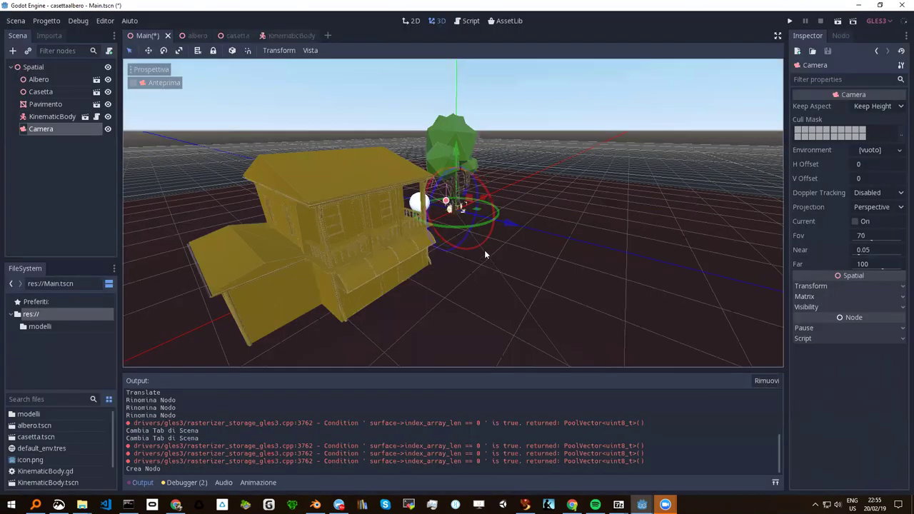
Push the Camera out along its Z axis in front of the house and tree
{"action": "scroll", "coordinate": [484, 249], "scroll_direction": "up", "scroll_amount": 2}
{"action": "left_click_drag", "start_coordinate": [514, 224], "coordinate": [703, 262]}
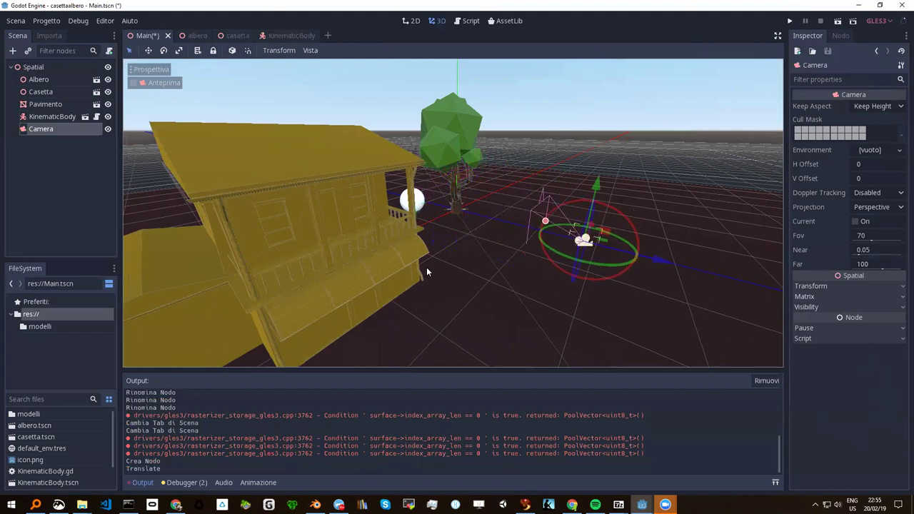
{"action": "scroll", "coordinate": [426, 267], "scroll_direction": "down", "scroll_amount": 3}
{"action": "middle_click_drag", "start_coordinate": [393, 259], "coordinate": [390, 277]}
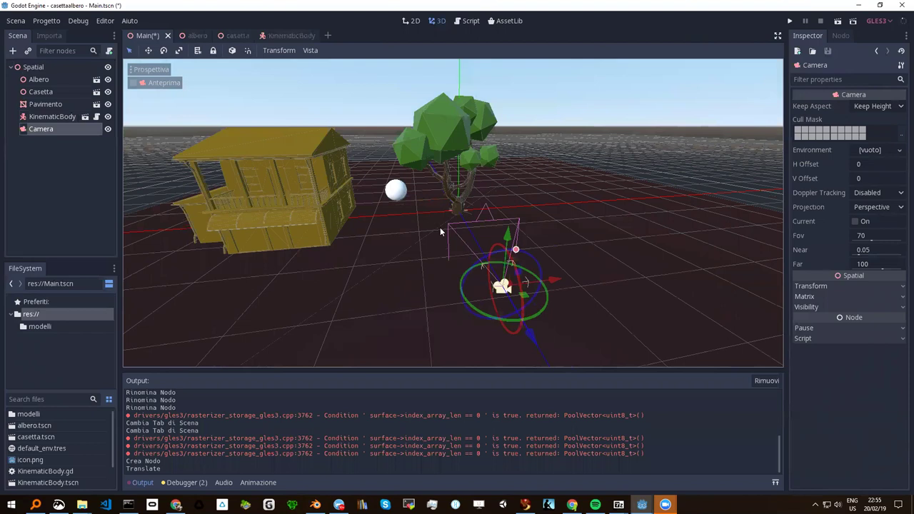
{"action": "middle_click_drag", "start_coordinate": [441, 230], "coordinate": [537, 232]}
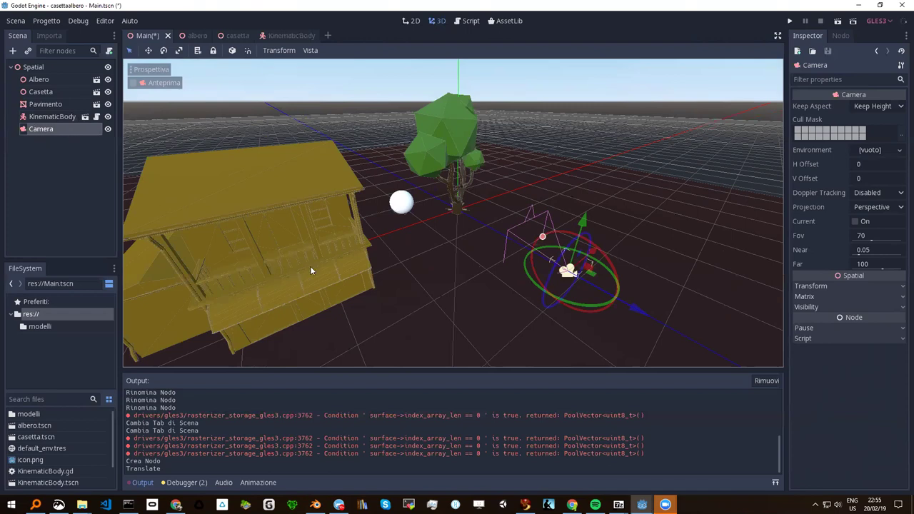
{"action": "mouse_move", "coordinate": [423, 269]}
{"action": "middle_mouse_down"}
{"action": "mouse_move", "coordinate": [480, 264]}
{"action": "mouse_move", "coordinate": [469, 251]}
{"action": "mouse_move", "coordinate": [517, 288]}
{"action": "middle_mouse_up"}
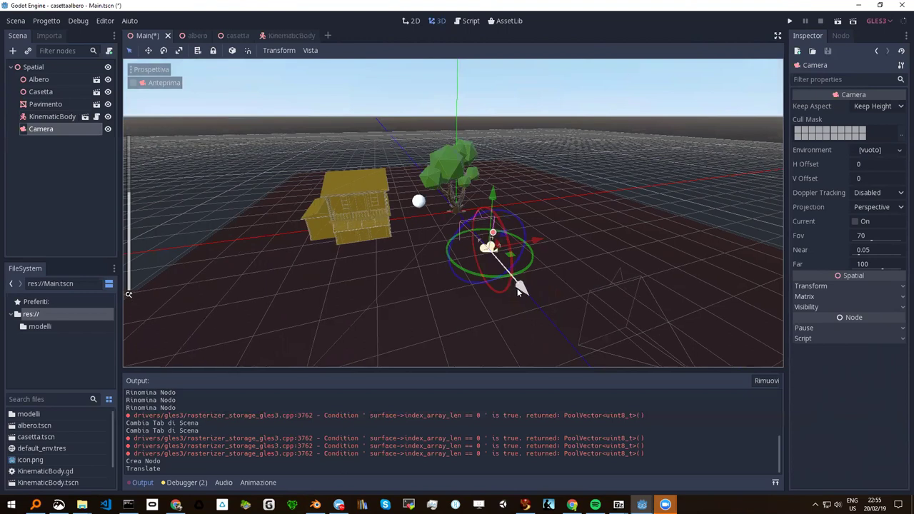
{"action": "left_click_drag", "start_coordinate": [521, 287], "coordinate": [593, 349]}
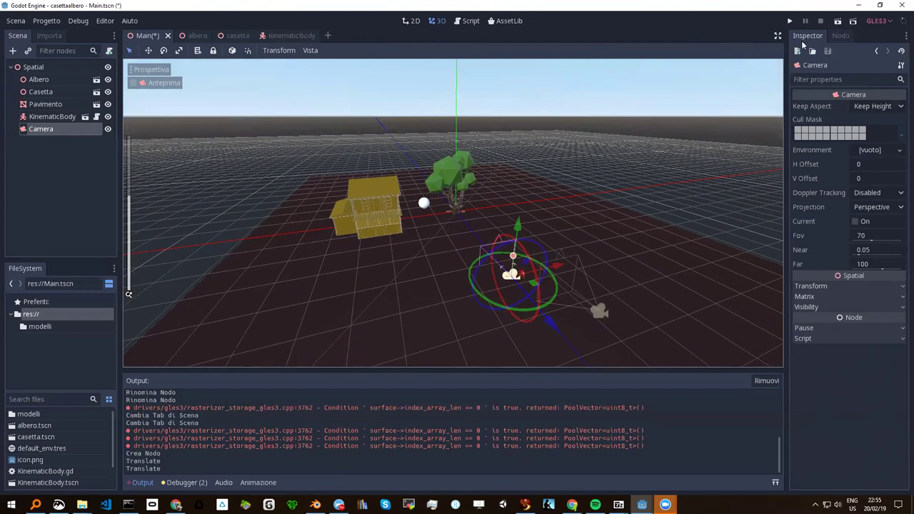
Test-run the game, then make the Camera current and shift it left along X
{"action": "left_click", "coordinate": [790, 21]}
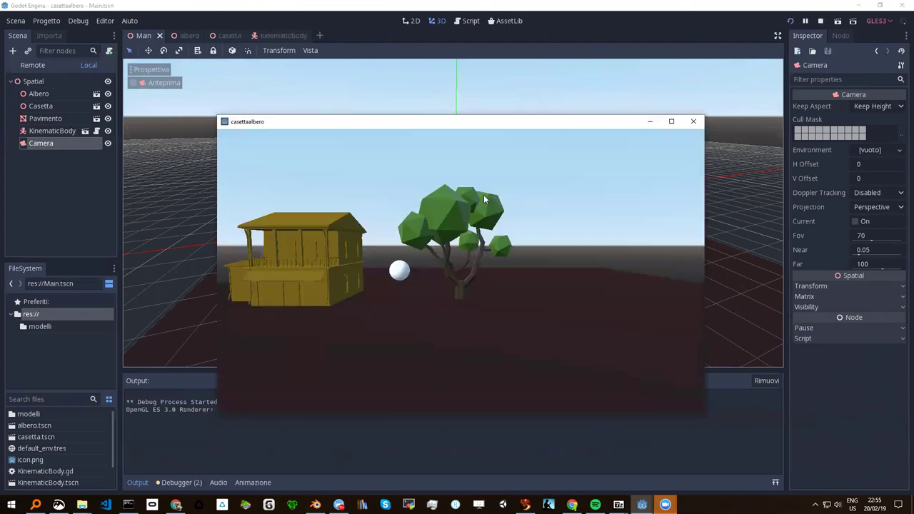
{"action": "left_click", "coordinate": [693, 121]}
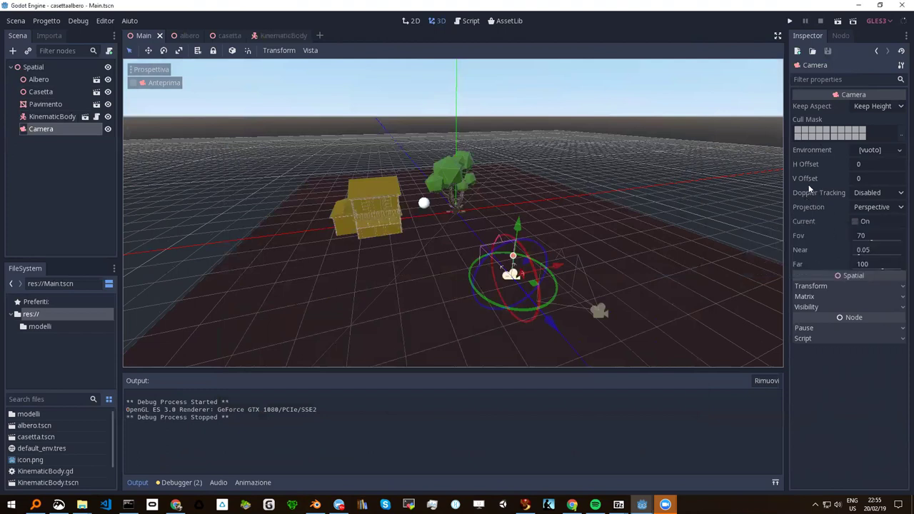
{"action": "left_click", "coordinate": [855, 222]}
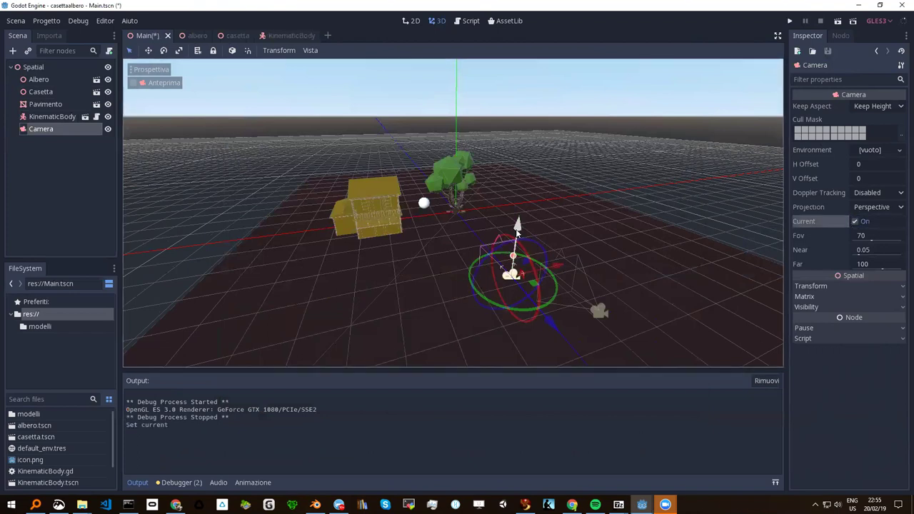
{"action": "left_click_drag", "start_coordinate": [558, 268], "coordinate": [424, 319]}
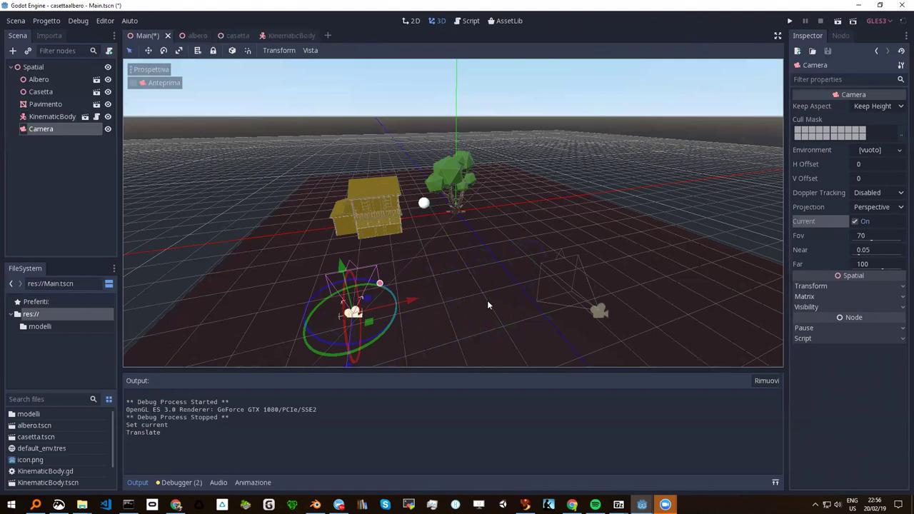
Save and rerun the game to check the new camera view, then orbit around the house and tree
{"action": "left_click", "coordinate": [790, 21]}
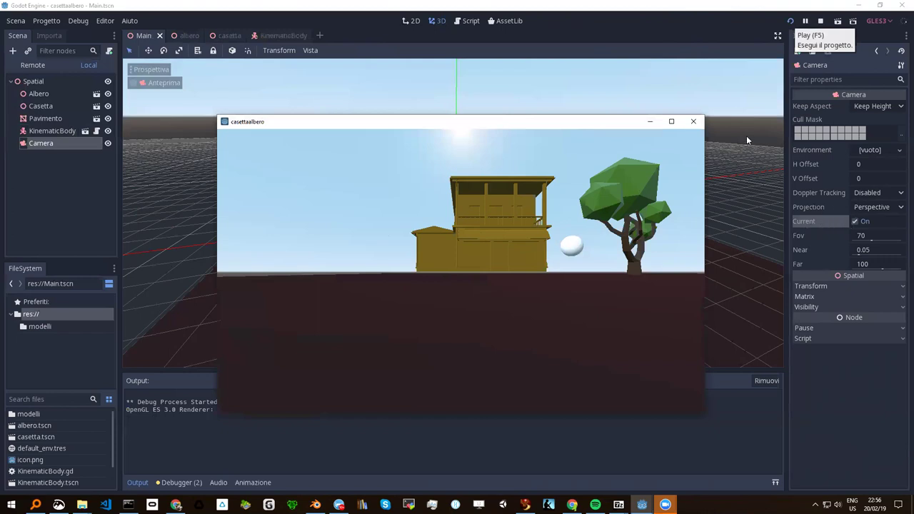
{"action": "left_click", "coordinate": [691, 122]}
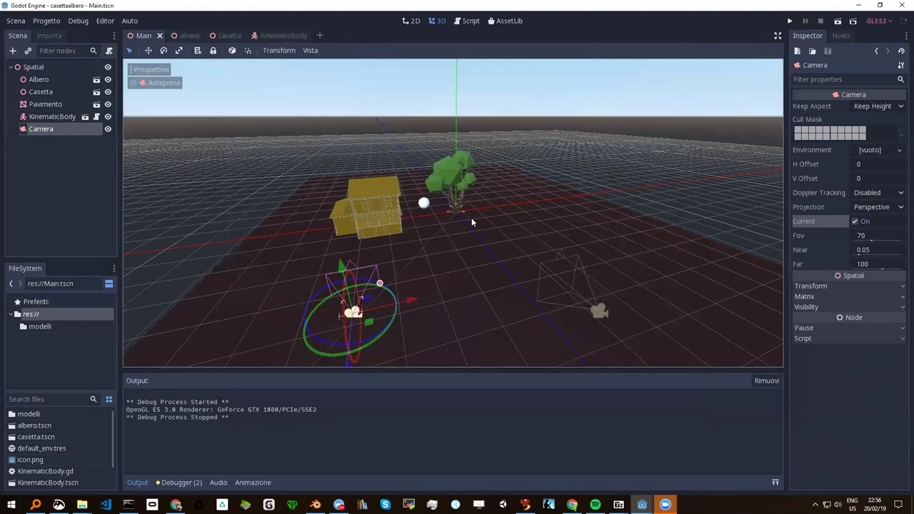
{"action": "middle_click_drag", "start_coordinate": [471, 217], "coordinate": [474, 209]}
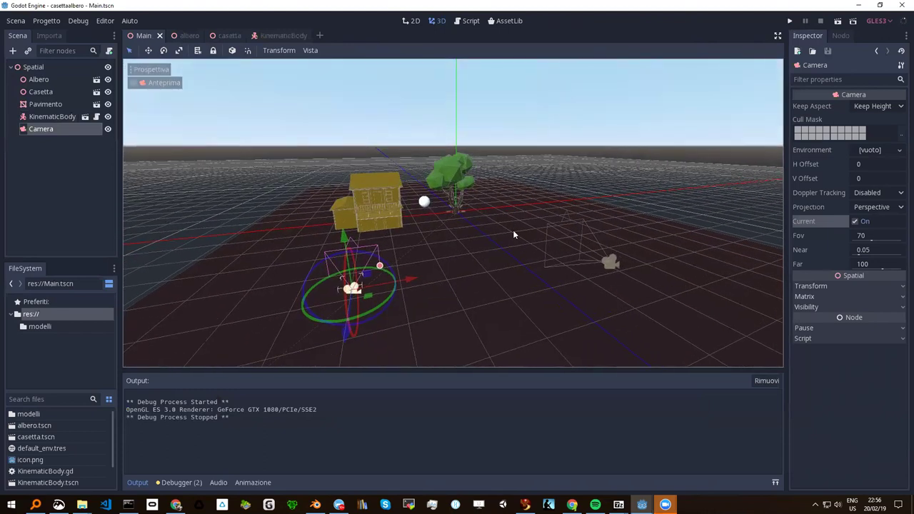
{"action": "middle_click_drag", "start_coordinate": [513, 239], "coordinate": [463, 254]}
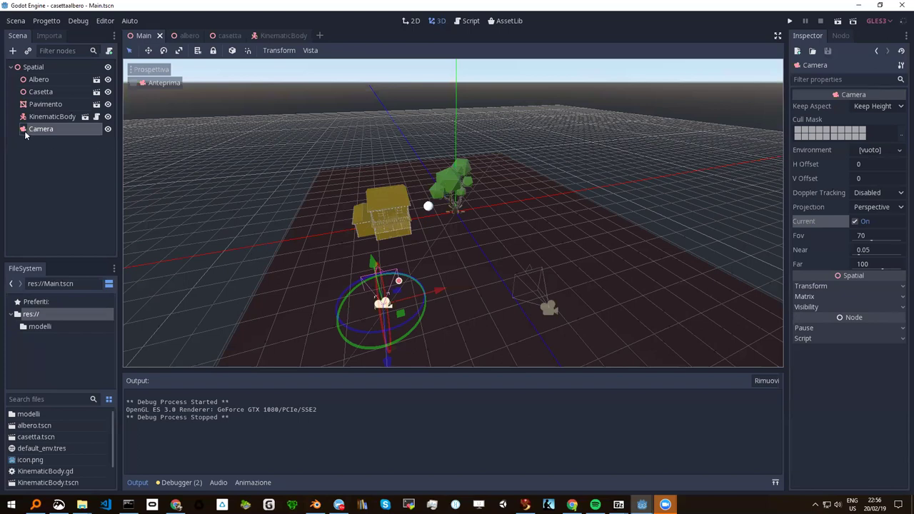
{"action": "scroll", "coordinate": [502, 206], "scroll_direction": "up", "scroll_amount": 3}
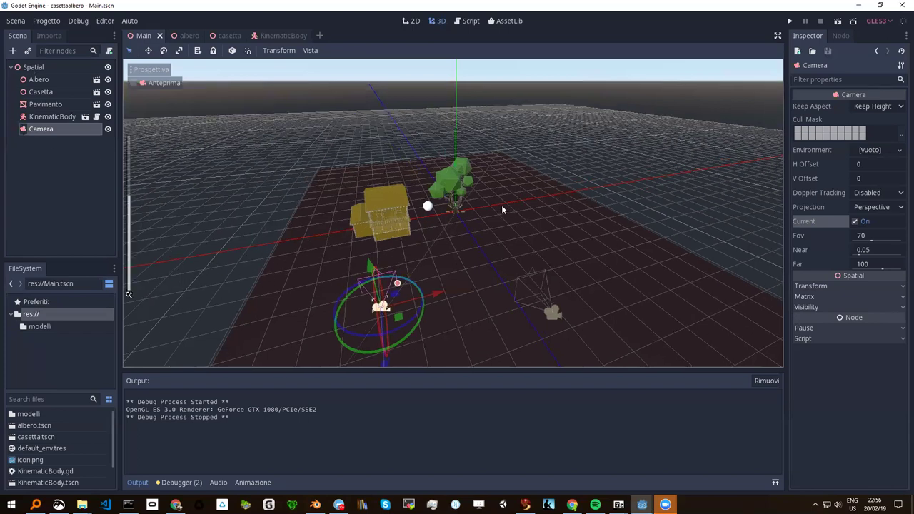
{"action": "middle_click_drag", "start_coordinate": [500, 225], "coordinate": [196, 128]}
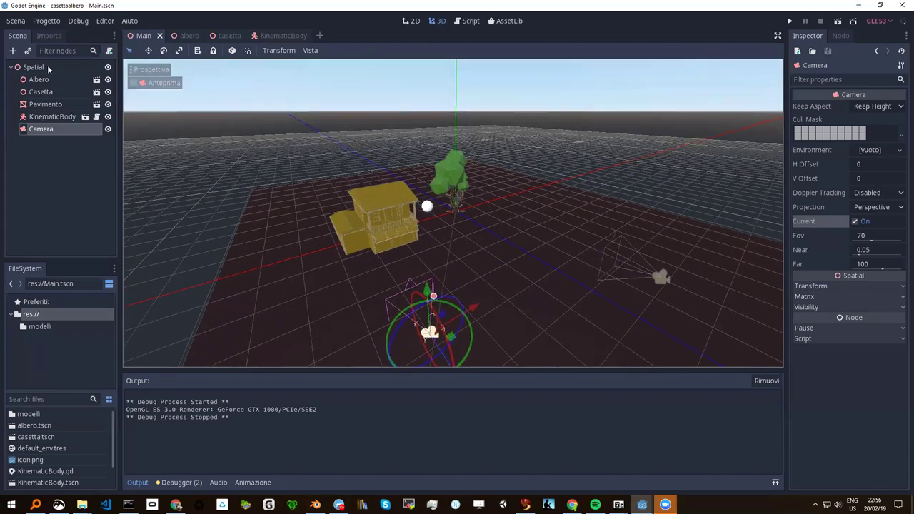
{"action": "left_click", "coordinate": [33, 67]}
{"action": "left_click", "coordinate": [12, 50]}
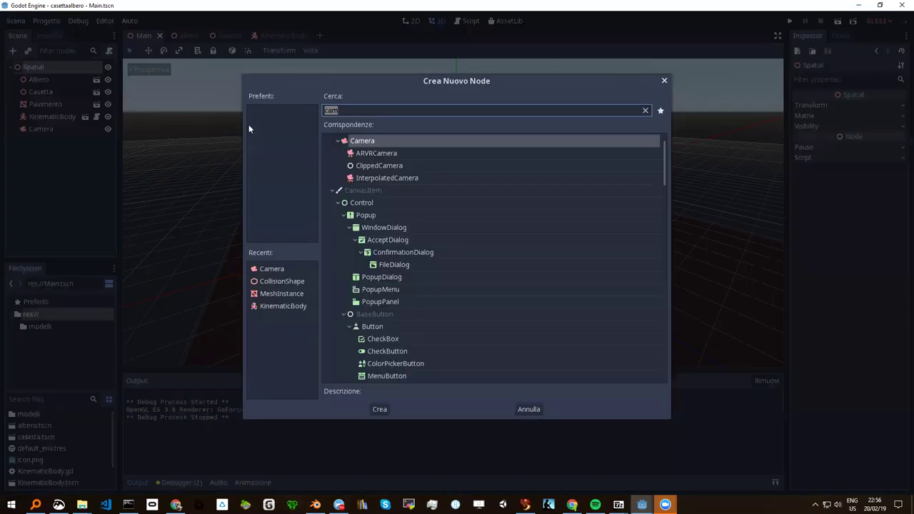
{"action": "type", "text": "dir"}
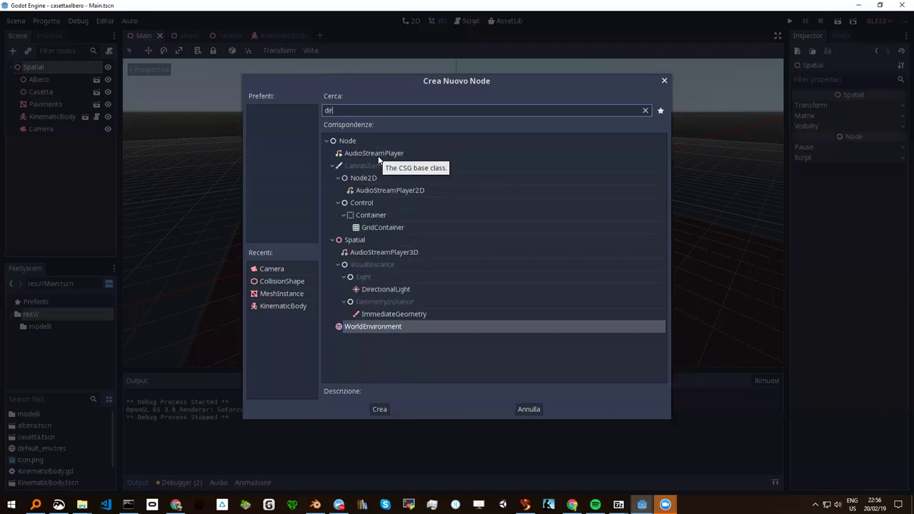
{"action": "type", "text": "ect"}
{"action": "left_click", "coordinate": [411, 188]}
{"action": "double_click", "coordinate": [404, 193]}
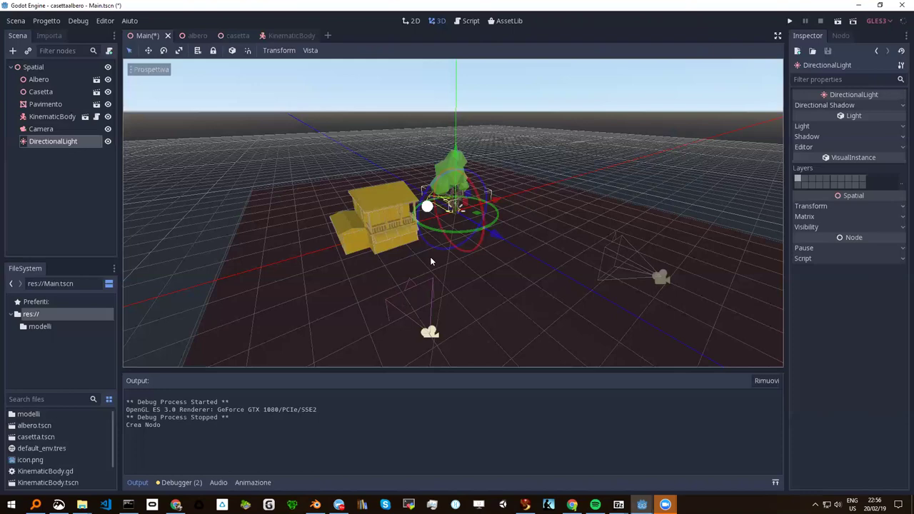
{"action": "middle_click_drag", "start_coordinate": [498, 251], "coordinate": [465, 256]}
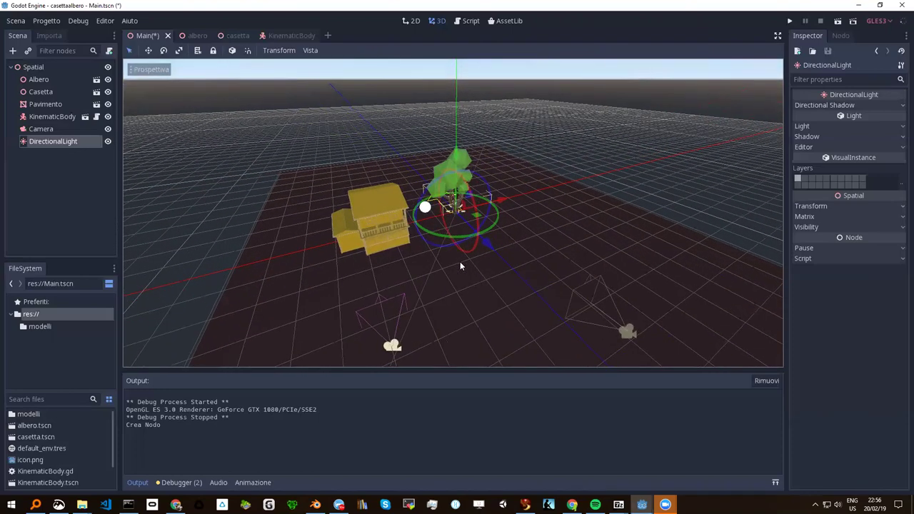
{"action": "left_click_drag", "start_coordinate": [491, 238], "coordinate": [572, 268]}
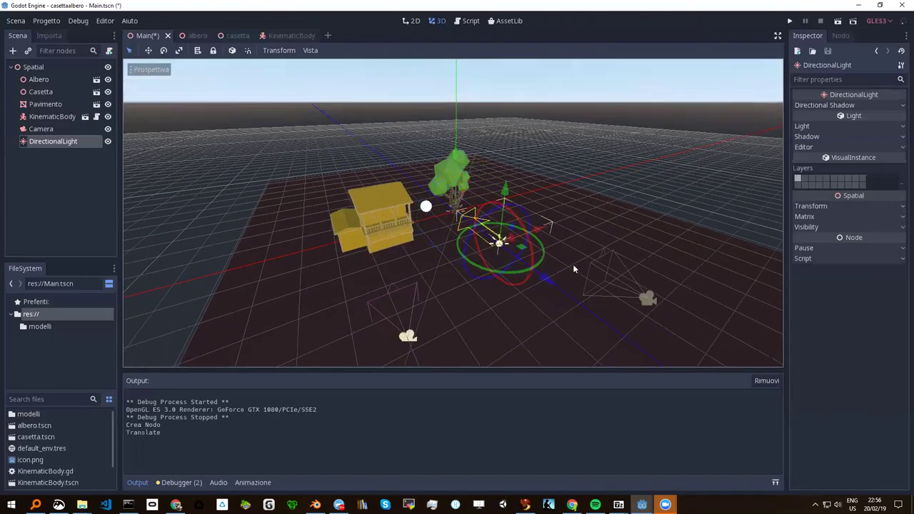
{"action": "left_click_drag", "start_coordinate": [504, 189], "coordinate": [505, 100]}
{"action": "mouse_move", "coordinate": [506, 100]}
{"action": "middle_mouse_down"}
{"action": "mouse_move", "coordinate": [479, 203]}
{"action": "mouse_move", "coordinate": [483, 186]}
{"action": "middle_mouse_up"}
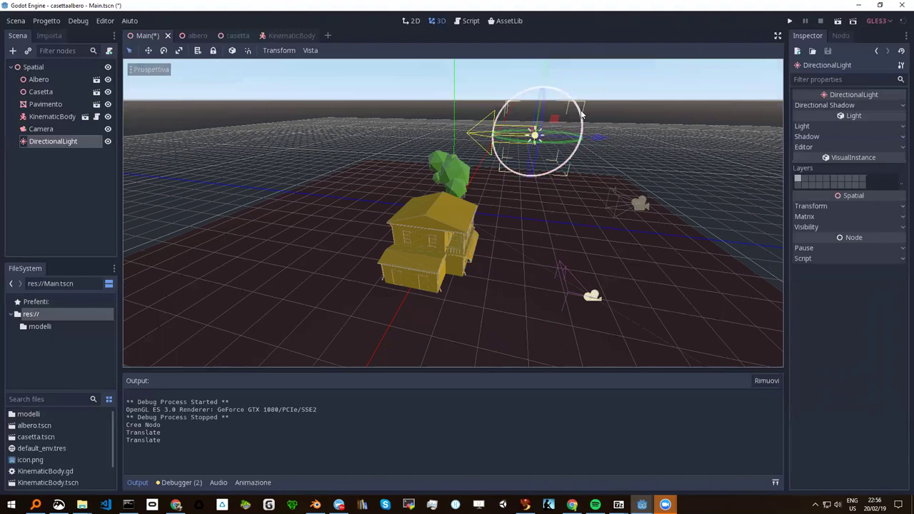
{"action": "left_click_drag", "start_coordinate": [581, 114], "coordinate": [547, 107]}
{"action": "mouse_move", "coordinate": [497, 217]}
{"action": "middle_mouse_down"}
{"action": "mouse_move", "coordinate": [460, 228]}
{"action": "mouse_move", "coordinate": [417, 204]}
{"action": "mouse_move", "coordinate": [325, 228]}
{"action": "middle_mouse_up"}
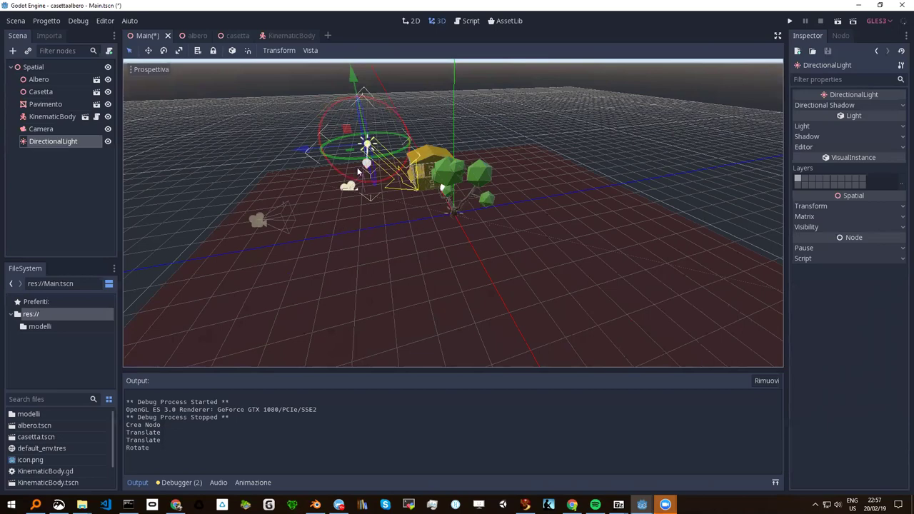
{"action": "mouse_move", "coordinate": [428, 224]}
{"action": "middle_mouse_down"}
{"action": "mouse_move", "coordinate": [427, 243]}
{"action": "mouse_move", "coordinate": [509, 245]}
{"action": "mouse_move", "coordinate": [500, 239]}
{"action": "middle_mouse_up"}
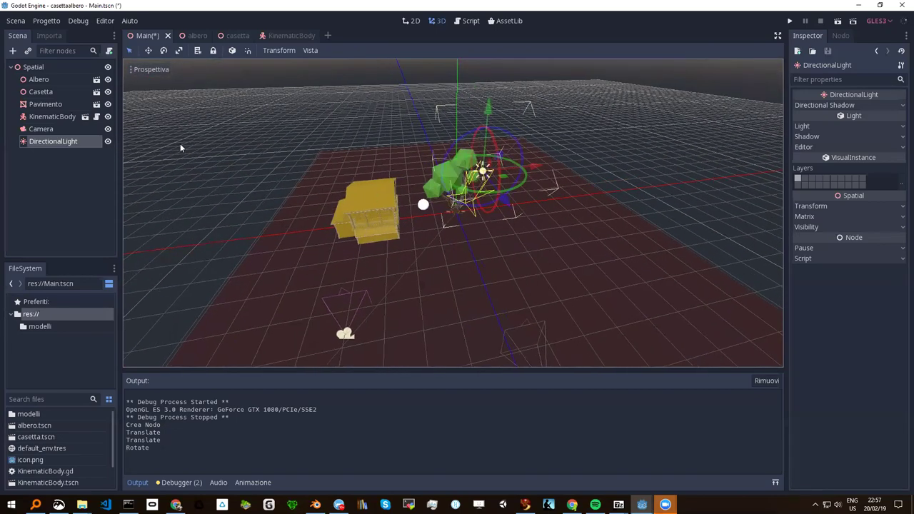
{"action": "right_click", "coordinate": [39, 141]}
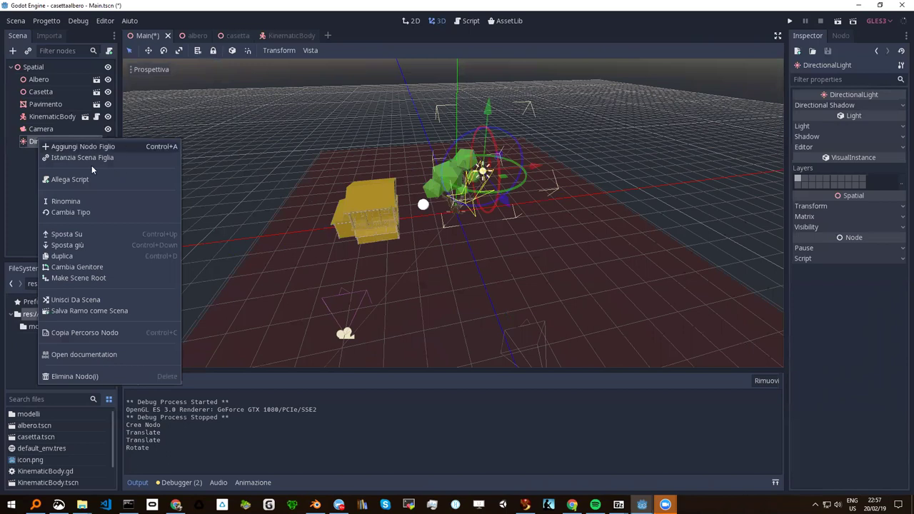
{"action": "left_click", "coordinate": [28, 142]}
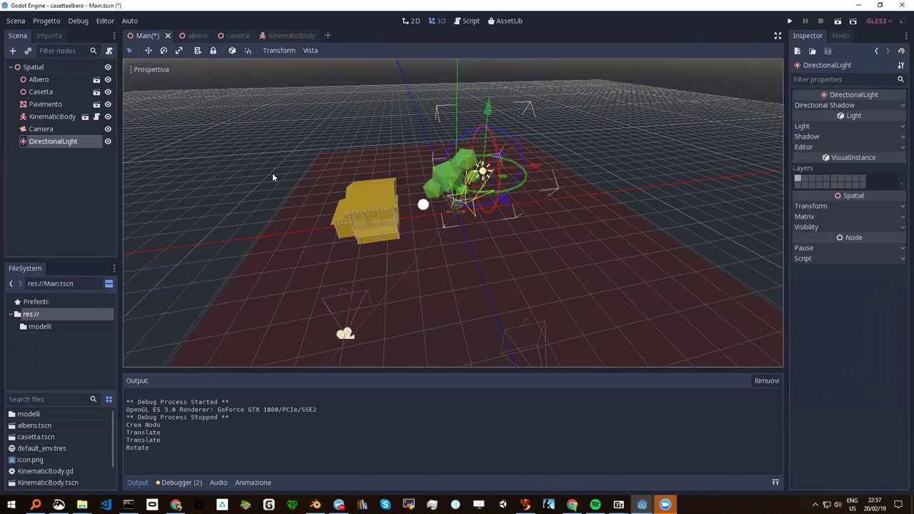
{"action": "right_click", "coordinate": [49, 147]}
{"action": "left_click", "coordinate": [57, 378]}
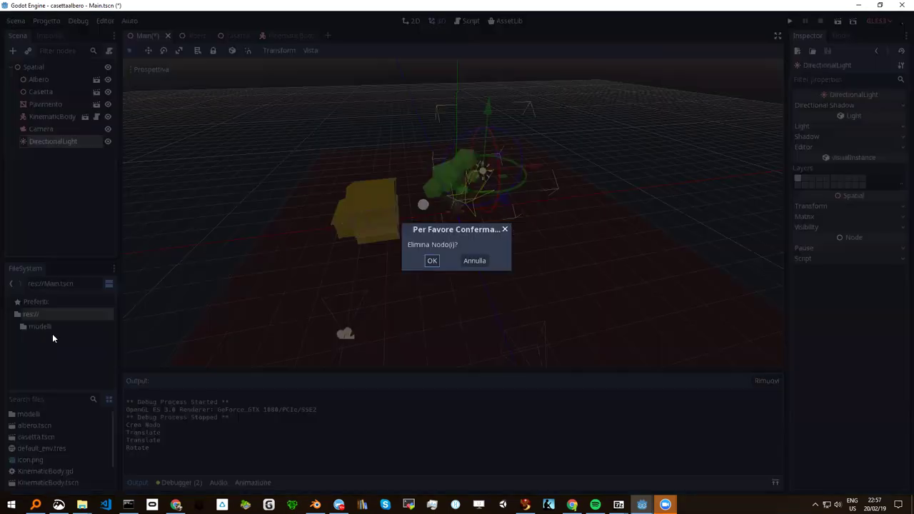
{"action": "left_click", "coordinate": [431, 262]}
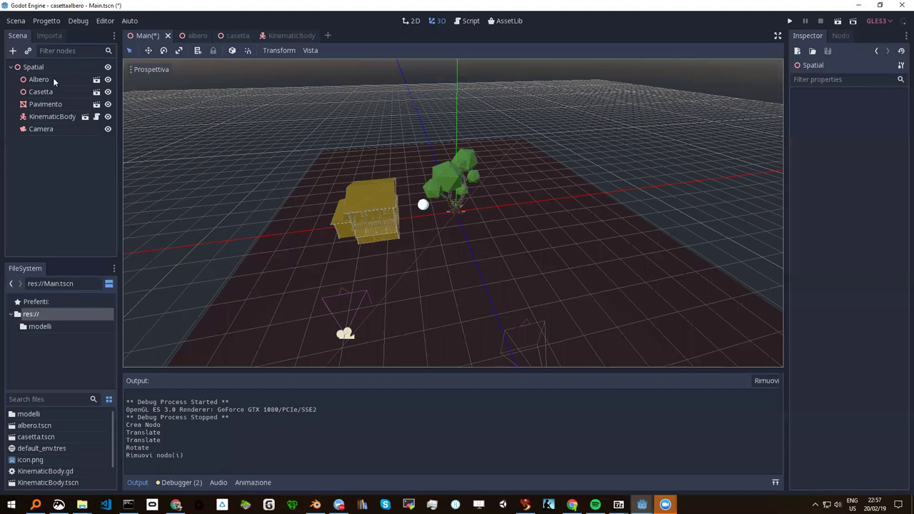
Open the albero tree scene, return to Main, and open the KinematicBody scene for editing
{"action": "left_click", "coordinate": [96, 85]}
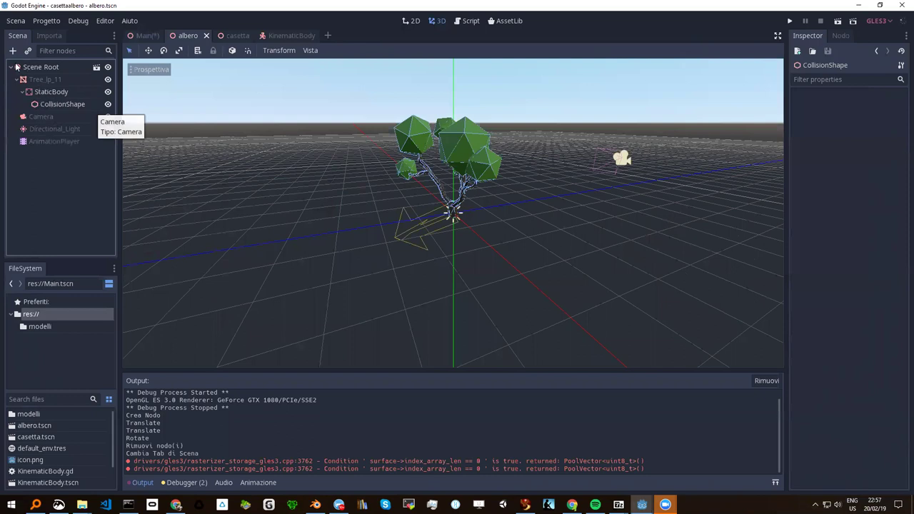
{"action": "left_click", "coordinate": [144, 36]}
{"action": "left_click", "coordinate": [48, 117]}
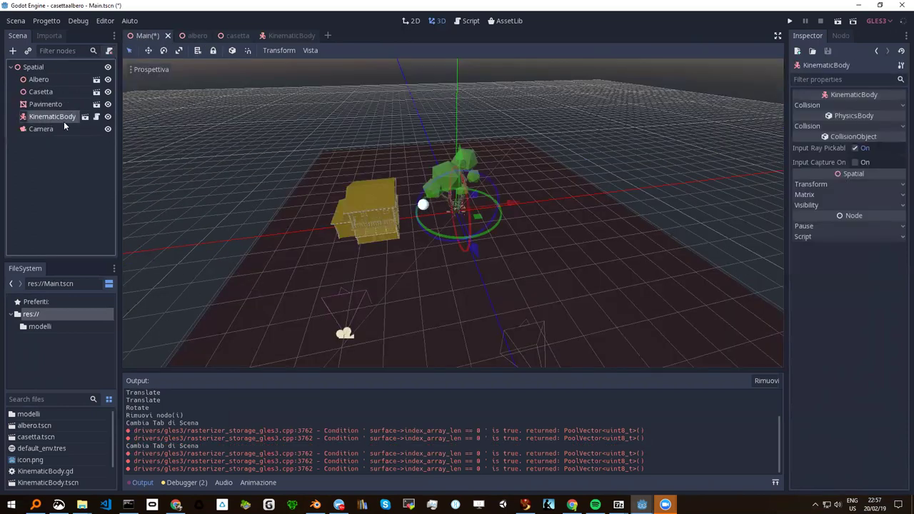
{"action": "left_click", "coordinate": [85, 116]}
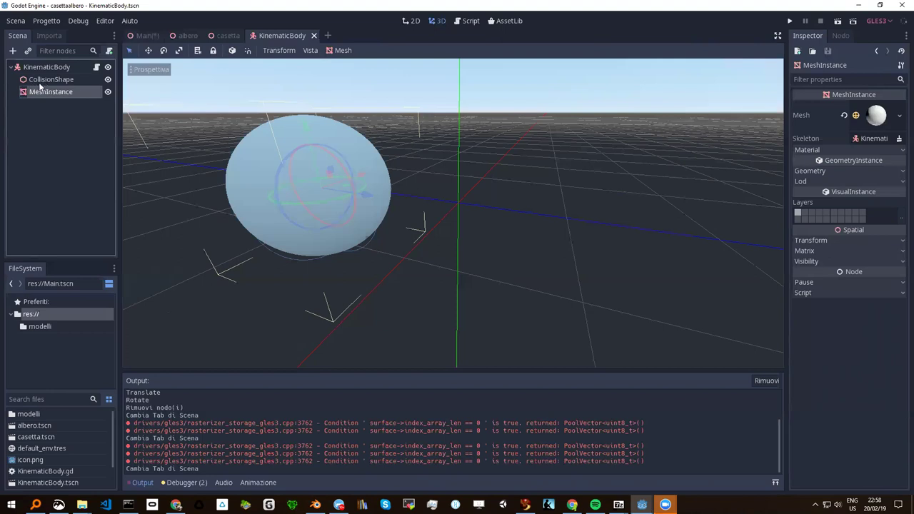
Drag CollisionShape onto MeshInstance in the scene tree and save KinematicBody.tscn
{"action": "left_click_drag", "start_coordinate": [43, 80], "coordinate": [48, 95]}
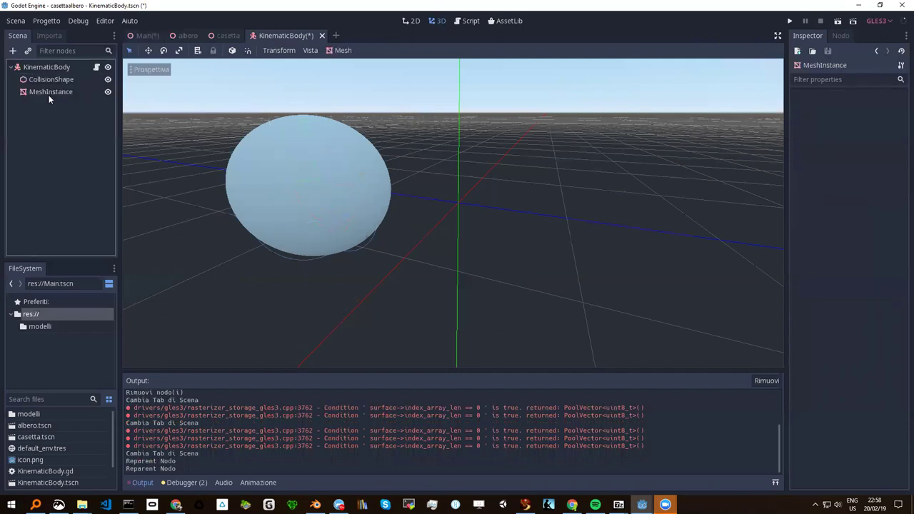
{"action": "right_click", "coordinate": [48, 95]}
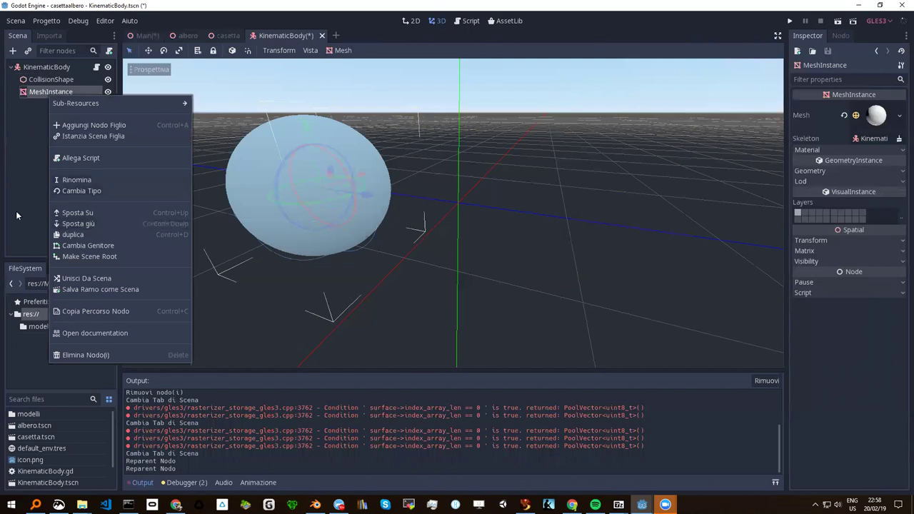
{"action": "left_click", "coordinate": [200, 187]}
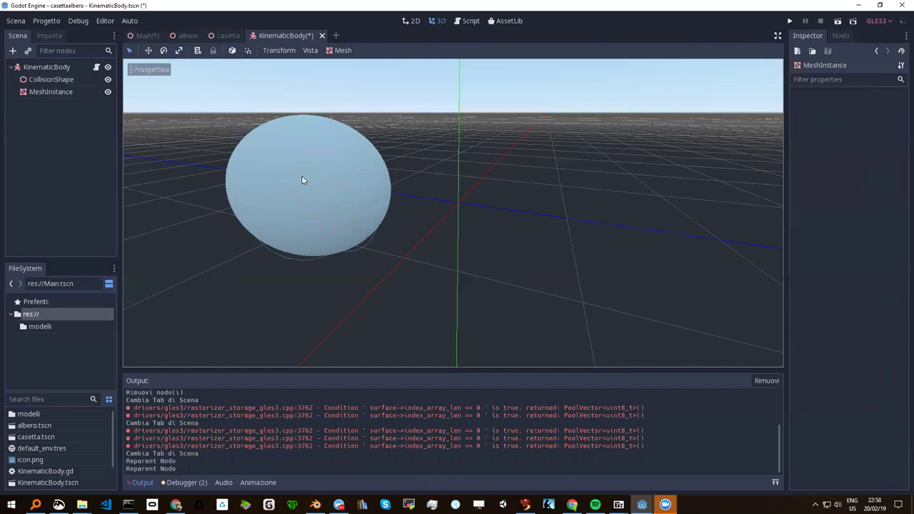
{"action": "key", "text": "ctrl+s"}
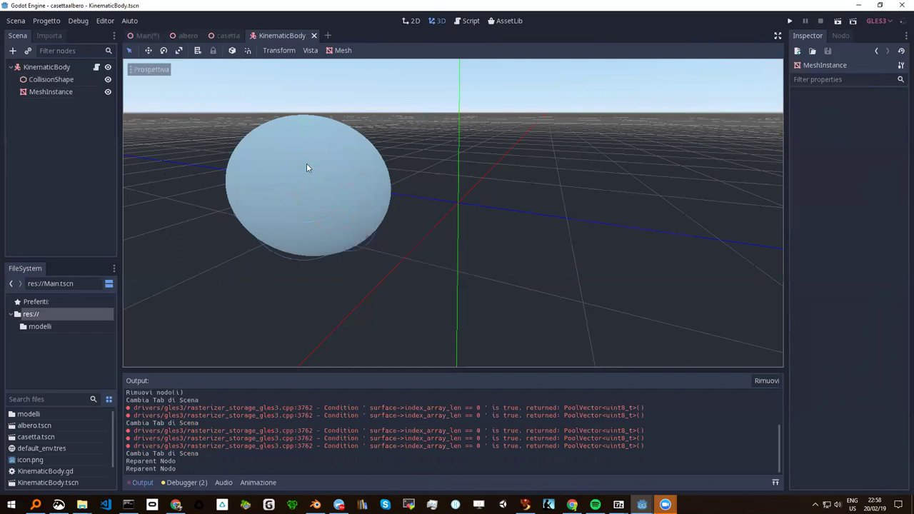